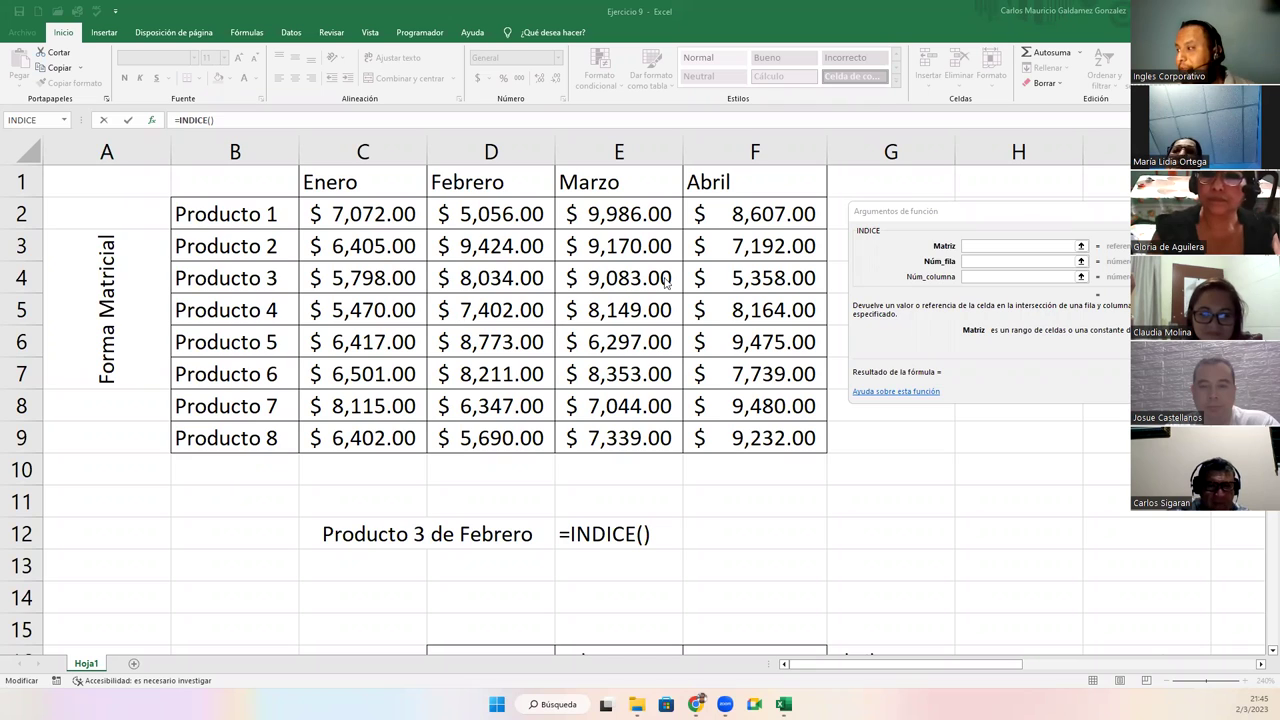
Start an INDICE function in cell E12 using the matriz;núm_fila;núm_columna argument form.
key("Escape")
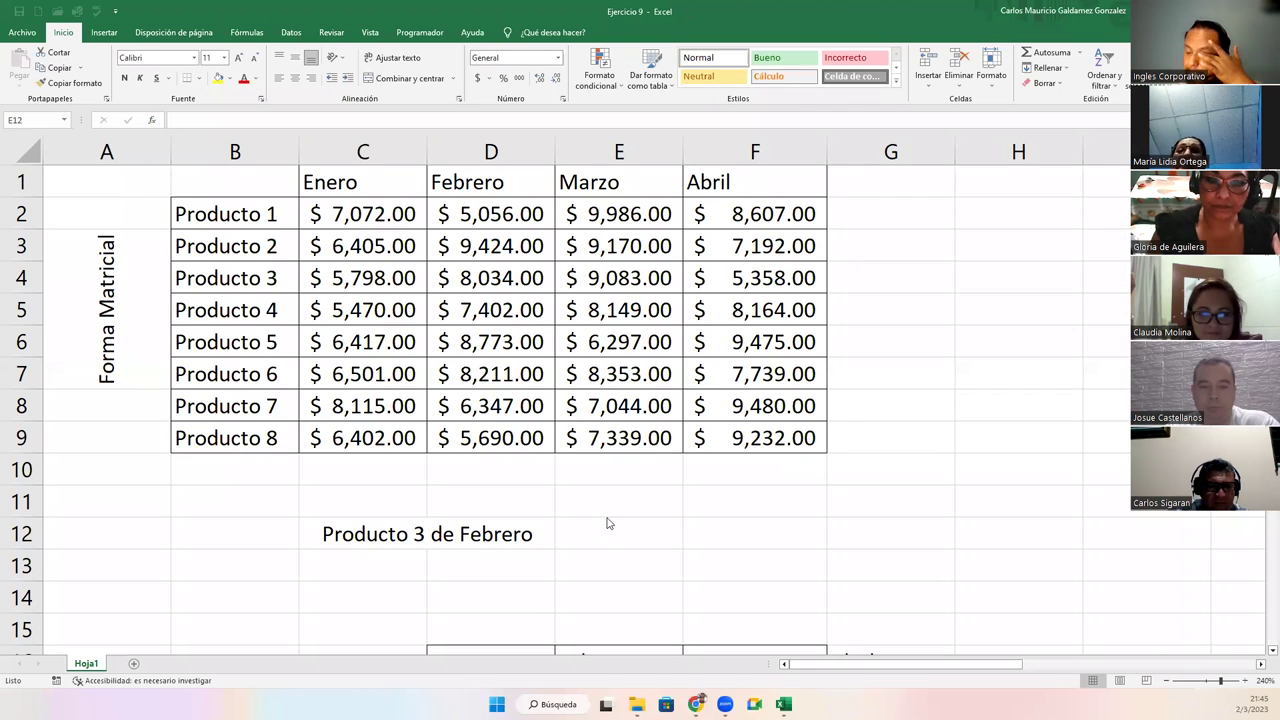
left_click(607, 529)
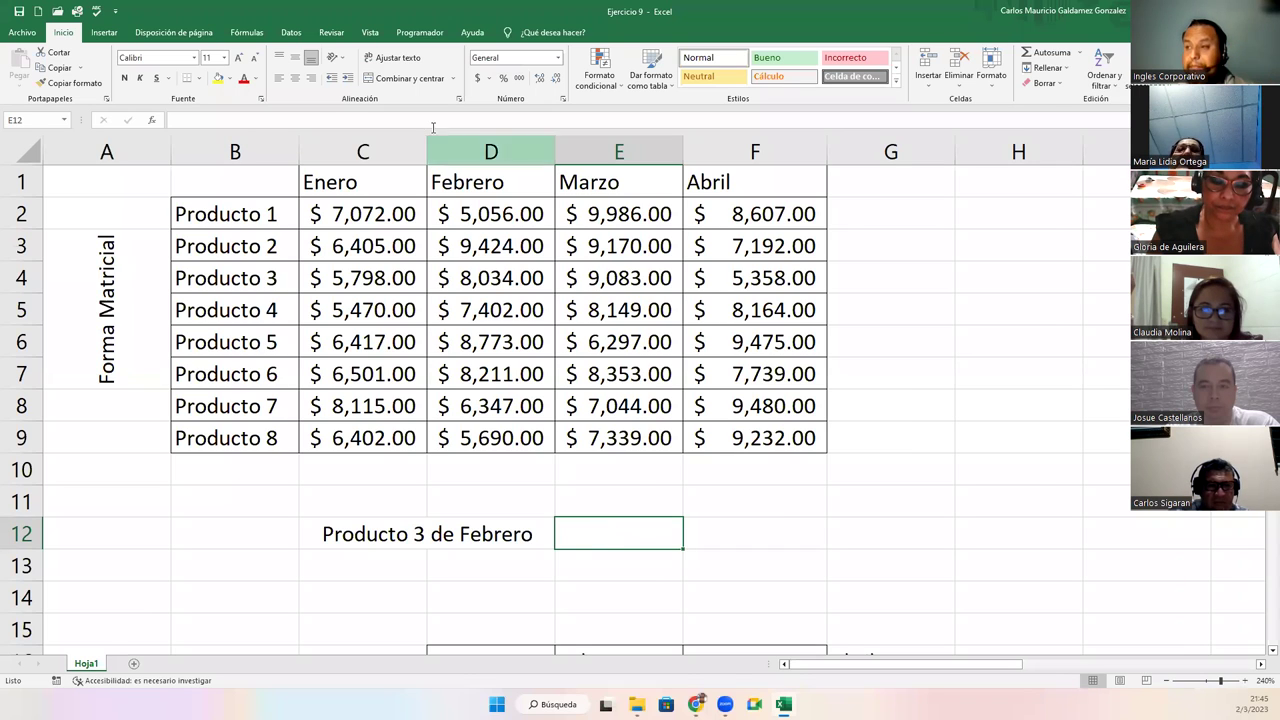
left_click(152, 121)
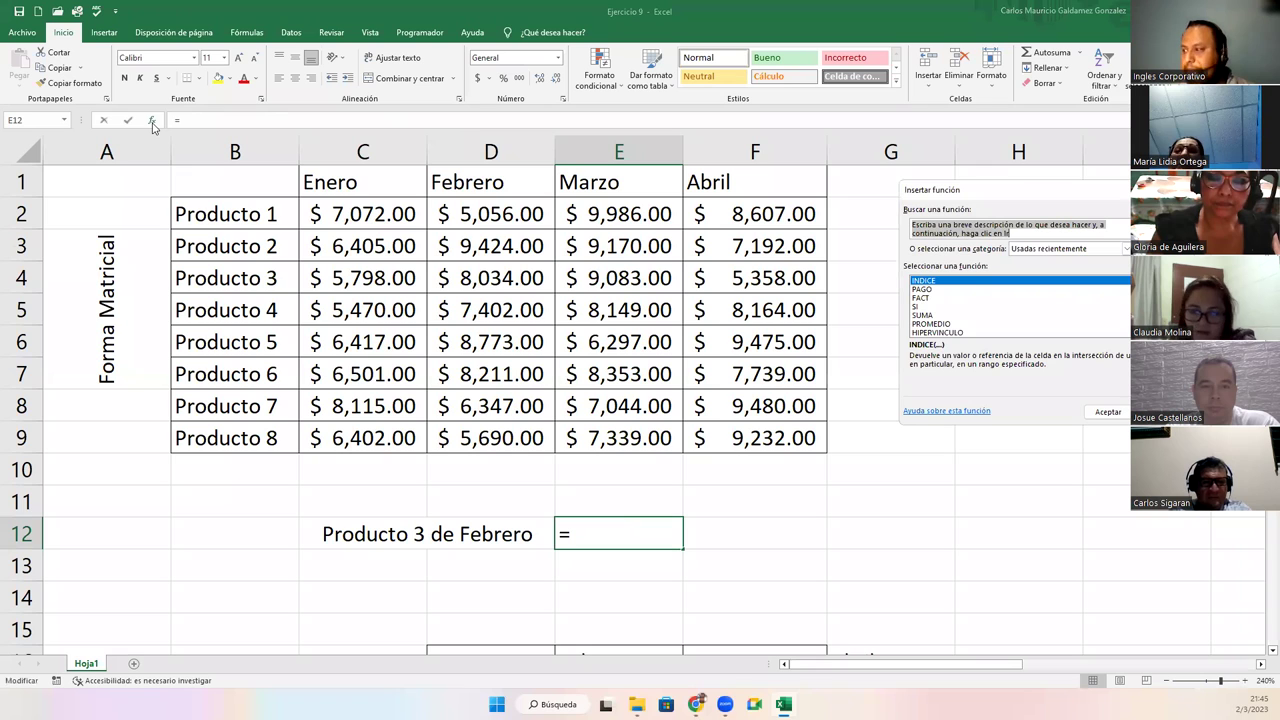
double_click(928, 283)
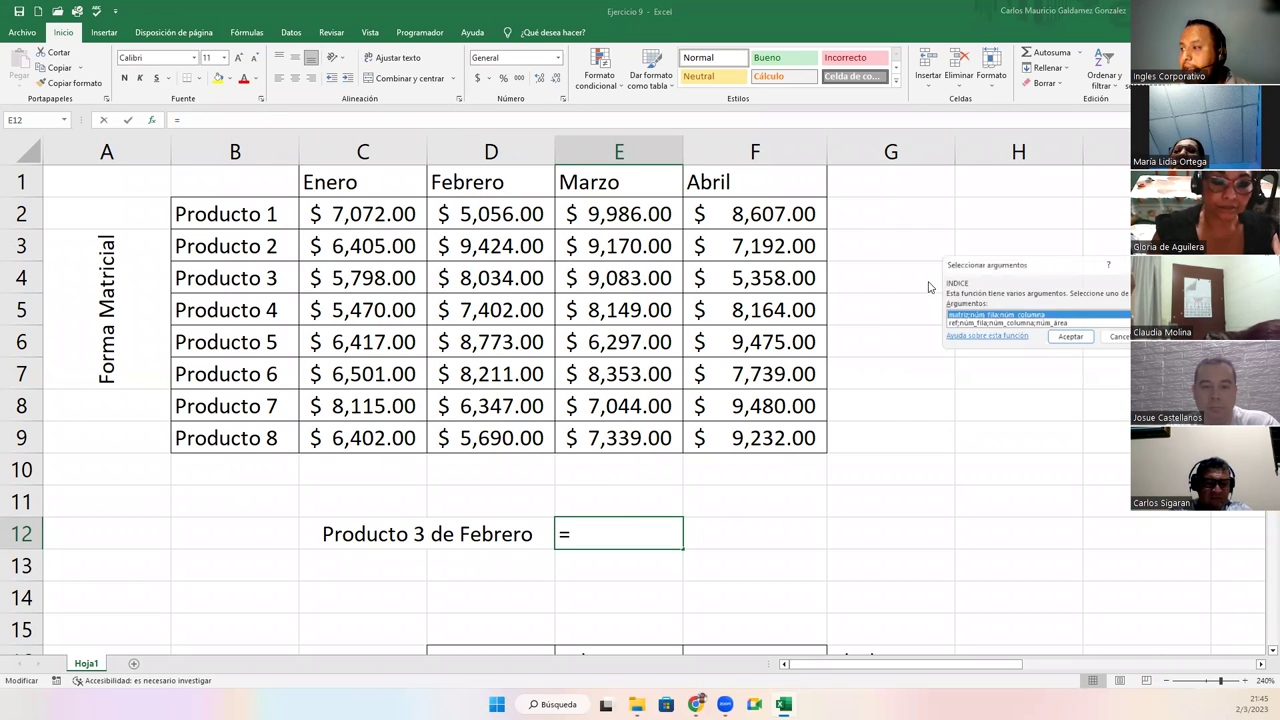
left_click(965, 324)
left_click(990, 315)
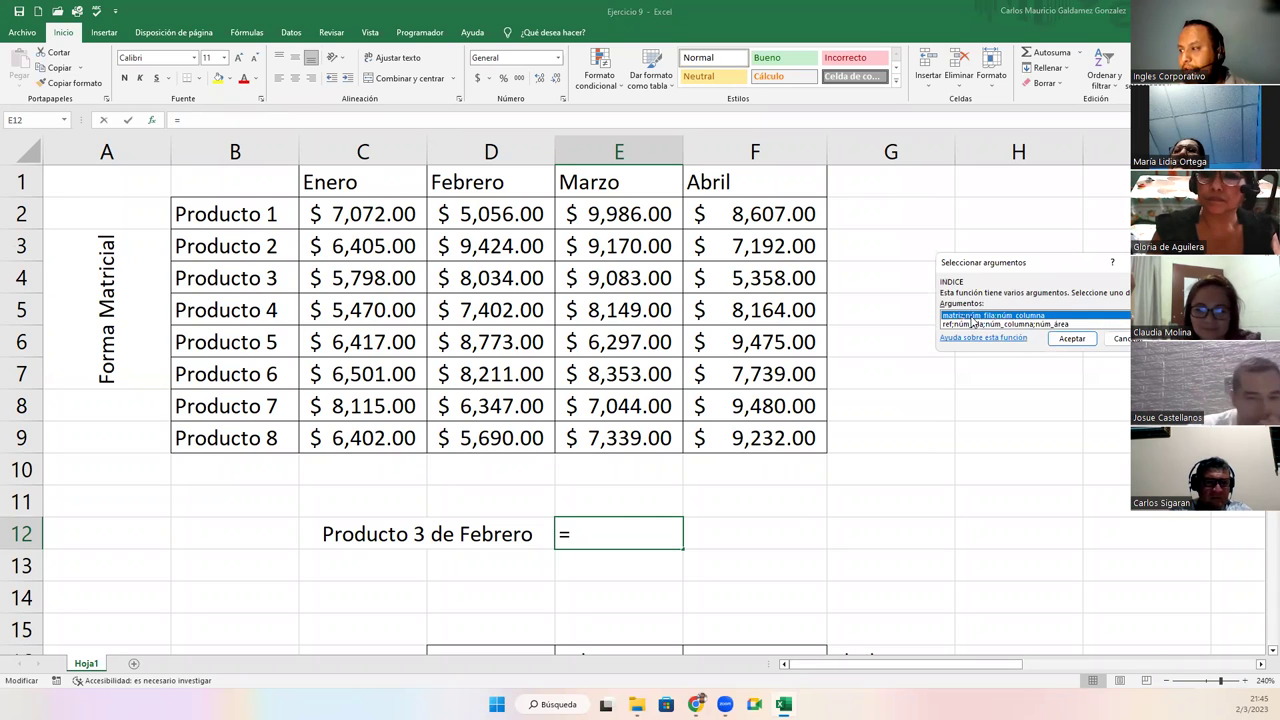
left_click(1072, 339)
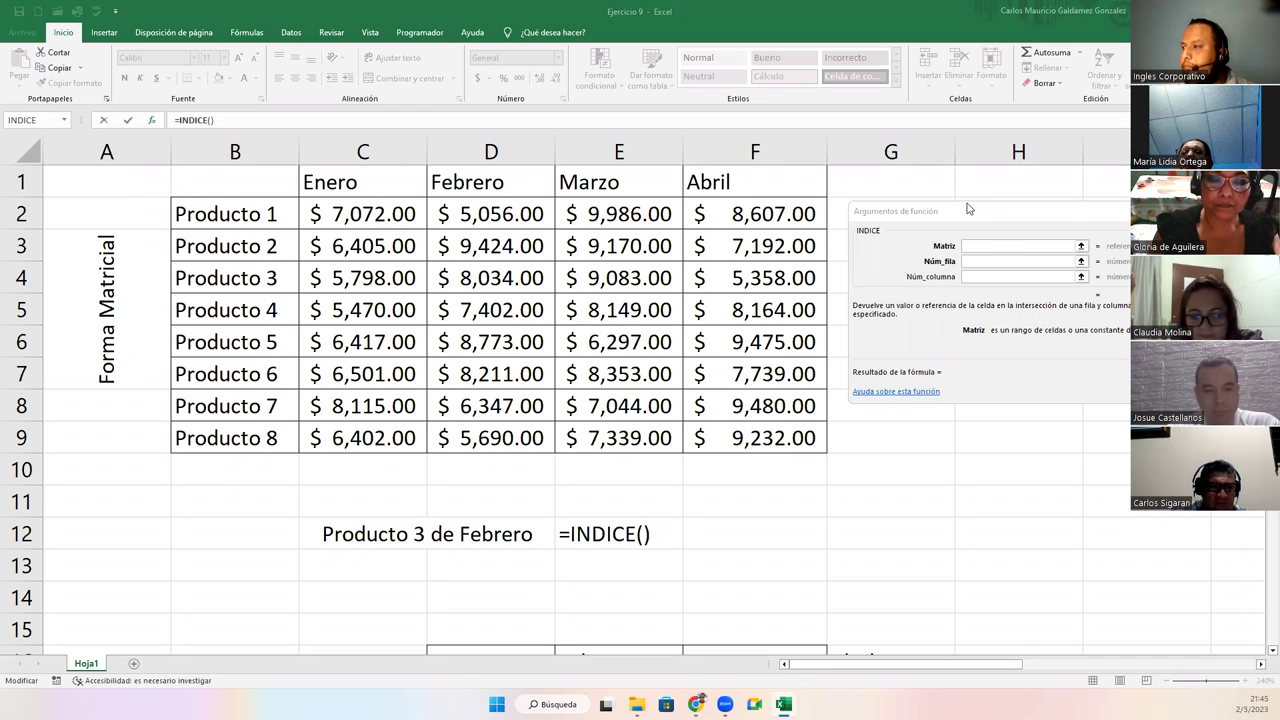
Complete the INDICE function in E12 with array C2:F9, row 3 and column 2, and apply the accounting number format to it.
left_click(989, 246)
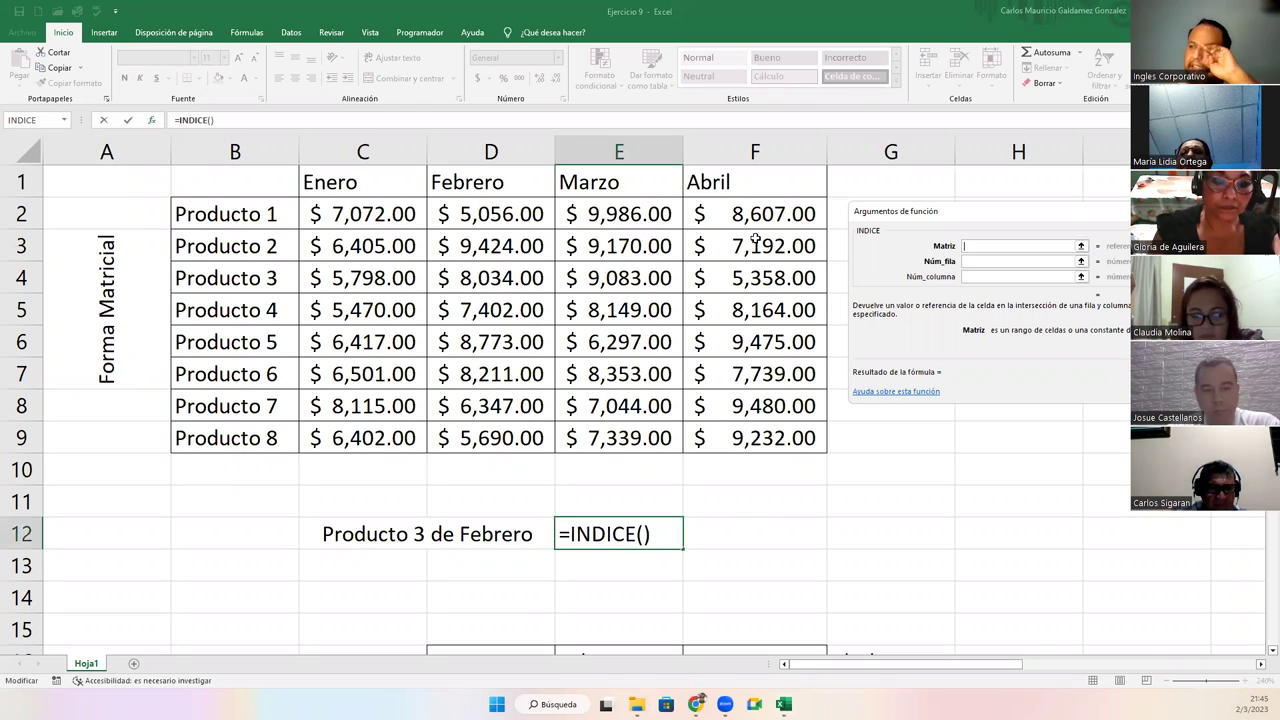
left_click_drag(376, 214, 745, 428)
left_click(994, 258)
left_click(985, 249)
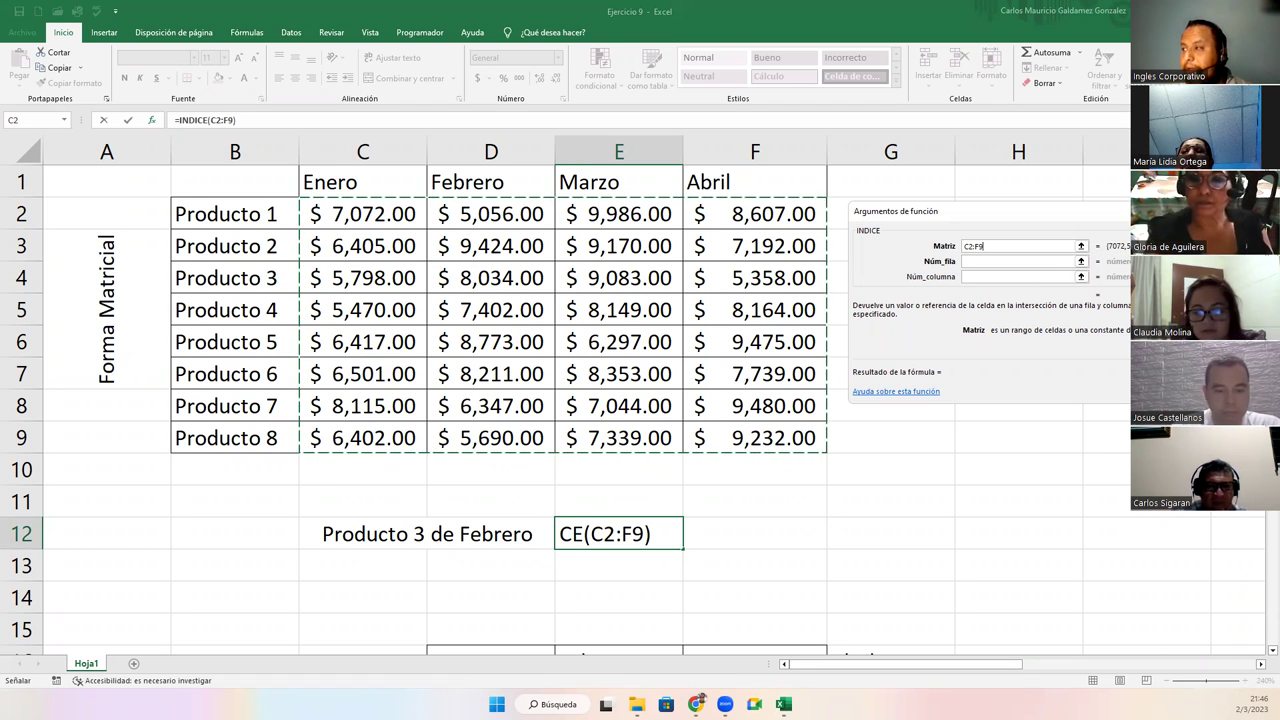
left_click(985, 262)
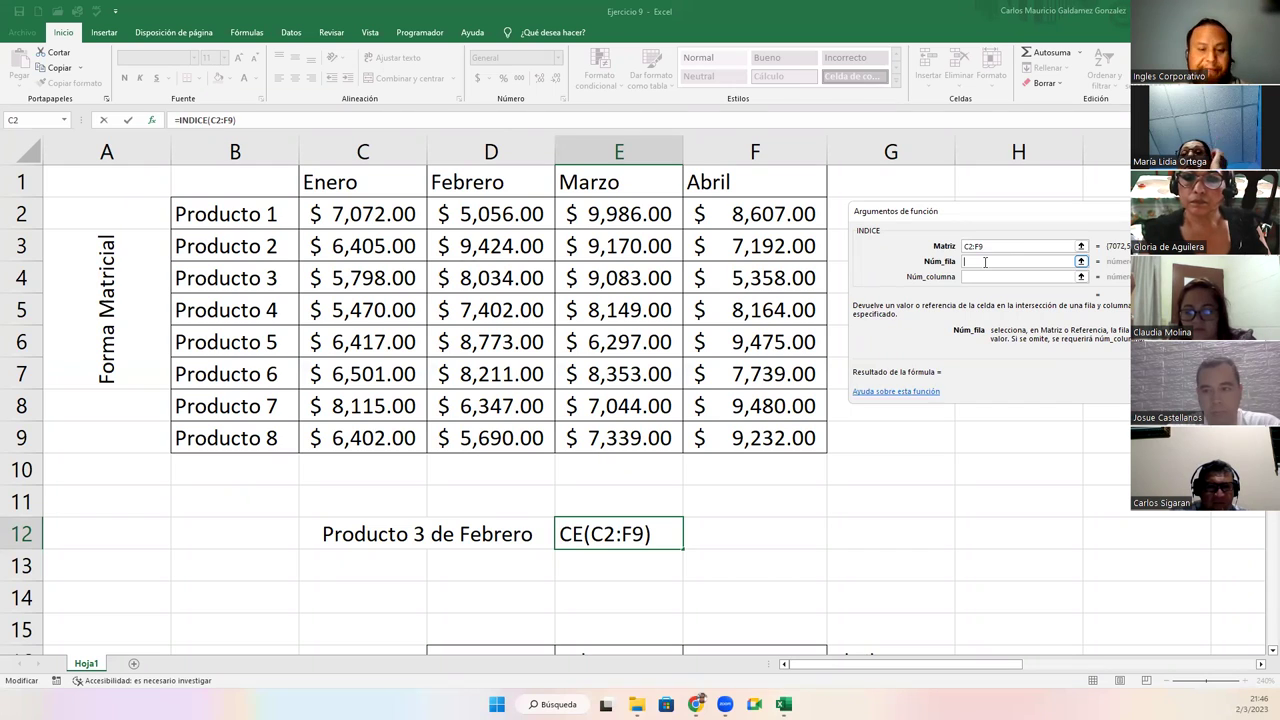
type("3")
key("Tab")
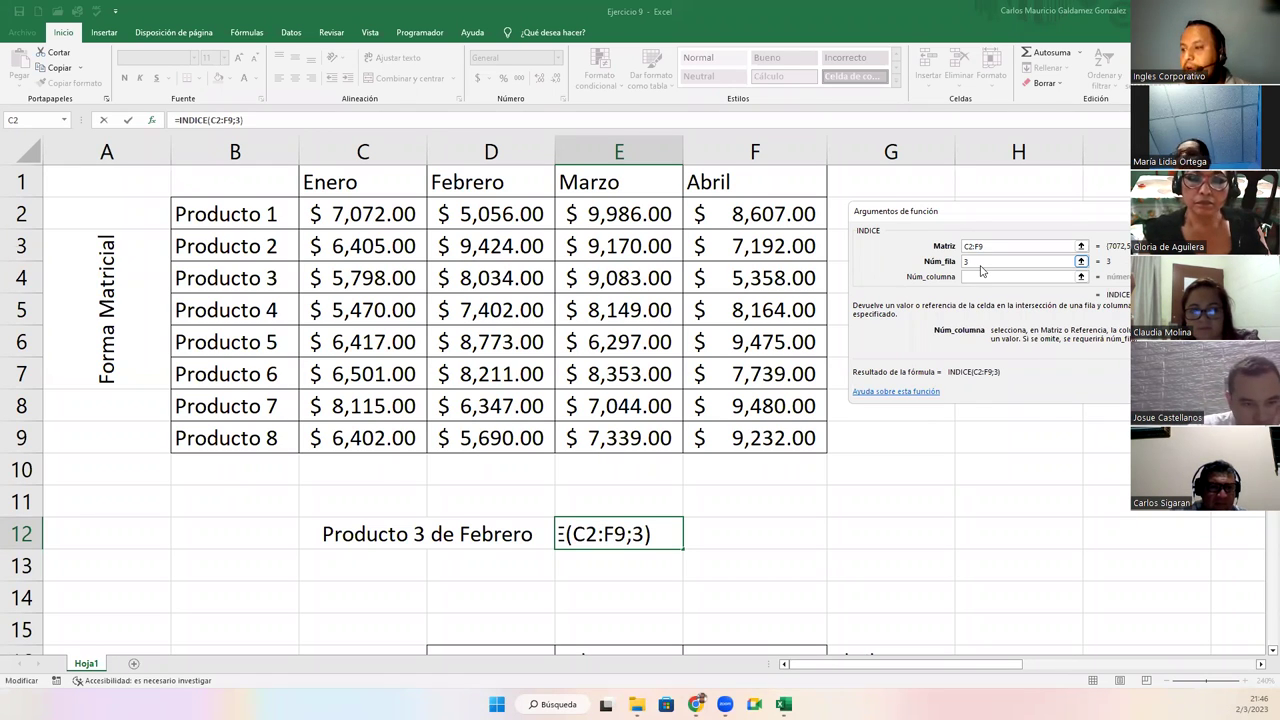
type("2")
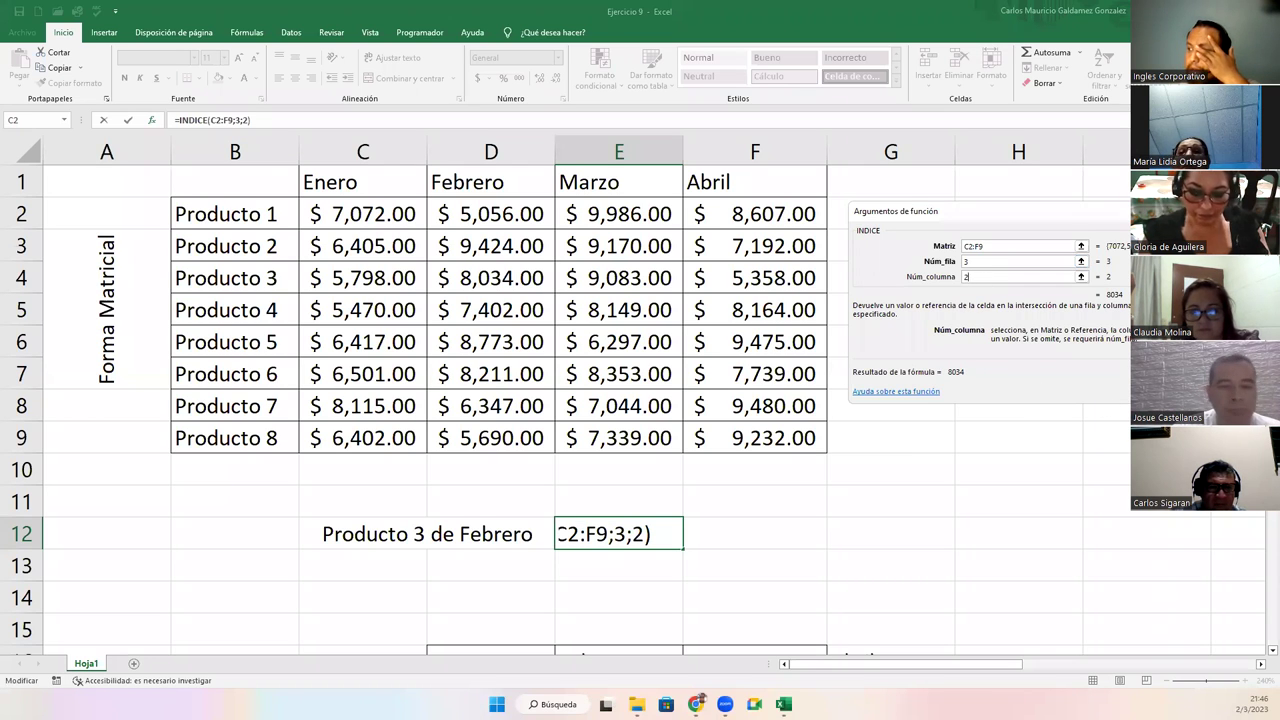
key("Return")
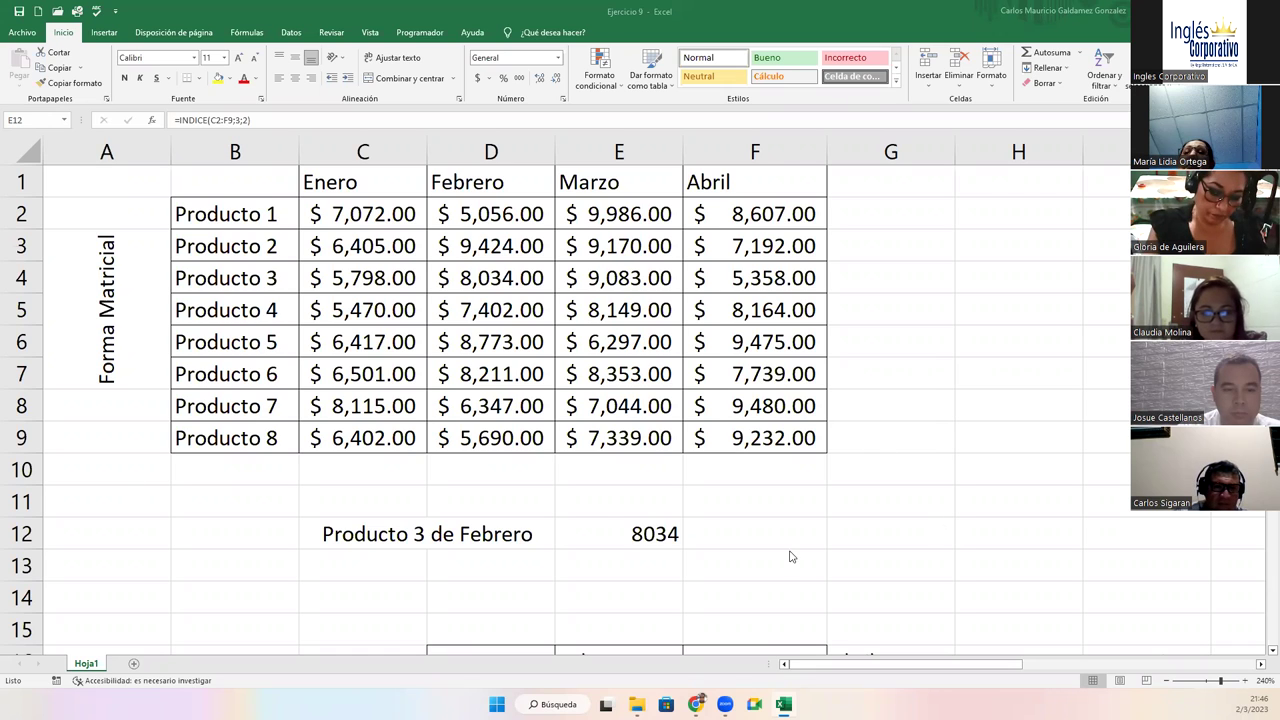
left_click(603, 528)
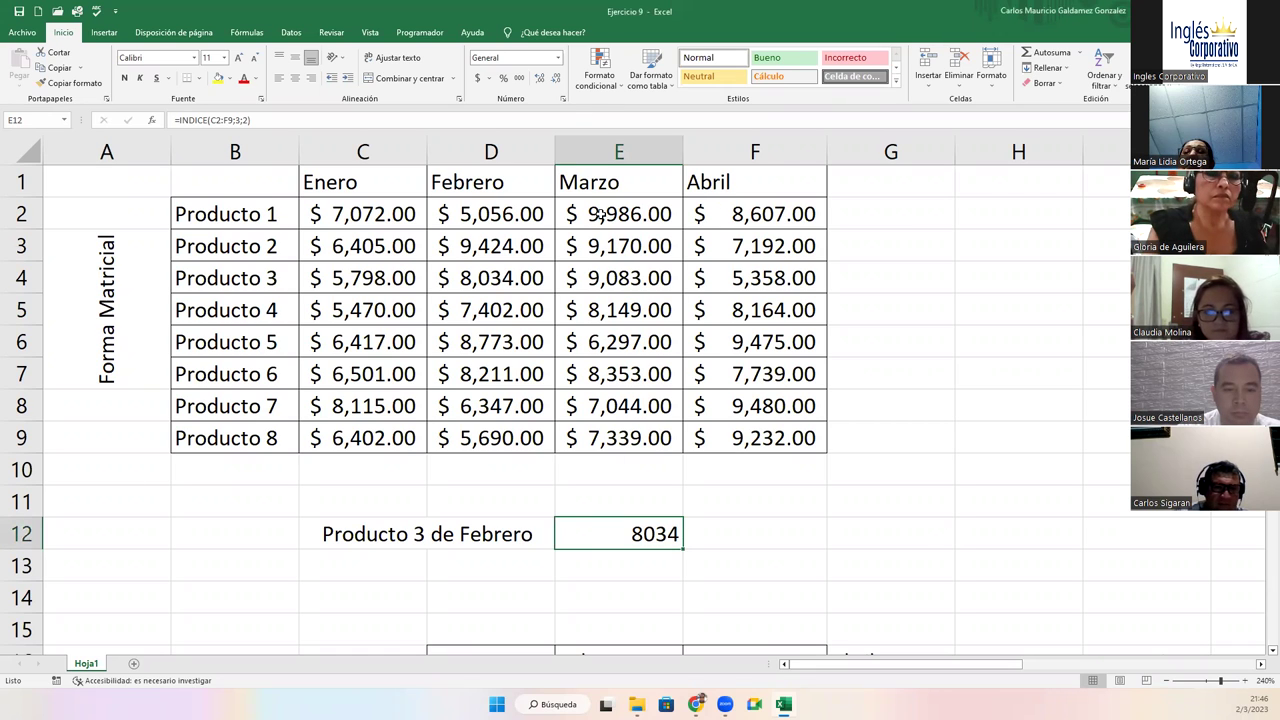
left_click(477, 79)
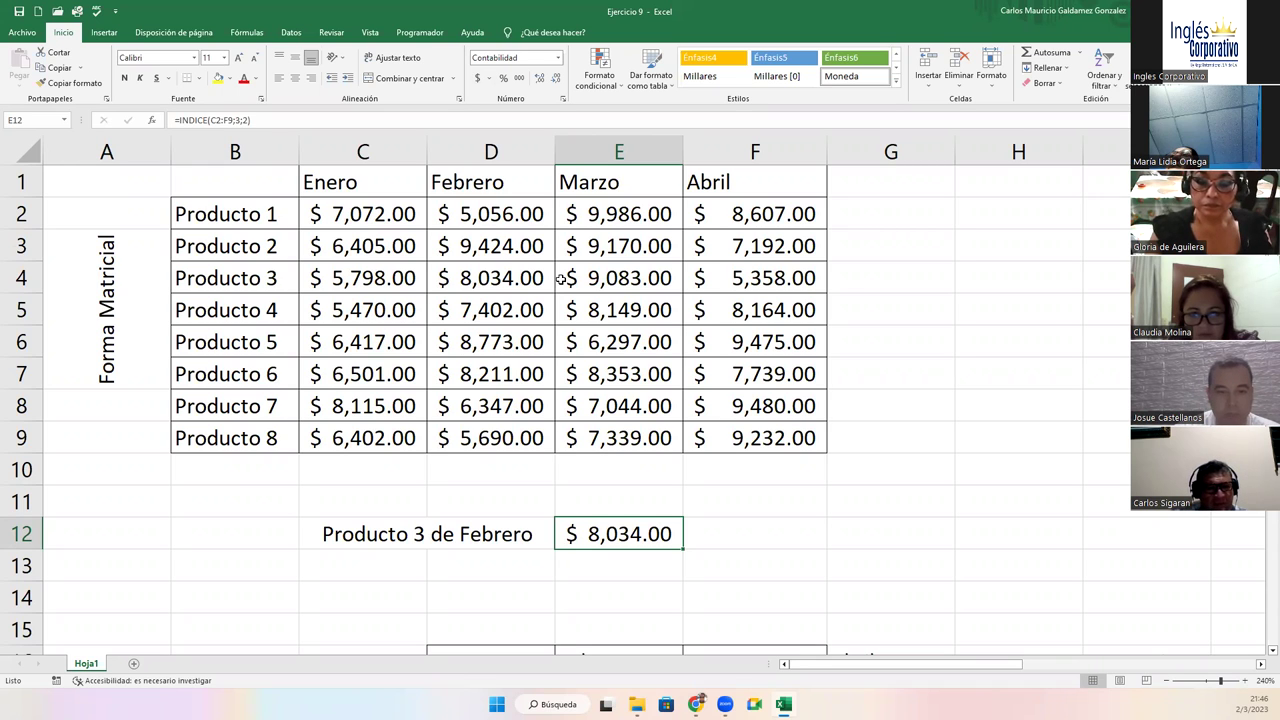
Examine the array, row and column arguments of the INDICE formula in E12 against the product table.
double_click(611, 534)
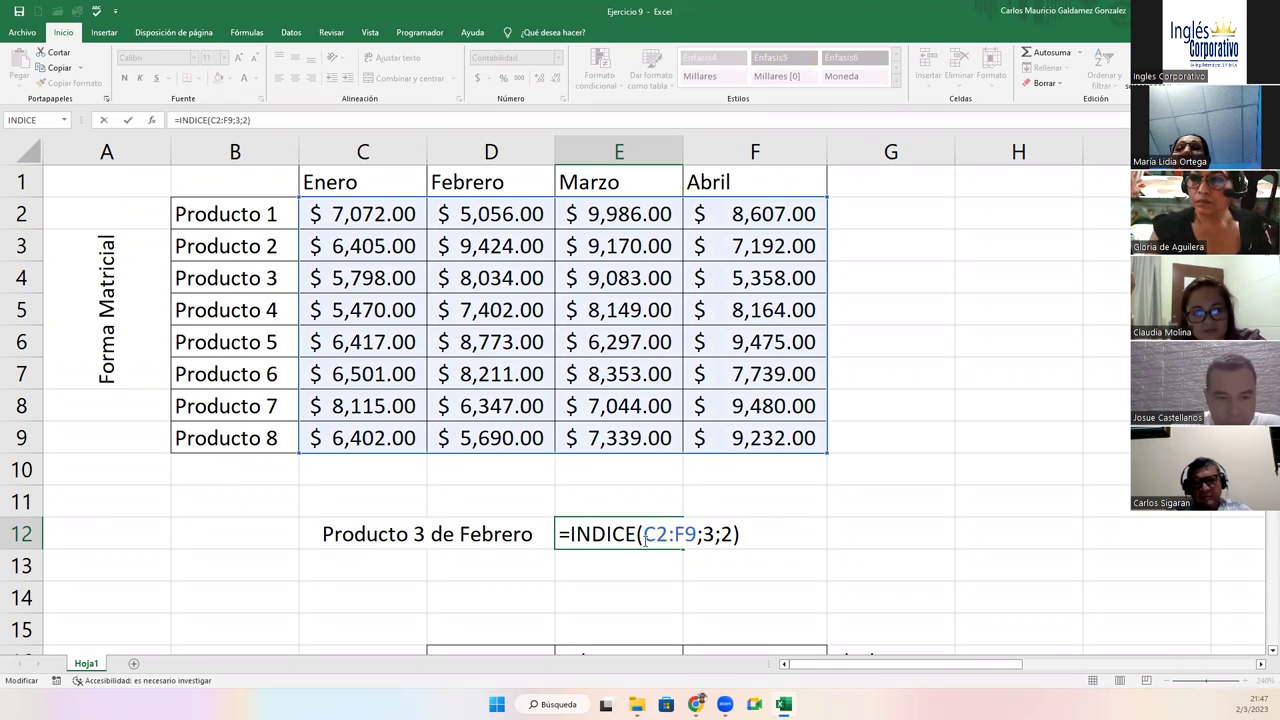
left_click_drag(644, 537, 690, 537)
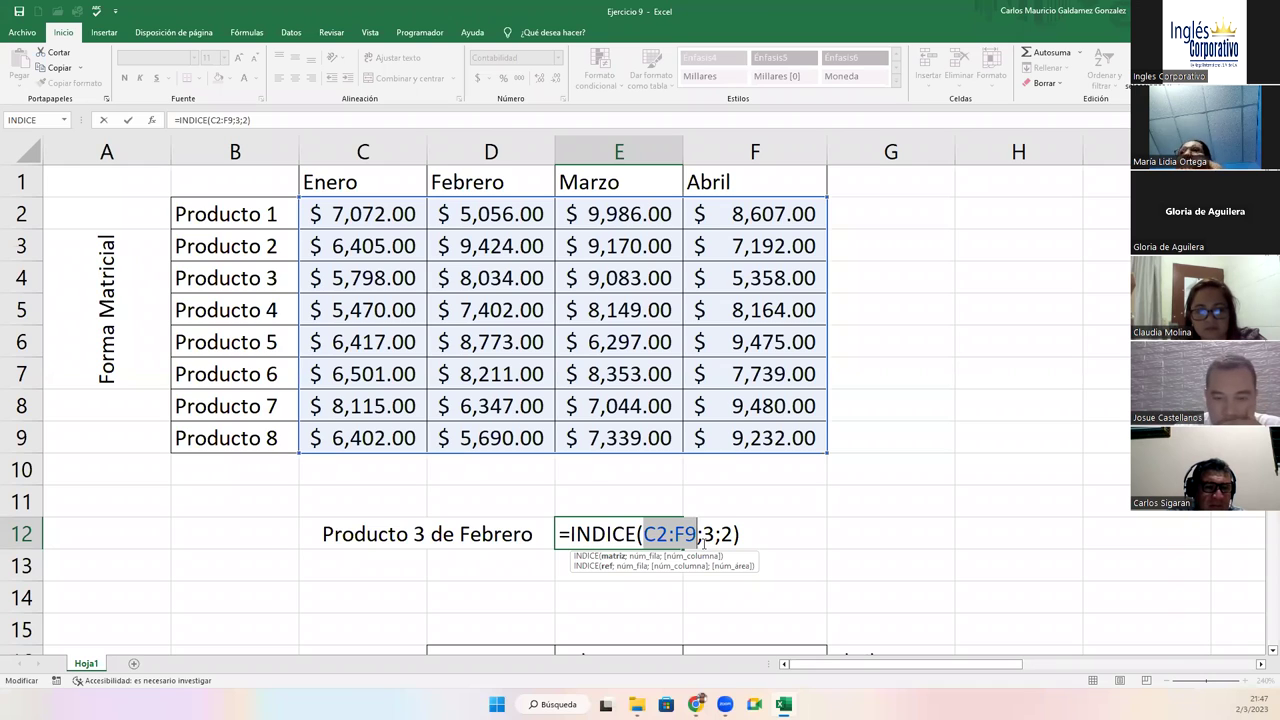
left_click_drag(703, 537, 736, 537)
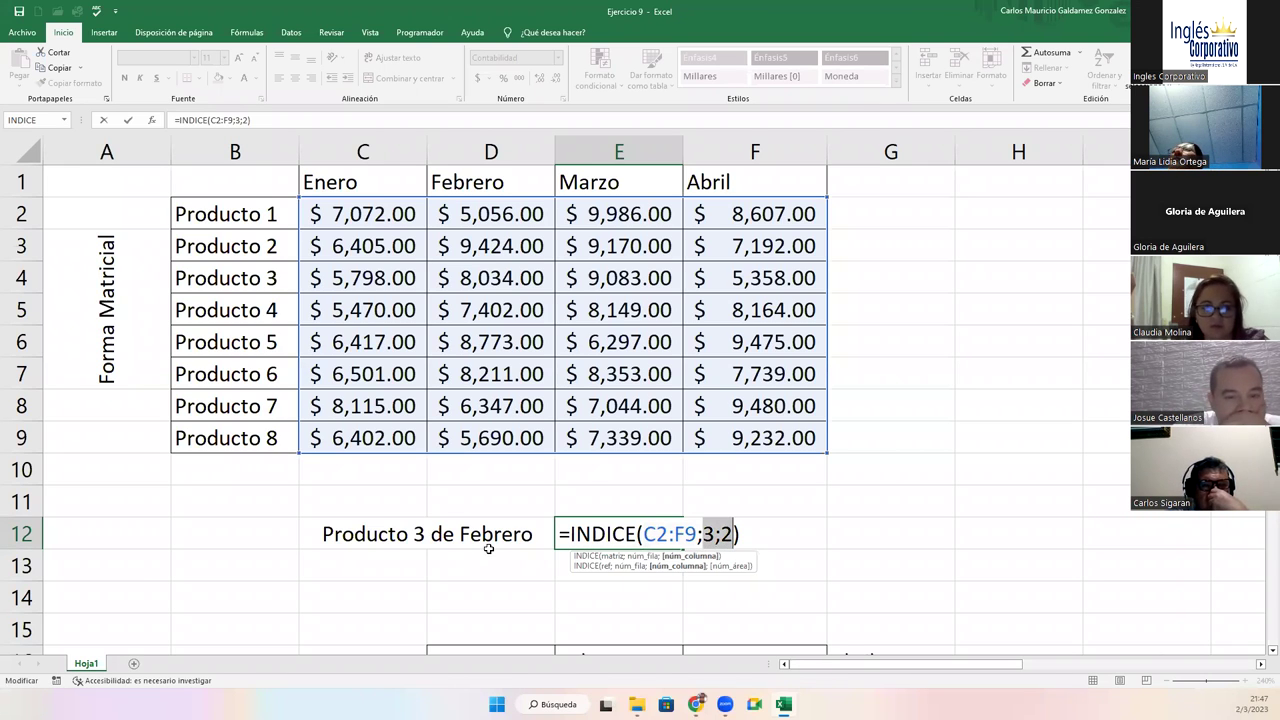
left_click_drag(643, 535, 697, 535)
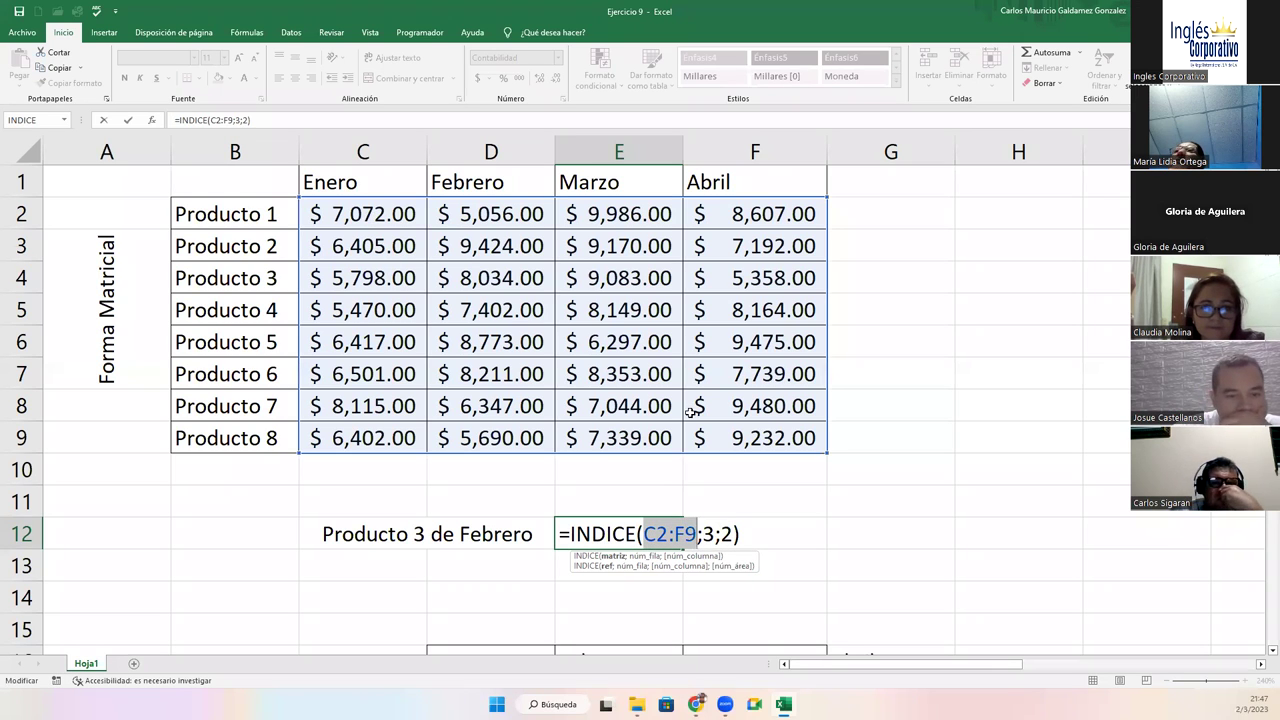
left_click(704, 537)
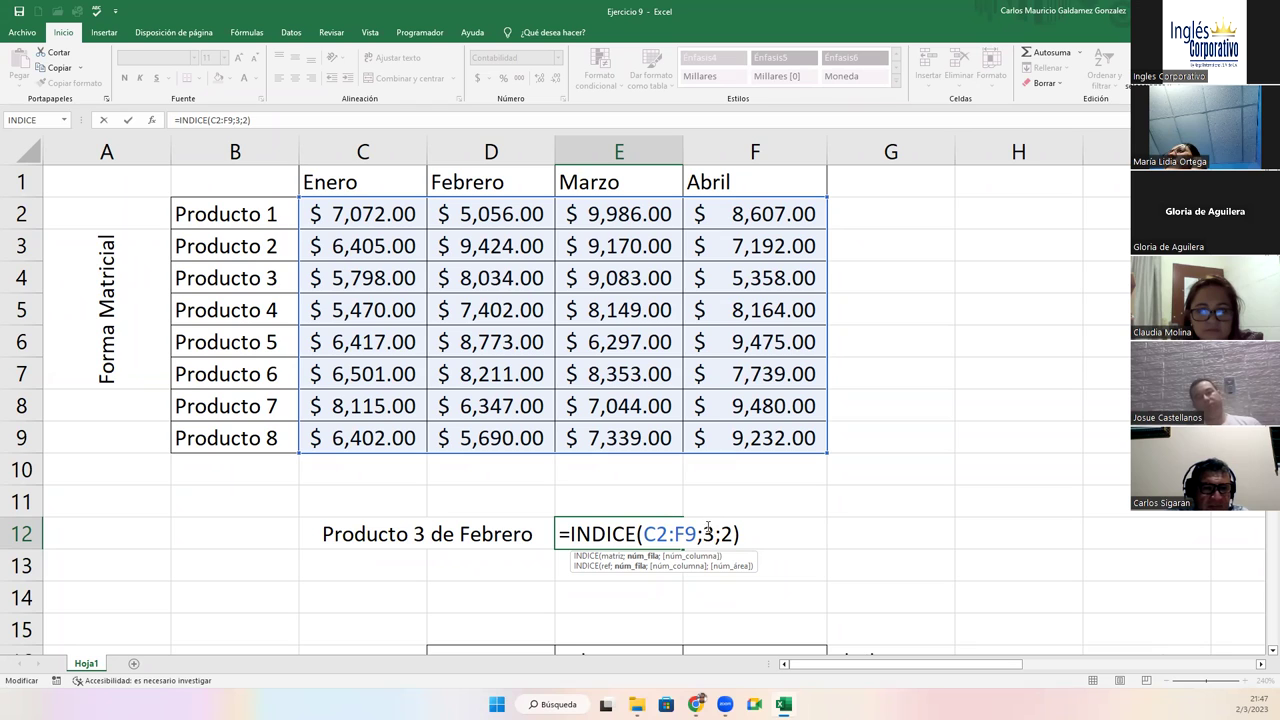
key("shift+Right")
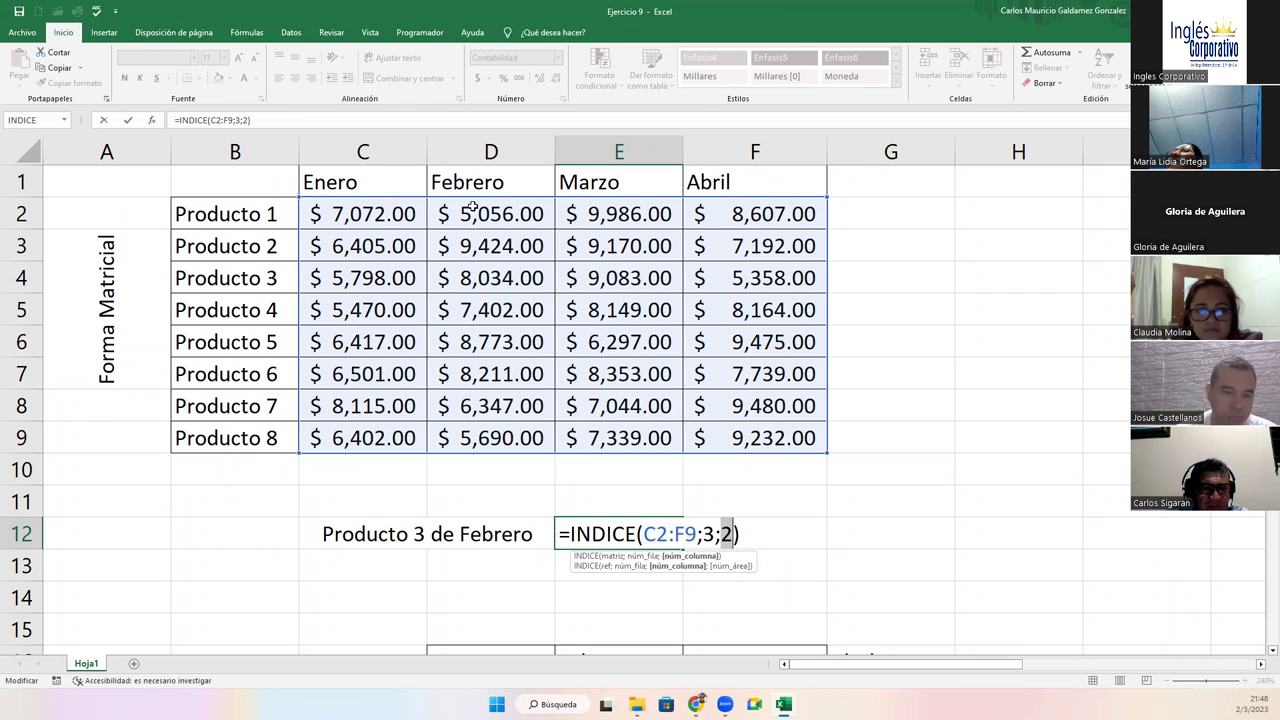
left_click(720, 540)
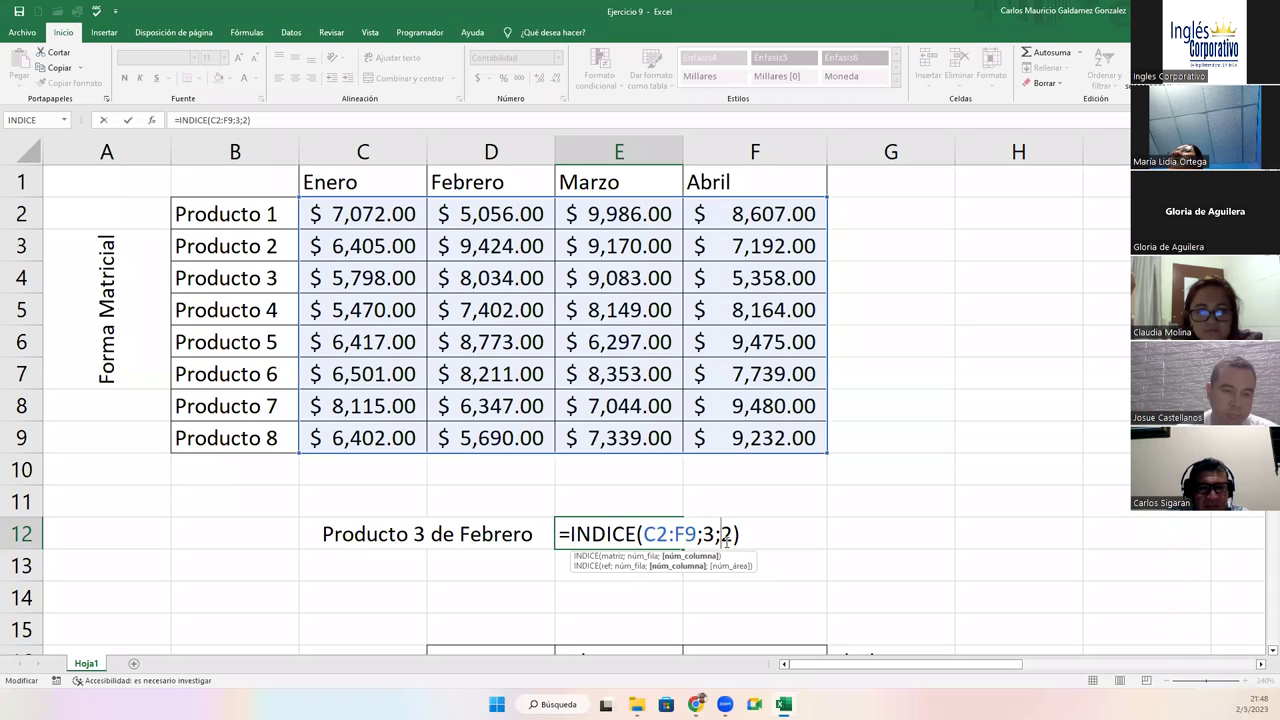
key("Return")
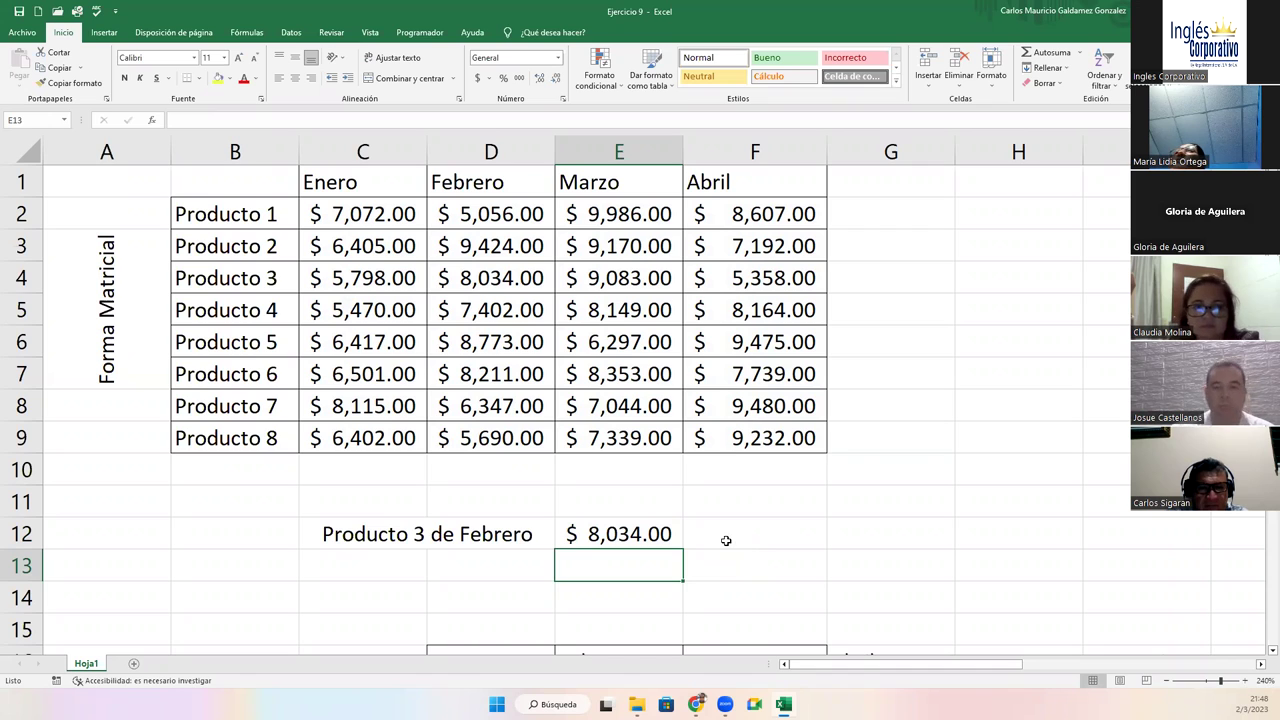
key("Up")
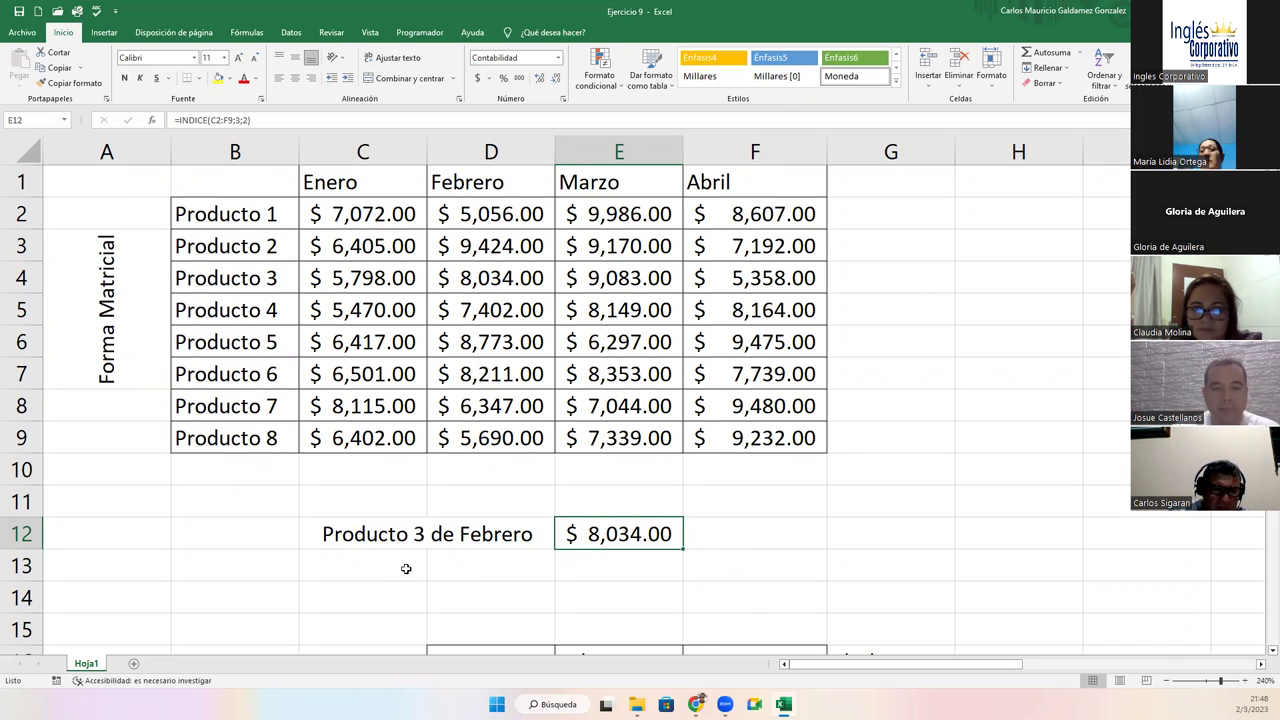
Widen the narrow column I and enter the label "Producto" in cell H2.
left_click(406, 566)
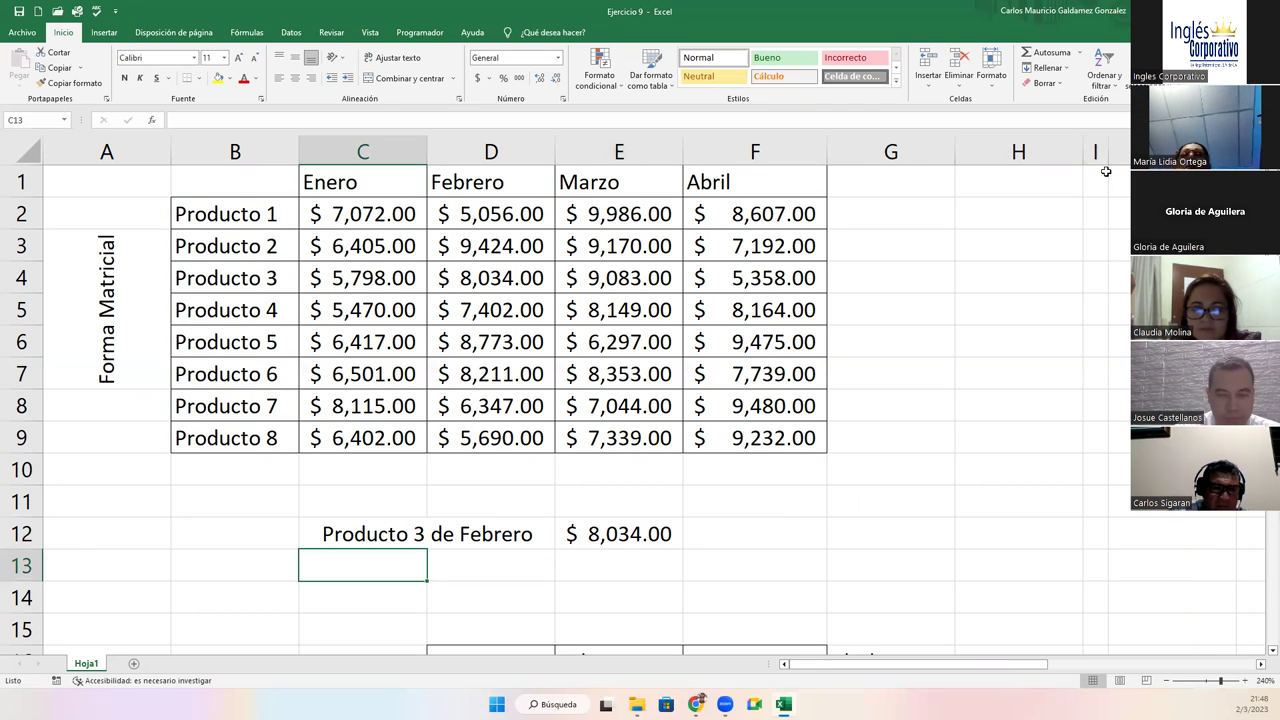
left_click(1029, 211)
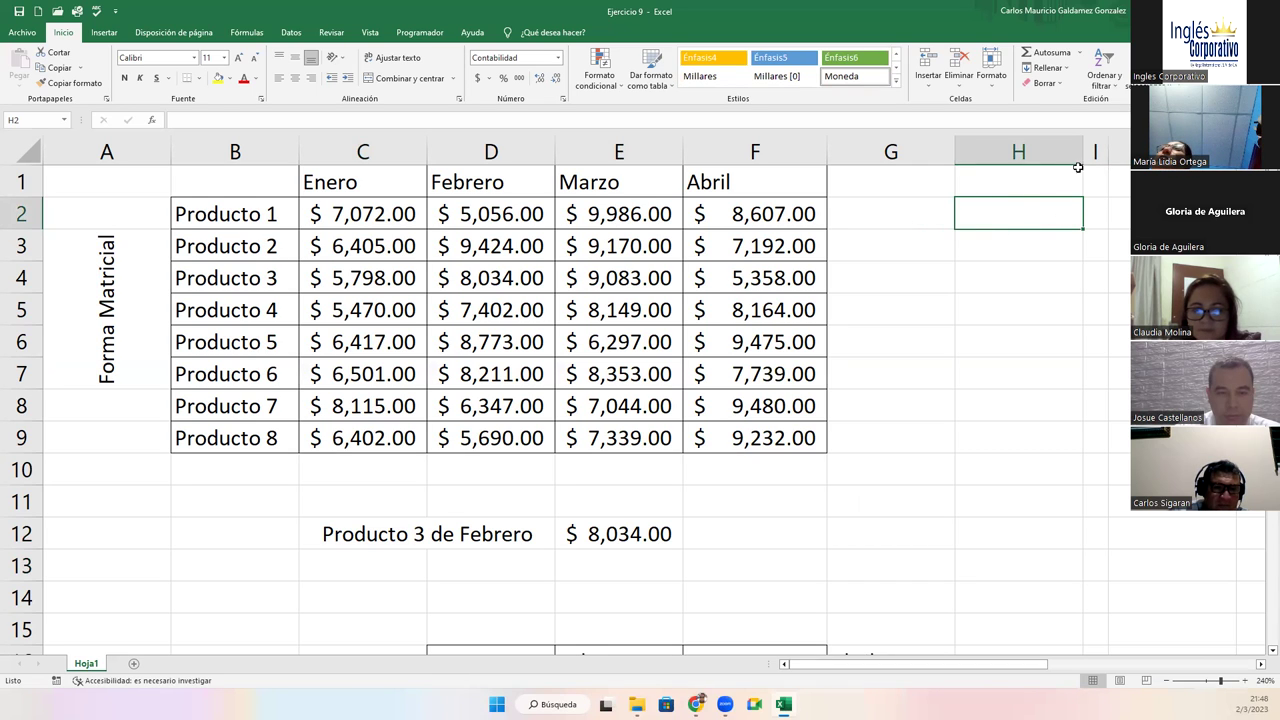
left_click_drag(1112, 153, 1183, 153)
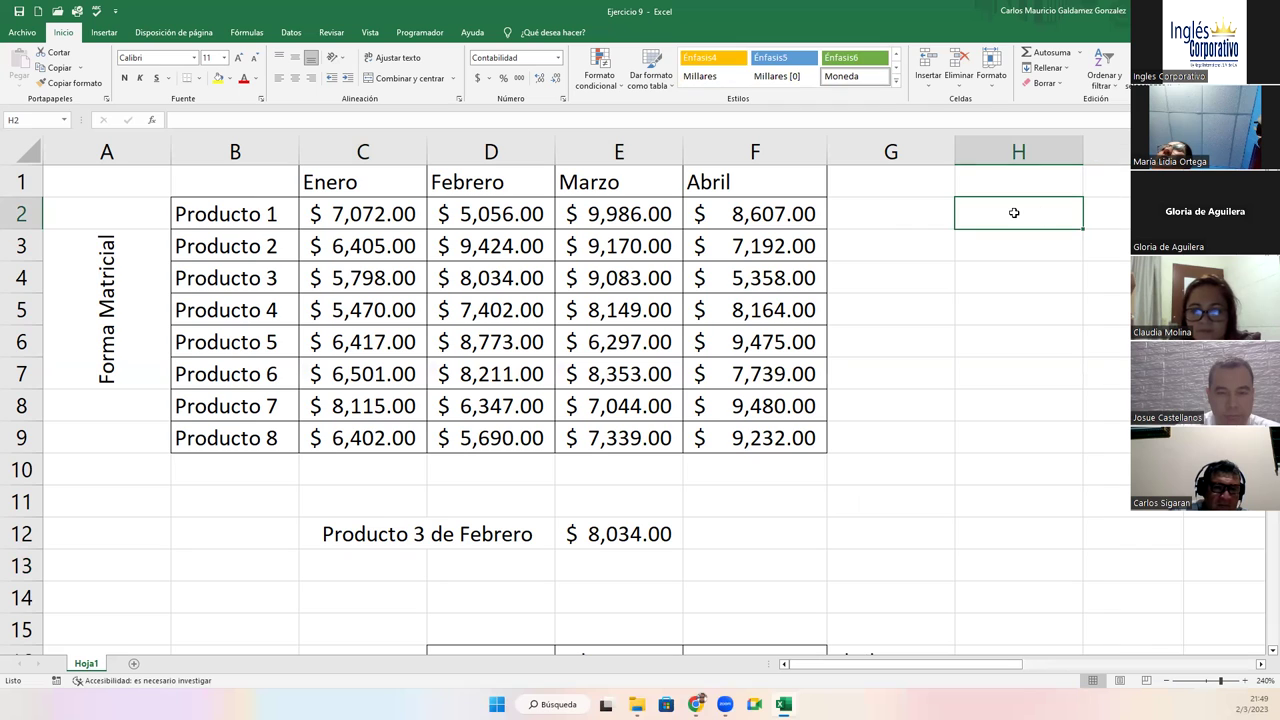
type("Producto")
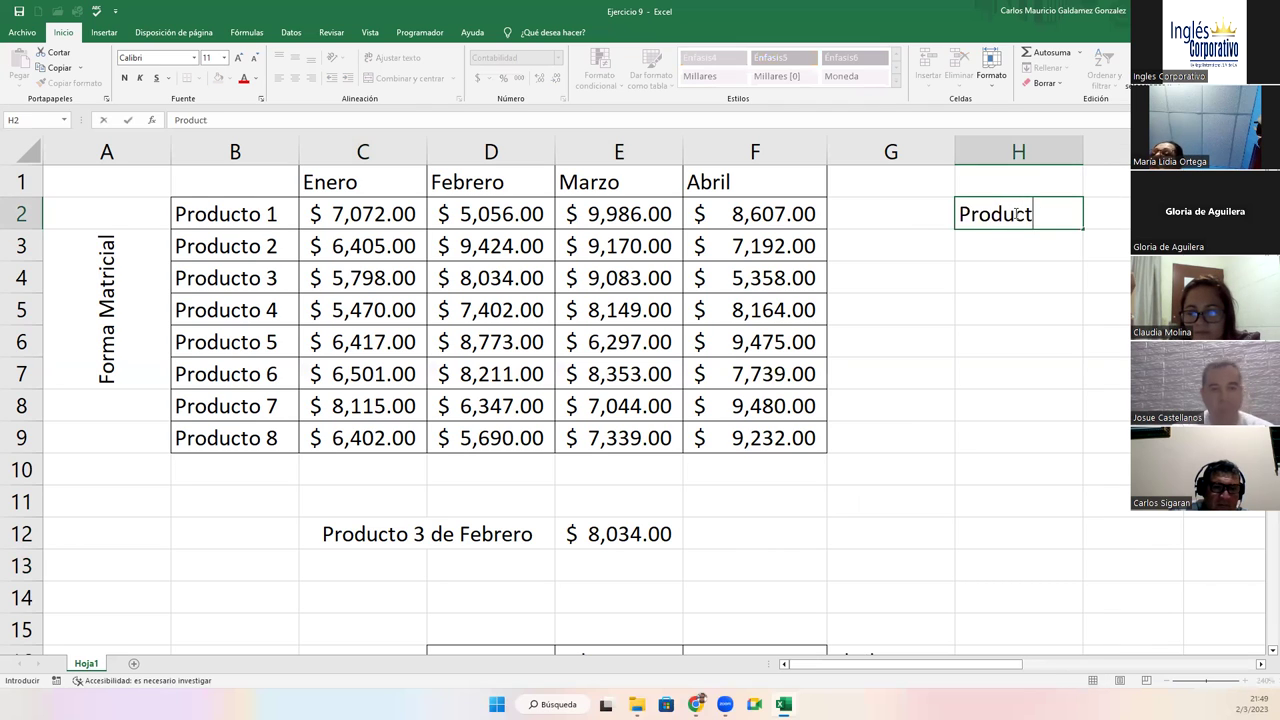
key("Tab")
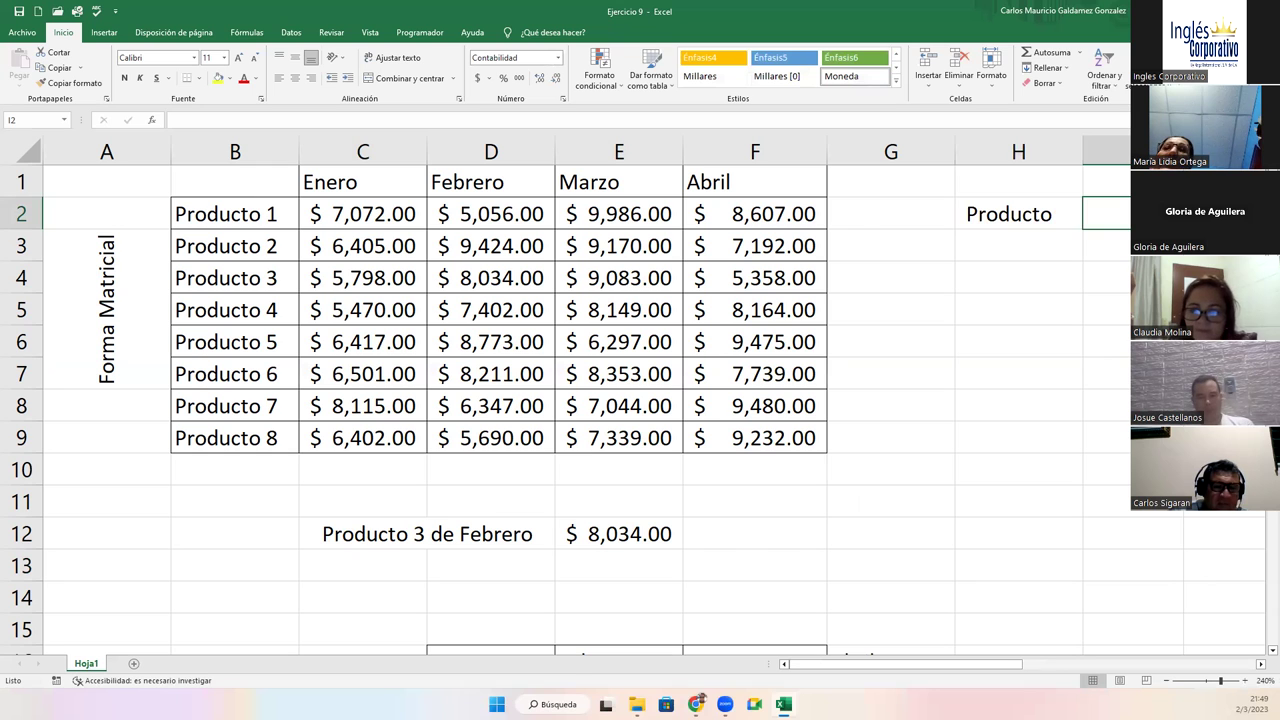
Add a list data validation to cell I2 with the product names in B2:B9 as its source.
left_click(1260, 664)
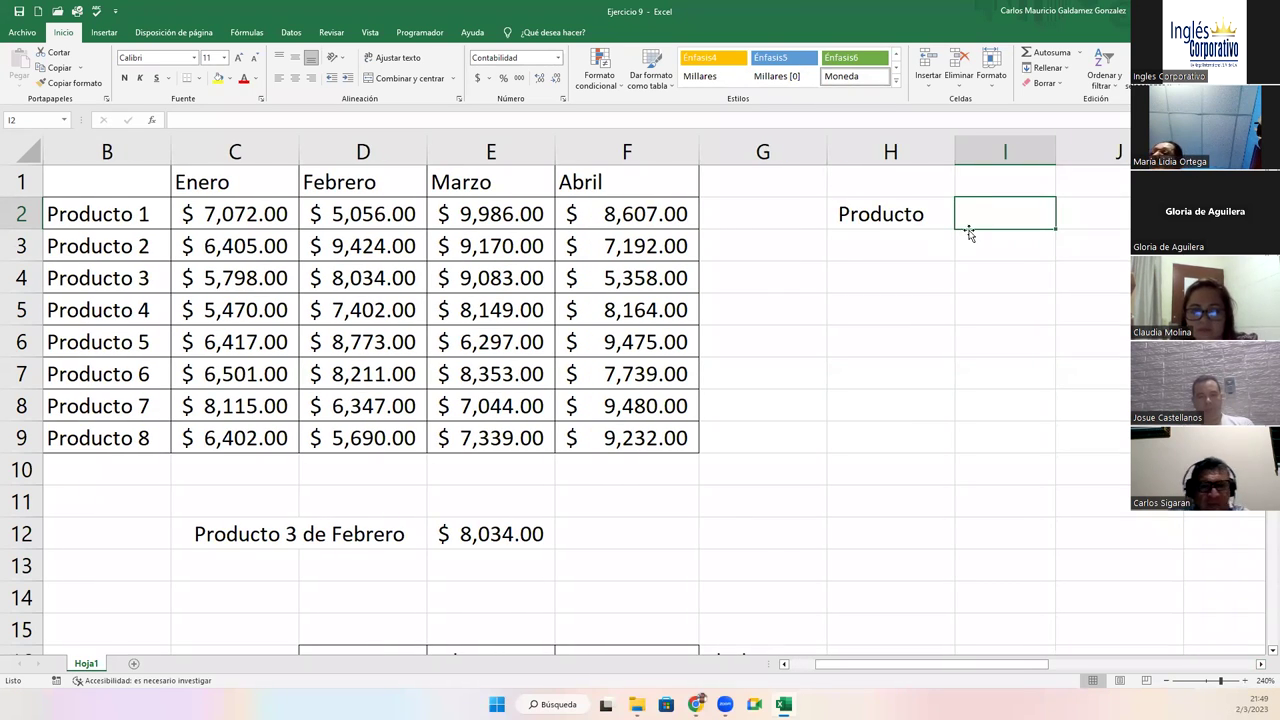
left_click(290, 32)
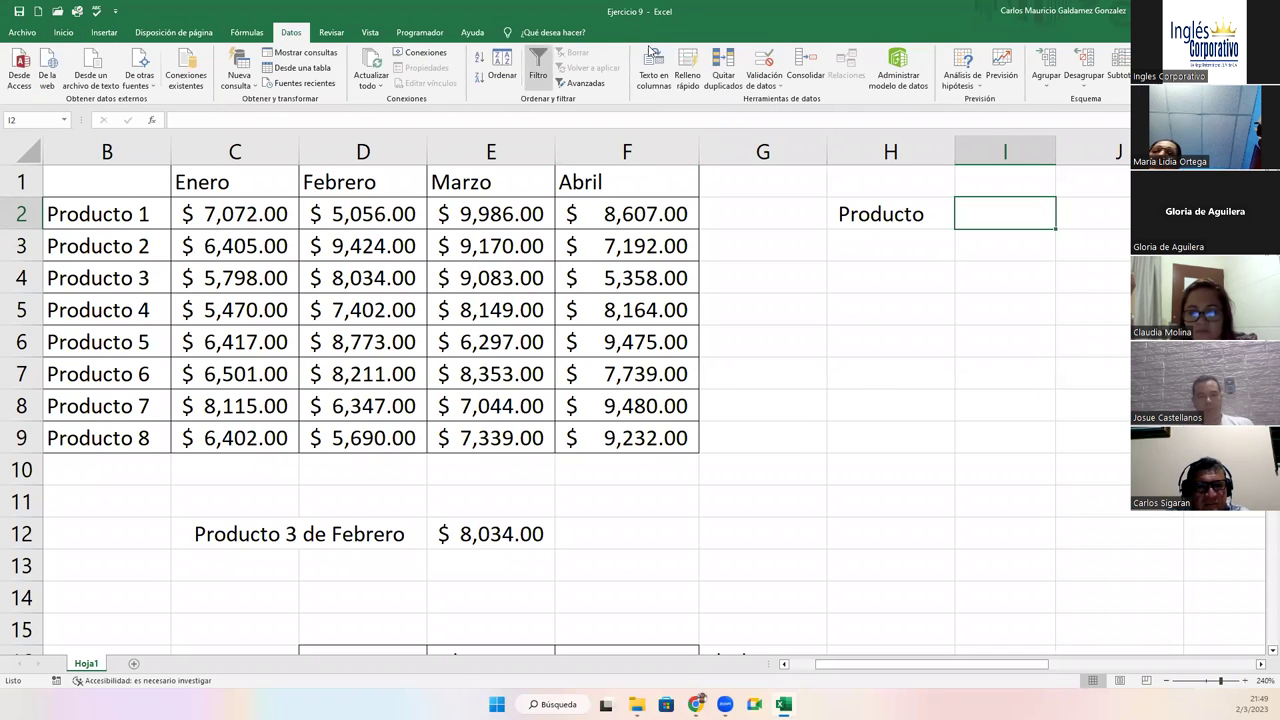
left_click(764, 62)
left_click(968, 274)
left_click(967, 316)
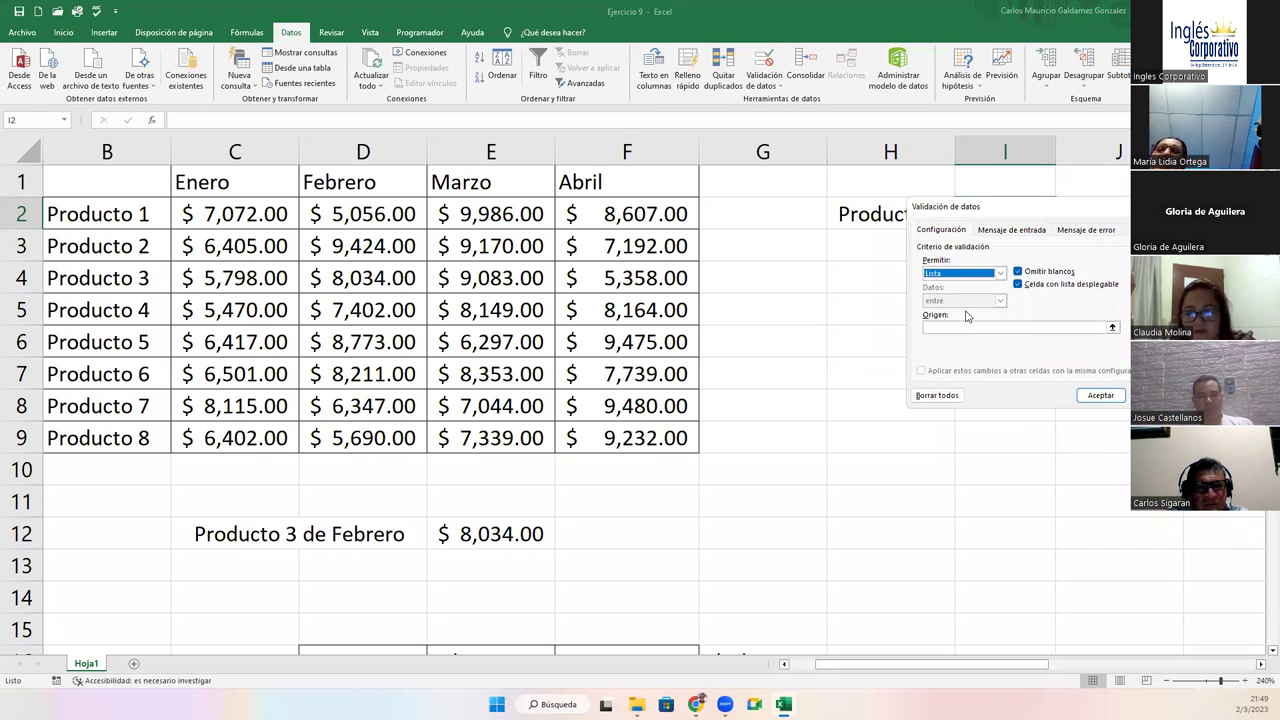
left_click(1112, 329)
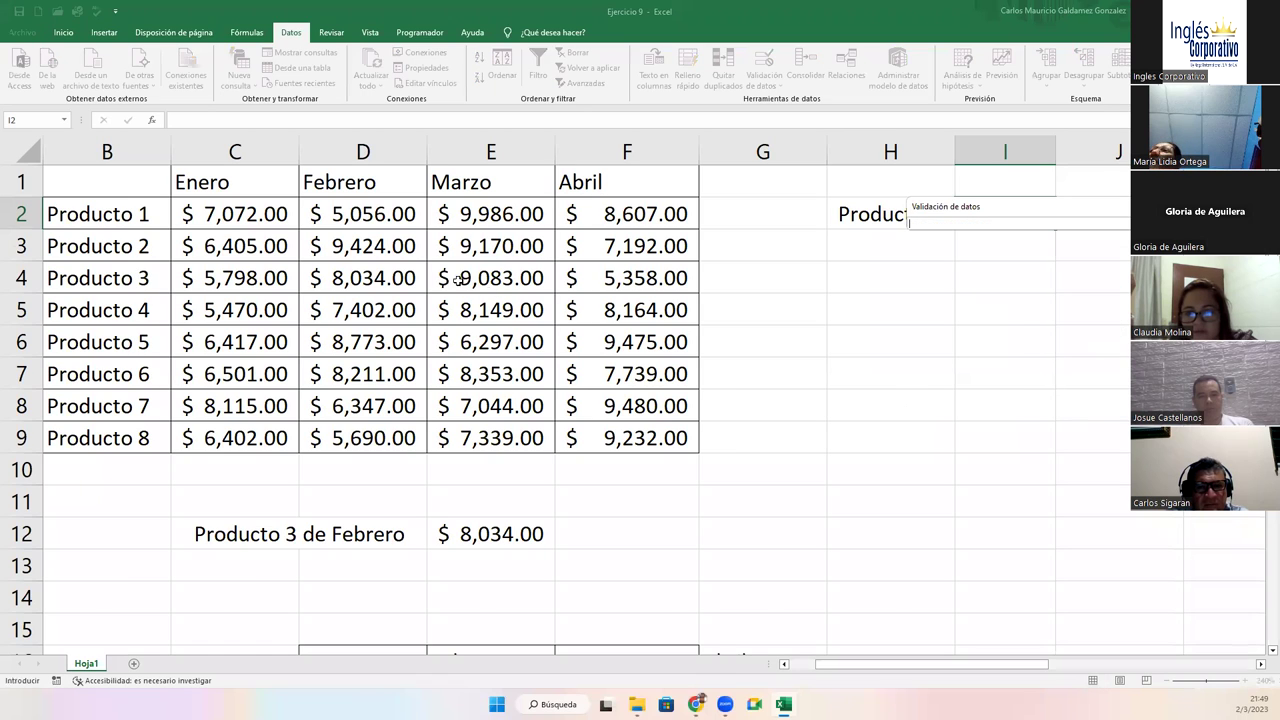
left_click_drag(133, 218, 137, 437)
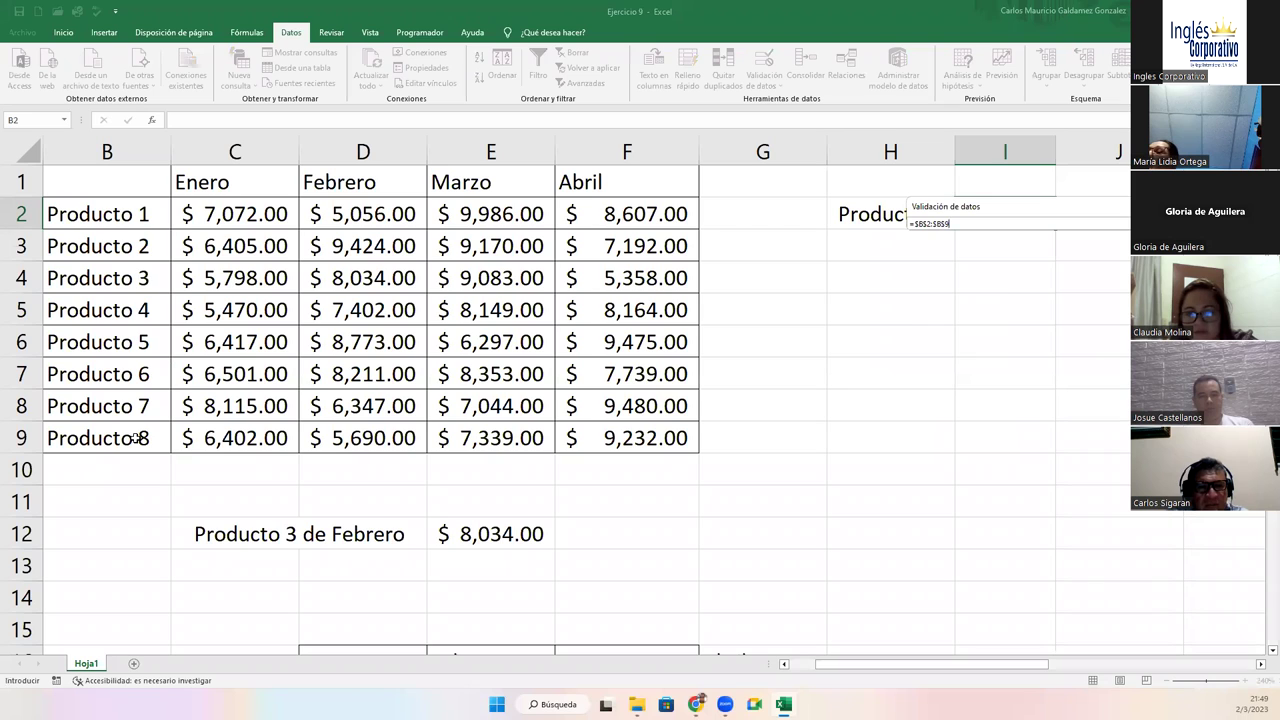
key("Return")
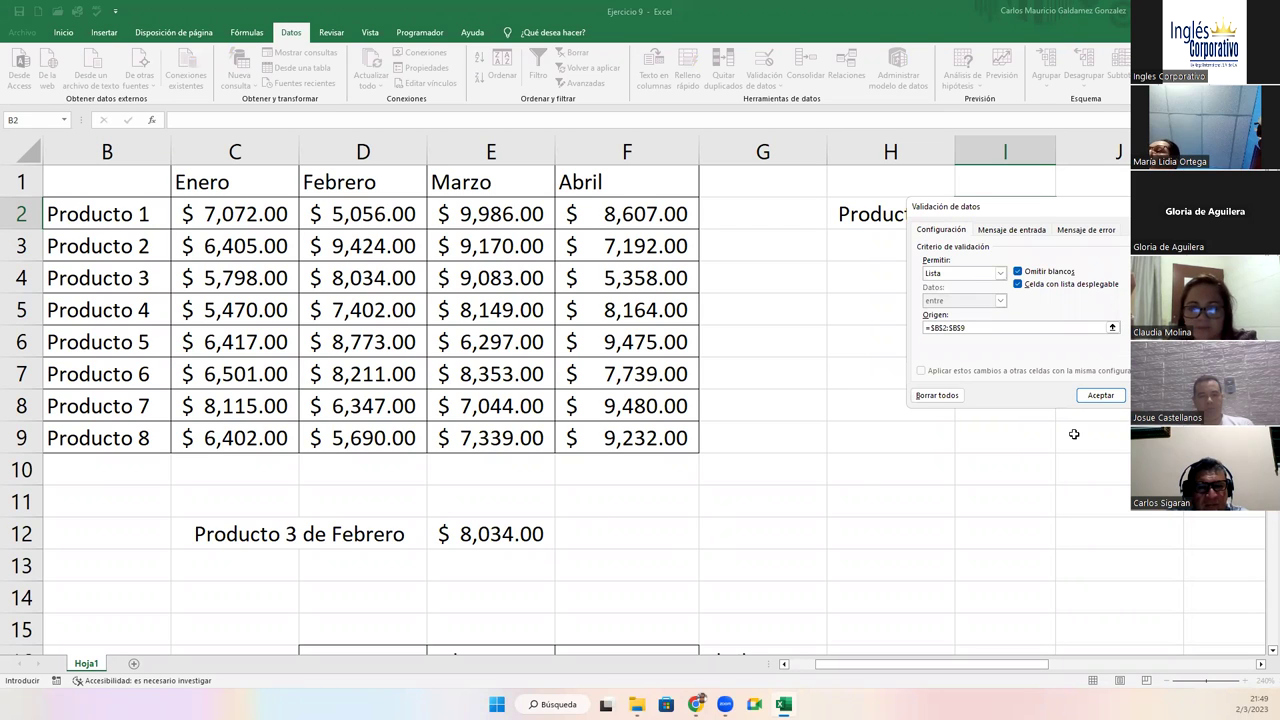
left_click(1100, 395)
left_click(877, 252)
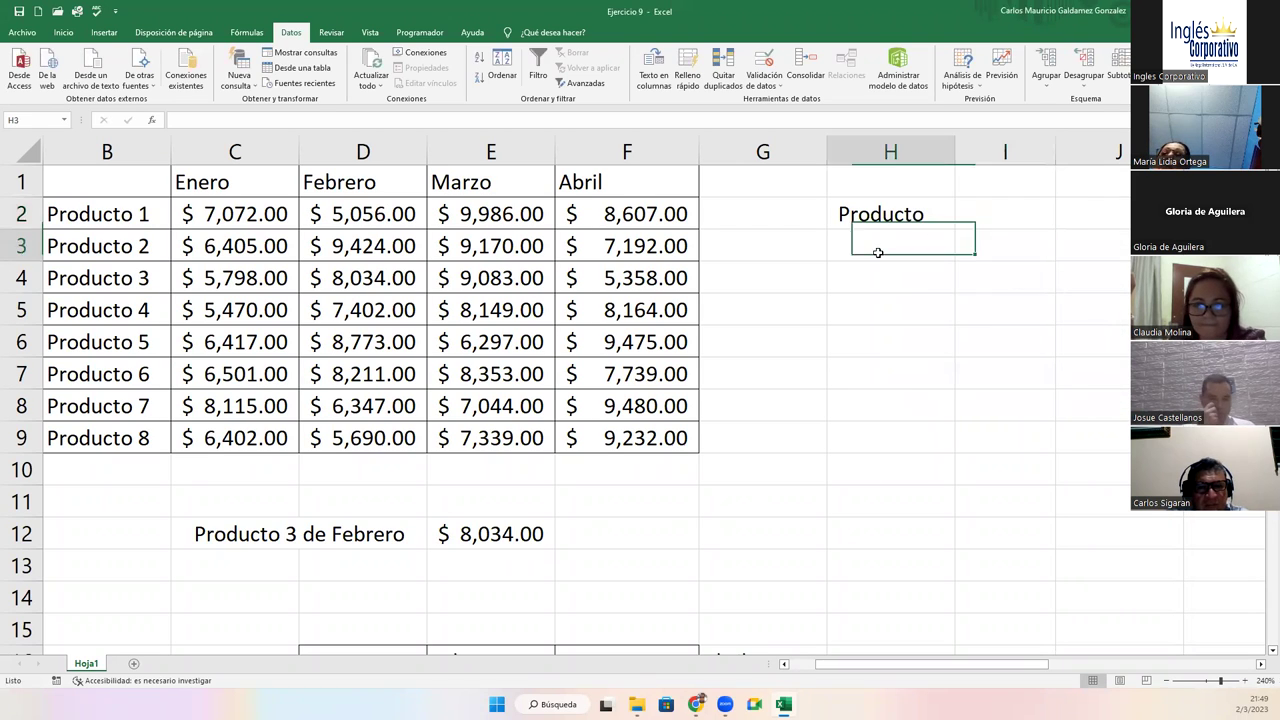
Enter the label "Mes" in cell H3, below the "Producto" label.
double_click(880, 253)
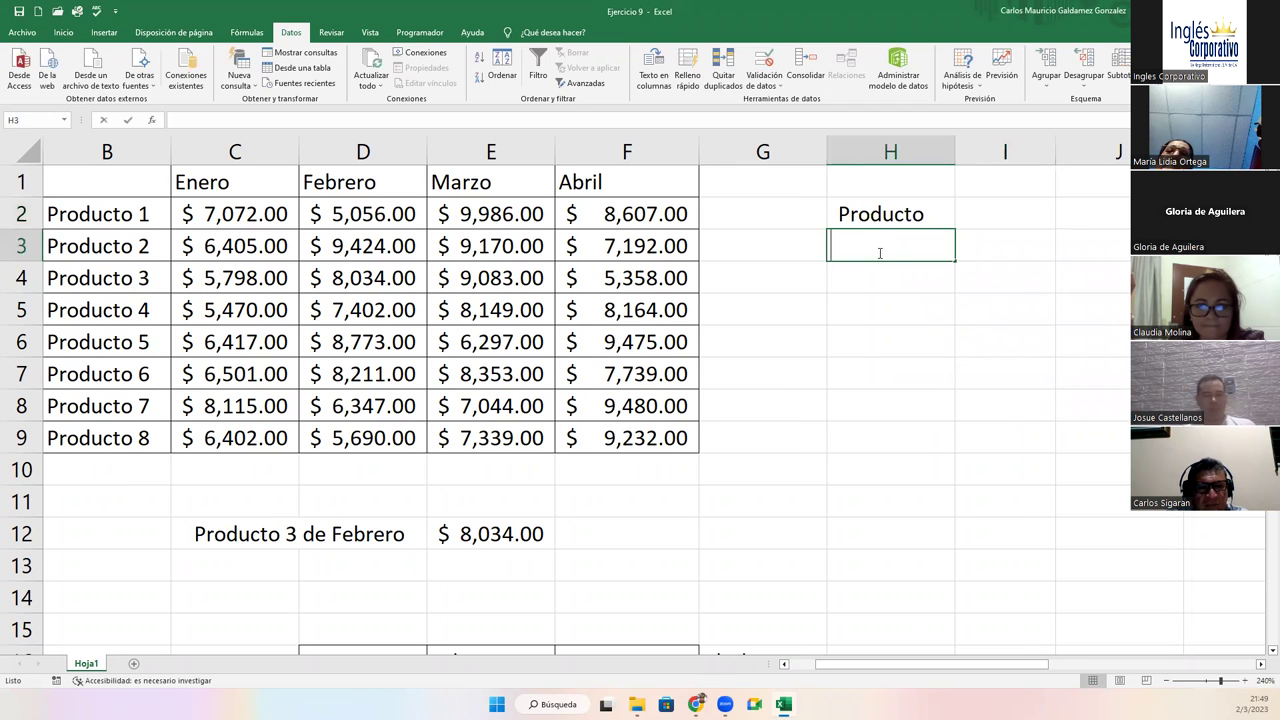
type("Mes")
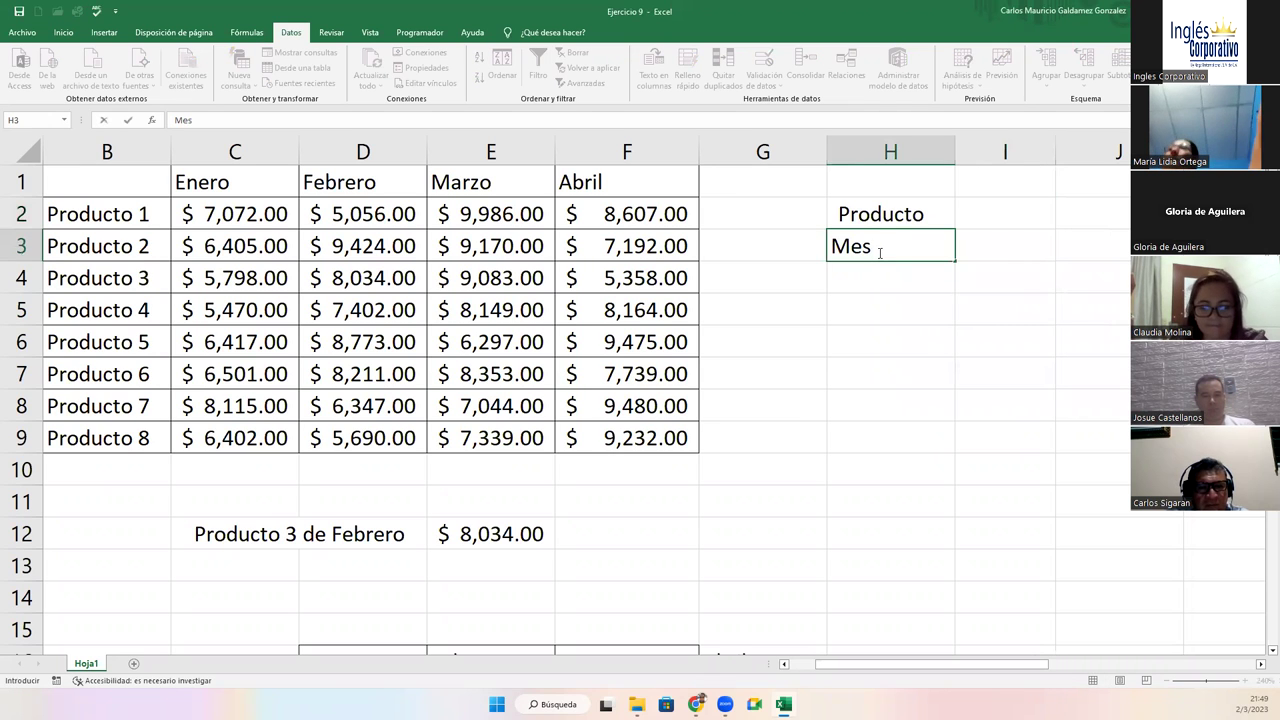
key("Tab")
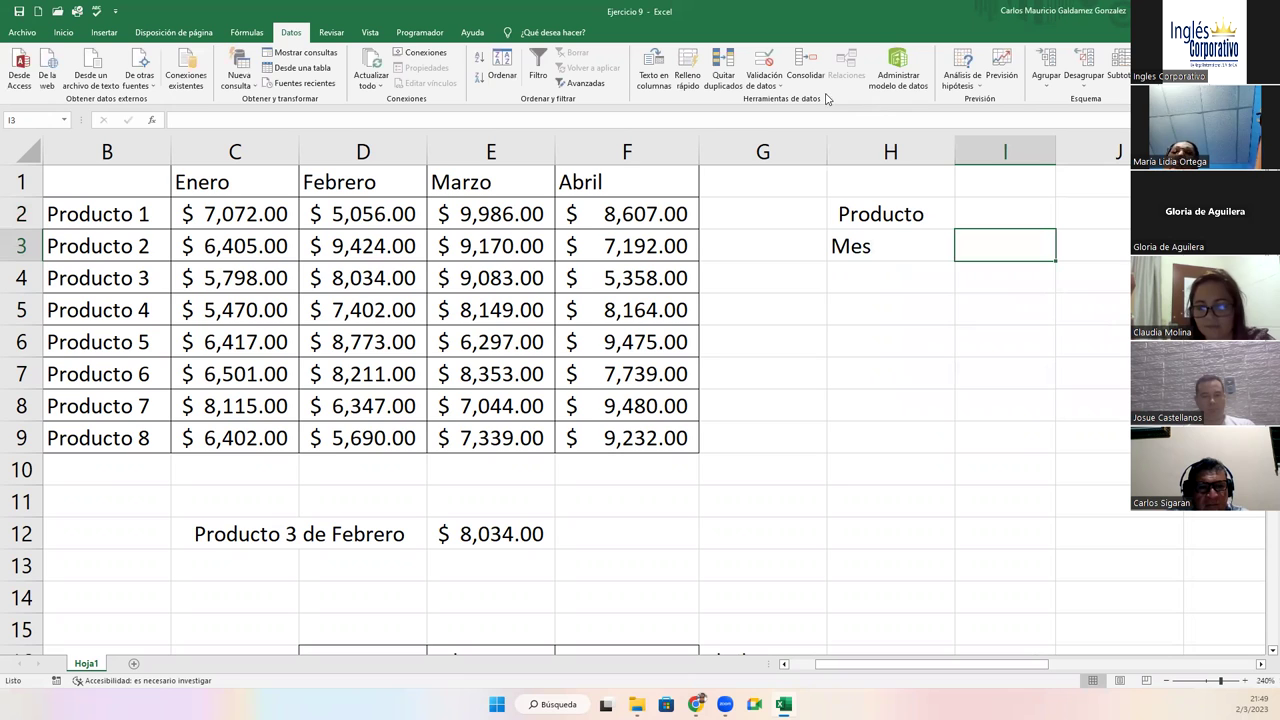
Add a list data validation to cell I3 with the month headers in C1:F1 as its source.
left_click(760, 63)
left_click(962, 276)
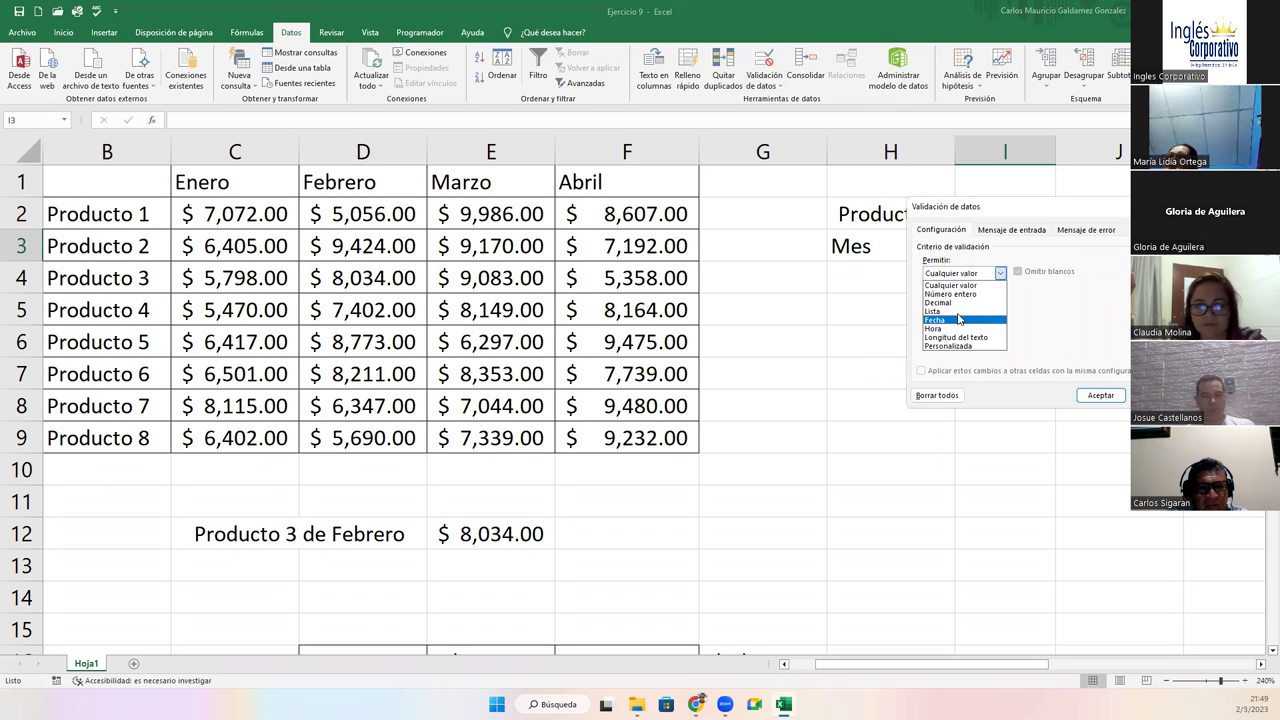
left_click(938, 311)
left_click(1045, 327)
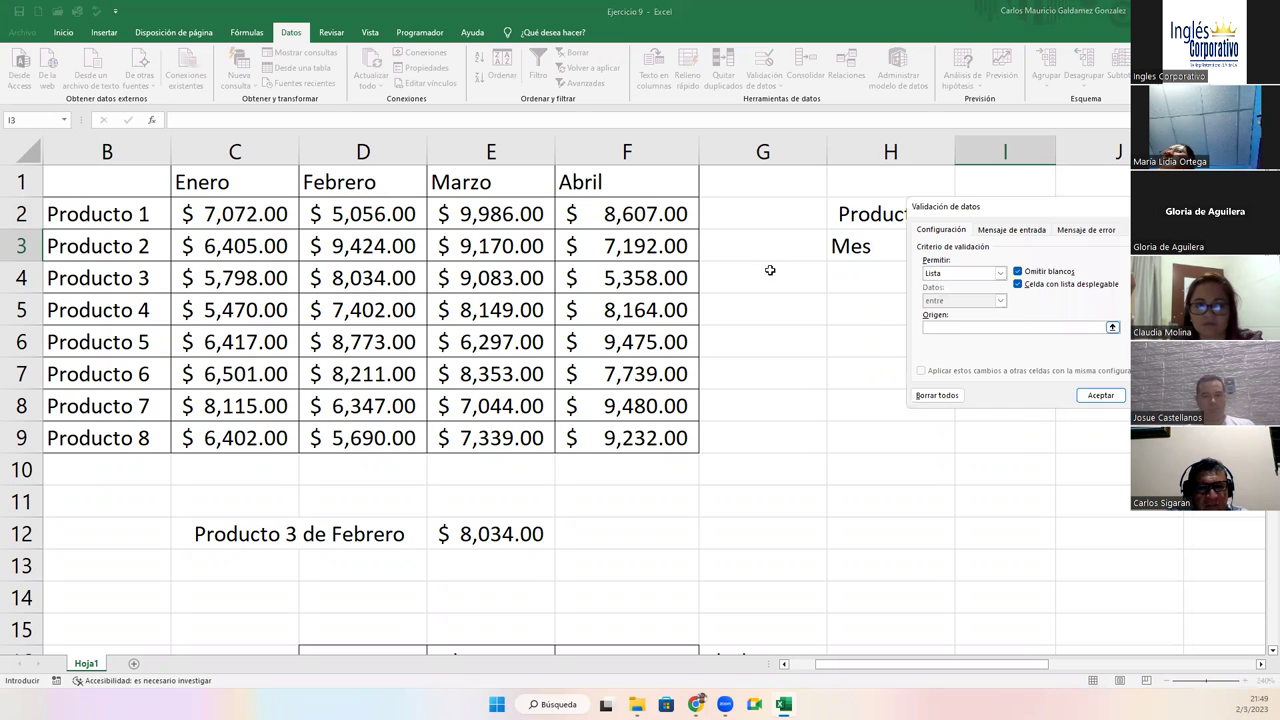
left_click(1112, 329)
left_click_drag(251, 180, 589, 181)
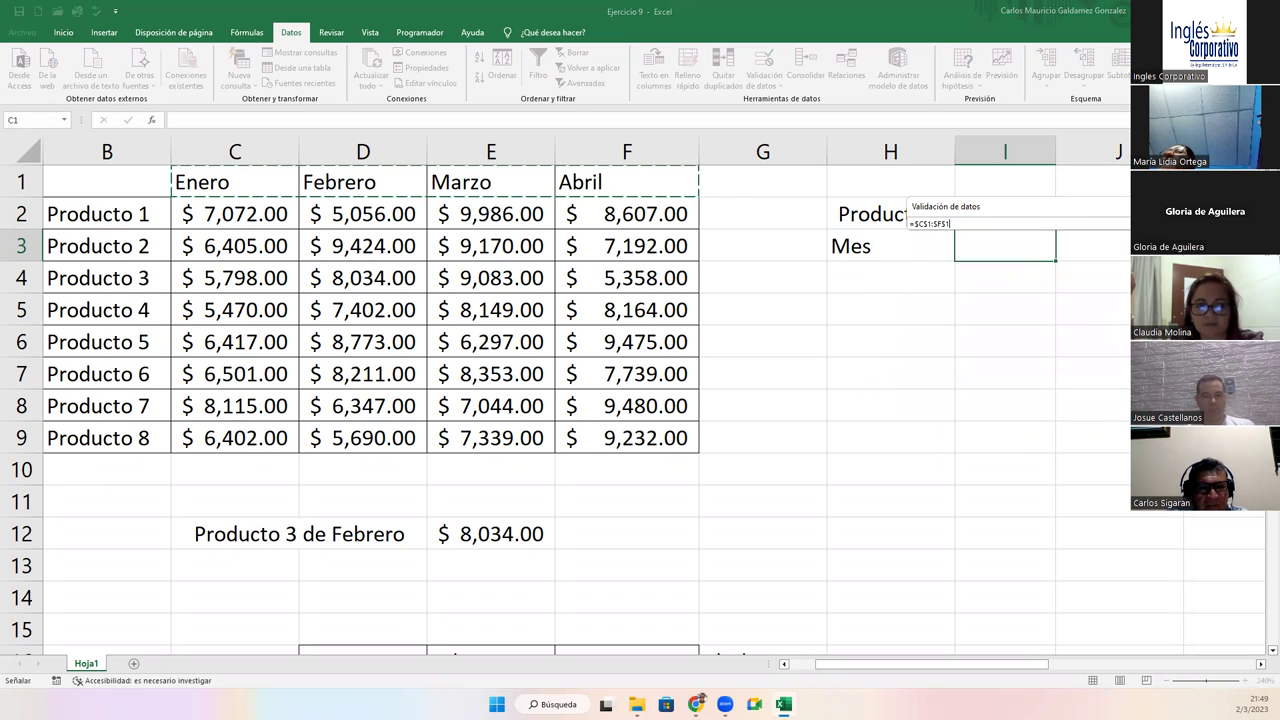
key("Return")
left_click(1094, 395)
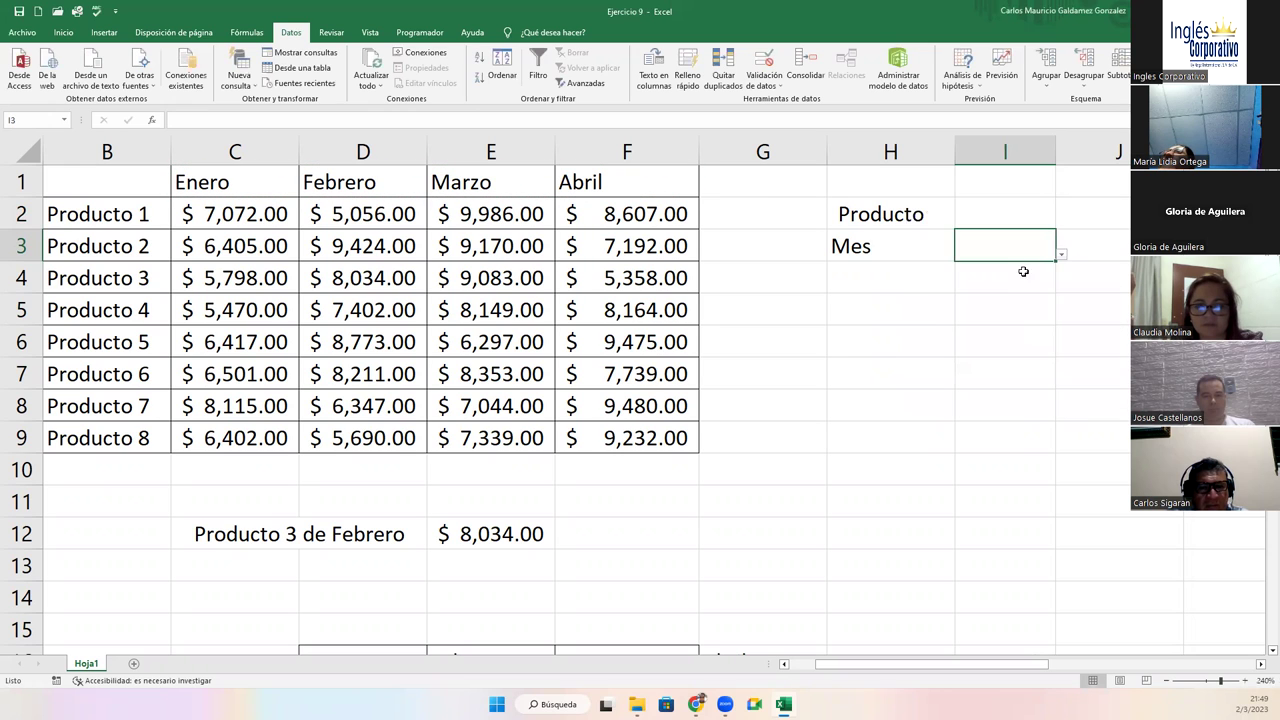
Check the product options offered by the drop-down in cell I2 without choosing one.
left_click(1039, 220)
left_click(1061, 228)
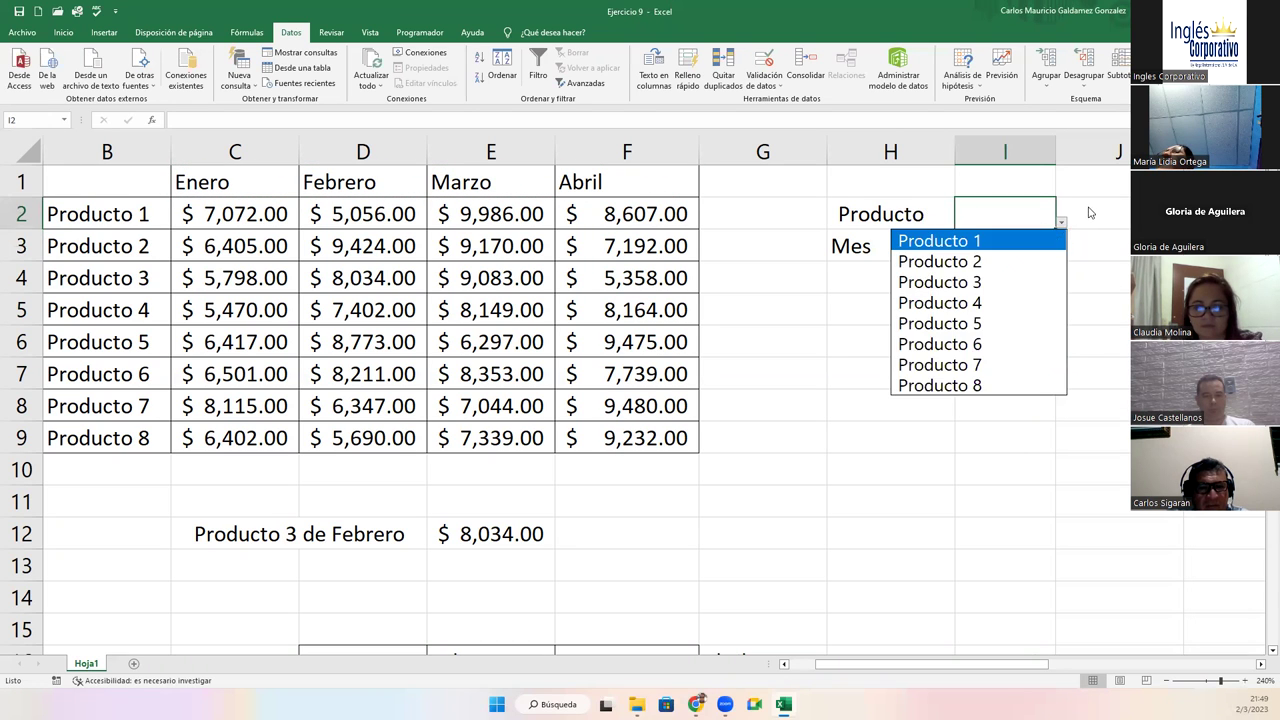
key("Escape")
left_click(1086, 220)
Center the labels in H2:H3 horizontally and autofit the width of column H.
left_click(894, 248)
left_click(888, 228)
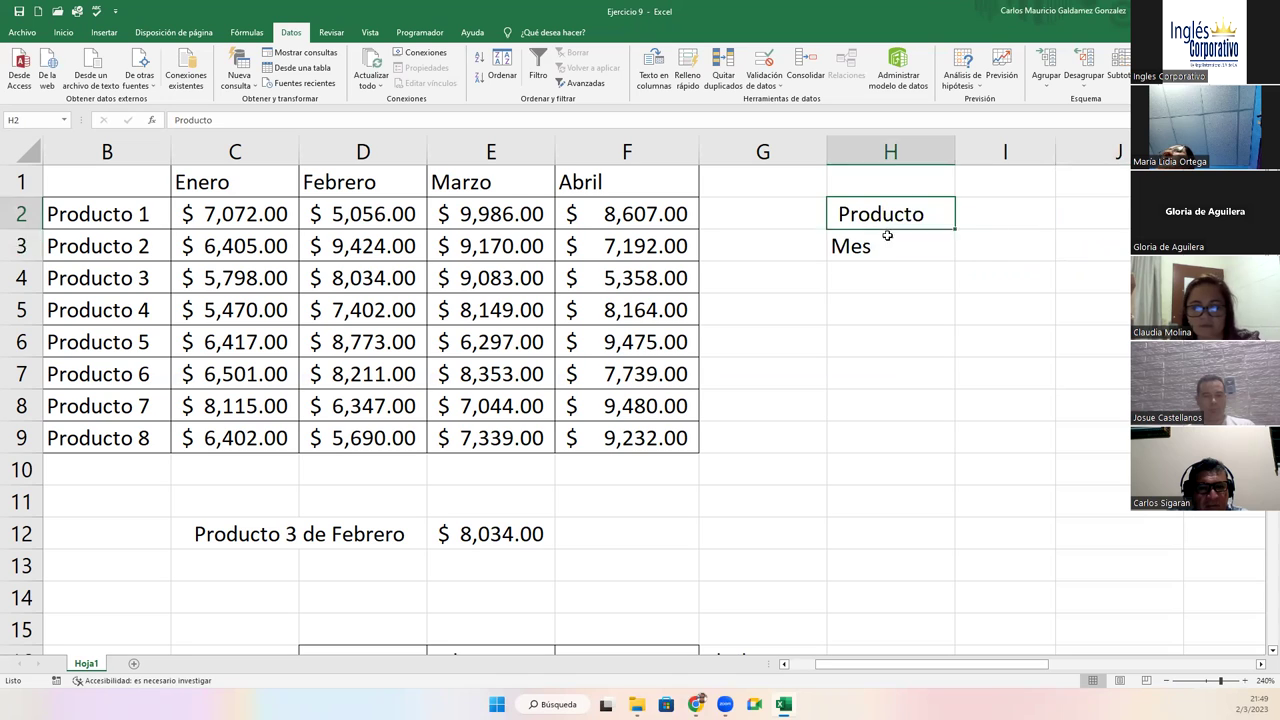
left_click_drag(887, 235, 888, 246)
left_click(63, 32)
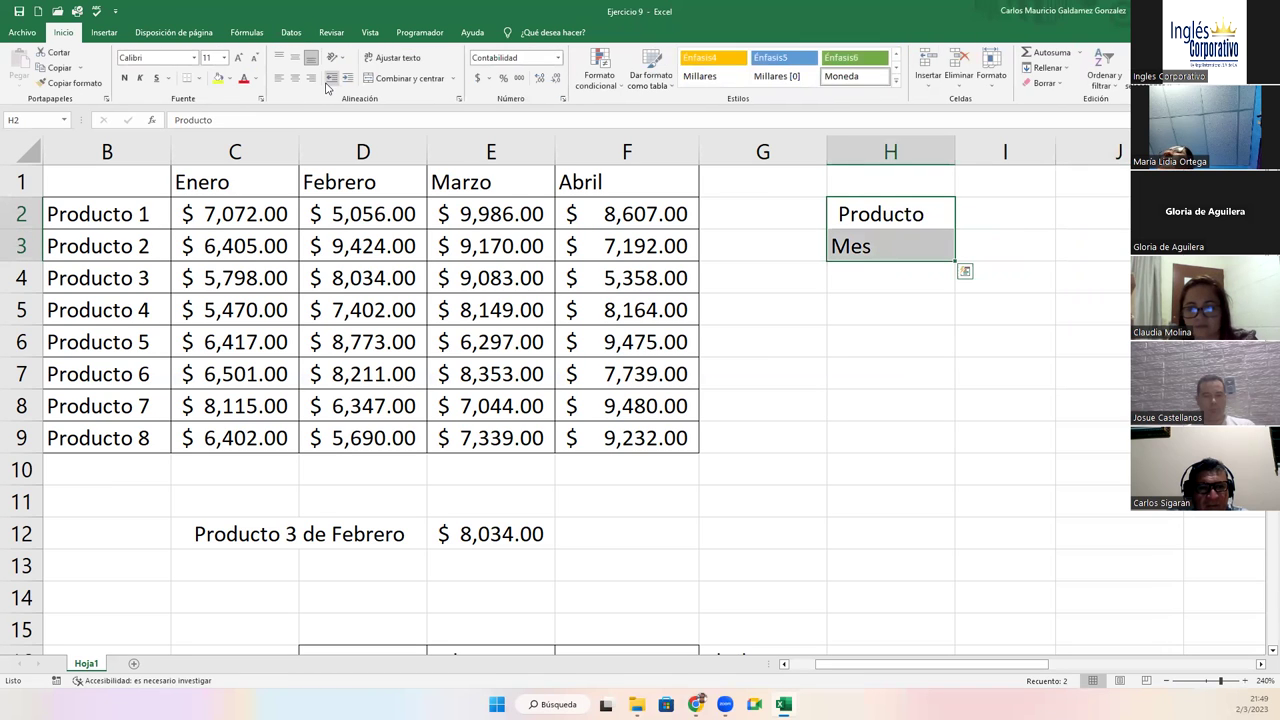
left_click(295, 78)
double_click(957, 151)
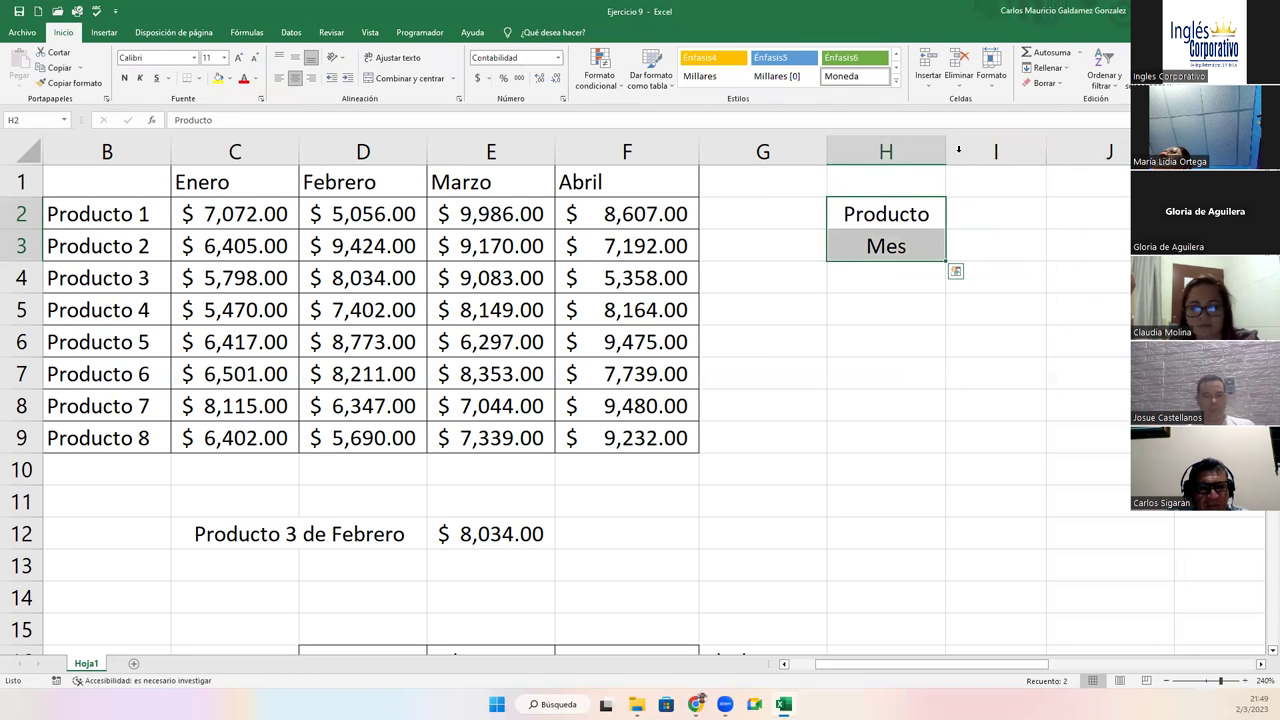
Choose "Producto 2" from the list in cell I2 and autofit column I to it.
left_click(1025, 206)
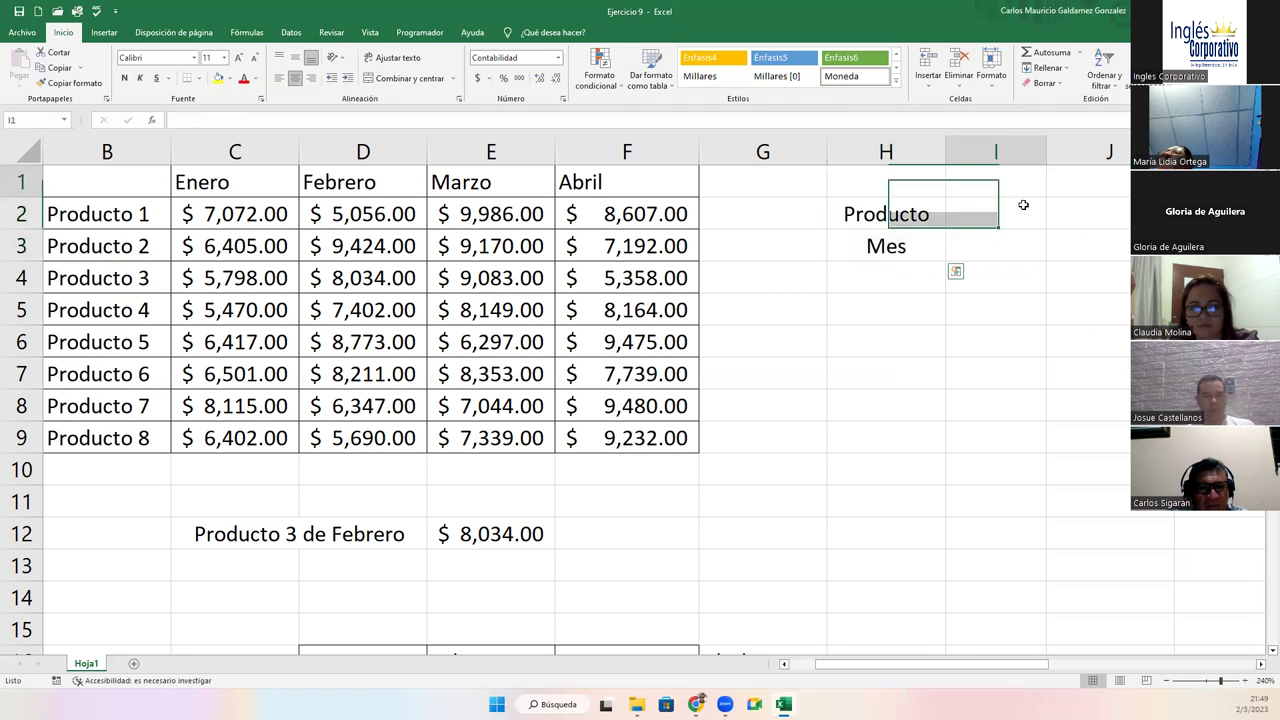
left_click(1052, 221)
left_click(1006, 262)
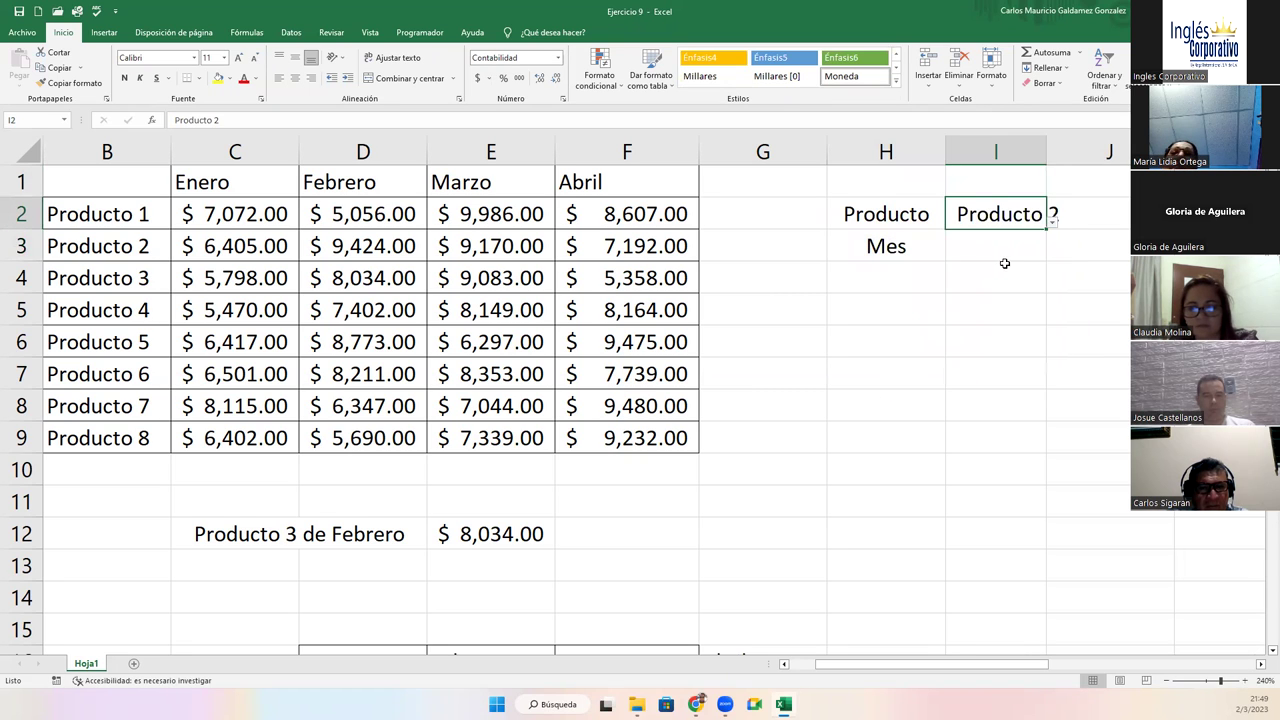
double_click(1044, 155)
Choose "Febrero" from the month list in cell I3.
left_click(1036, 242)
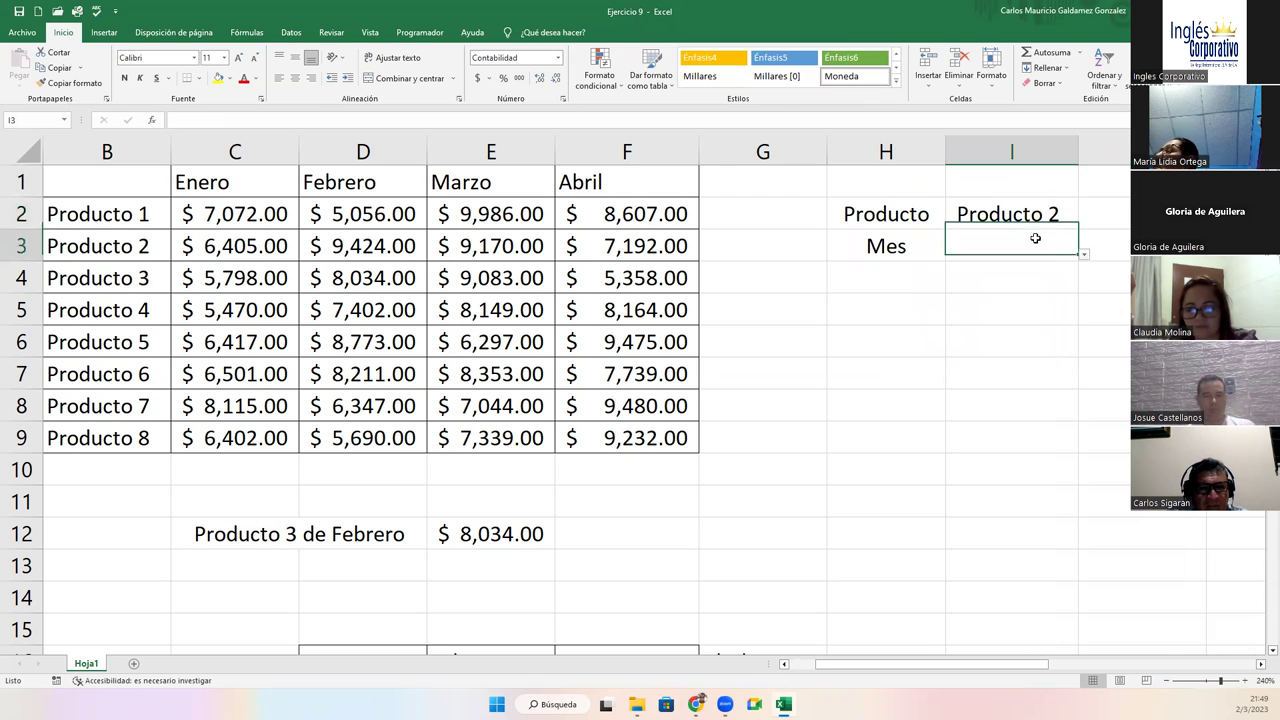
left_click(1083, 257)
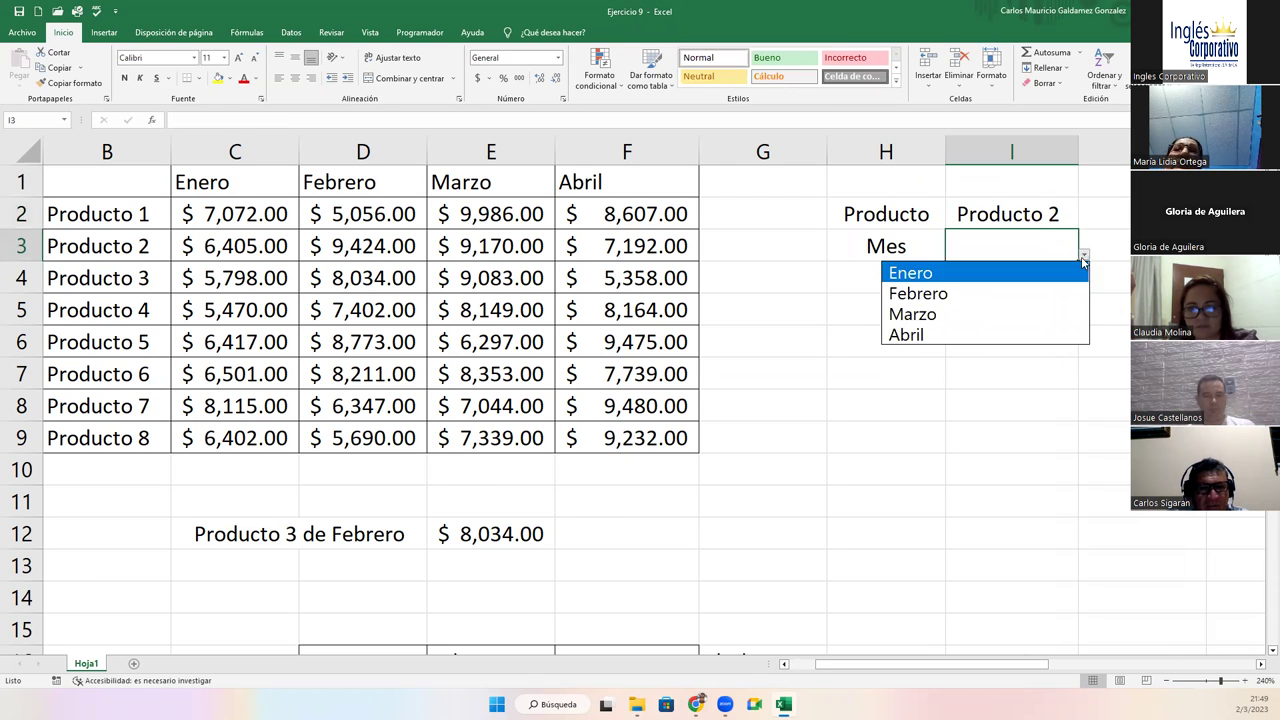
left_click(956, 294)
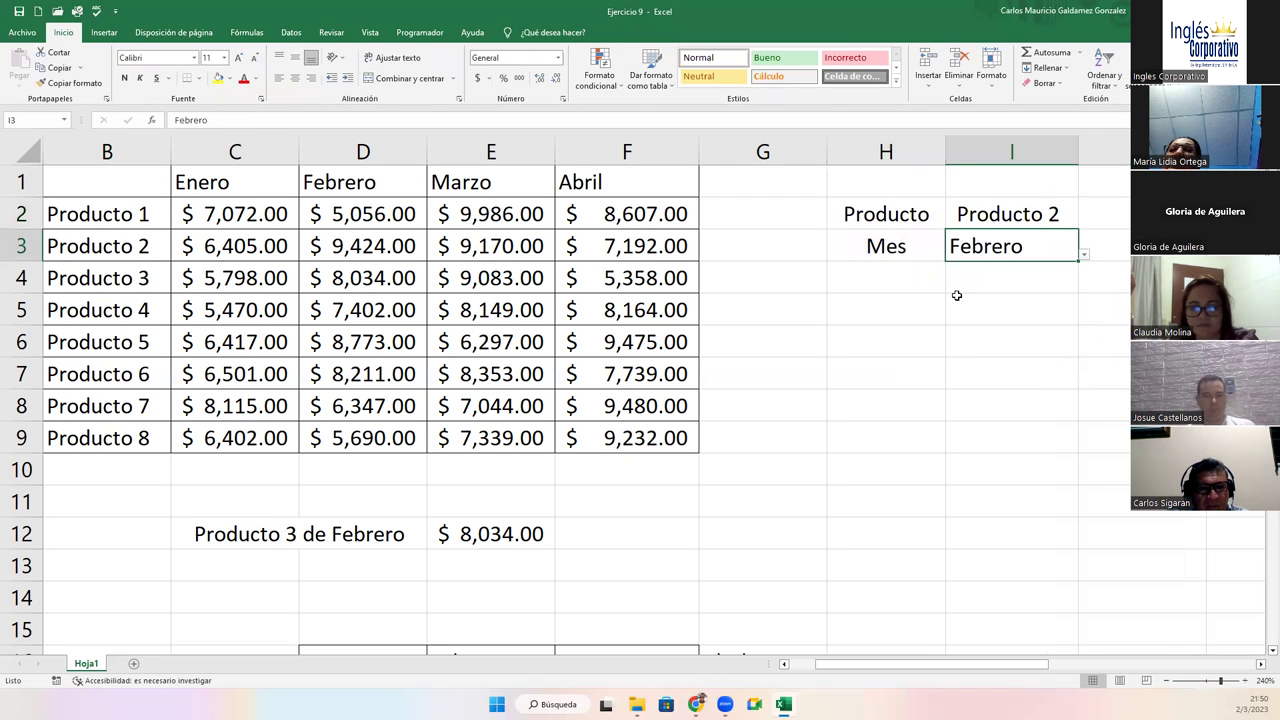
Review the data validation settings and source range of cell I2.
left_click(988, 212)
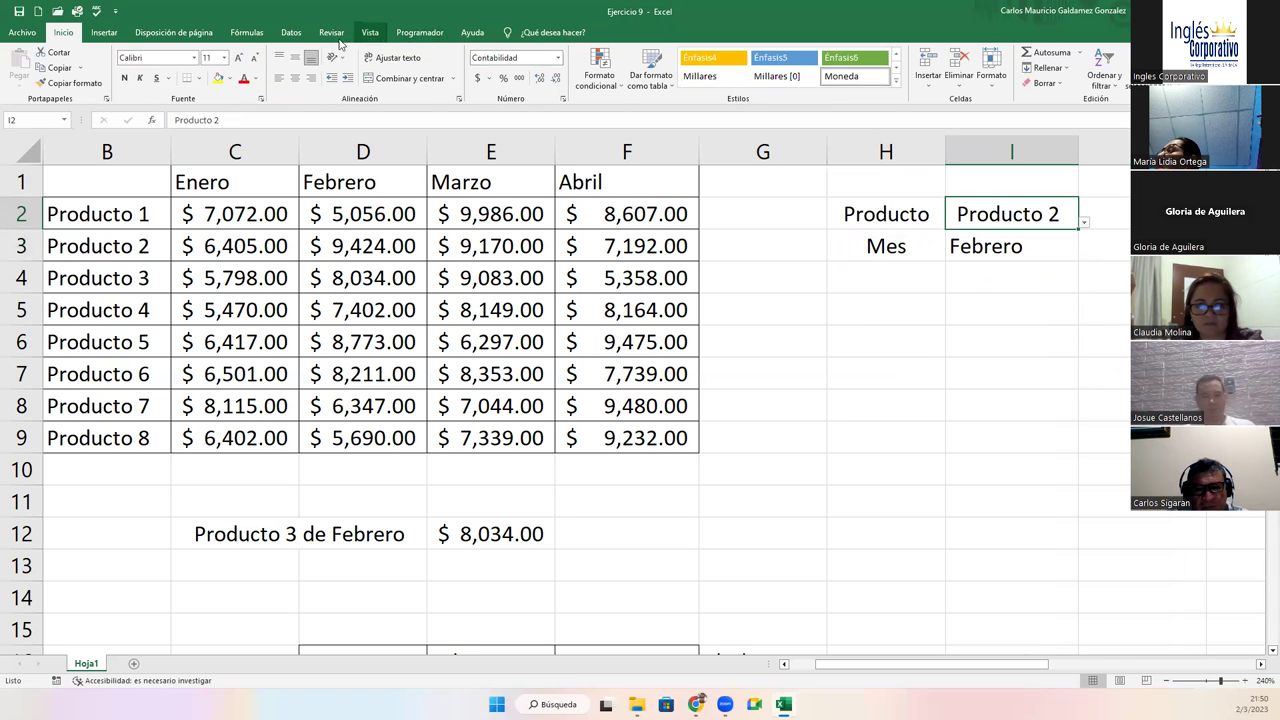
left_click(291, 32)
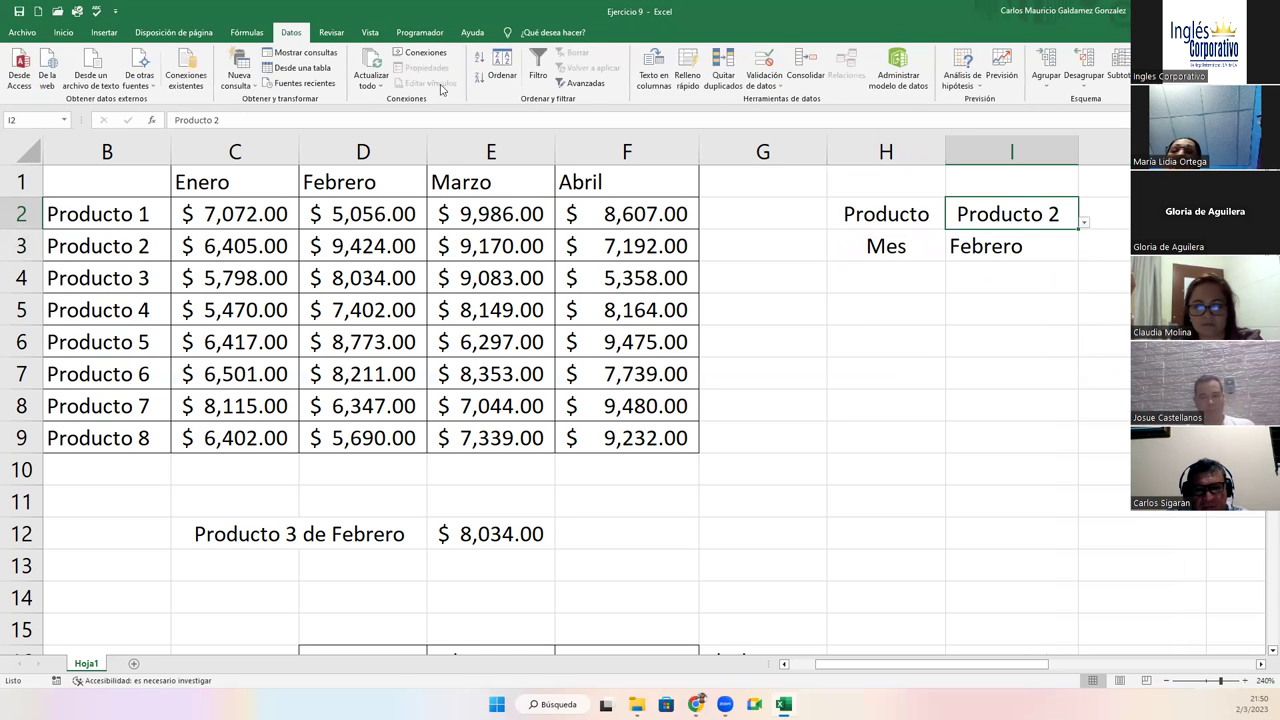
left_click(762, 66)
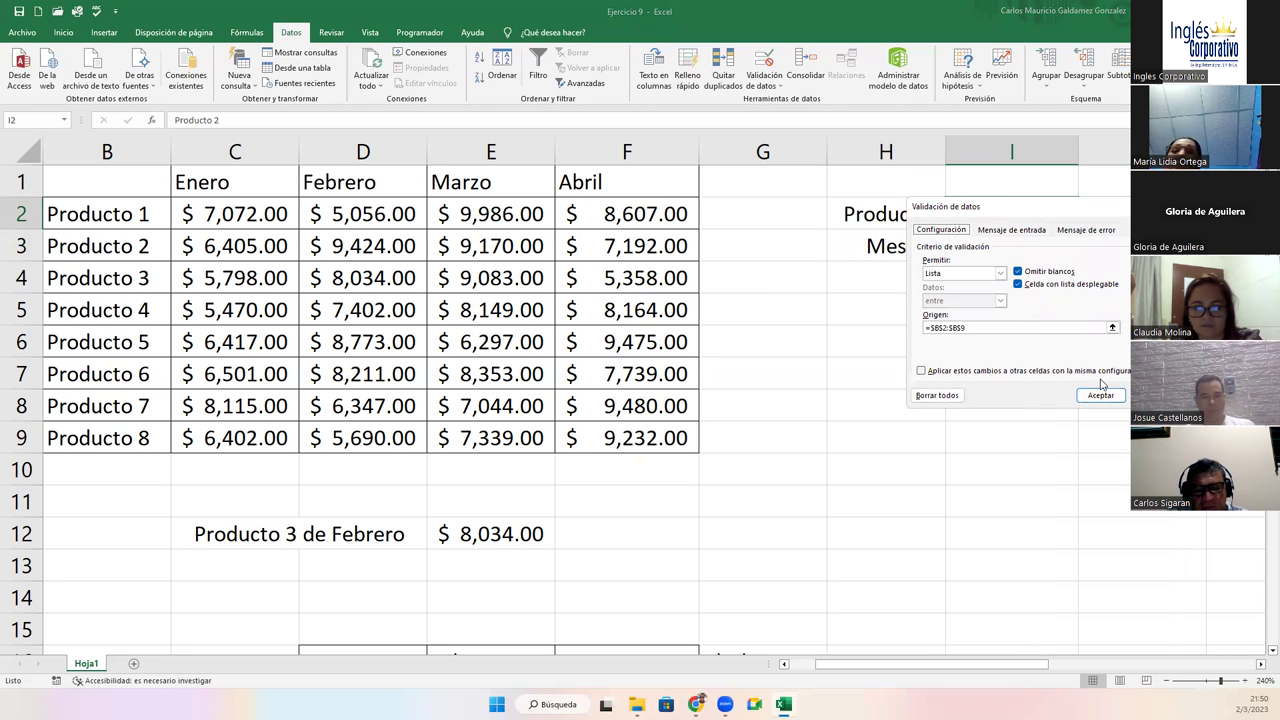
key("Return")
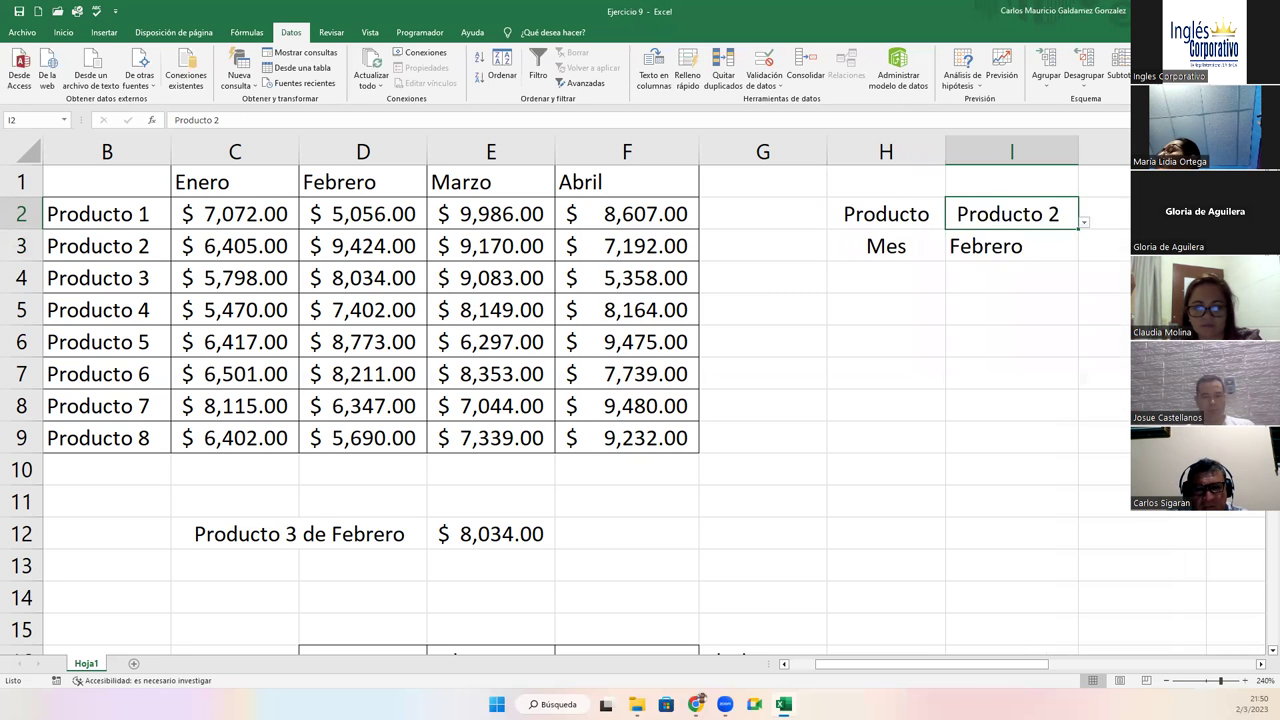
Center the selected product and month in I2:I3 horizontally.
left_click_drag(997, 206, 994, 249)
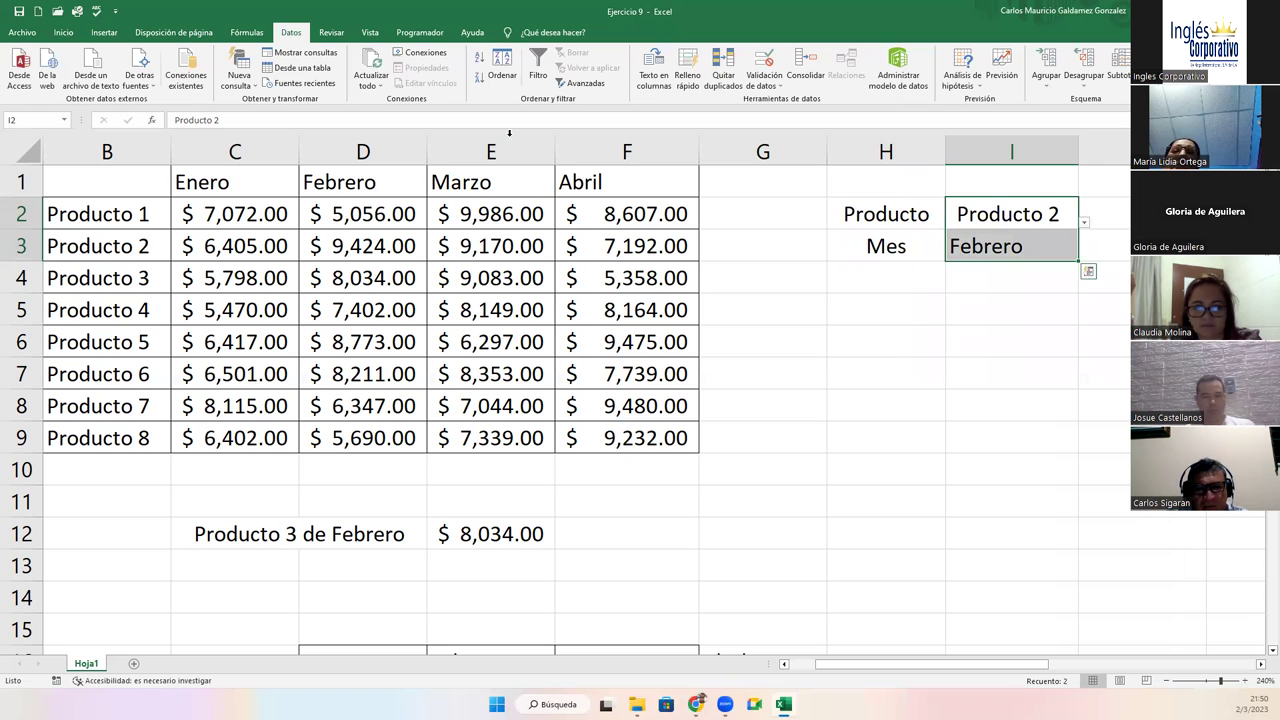
left_click(63, 32)
left_click(295, 78)
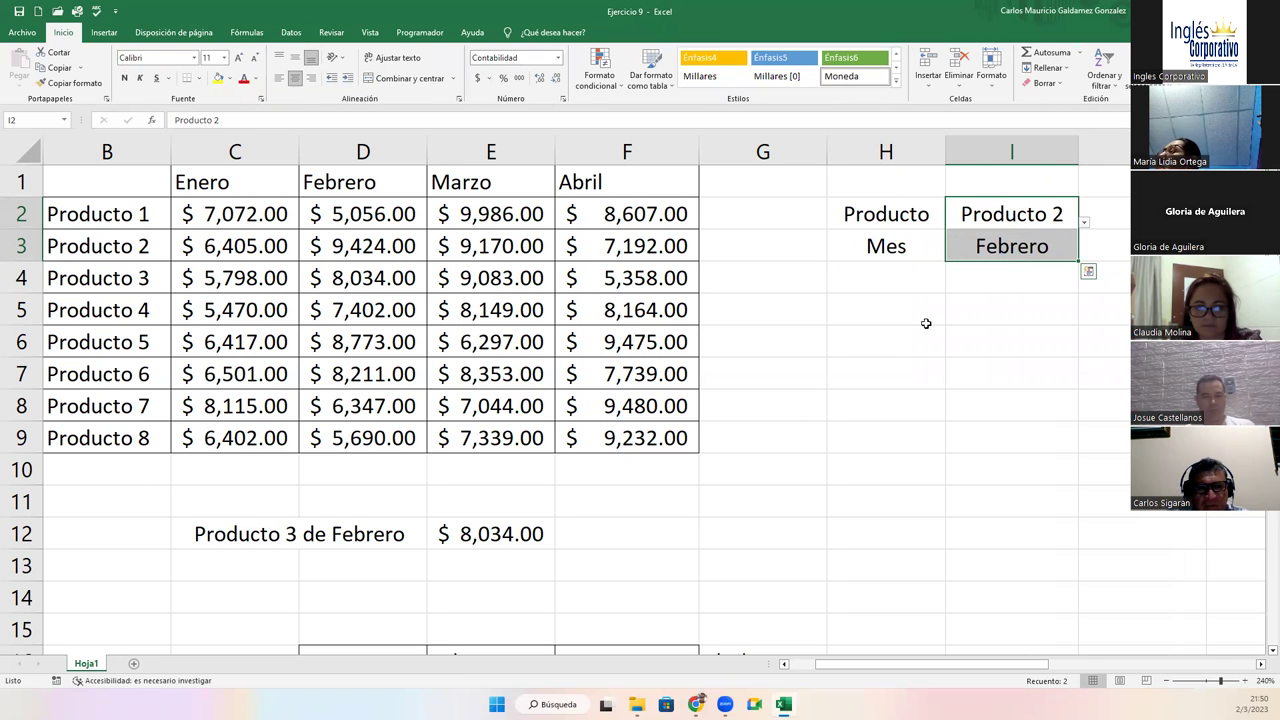
Narrow the empty column J next to the product and month selections.
left_click(908, 286)
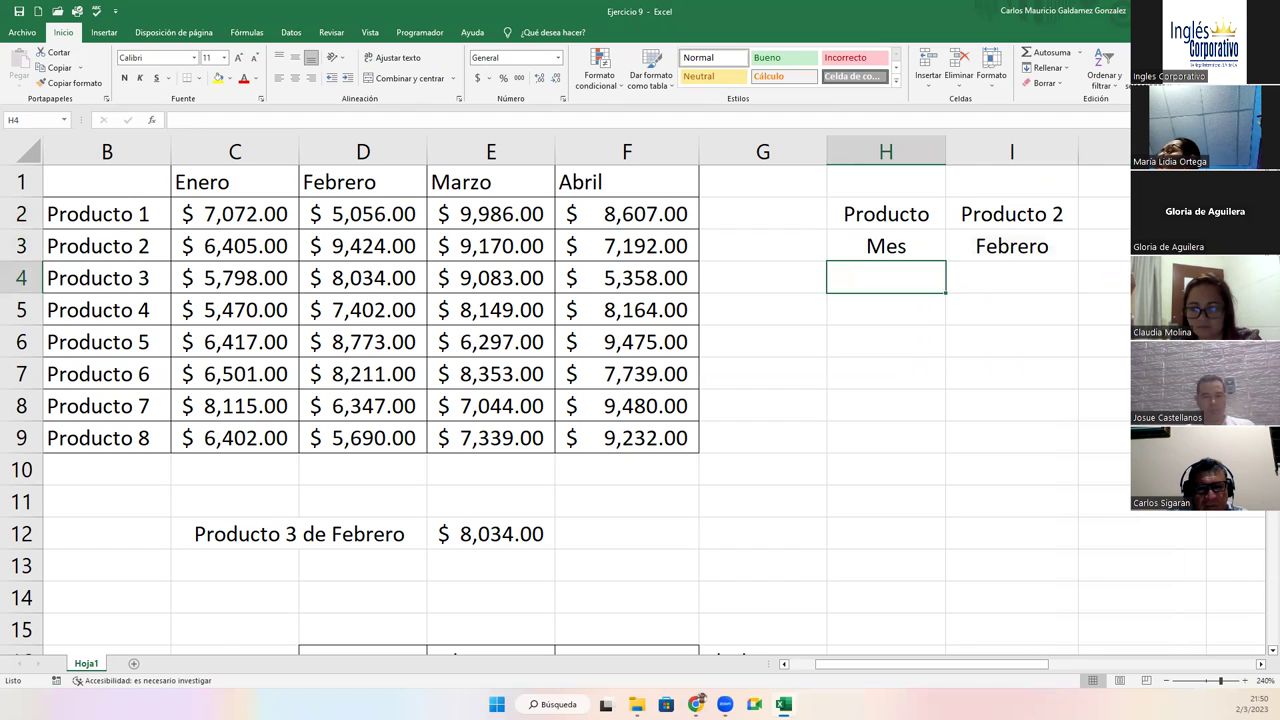
left_click_drag(1115, 165, 1106, 165)
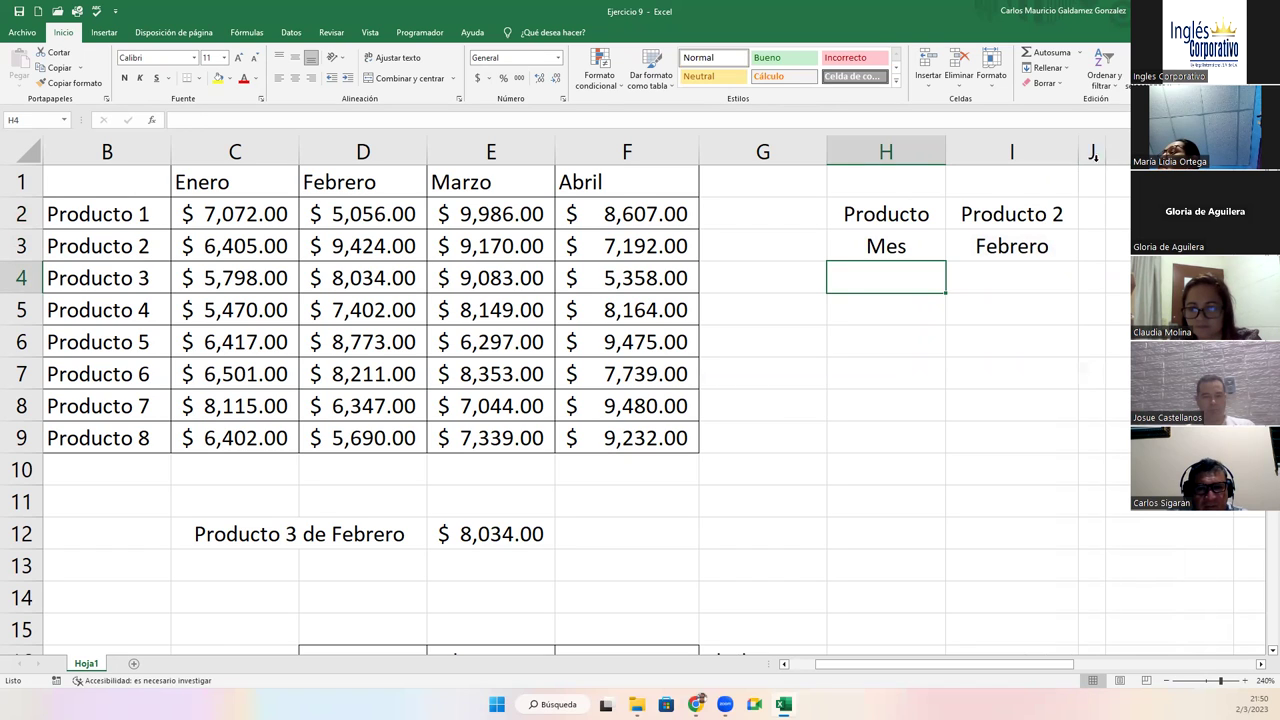
left_click(1093, 212)
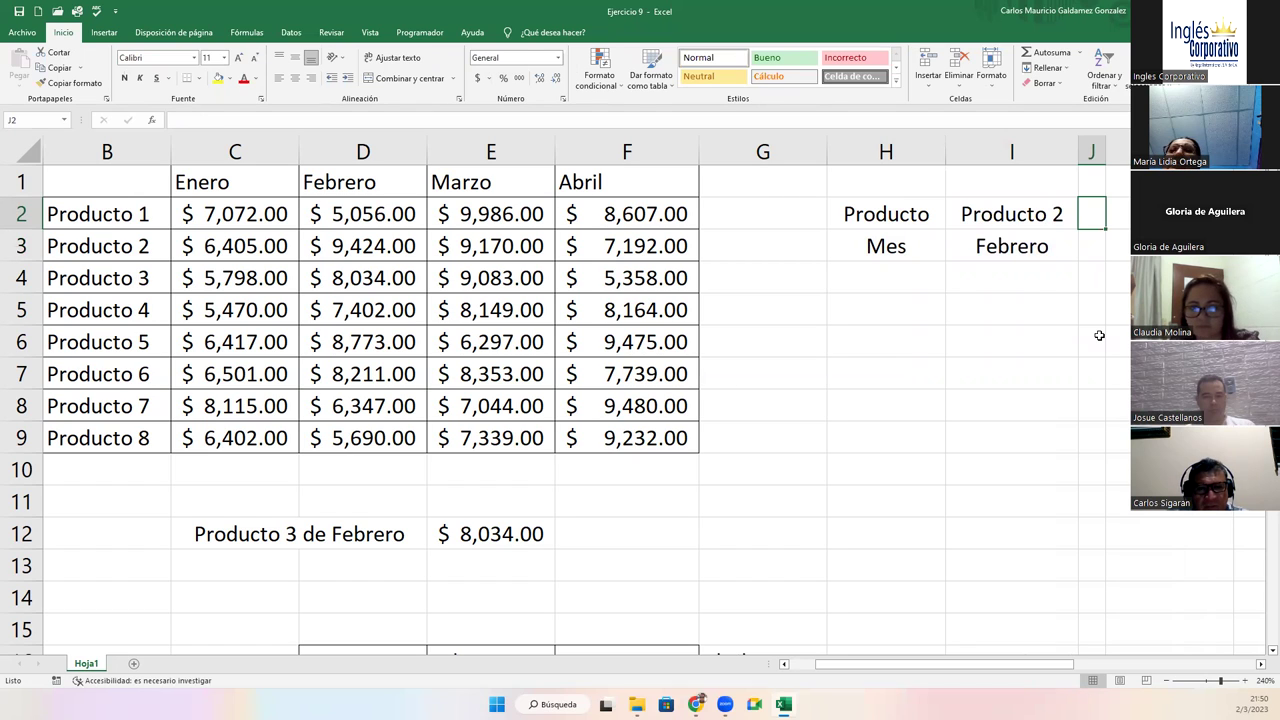
Begin an SI formula in cell J2 that tests whether I2 equals "Producto 1".
left_click(993, 210)
left_click(1090, 212)
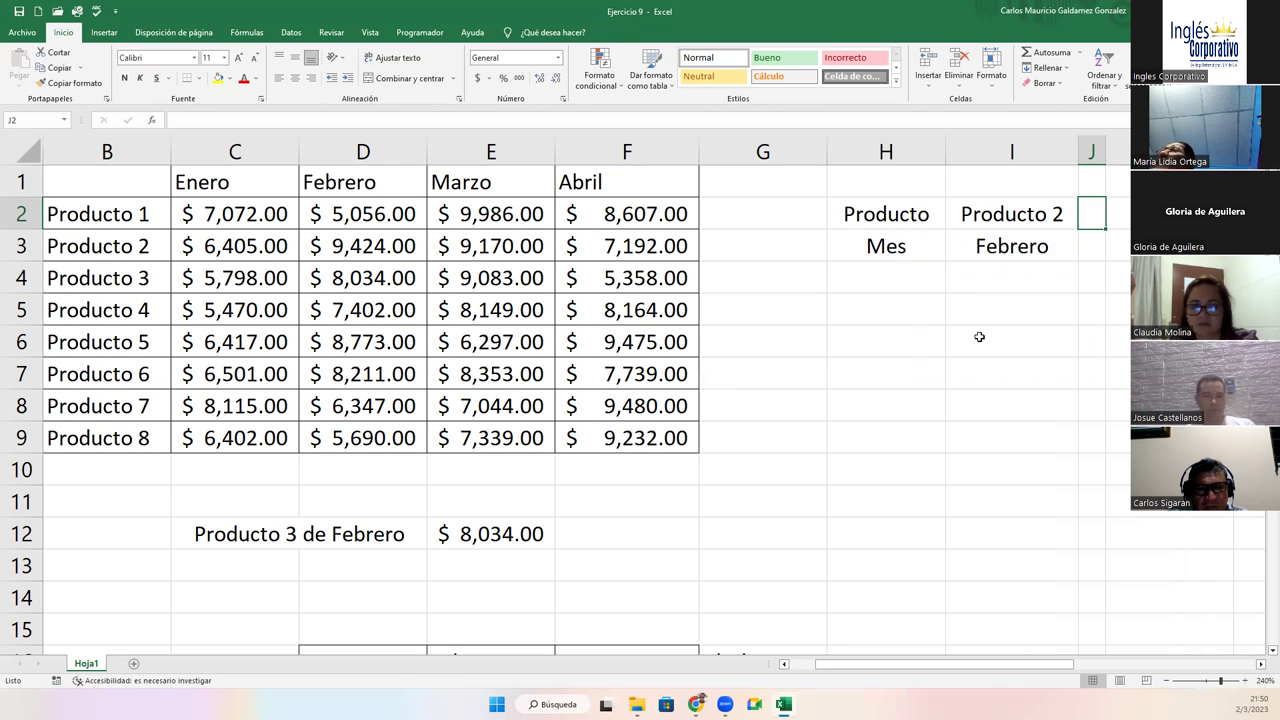
scroll(808, 675, "left", 1)
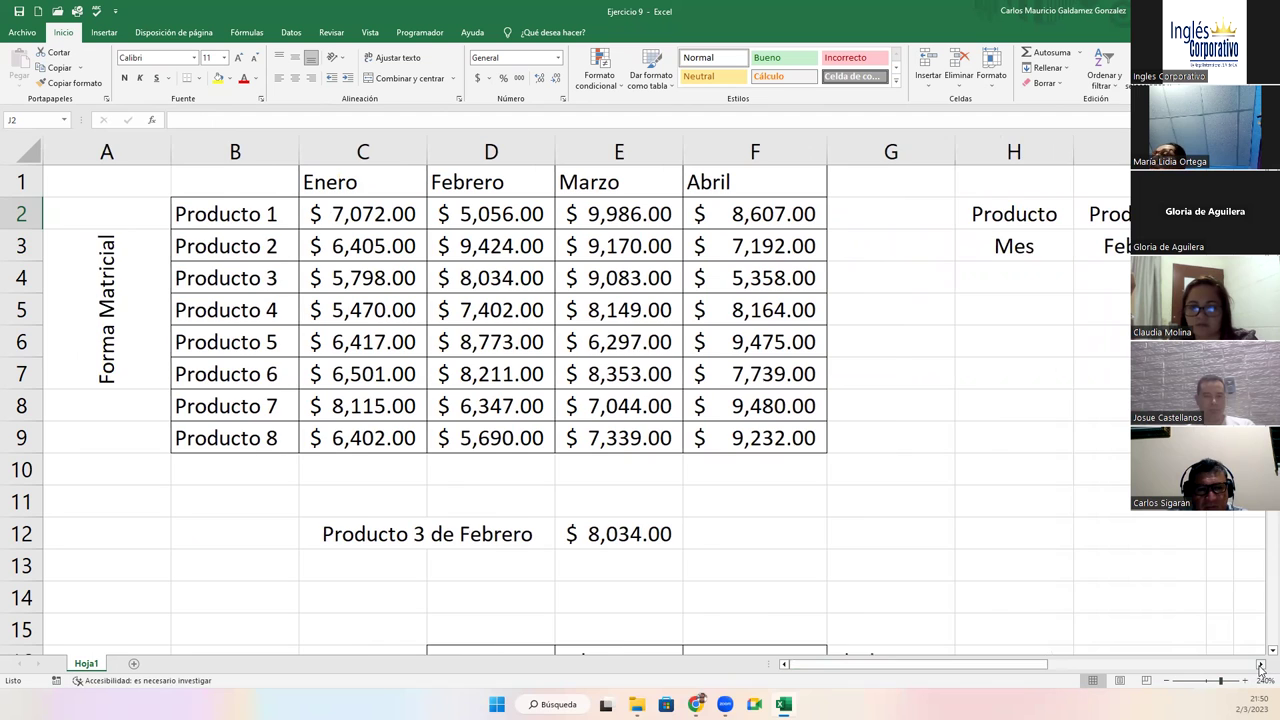
left_click(1261, 664)
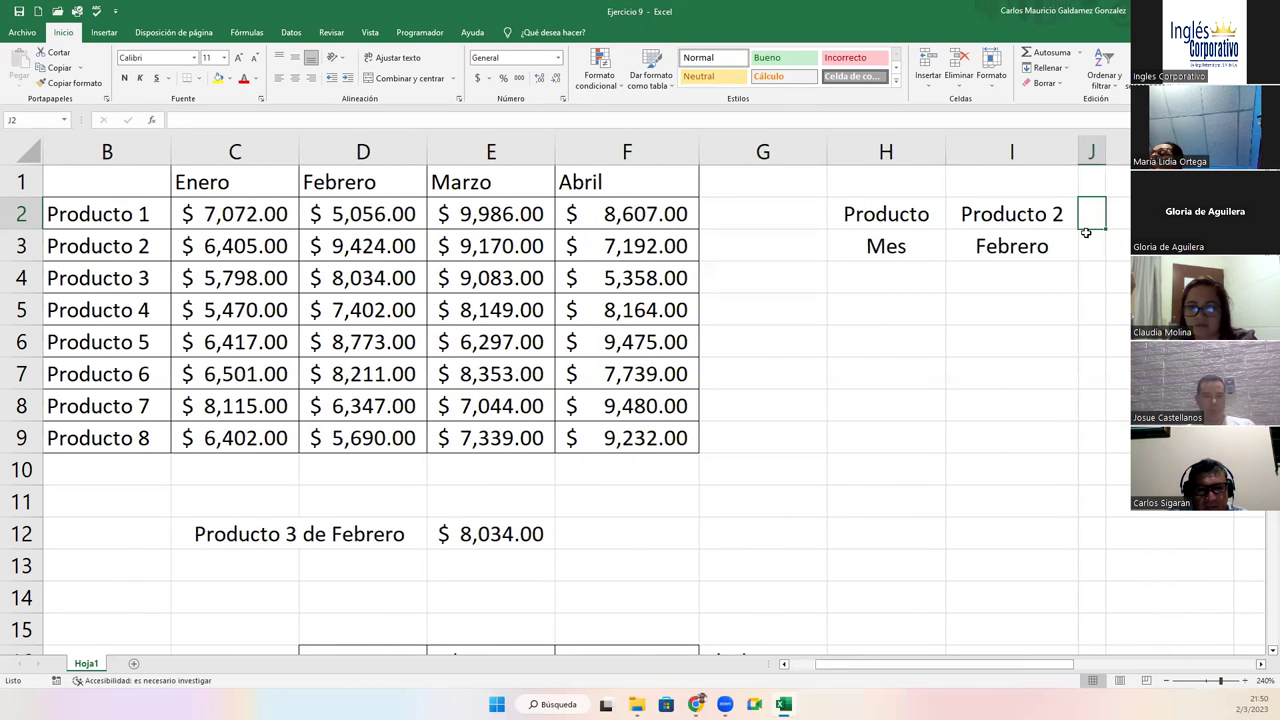
type("=")
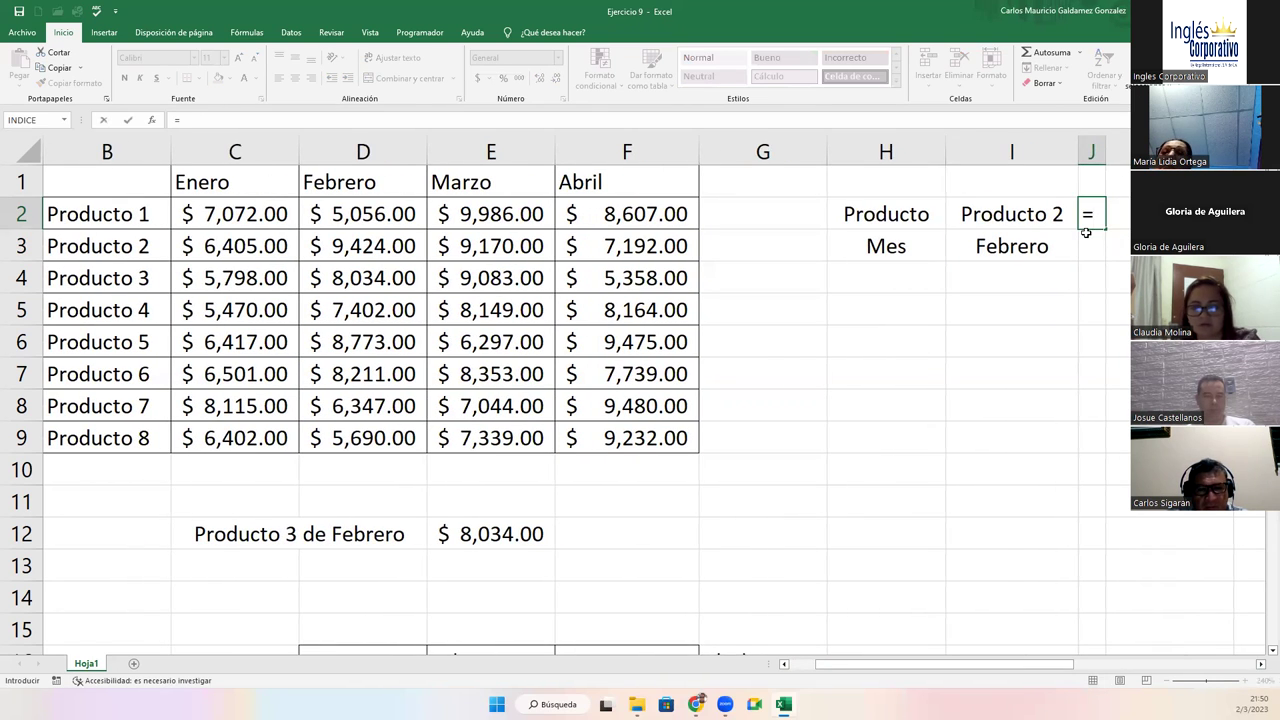
type("si(")
key("Left")
type("=Producto")
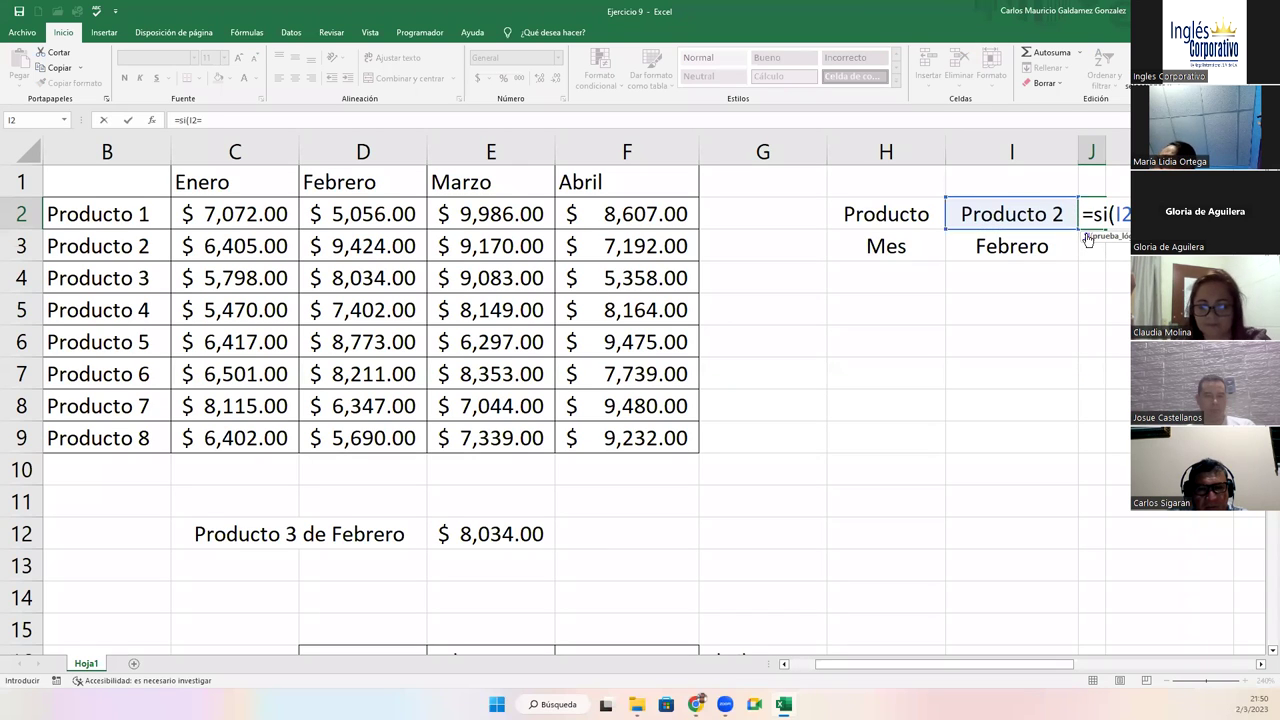
key("BackSpace")
key("BackSpace")
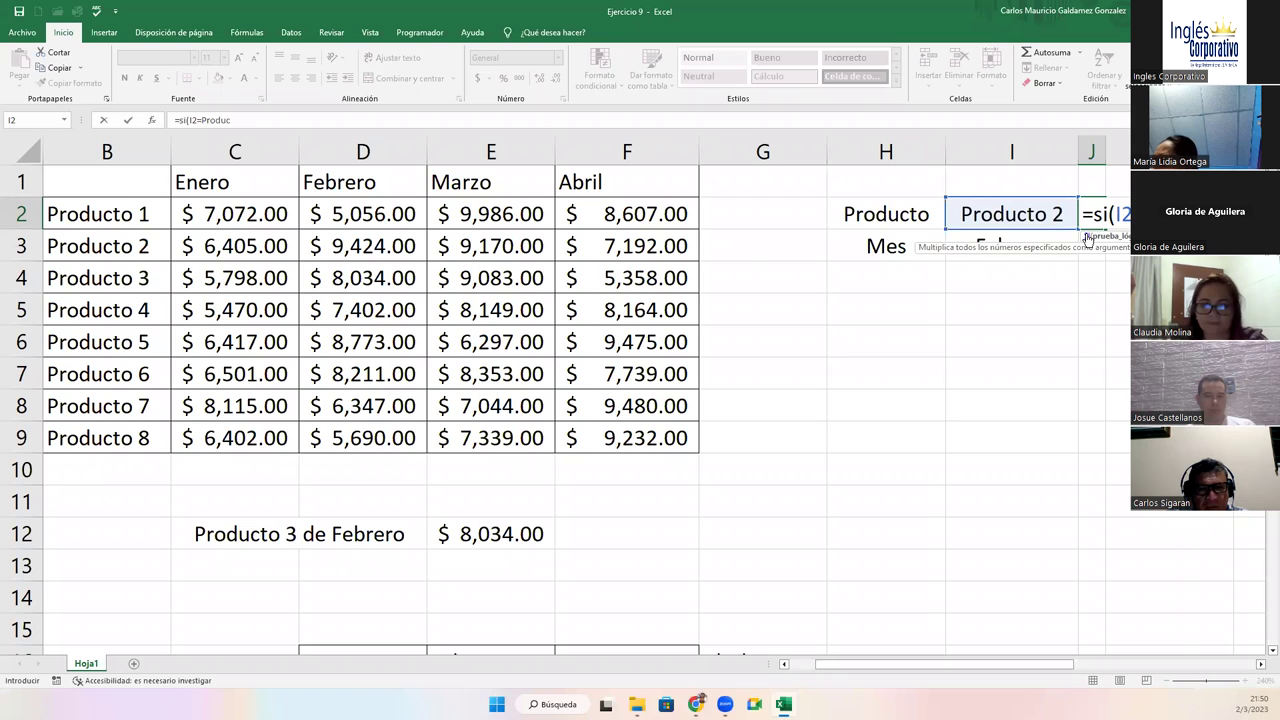
key("BackSpace")
key("BackSpace")
key("BackSpace")
key("BackSpace")
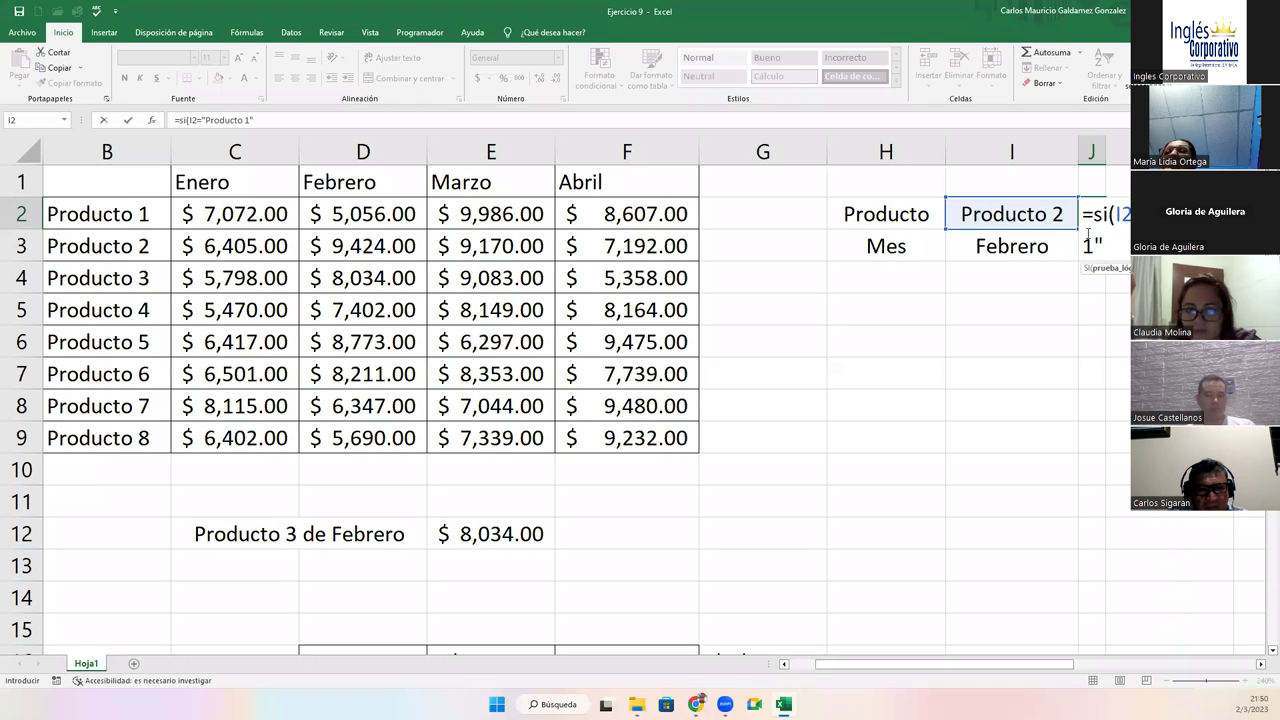
type(";")
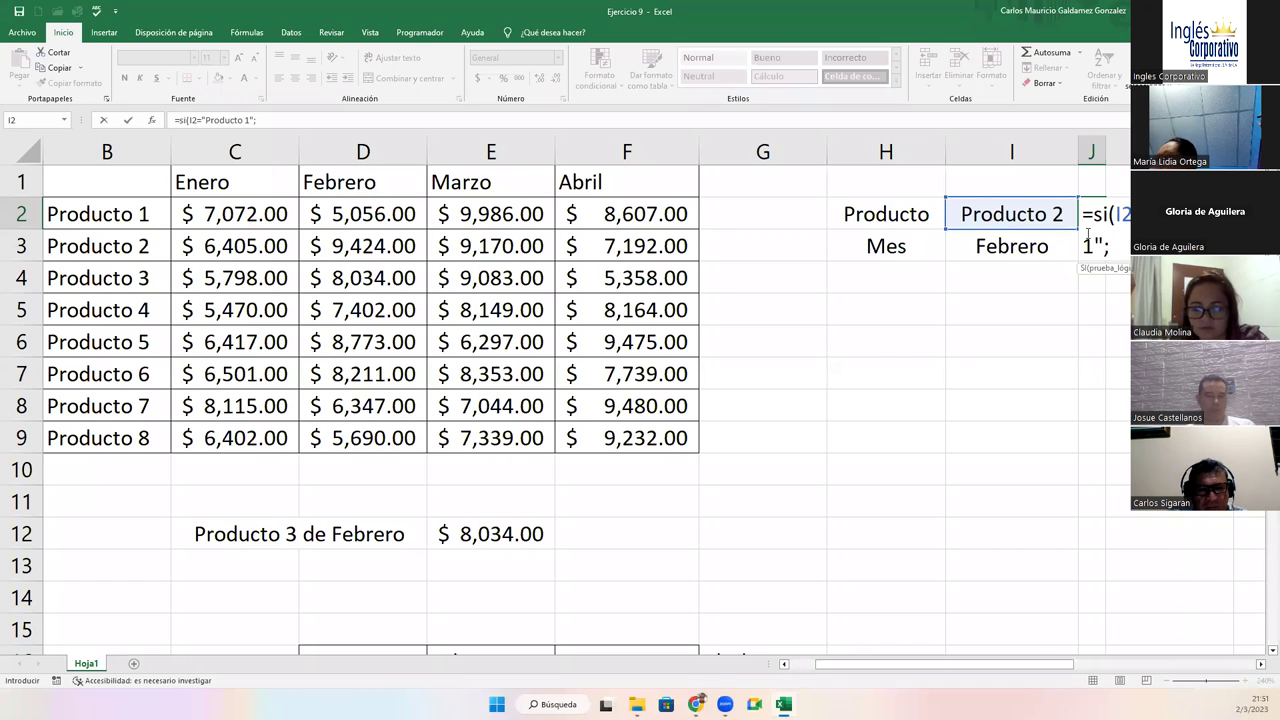
Return 1 for "Producto 1" in the J2 formula and nest a copied SI test changed to "Producto 2".
left_click(1088, 234)
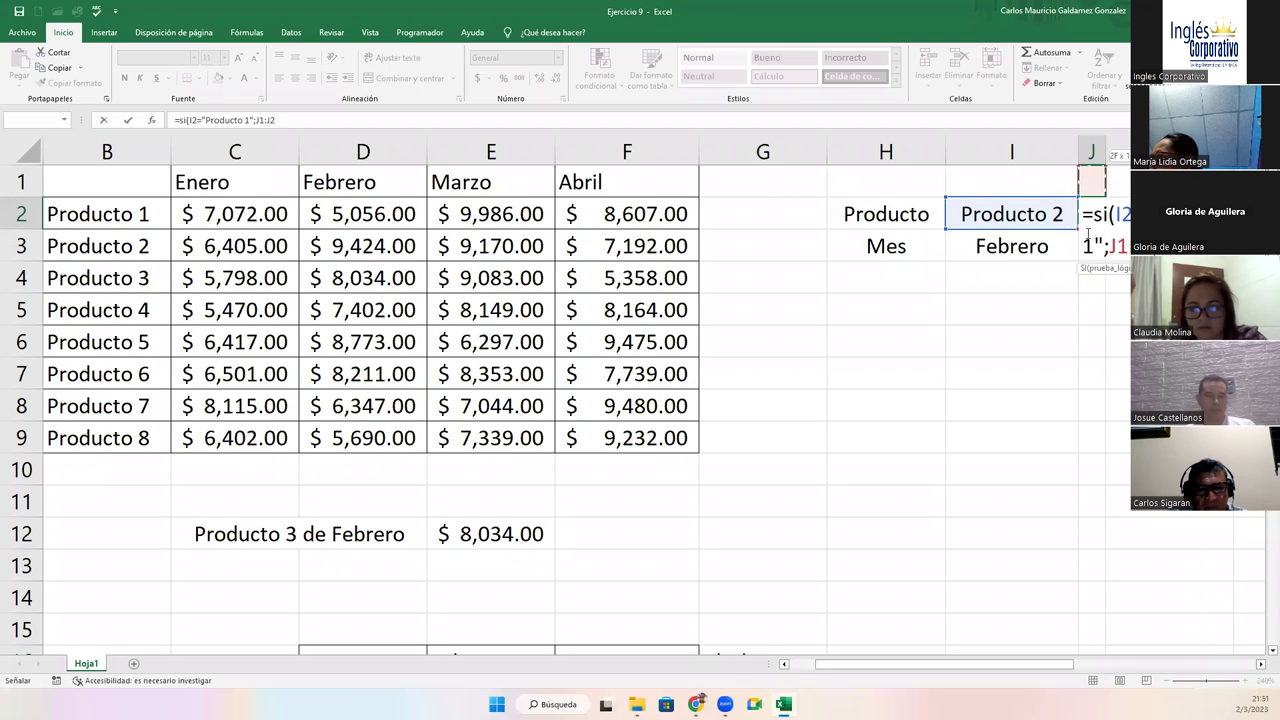
key("BackSpace")
key("BackSpace")
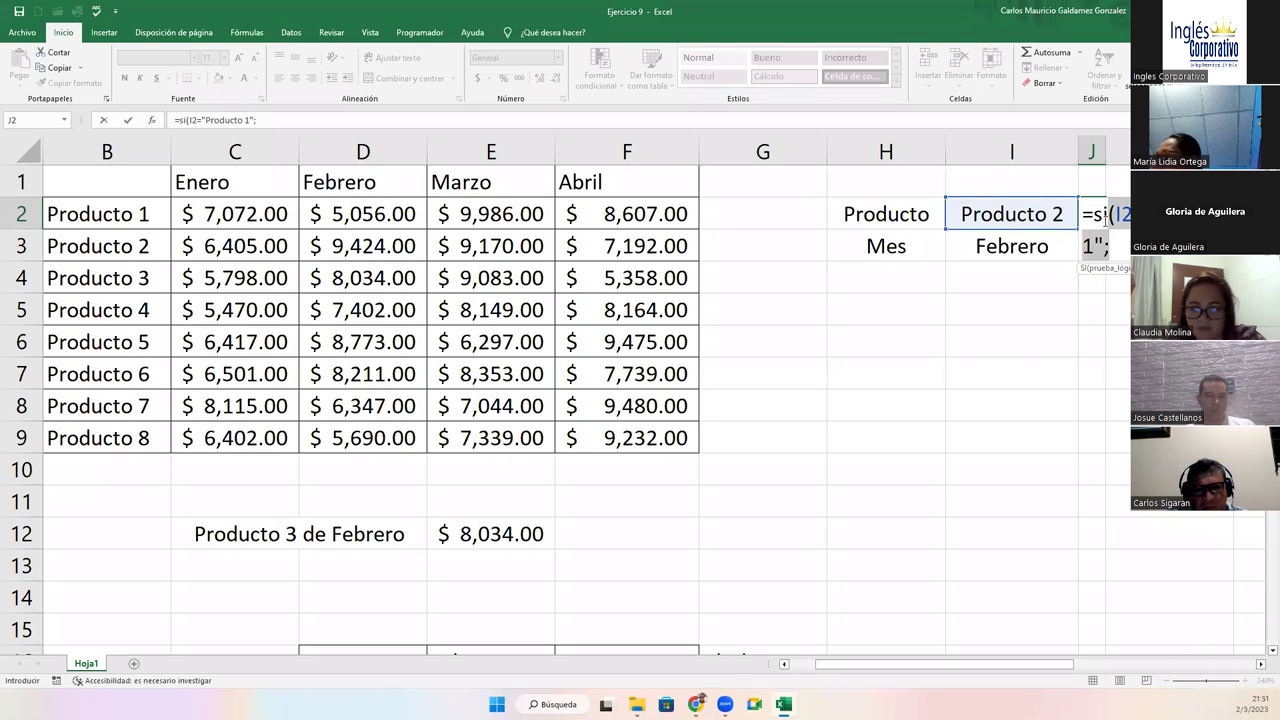
left_click(1114, 248)
type("si(I2=\"Producto 1\";")
left_click_drag(1114, 279, 1089, 281)
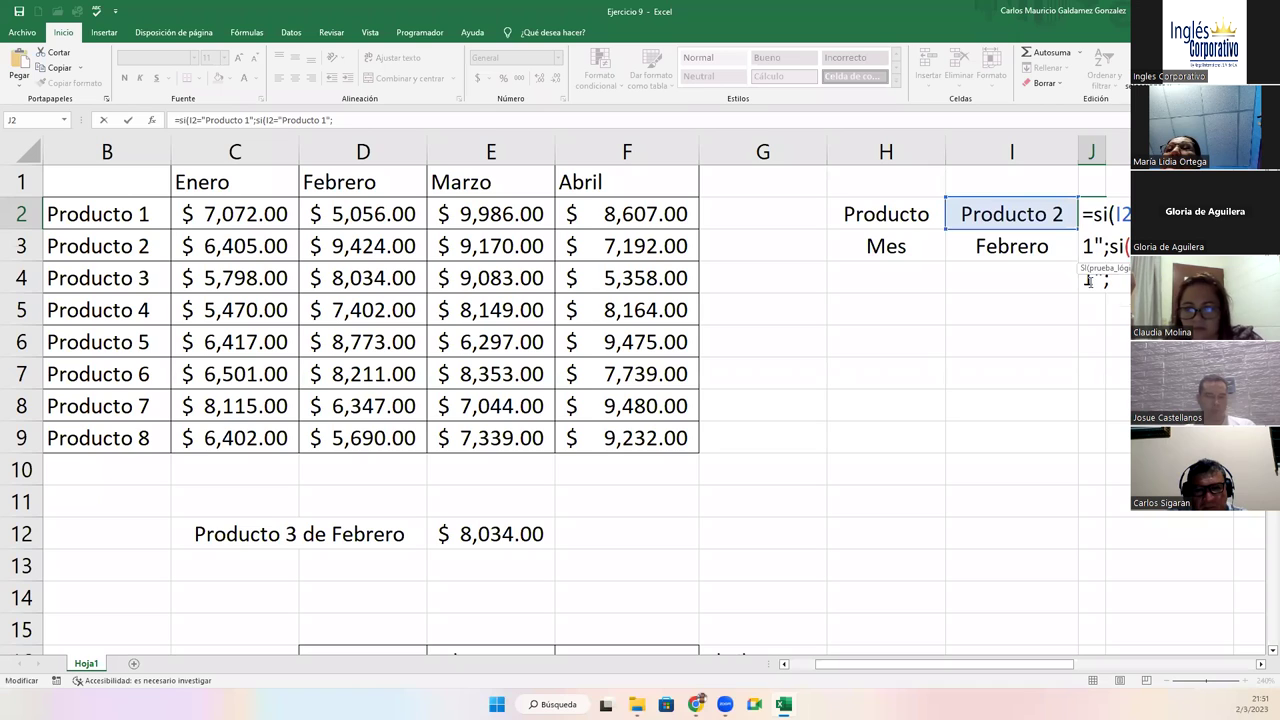
key("BackSpace")
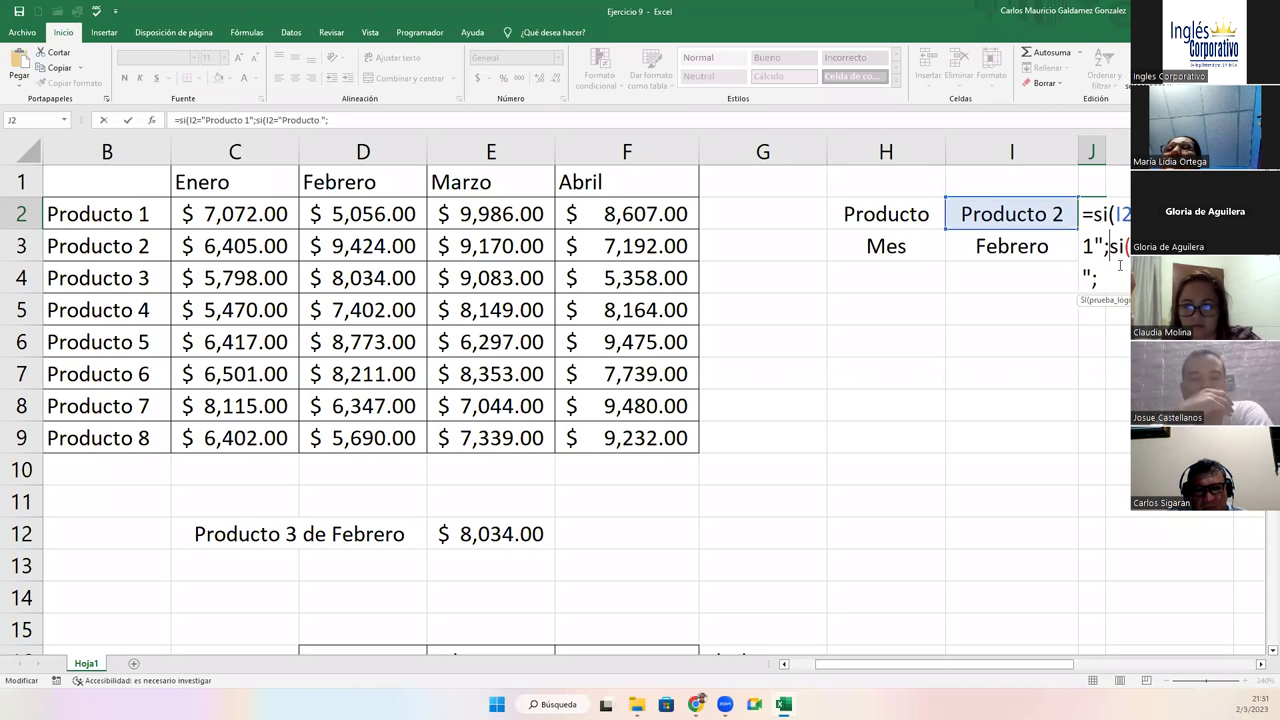
type("1;")
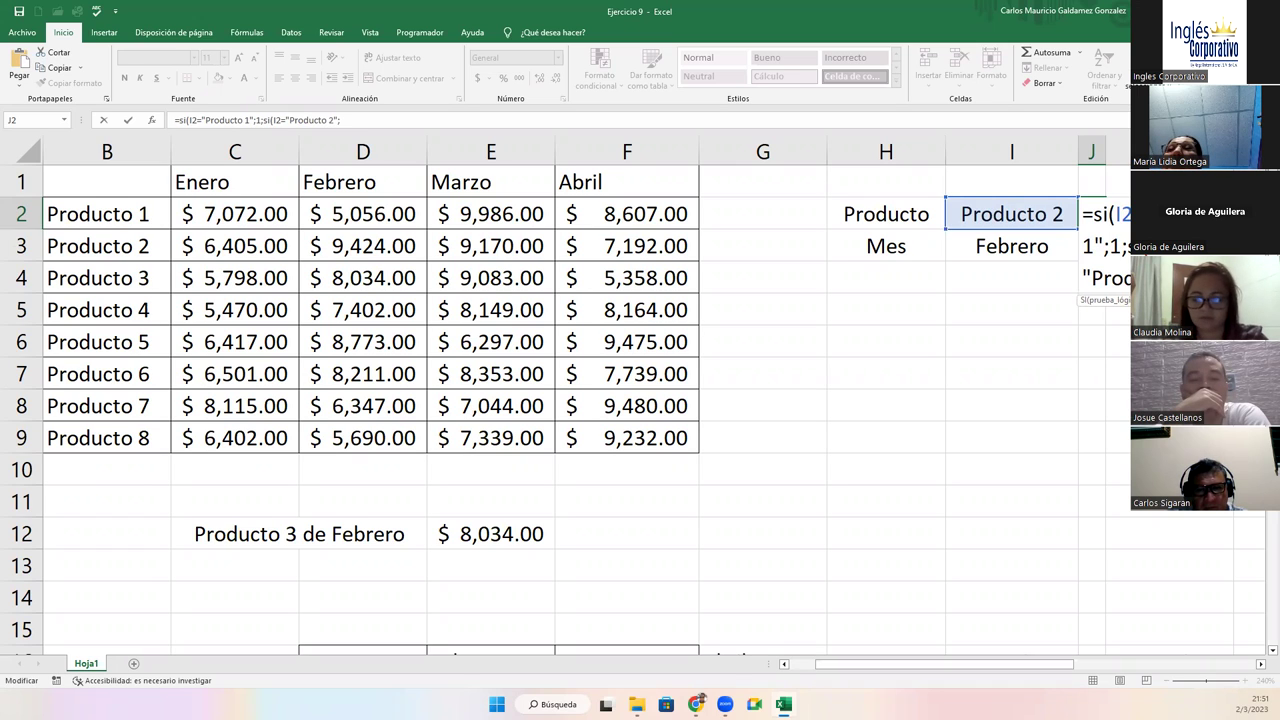
Extend the J2 formula to return 2 for "Producto 2", with nested SI tests returning 3 for "Producto 3" and 4 for "Producto 4".
type(";si(I2=\"Producto 1\";")
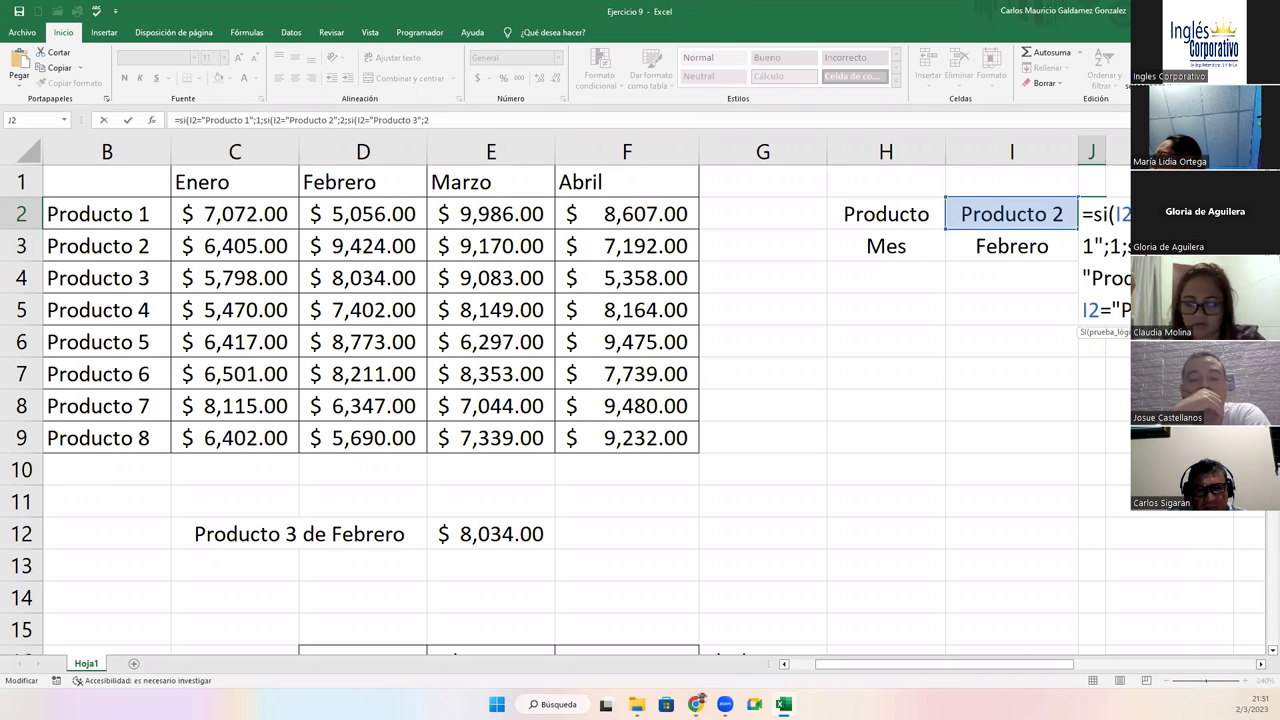
type(";")
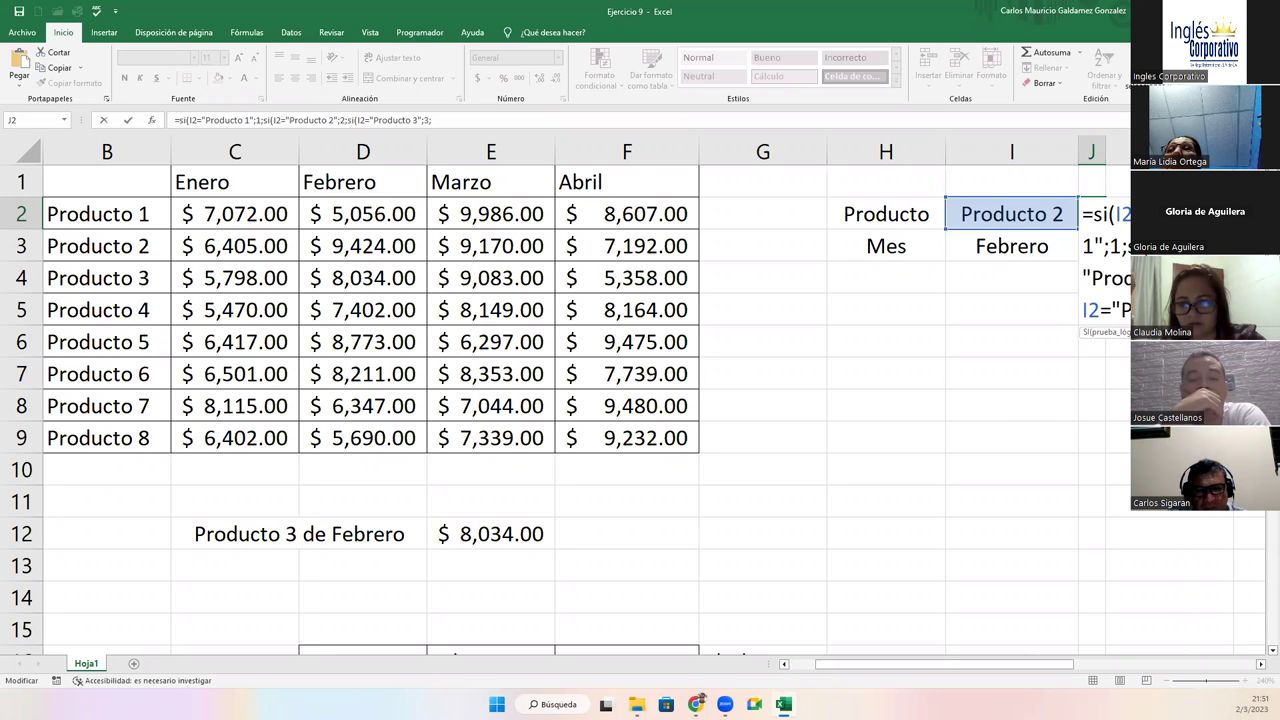
type("si(I2=\"Producto 1\";")
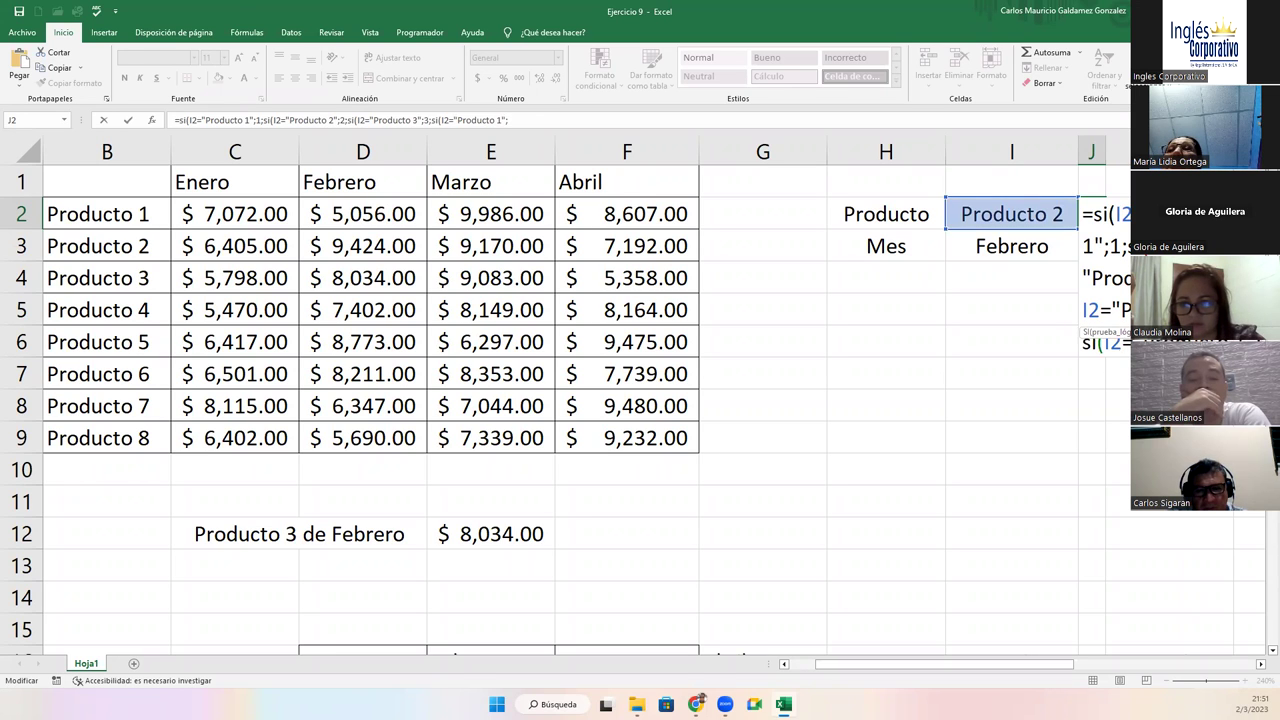
key("BackSpace")
key("BackSpace")
key("BackSpace")
type("4\";")
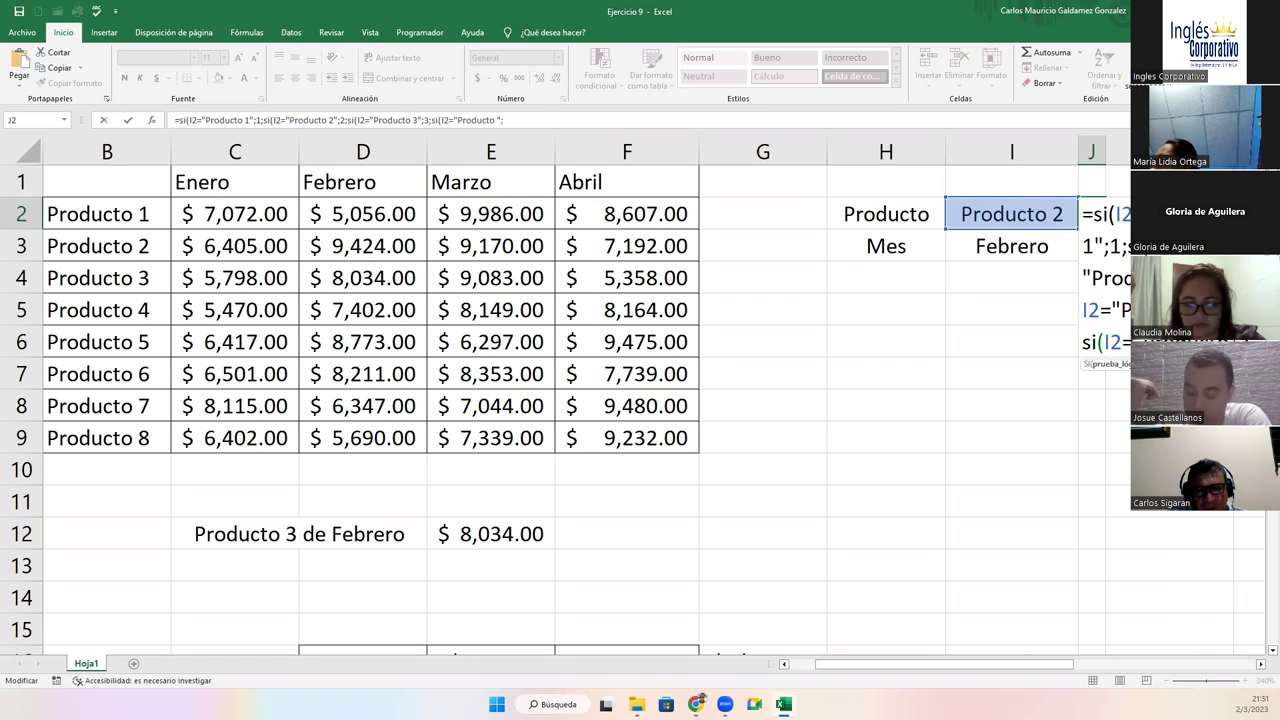
type("4;")
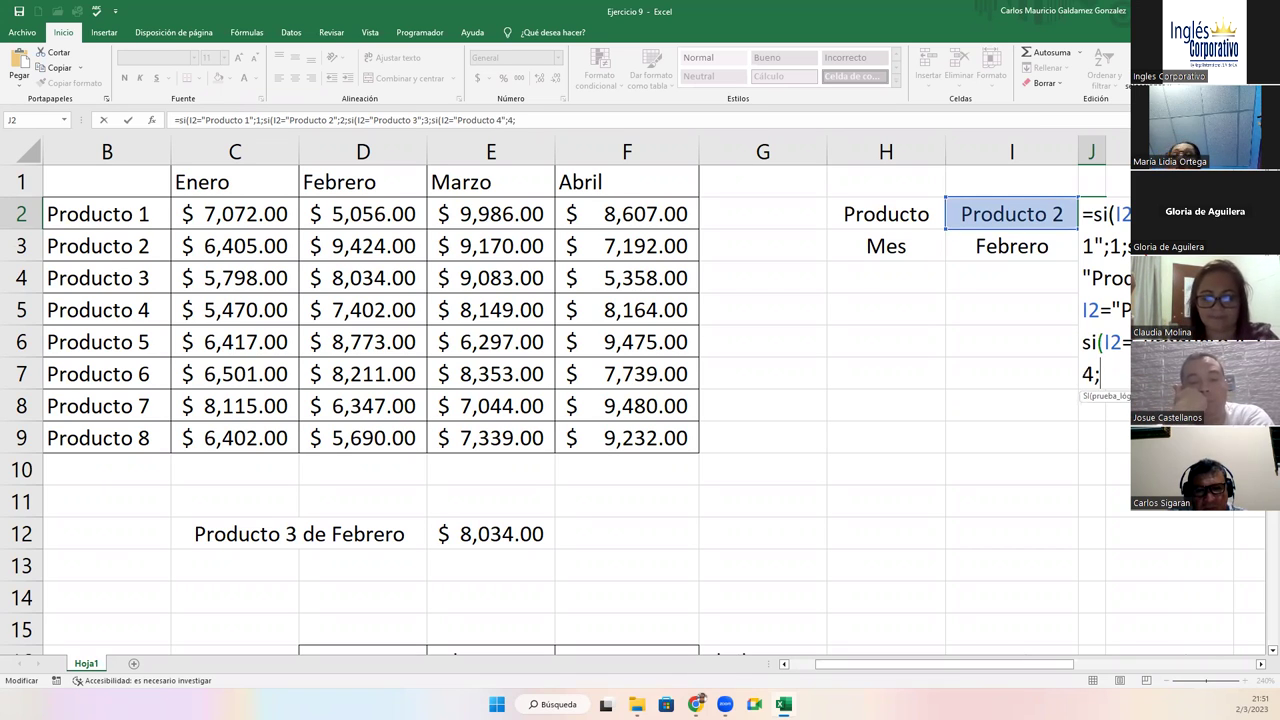
Duplicate the four nested SI tests at the end of the J2 formula and change the first copy to "Producto 5" returning 5.
left_click_drag(1084, 214, 1093, 376)
key("ctrl+c")
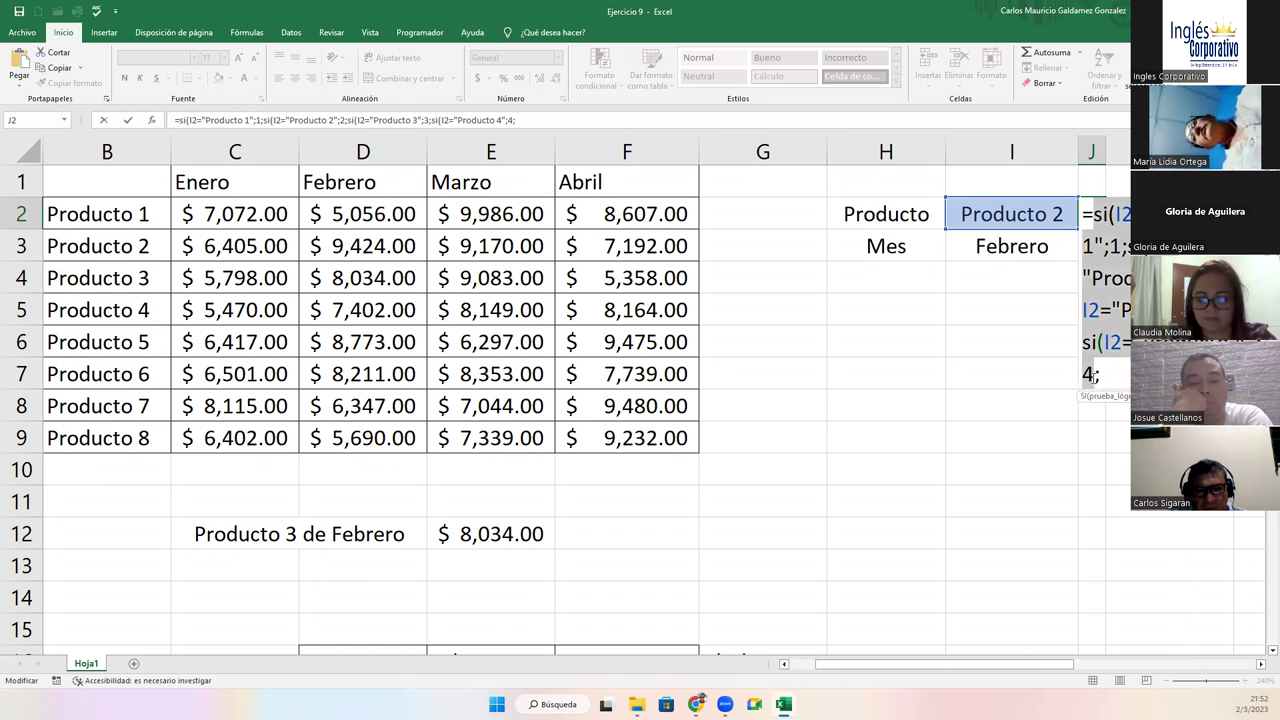
left_click(1104, 376)
key("ctrl+v")
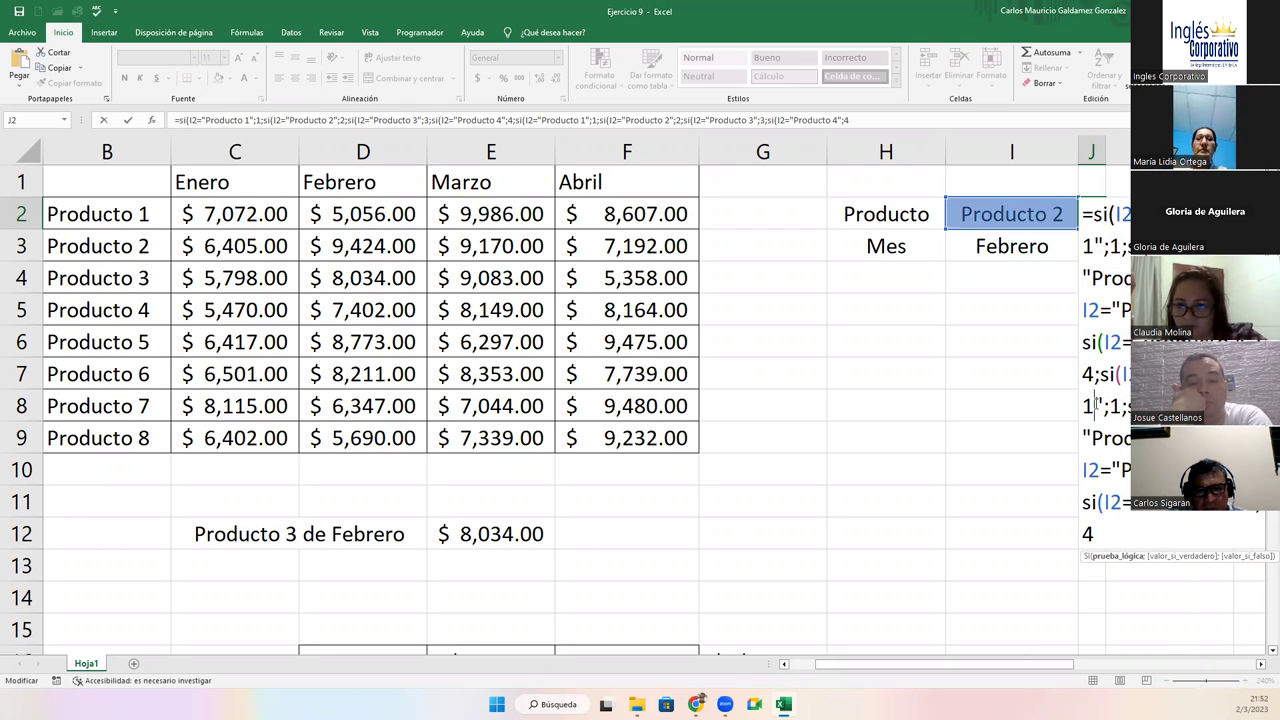
left_click(1095, 405)
key("BackSpace")
type("5")
left_click(1121, 405)
key("BackSpace")
type("5")
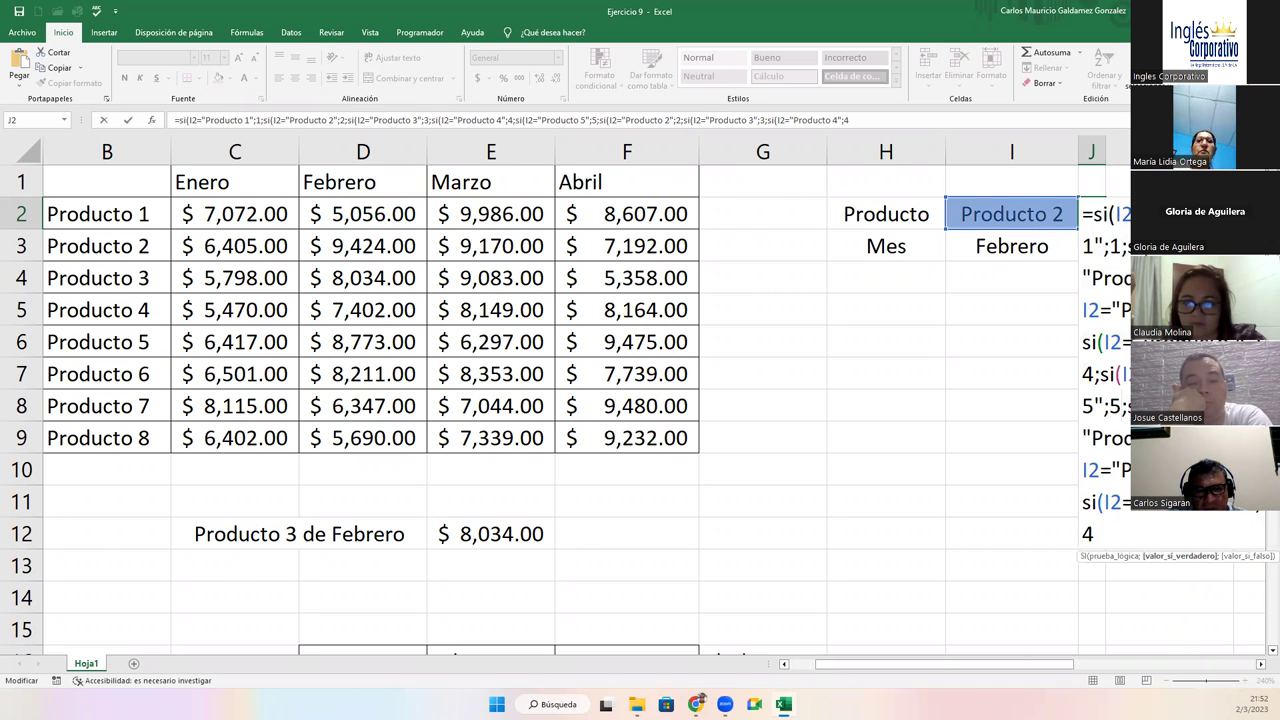
Change the next two copied tests in the J2 formula to "Producto 6" returning 6 and "Producto 7" returning 7.
left_click(1180, 437)
key("BackSpace")
type("6")
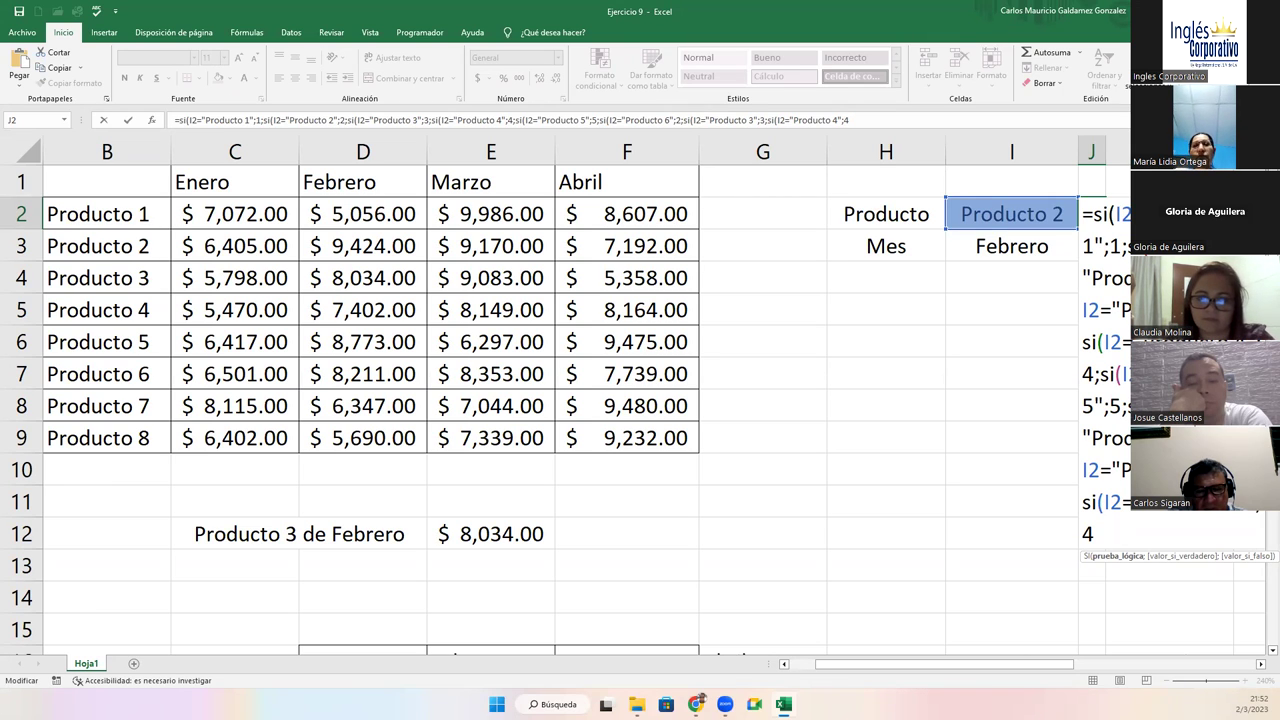
key("Right")
key("Right")
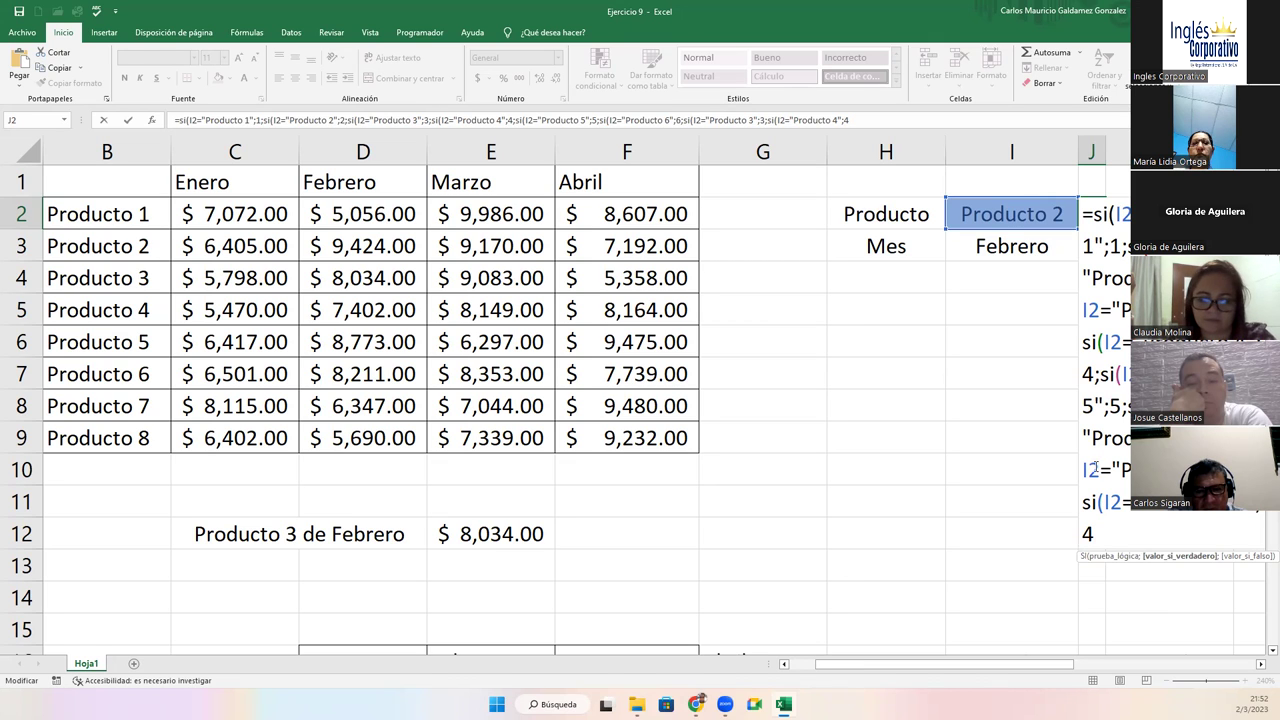
key("Left")
key("Left")
key("BackSpace")
type("7")
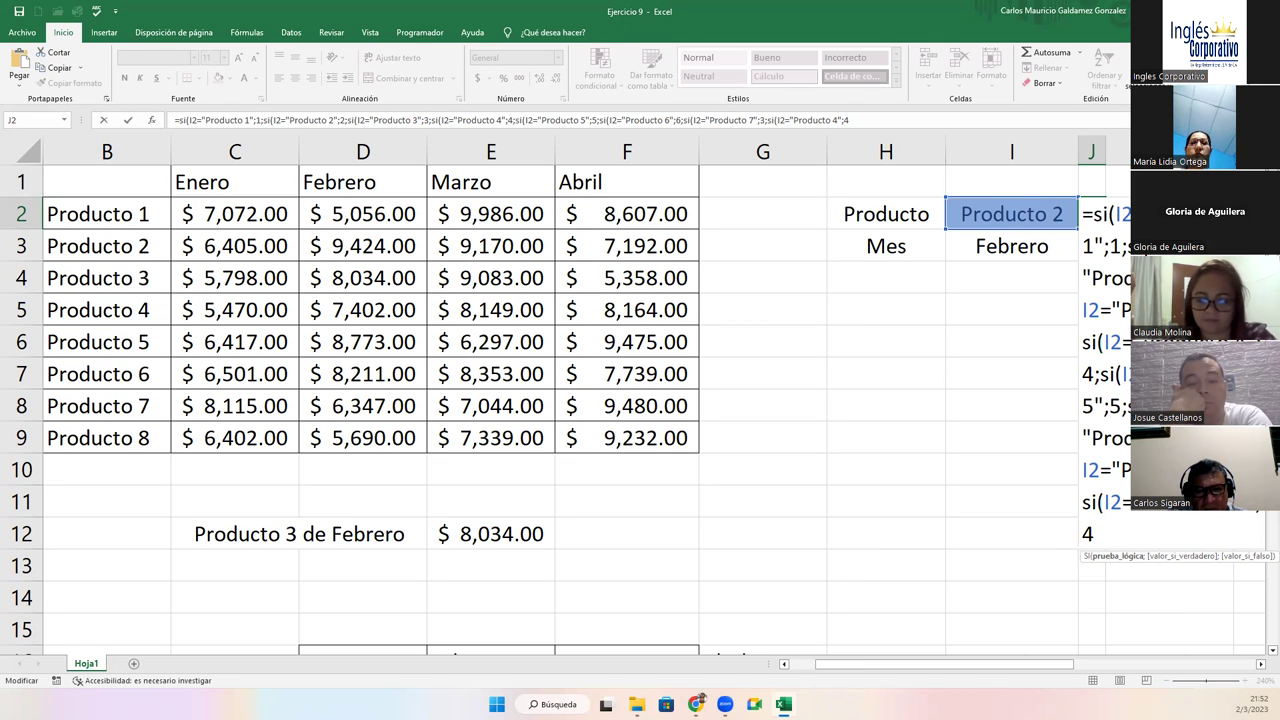
key("Right")
key("Right")
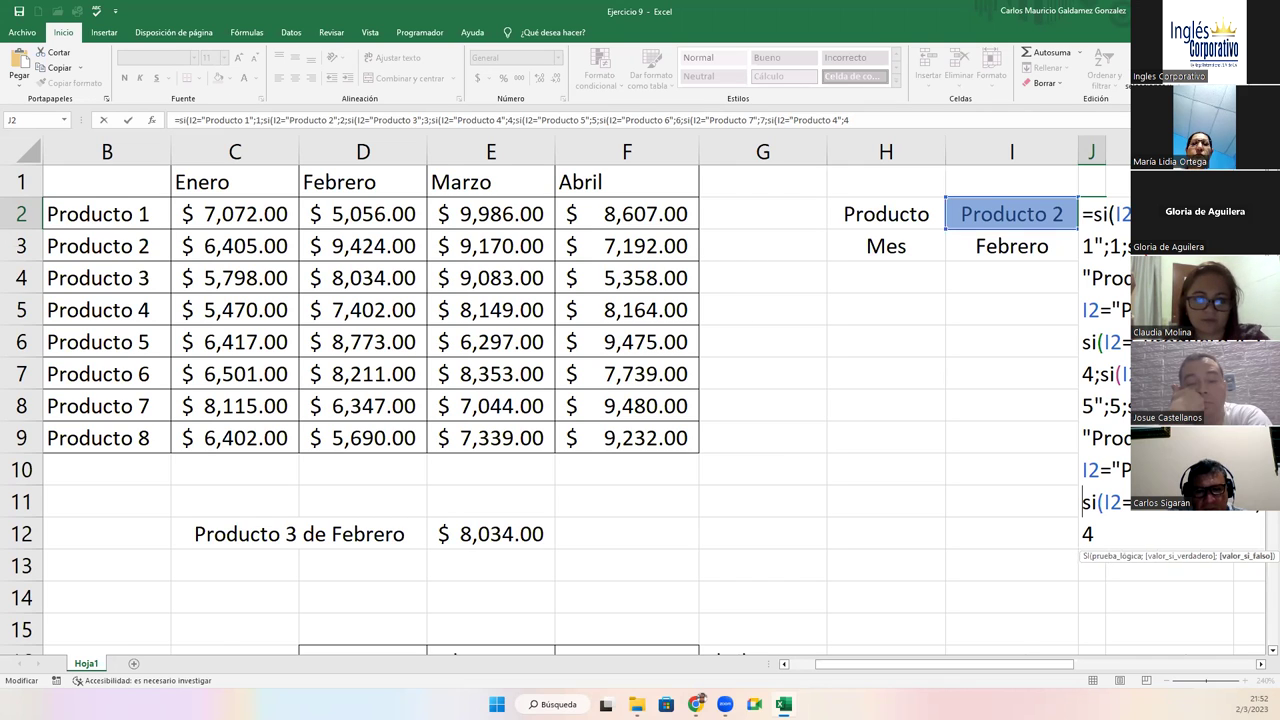
Replace the last copied SI test with the fallback value 8, close all nested parentheses and enter the J2 formula.
left_click_drag(1081, 500, 1095, 533)
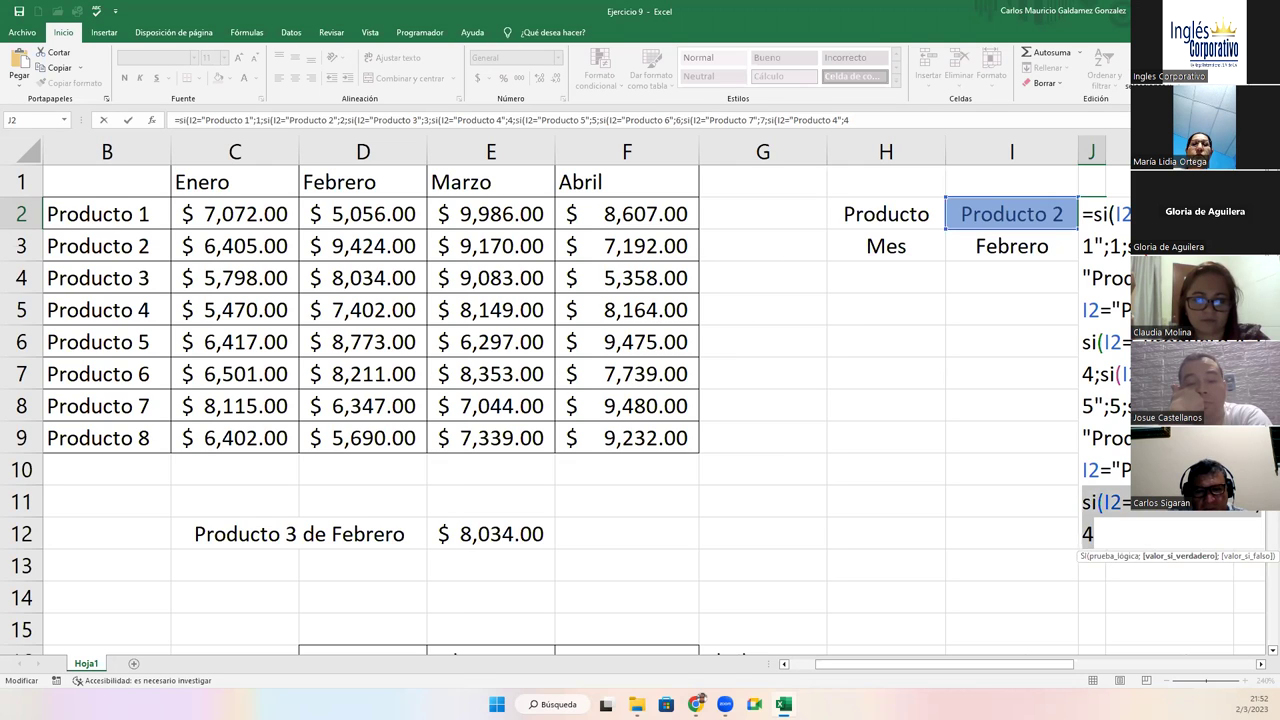
type("8)")
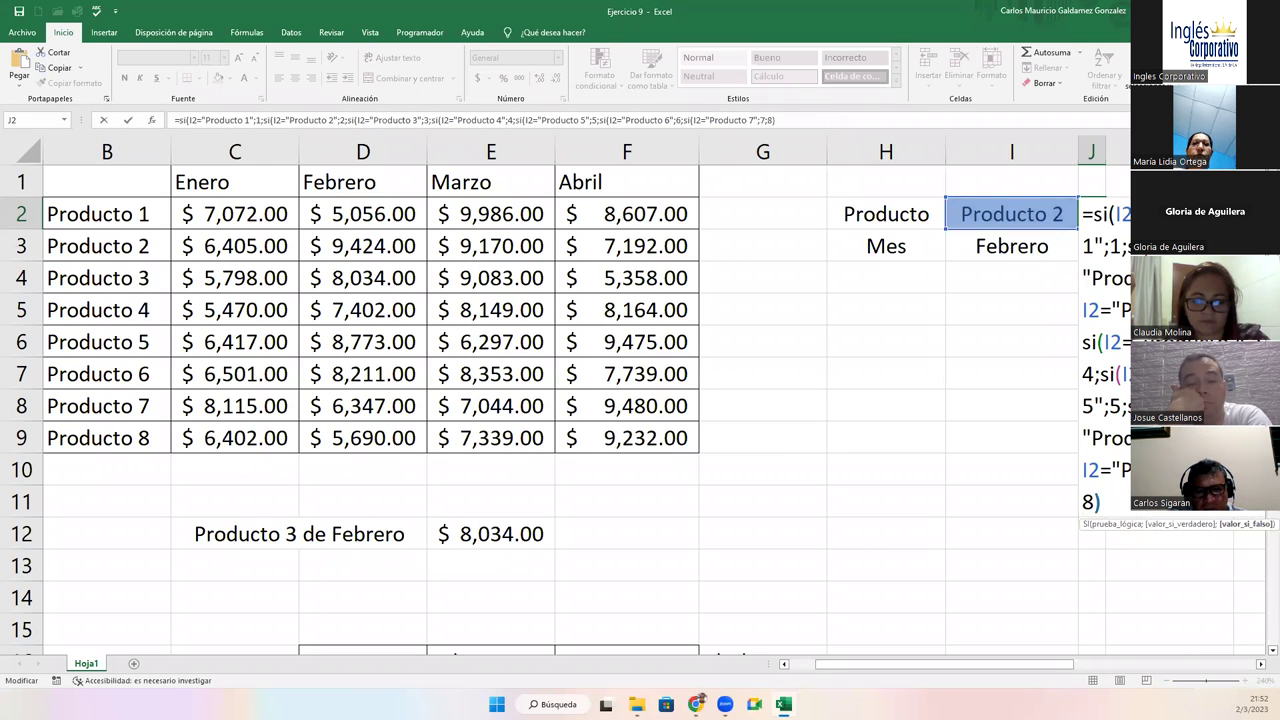
type("))))")
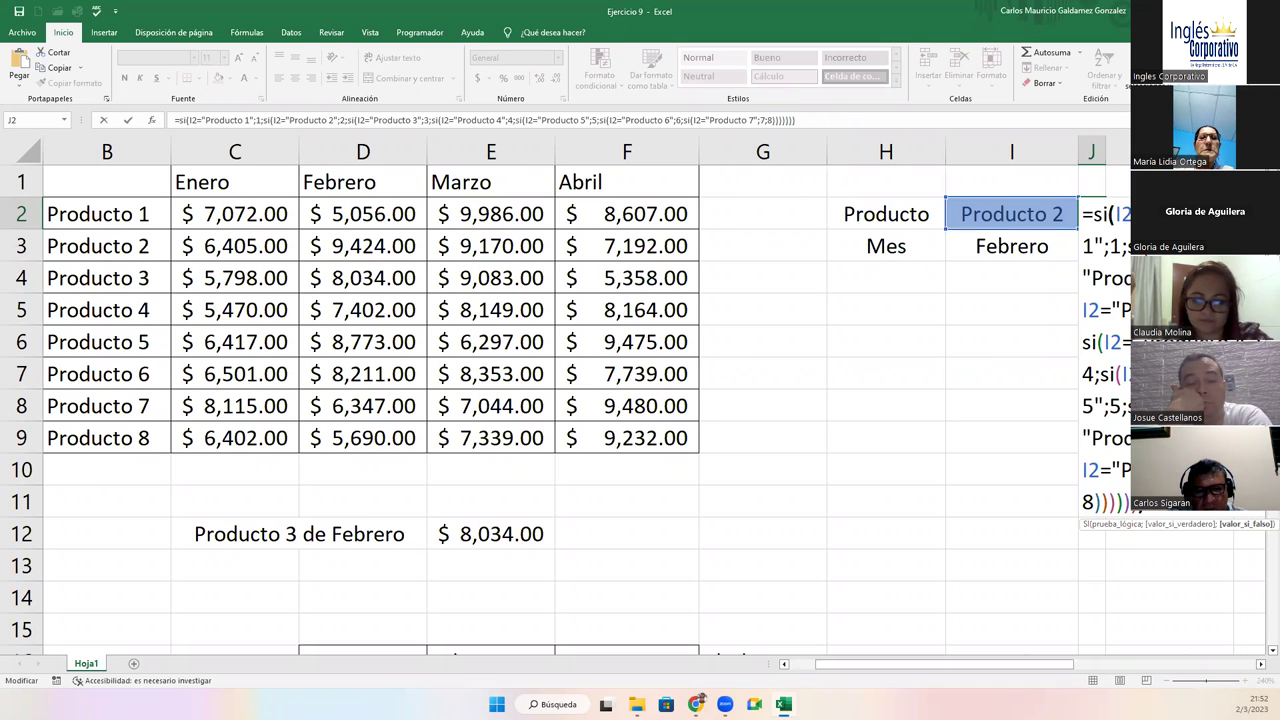
key("ctrl+Return")
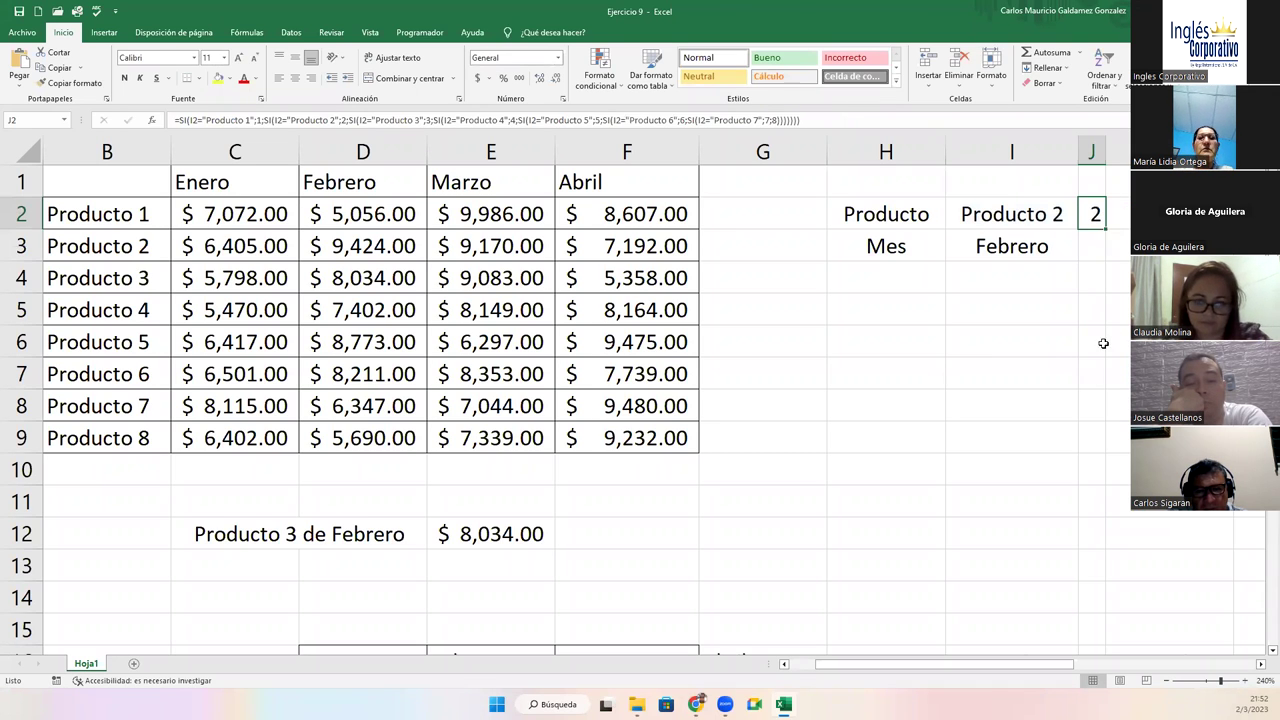
Choose "Producto 5" from the product list in cell I2 to test the J2 formula.
left_click(1010, 218)
left_click(1083, 222)
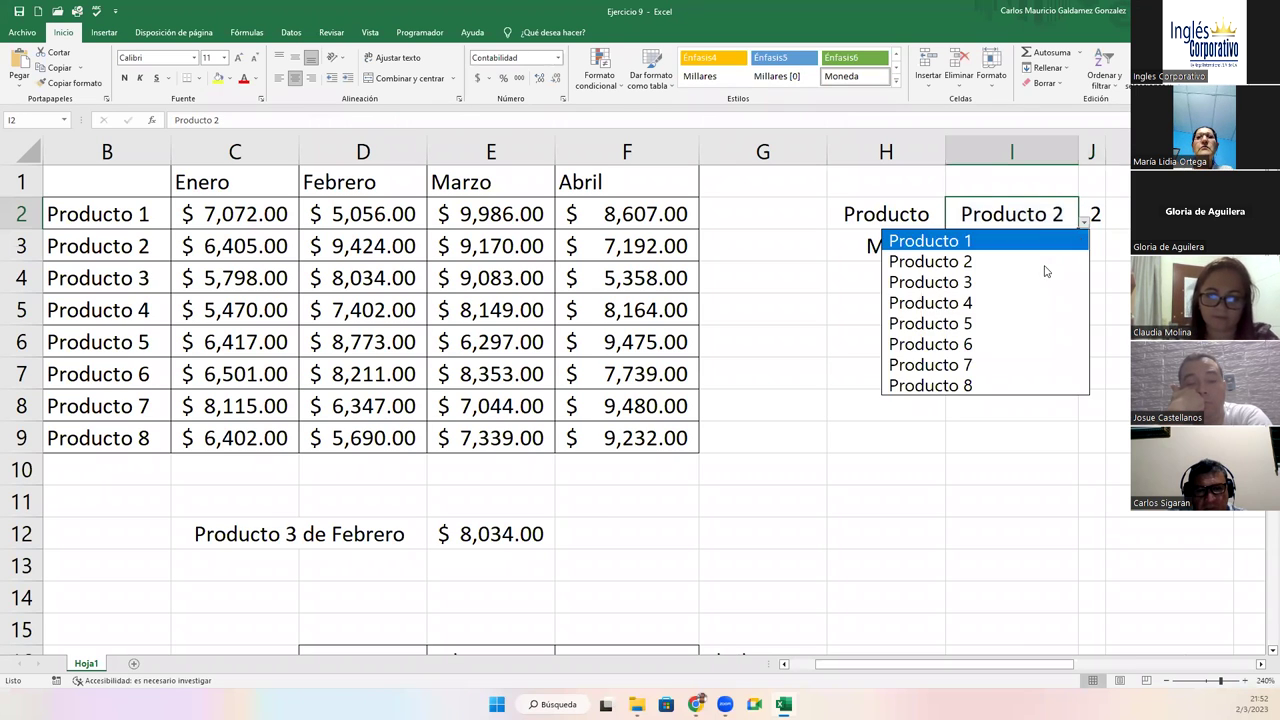
left_click(972, 323)
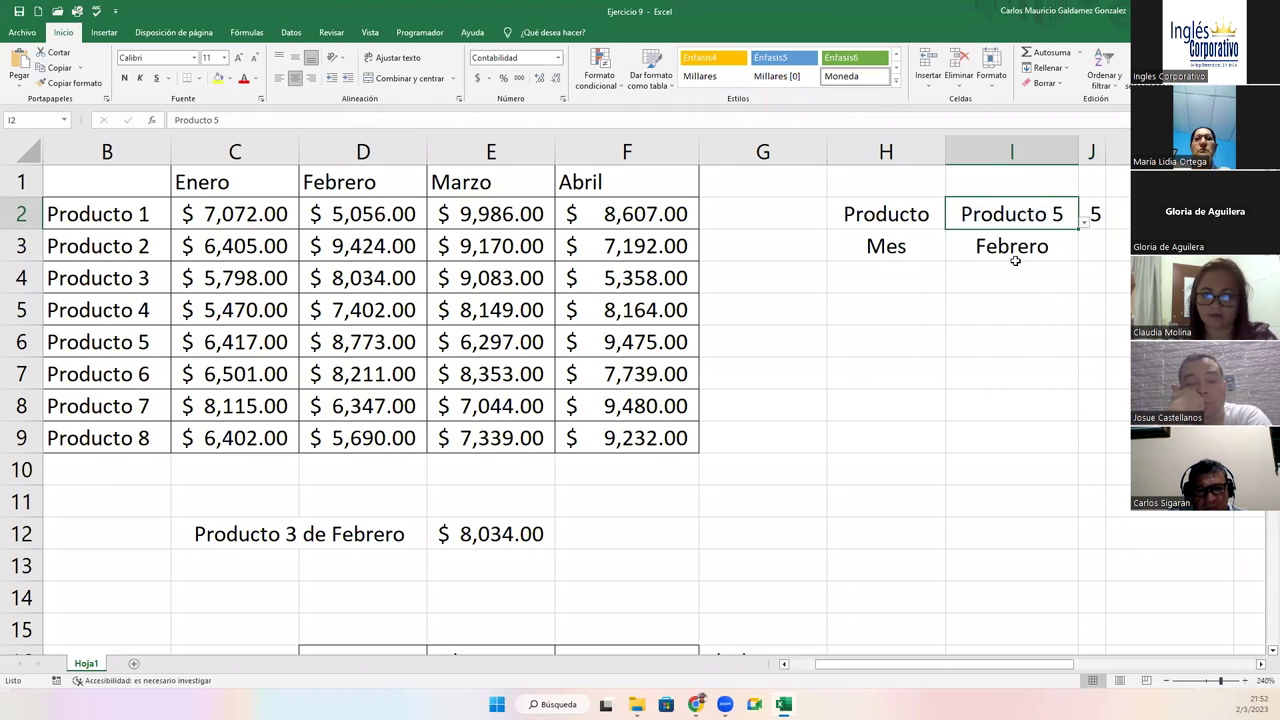
left_click(1098, 214)
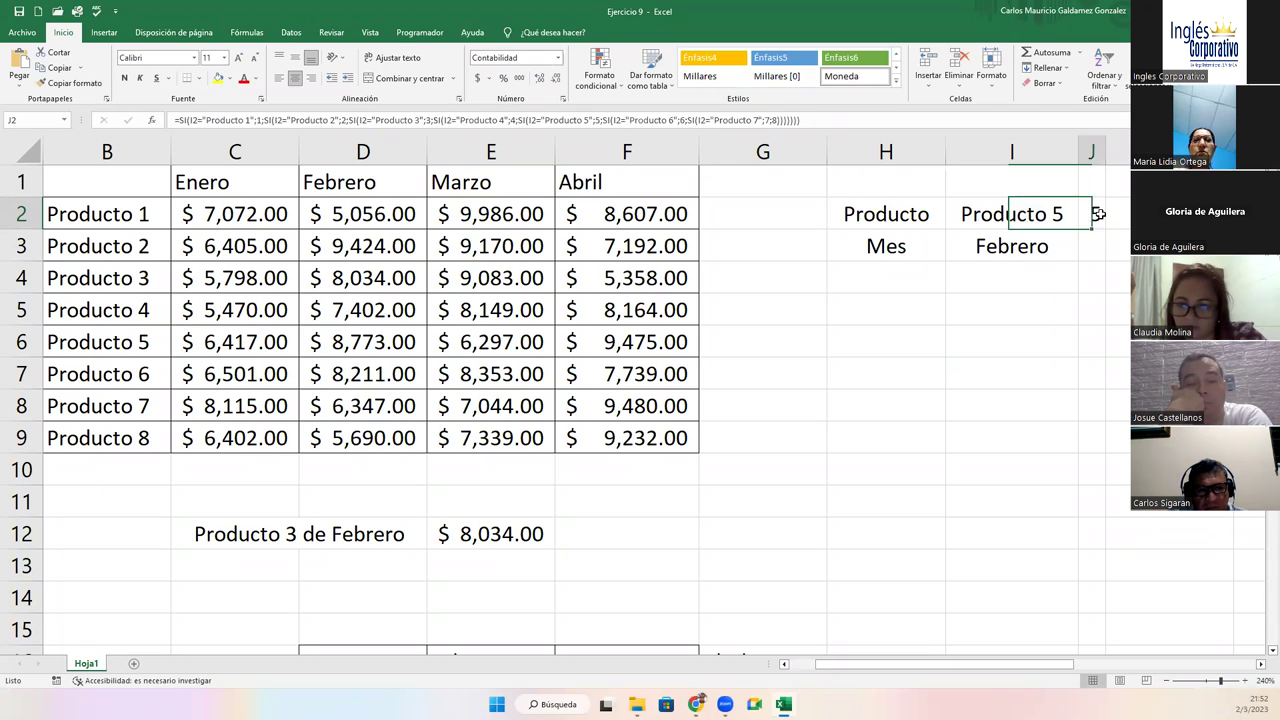
Start a formula in cell J3 by pasting the copied SI tests for "Producto 1" to "Producto 4".
left_click(1095, 247)
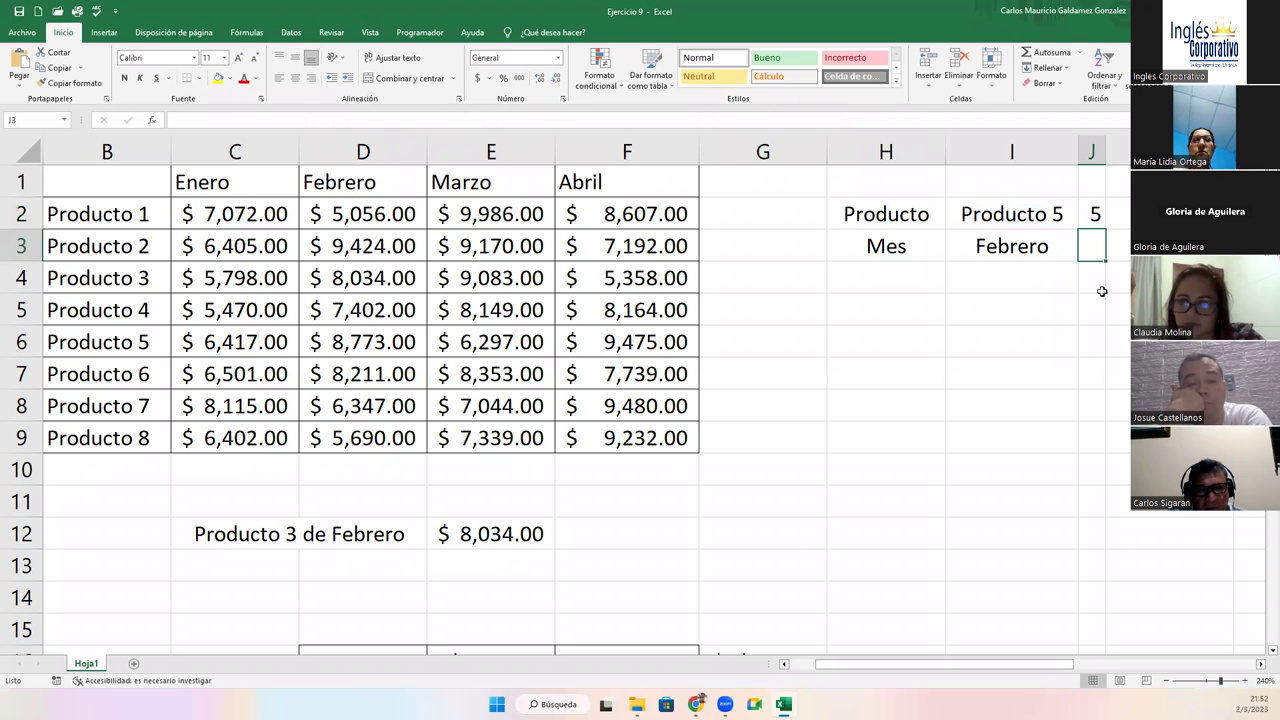
type("5")
key("BackSpace")
type("=")
type("si(I2=\"Producto 1\";1;si(I2=\"Producto 2\";2;si(I2=\"Producto 3\";3;si(I2=\"Producto 4\";4")
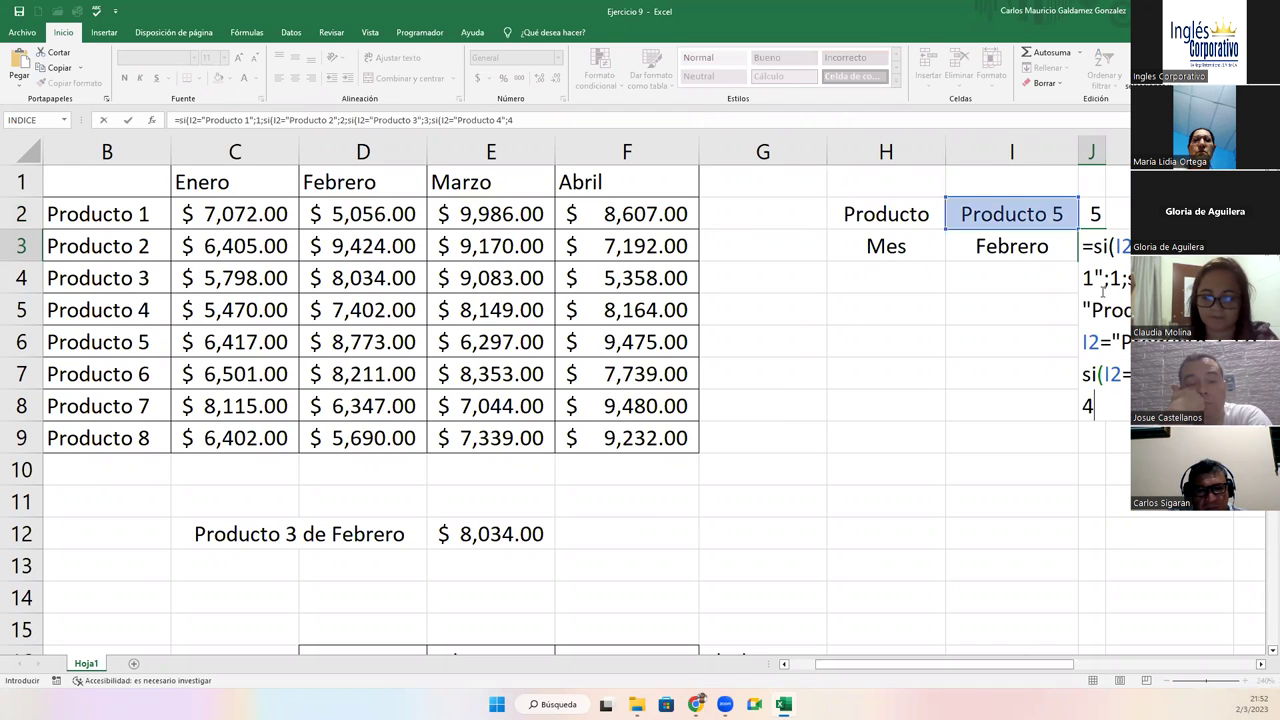
Change the first test of the J3 formula to compare I3 with "Enero", returning 1.
left_click(1044, 242)
mouse_move(1083, 278)
left_mouse_down()
mouse_move(1108, 278)
mouse_move(1095, 278)
left_mouse_up()
type("Enero\";1;si(I")
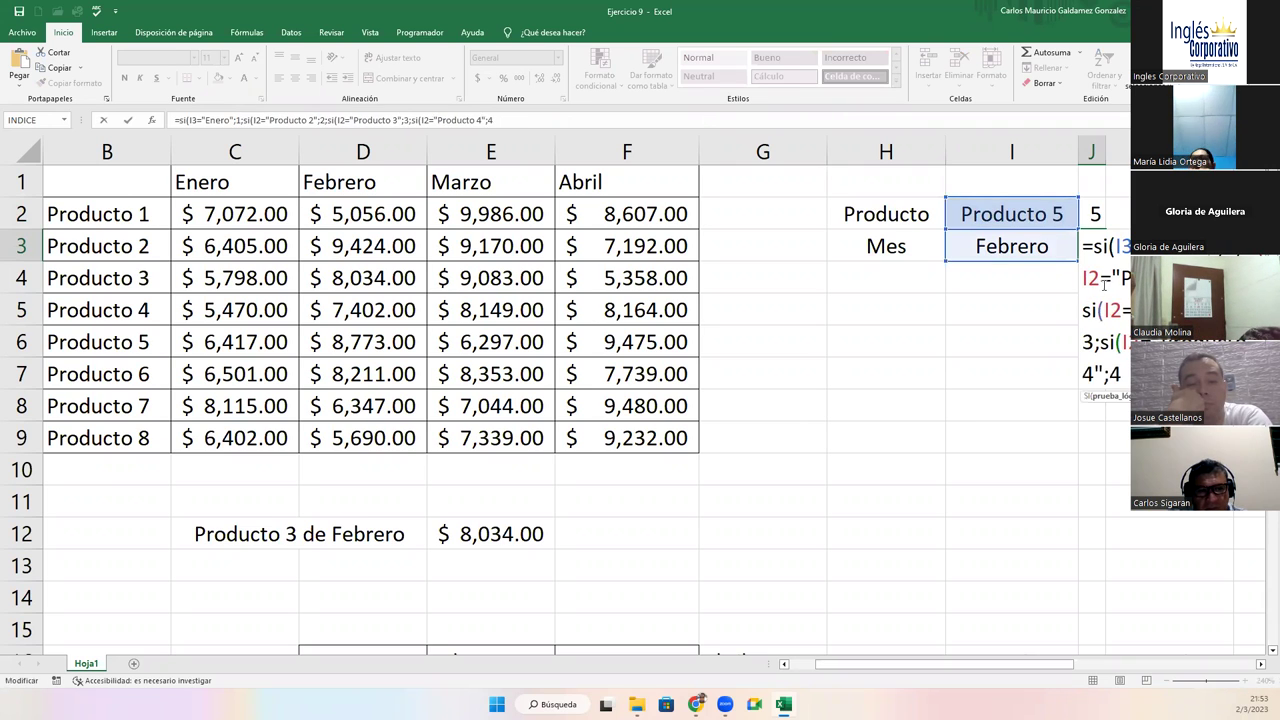
Change the second test of the J3 formula to compare I3 with "Febrero" and the third test's text to "Marzo".
type("3=\"")
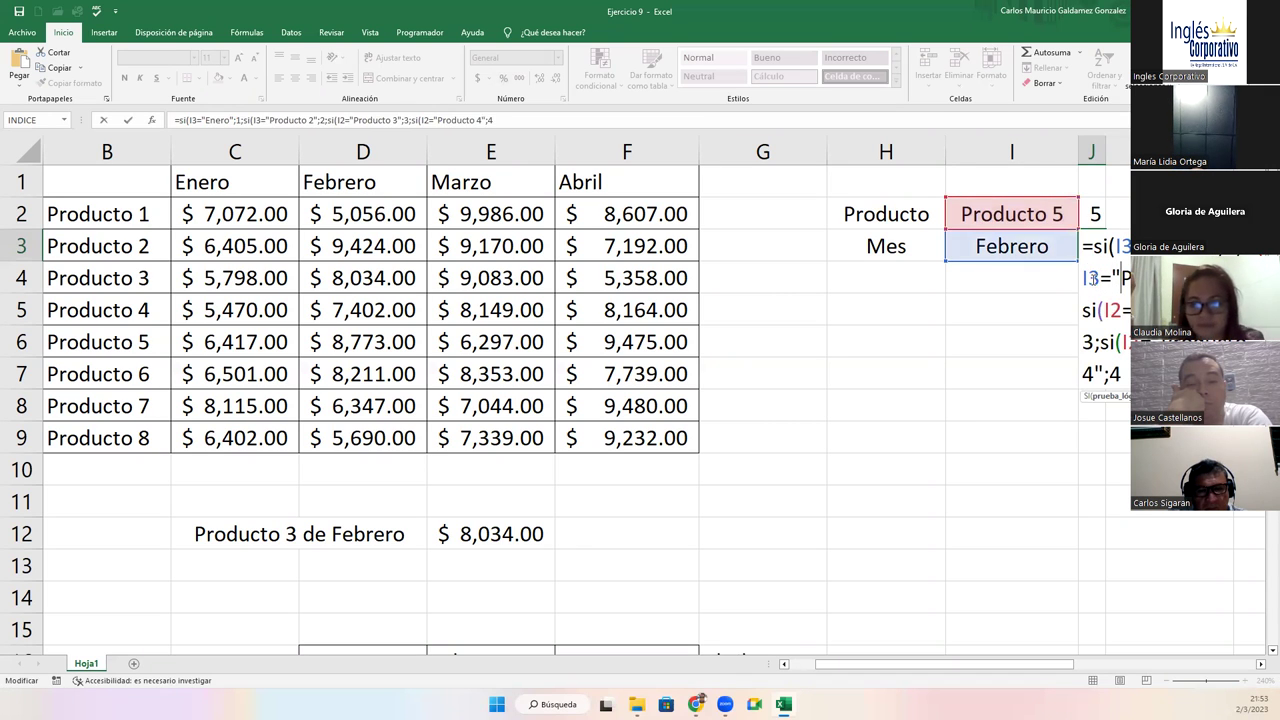
type("Febrero")
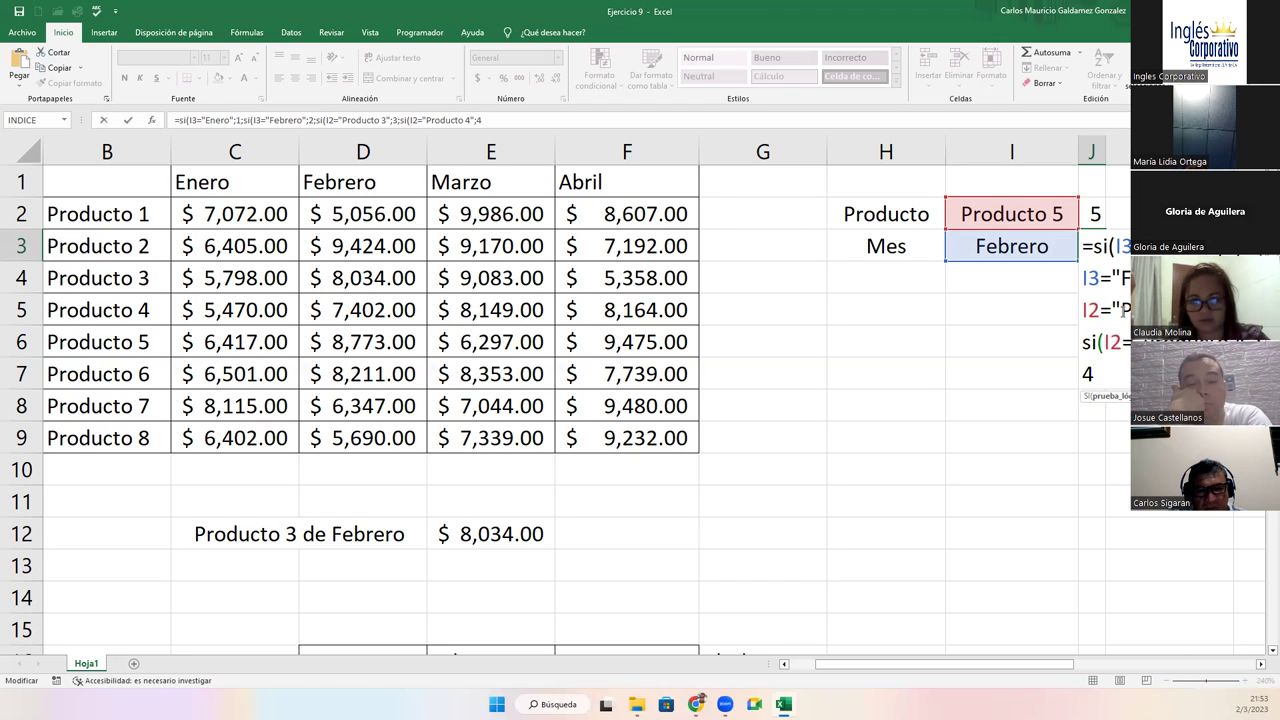
type("MArzo")
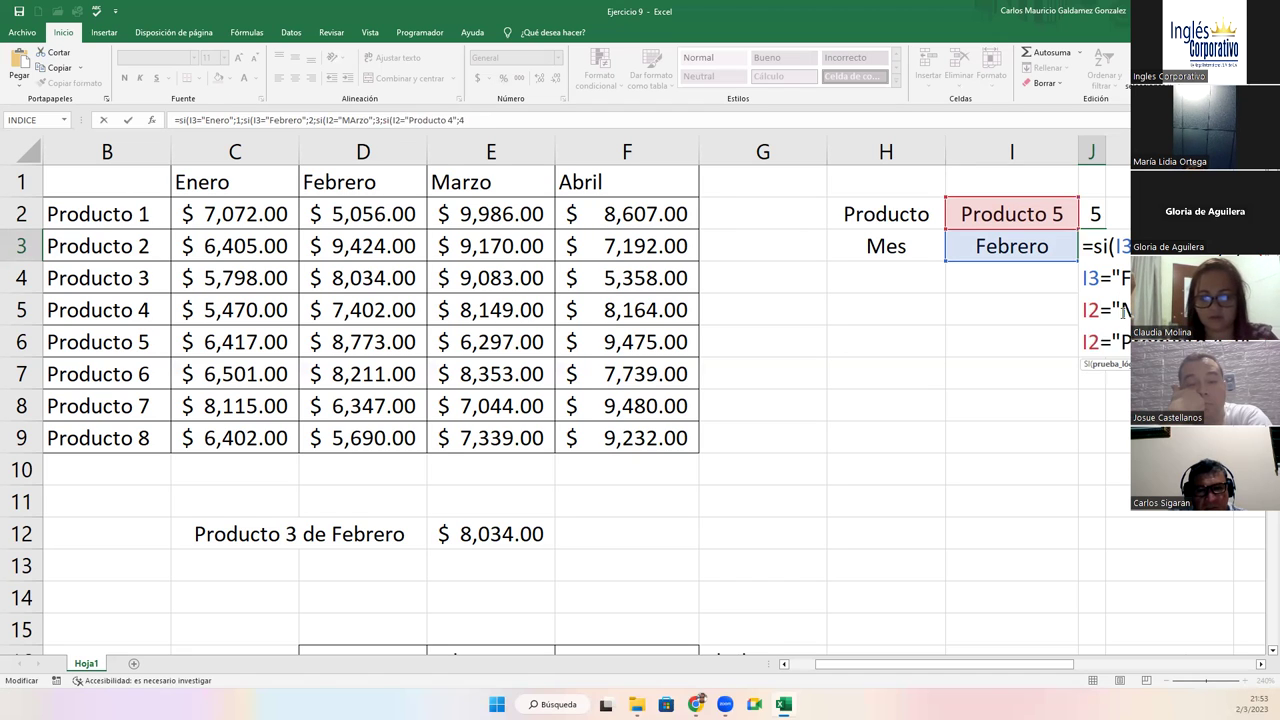
key("BackSpace")
key("BackSpace")
key("BackSpace")
key("BackSpace")
type("arzo")
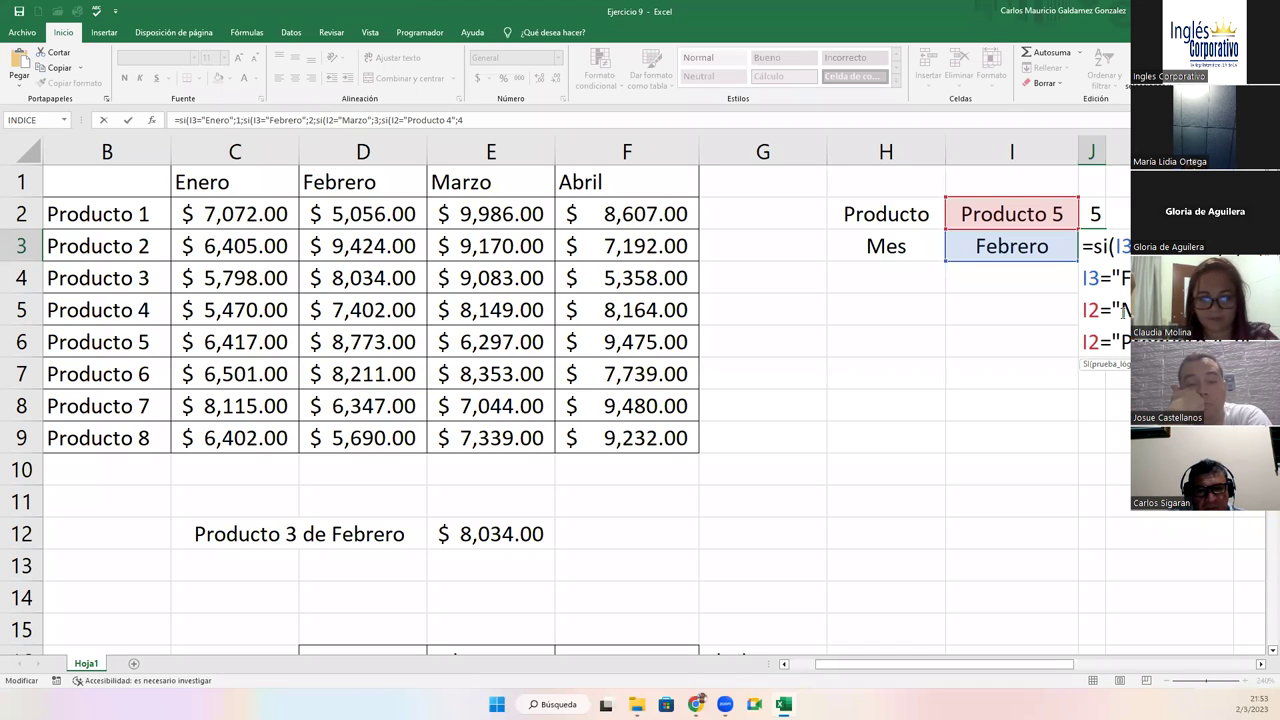
Change the cell references in the third and fourth tests of the J3 formula to I3.
key("Right")
key("Right")
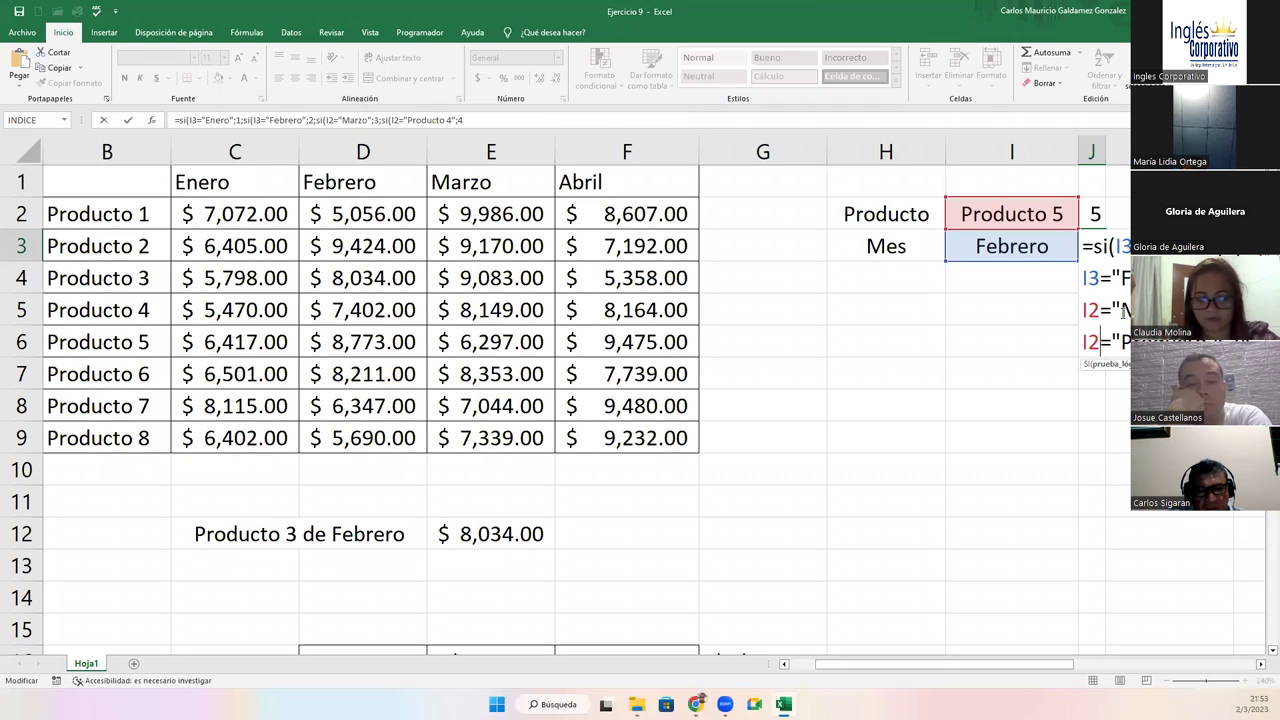
key("BackSpace")
type("3")
key("Down")
key("BackSpace")
type("3")
key("Right")
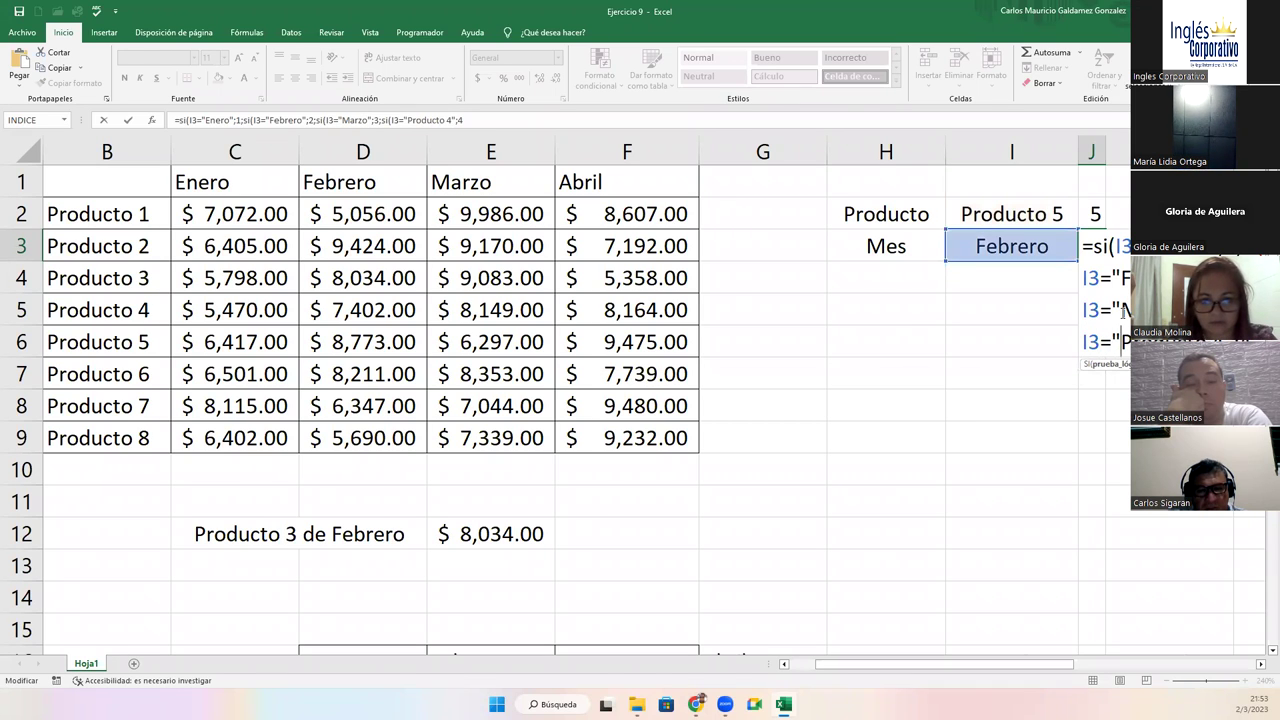
Replace "Producto 4" with "Abril" in the fourth test of the J3 formula.
key("Delete")
key("Delete")
key("Delete")
key("Delete")
key("Delete")
key("Delete")
key("Delete")
key("Delete")
key("Delete")
key("Delete")
type("Abril")
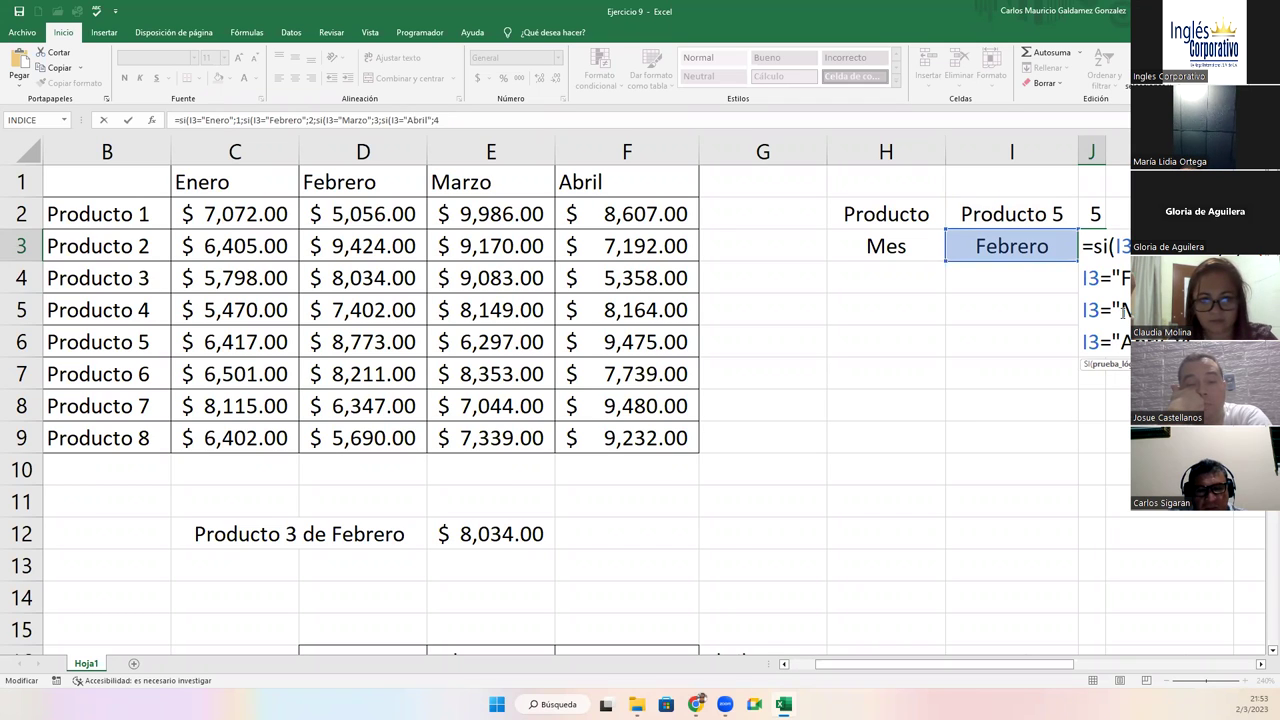
Remove the "Abril" test so 4 is the fallback value, close all nested parentheses and enter the J3 formula.
double_click(1091, 342)
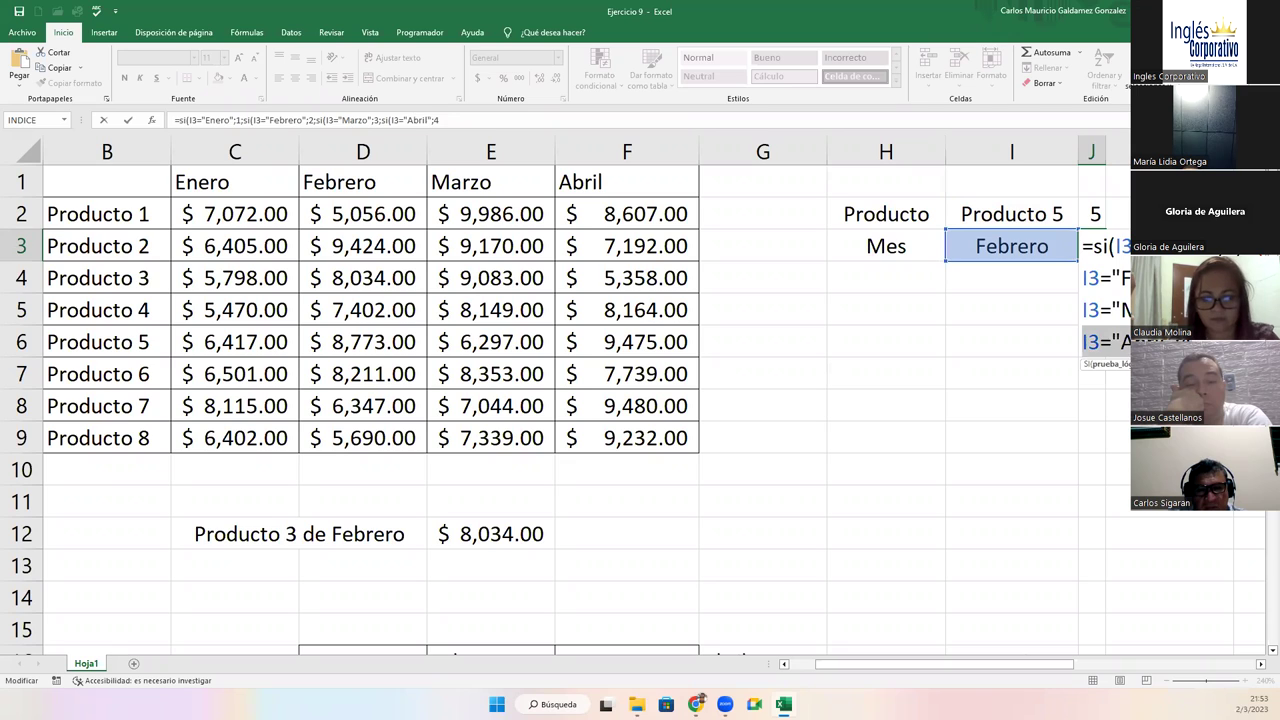
type("5")
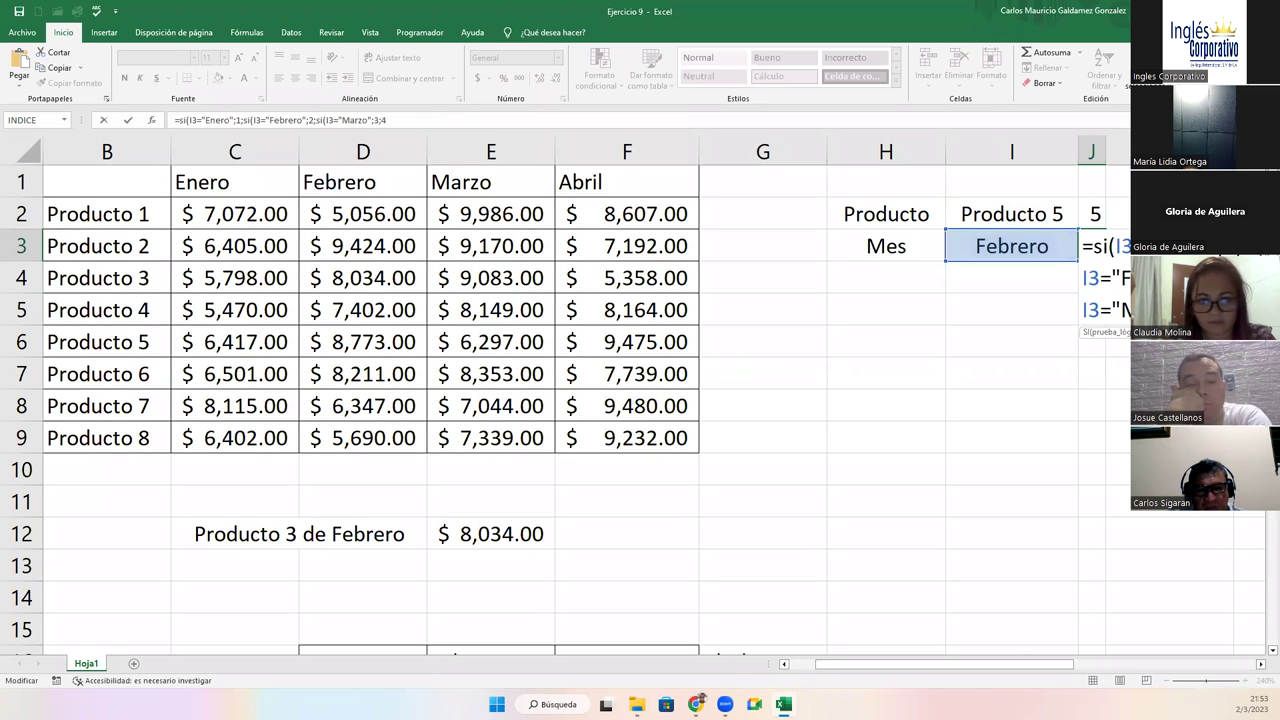
type(")")
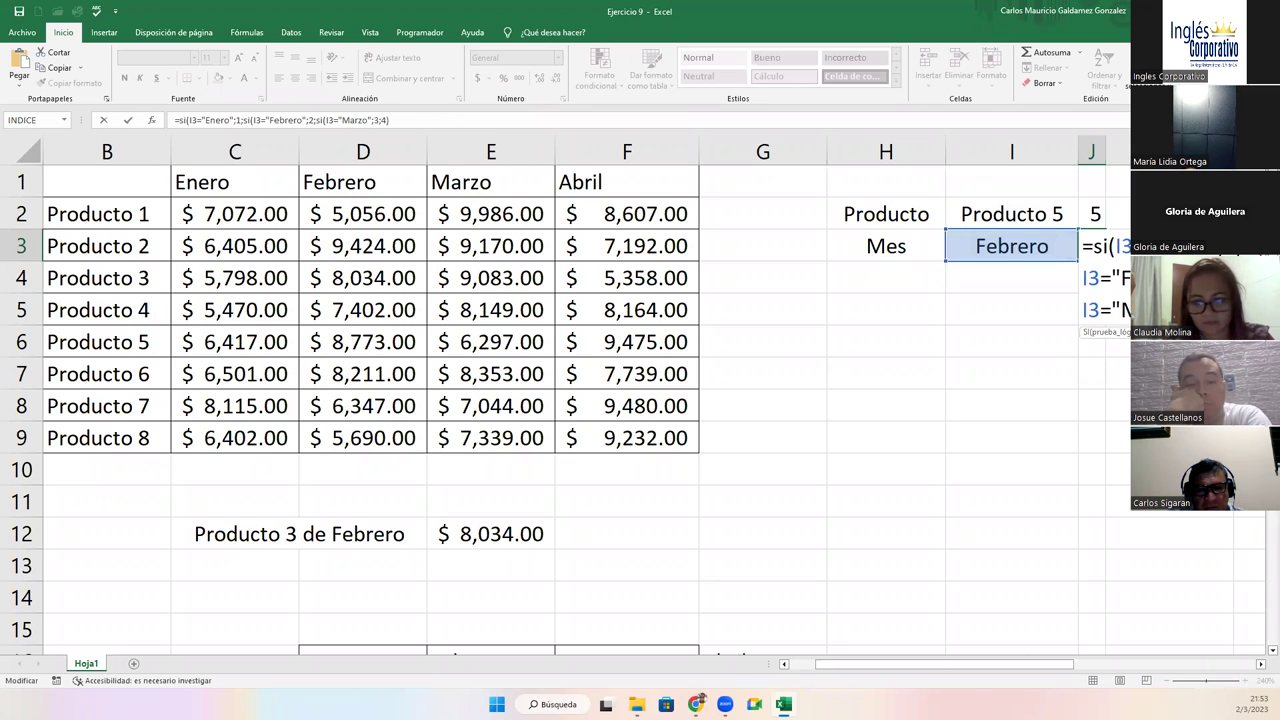
key("Return")
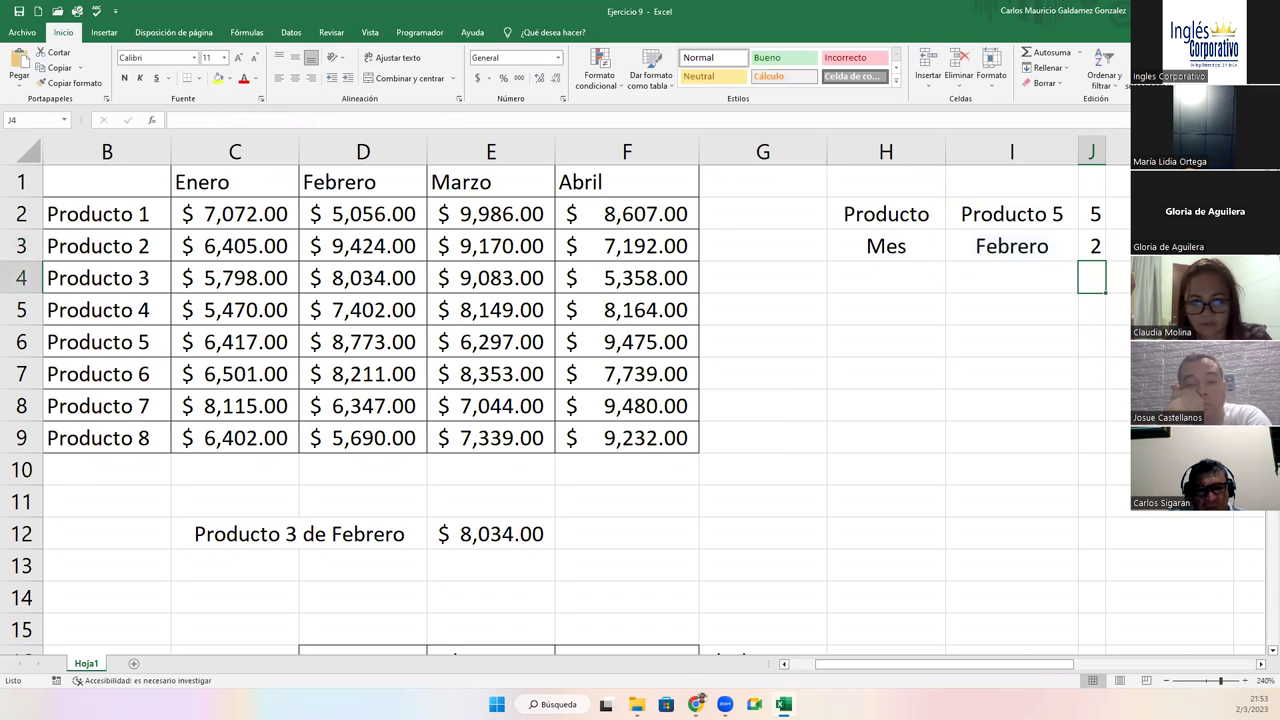
key("Up")
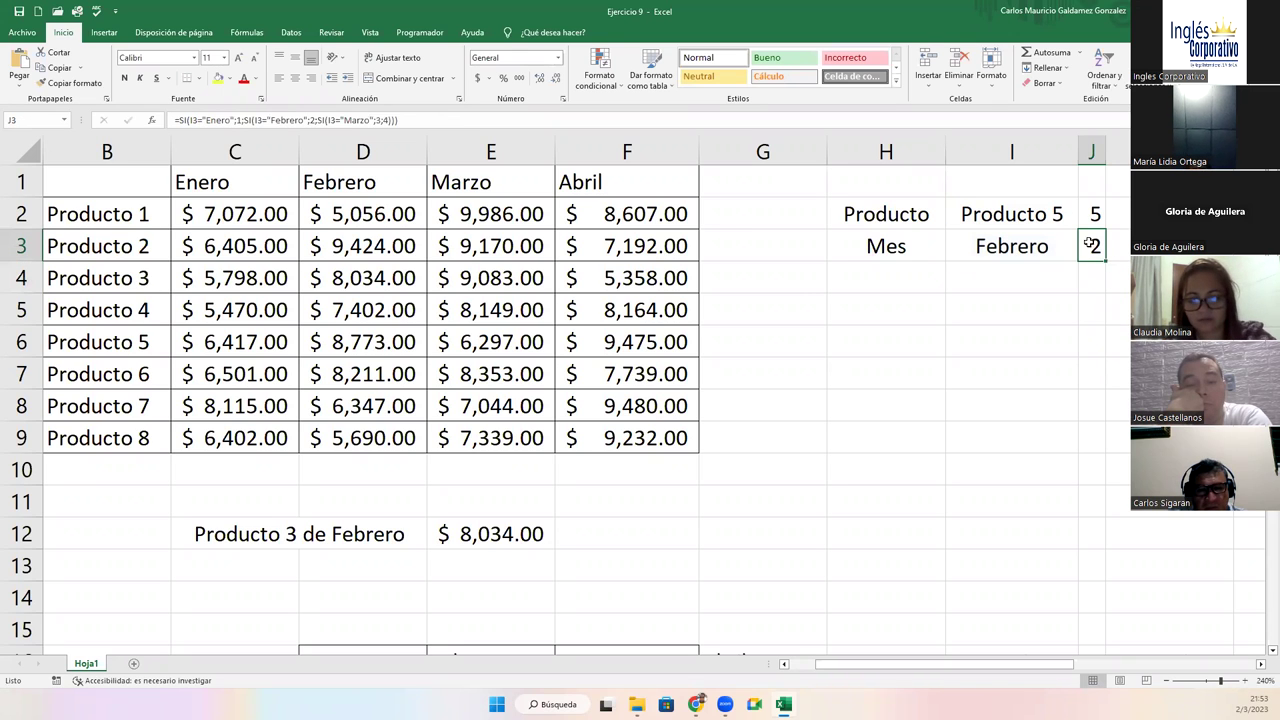
Choose "Abril" from the month list in cell I3 to test the J3 formula.
left_click(1011, 259)
left_click(1085, 260)
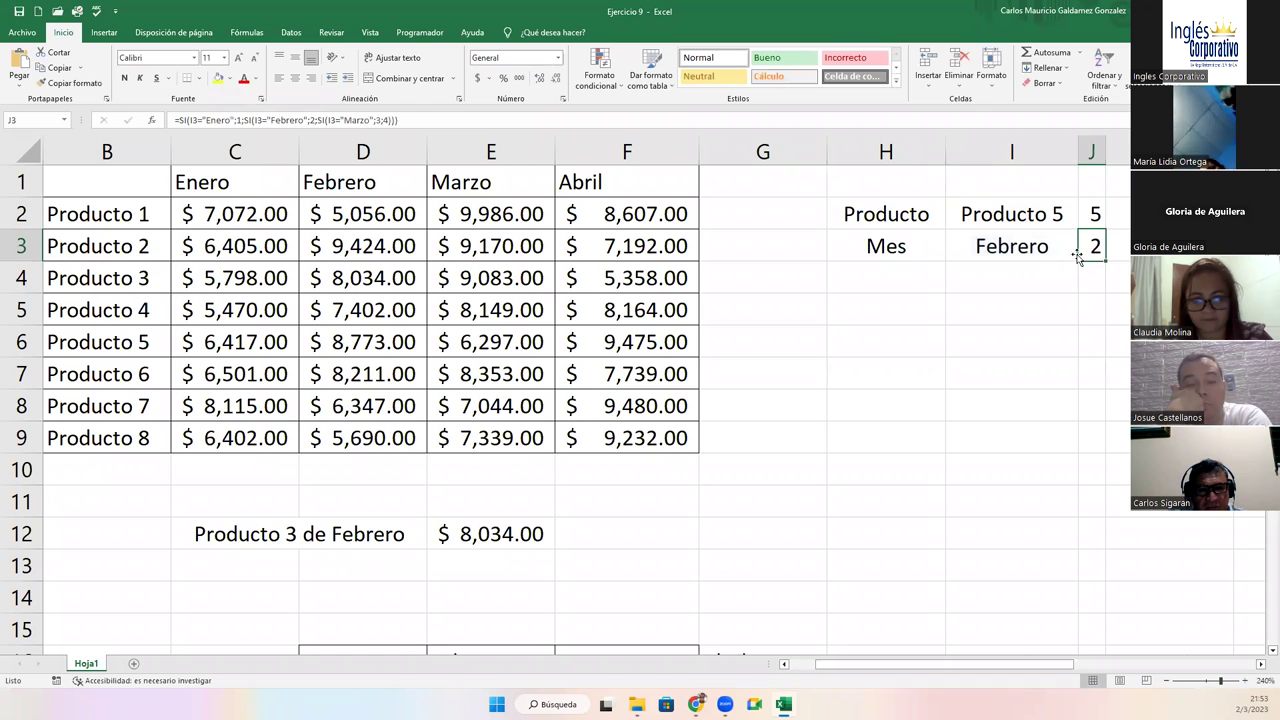
left_click(1076, 258)
left_click(1086, 254)
left_click(1018, 332)
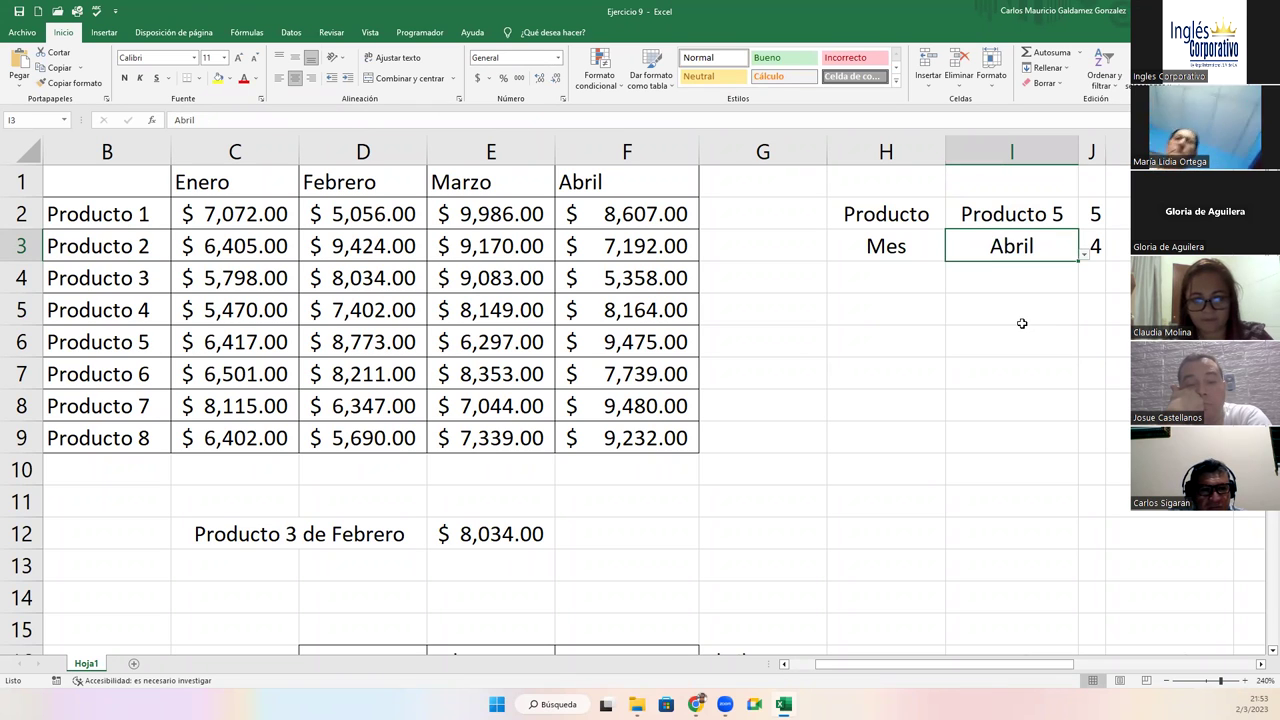
left_click_drag(1092, 214, 1091, 252)
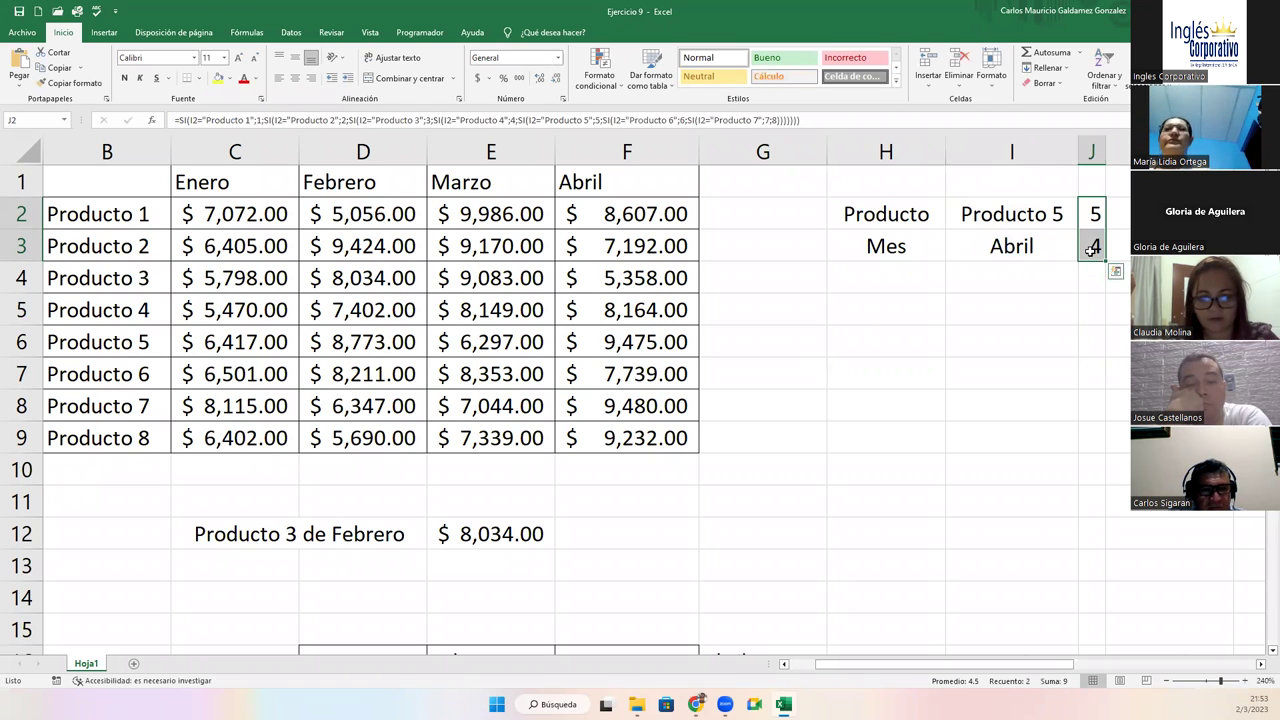
Make the labels "Producto" and "Mes" in cells H2:H3 bold.
left_click_drag(880, 221, 905, 250)
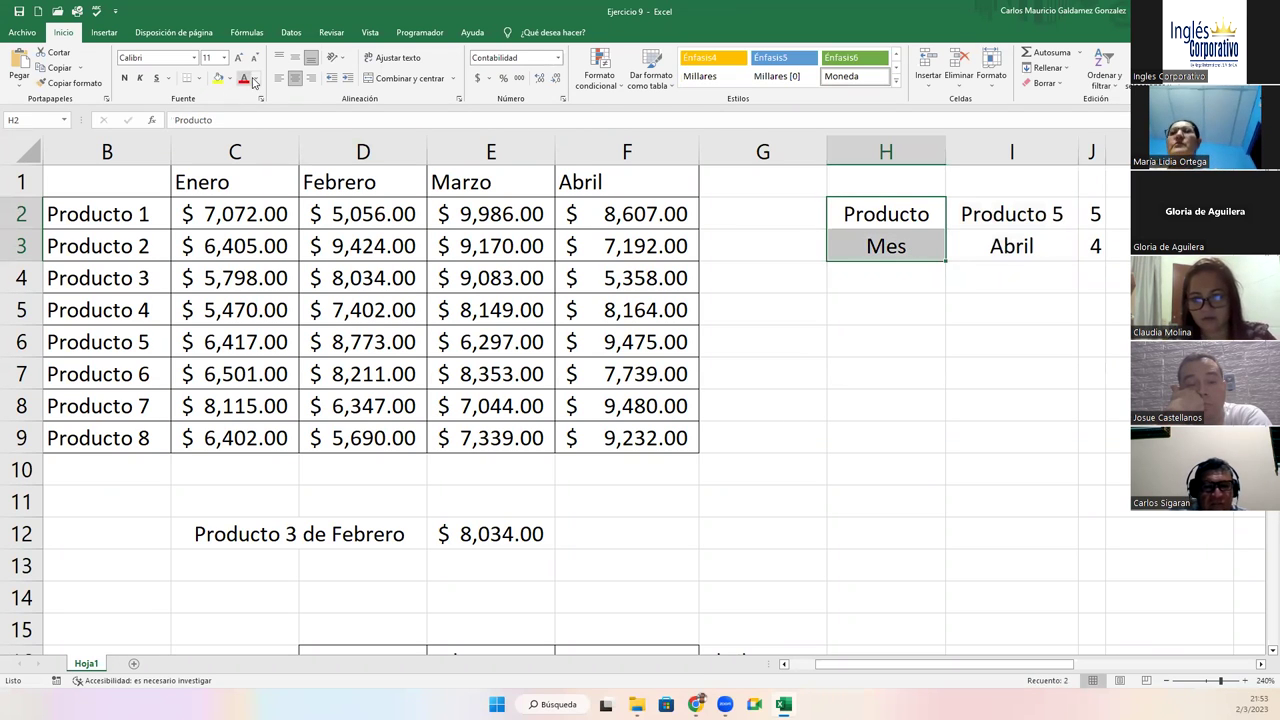
left_click(254, 79)
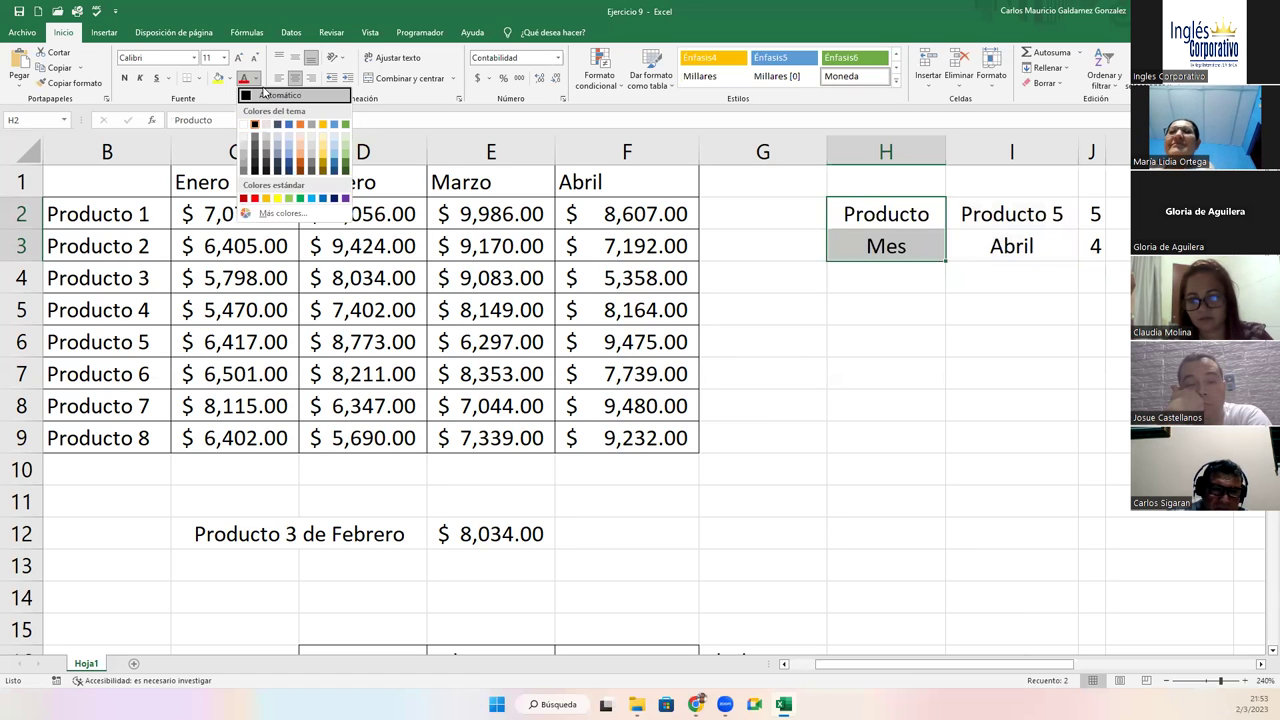
left_click(126, 78)
left_click(126, 78)
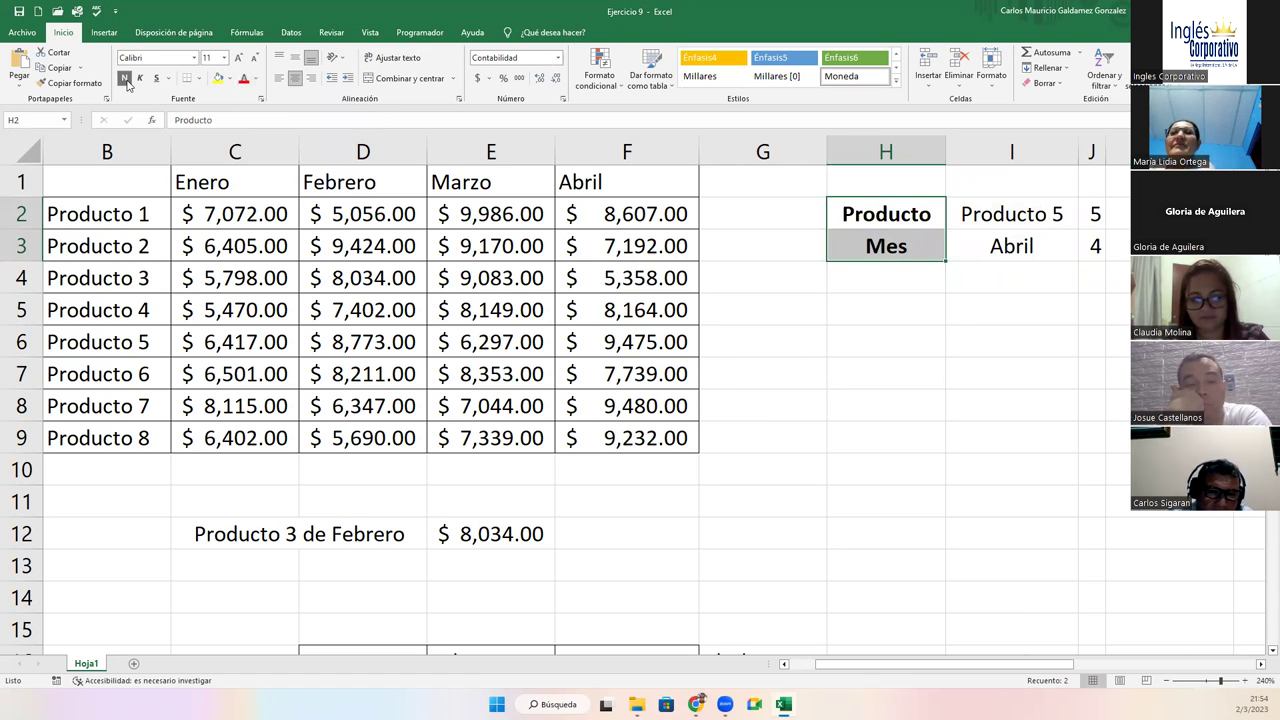
Hide the helper numbers in cells J2:J3 by setting their font color to white.
left_click_drag(1090, 212, 1088, 244)
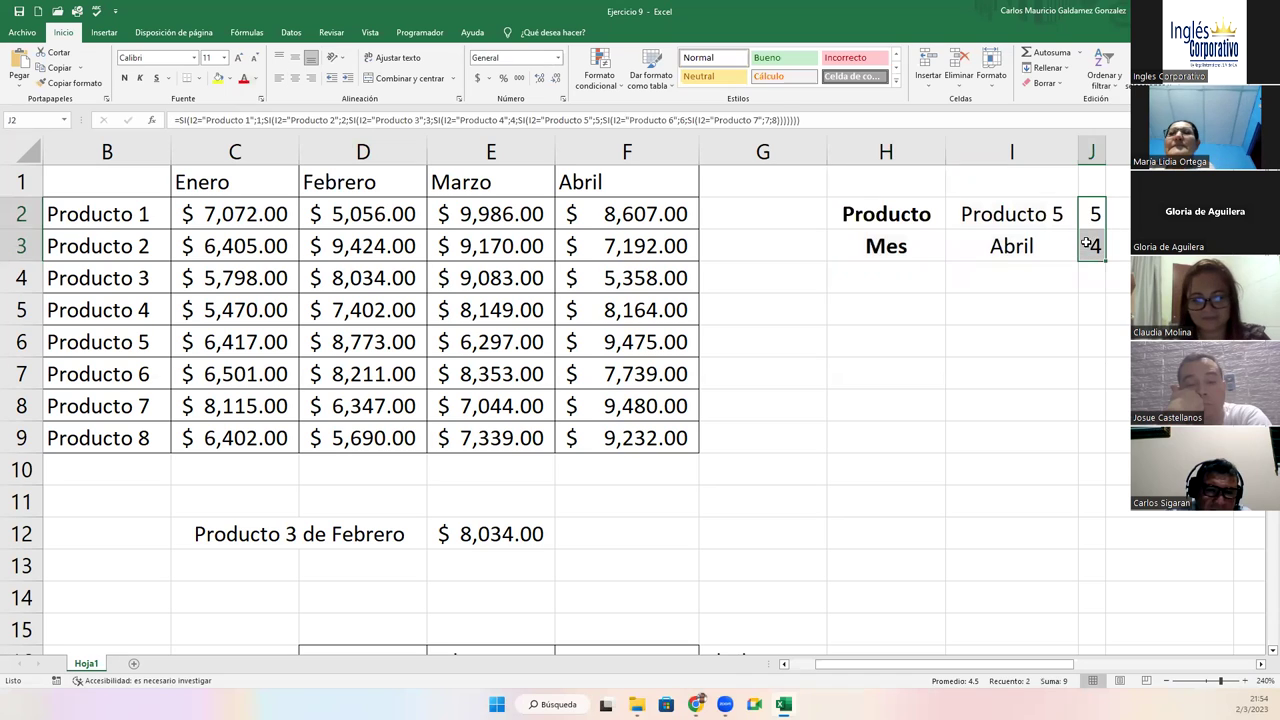
left_click(256, 78)
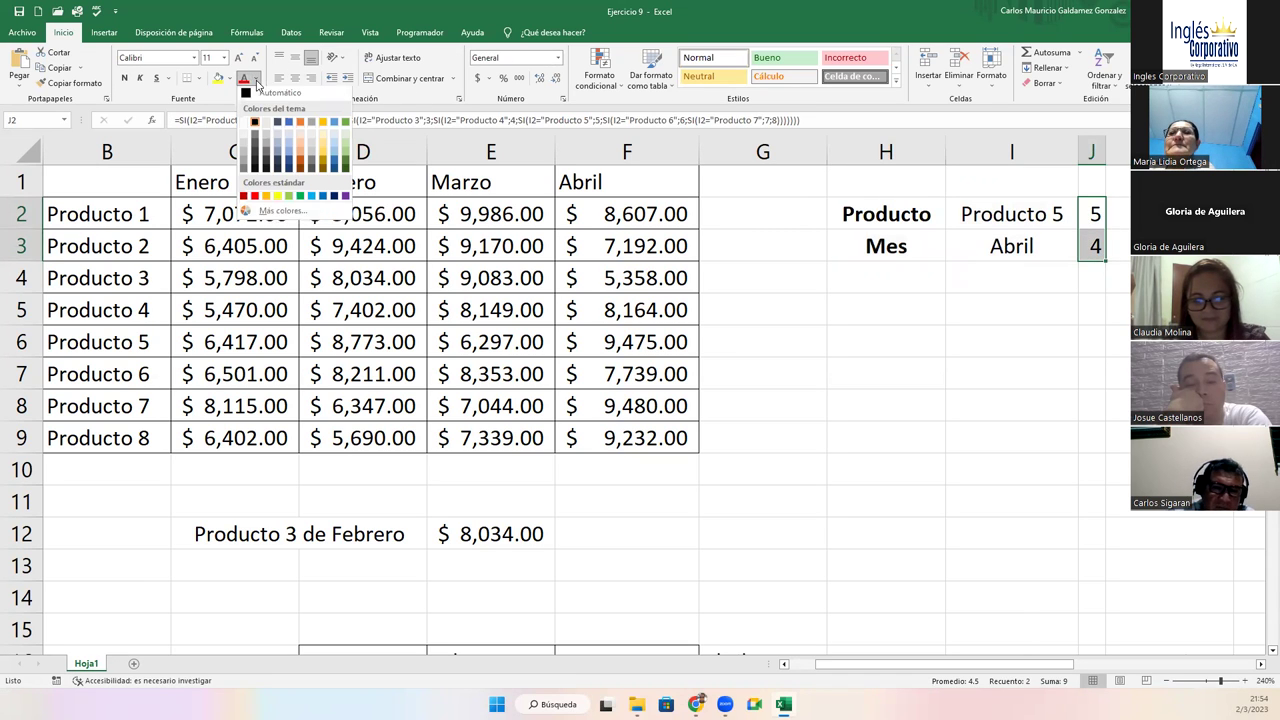
left_click(244, 124)
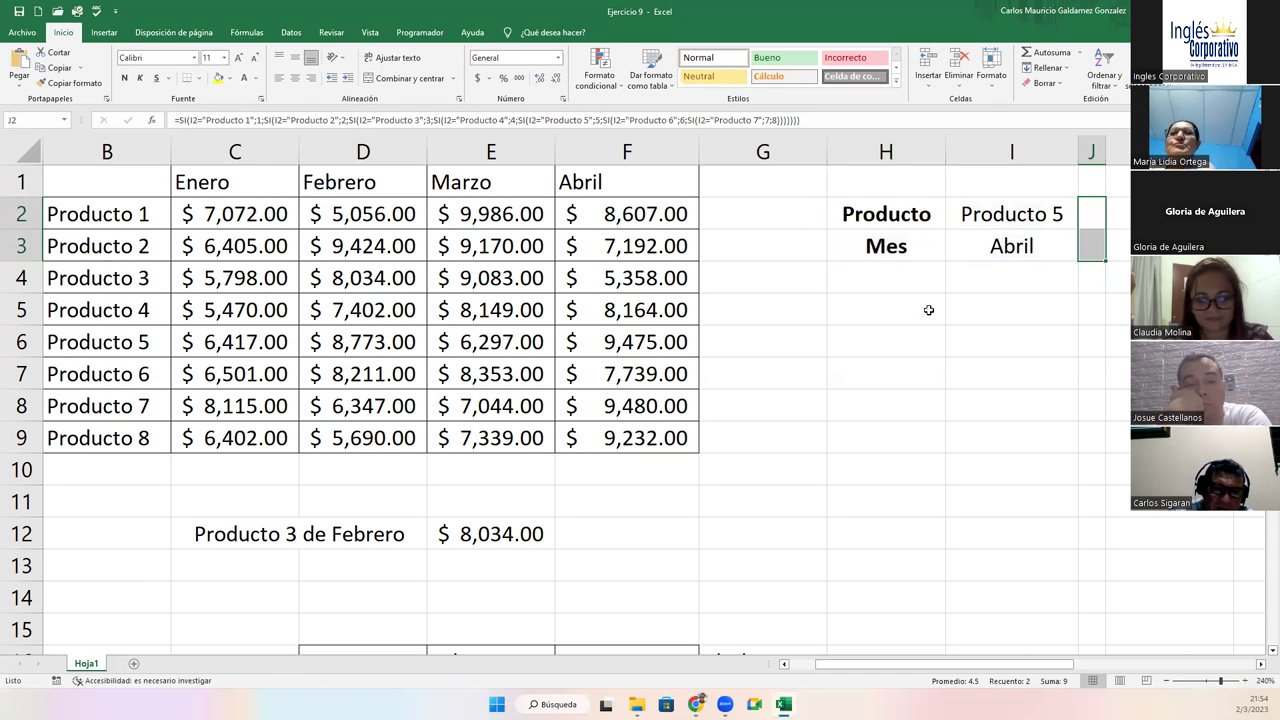
Enter the label "Resultado" in cell H4 below "Mes".
left_click(984, 281)
left_click(908, 286)
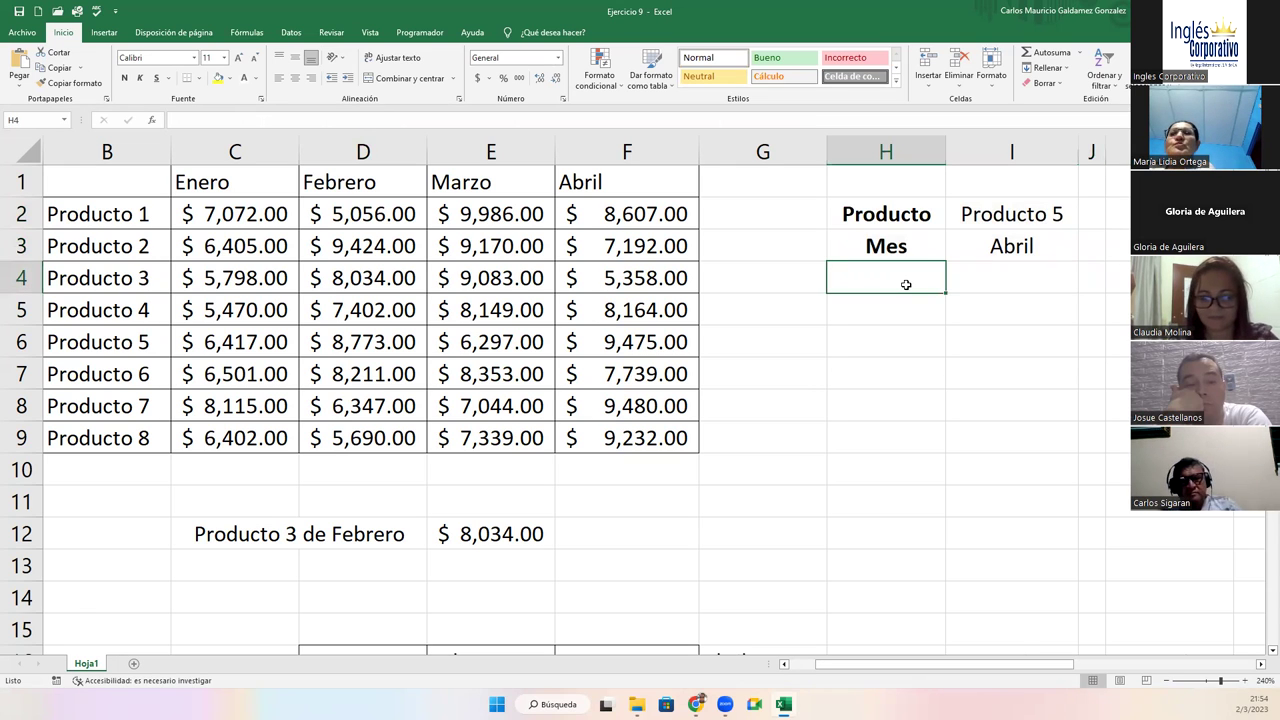
type("Resultado")
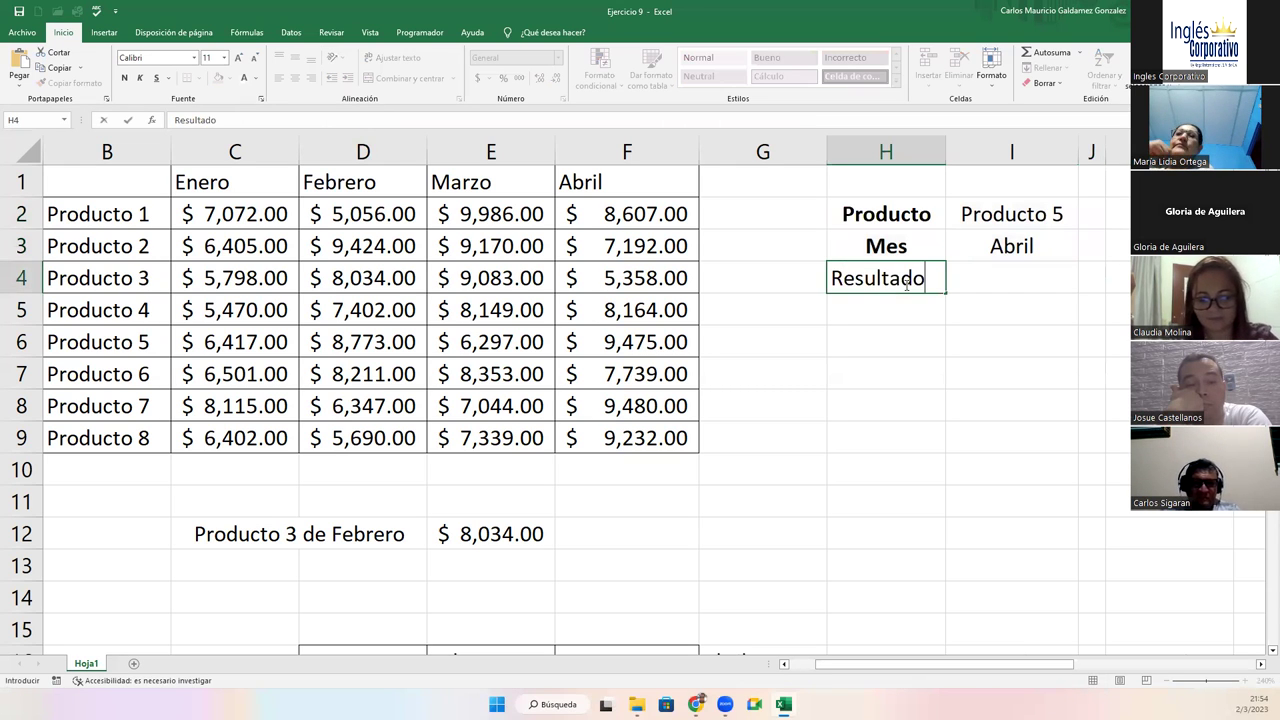
key("Return")
key("Right")
key("Up")
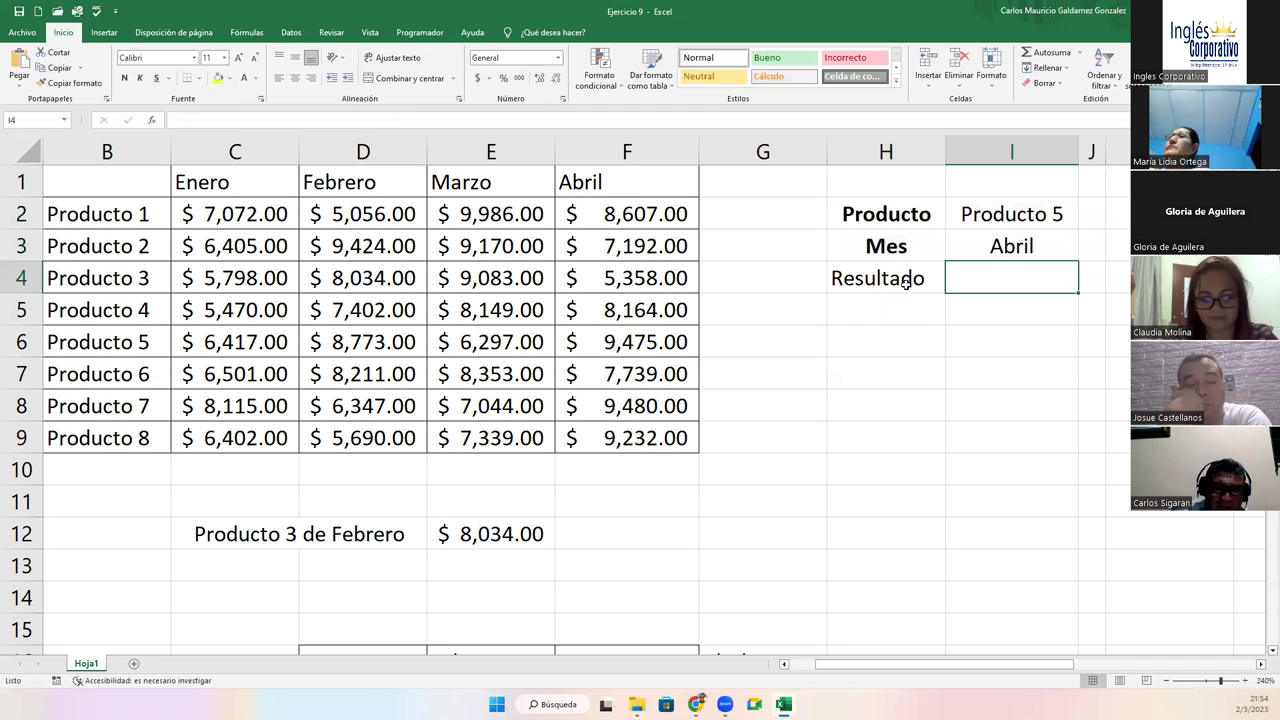
Choose "Producto 3" from the product list in I2 and "Febrero" from the month list in I3.
left_click(1011, 240)
left_click(1058, 216)
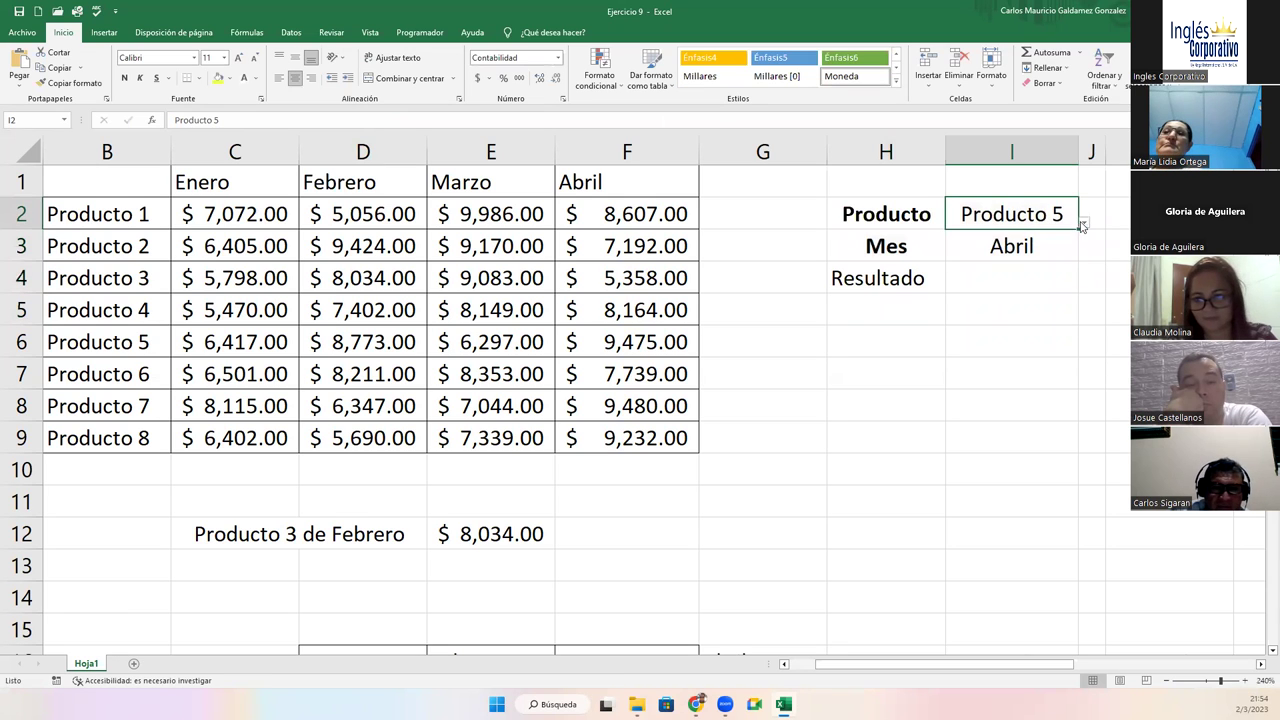
left_click(1083, 226)
left_click(1003, 282)
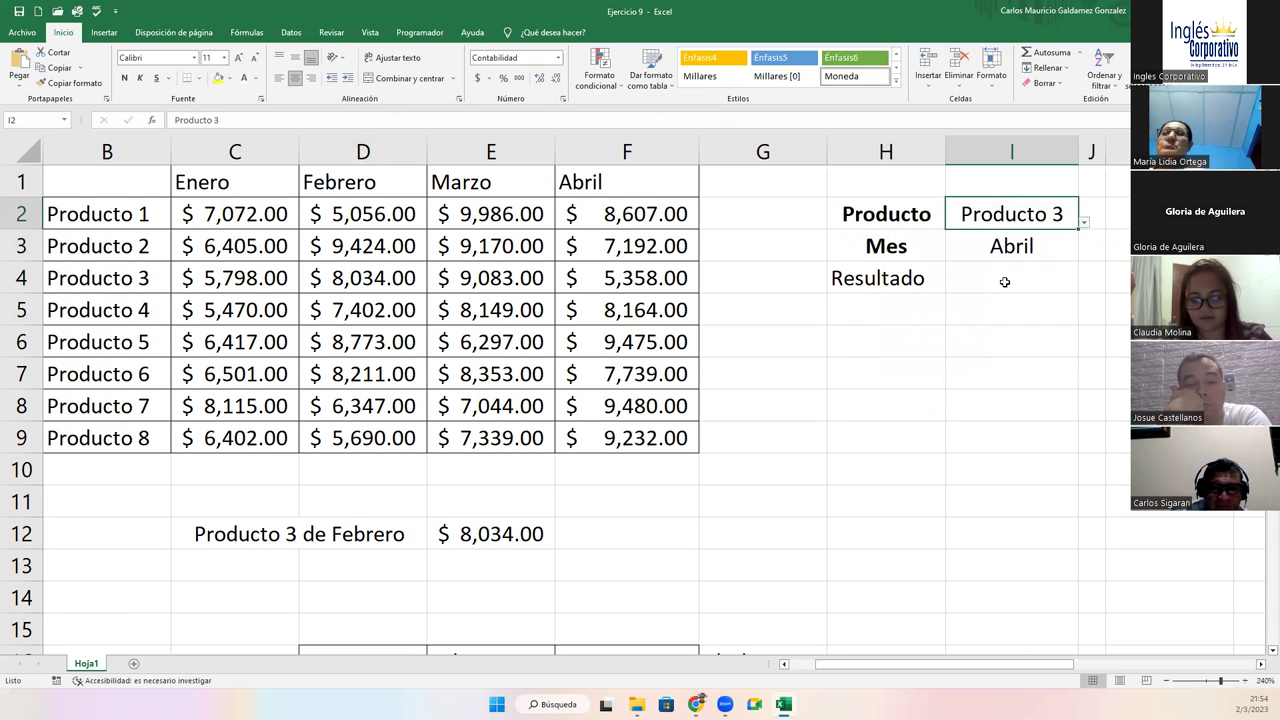
left_click(1030, 250)
left_click(1083, 258)
left_click(1017, 292)
Enter =INDICE(C2:F9;J2;J3) in cell I4 and apply the accounting dollar format to it.
left_click(1019, 282)
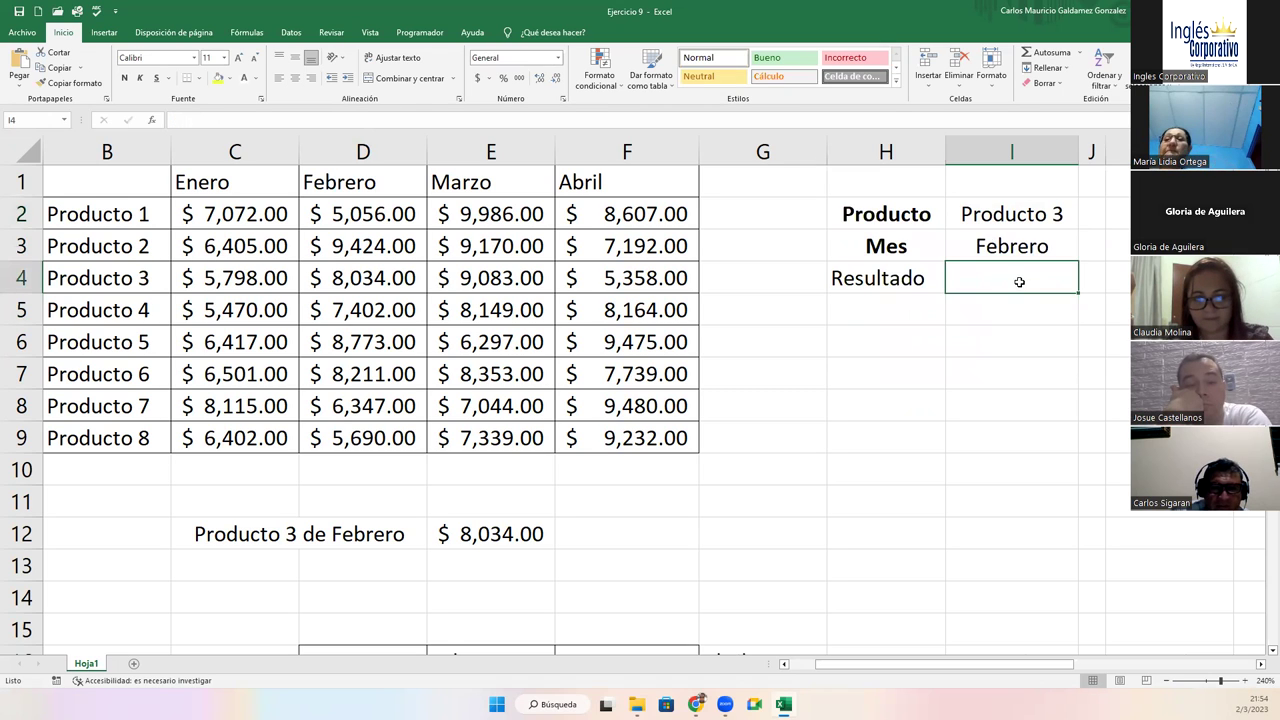
type("=")
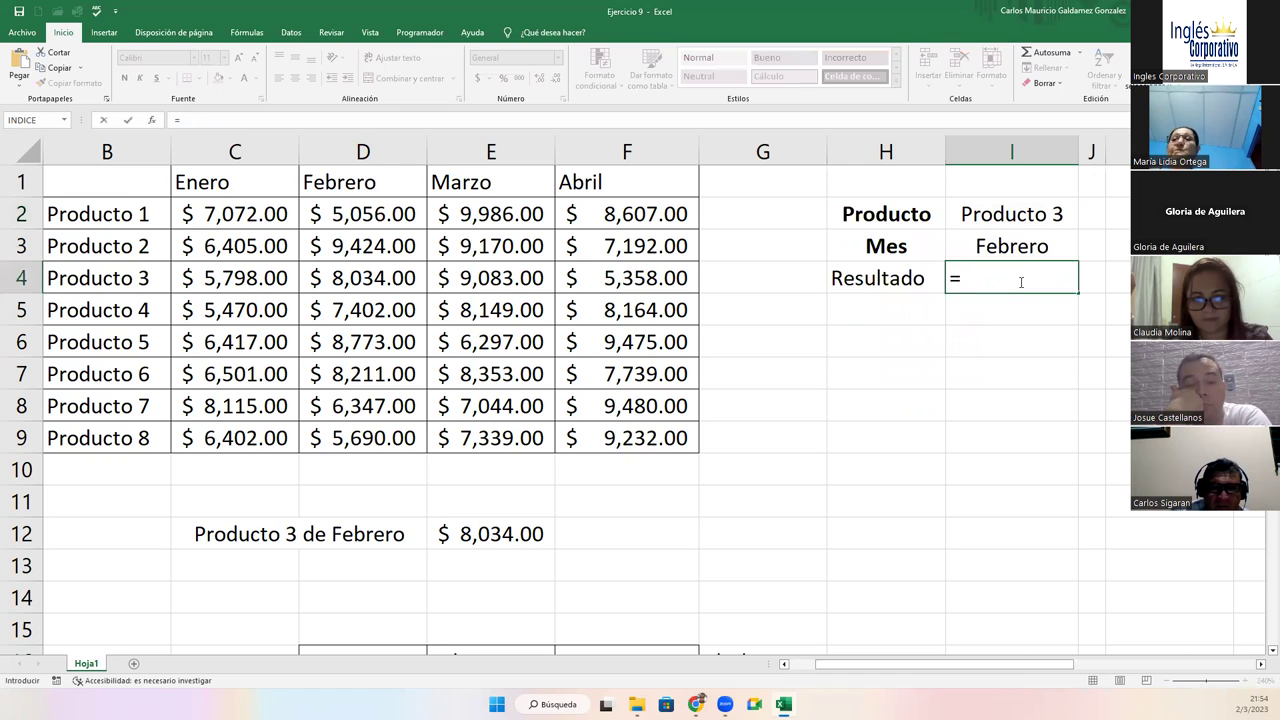
type("indi")
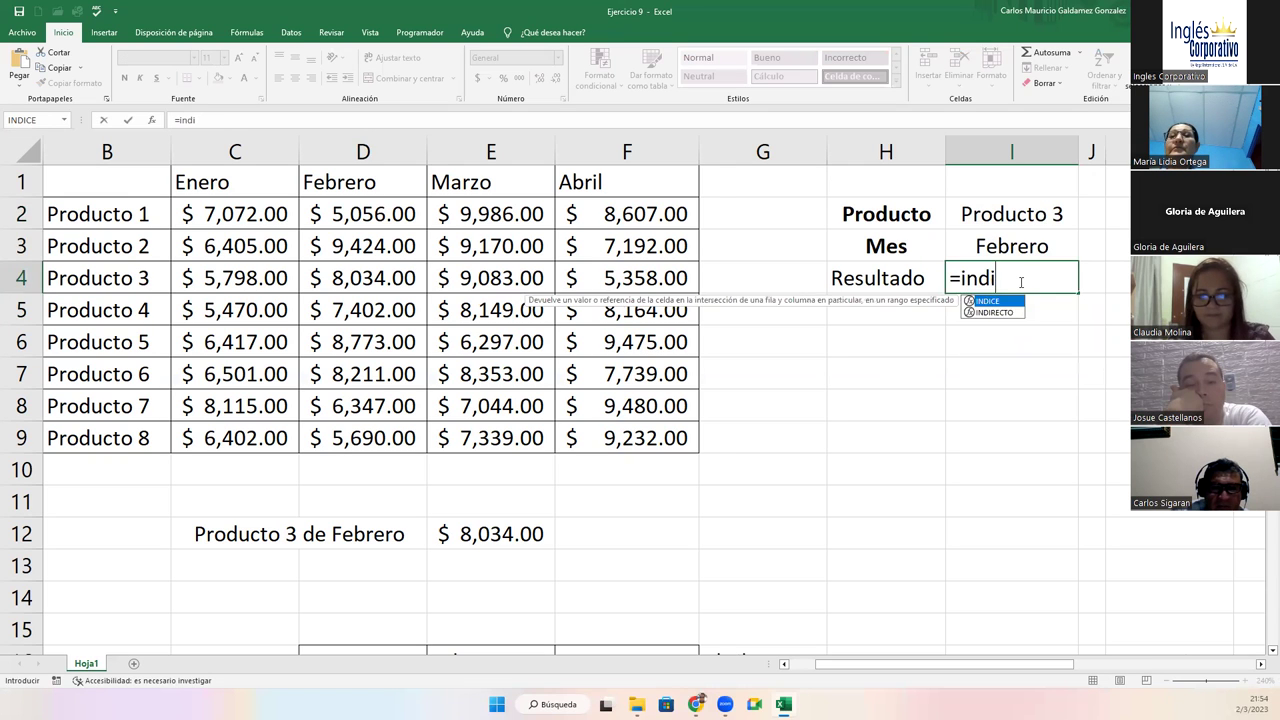
key("Tab")
left_click_drag(268, 216, 615, 437)
type(";")
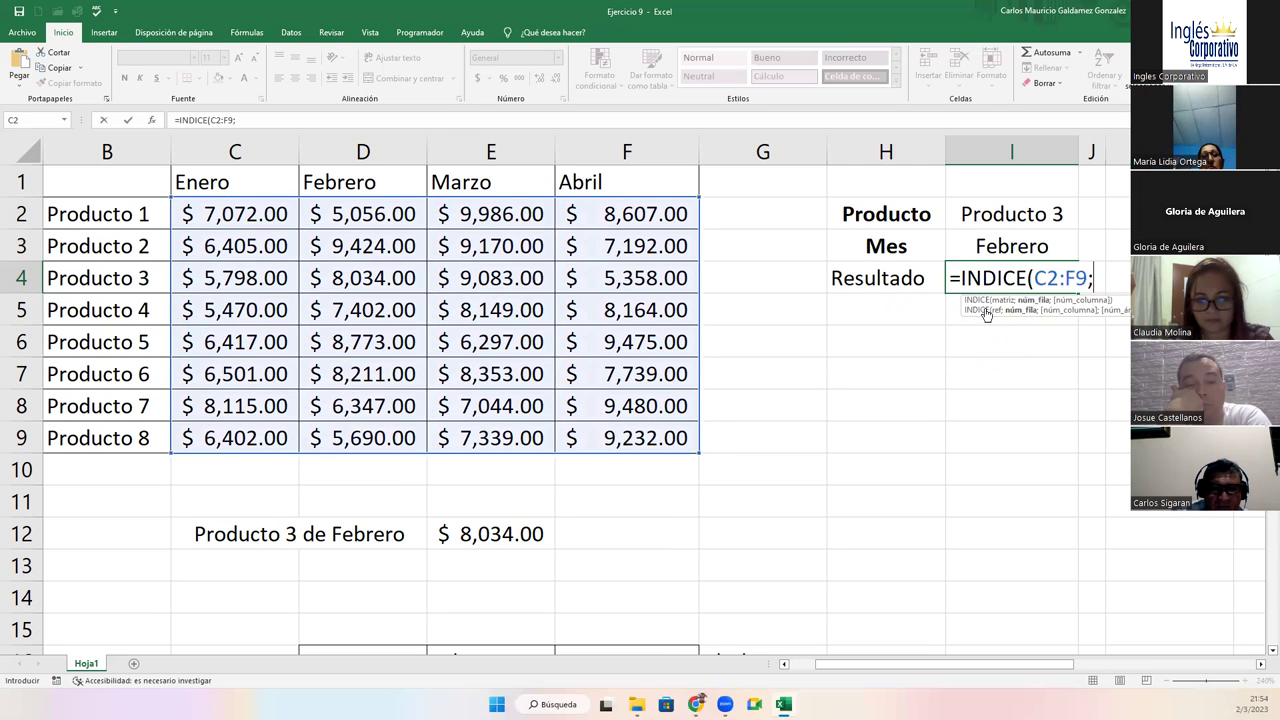
left_click(1090, 212)
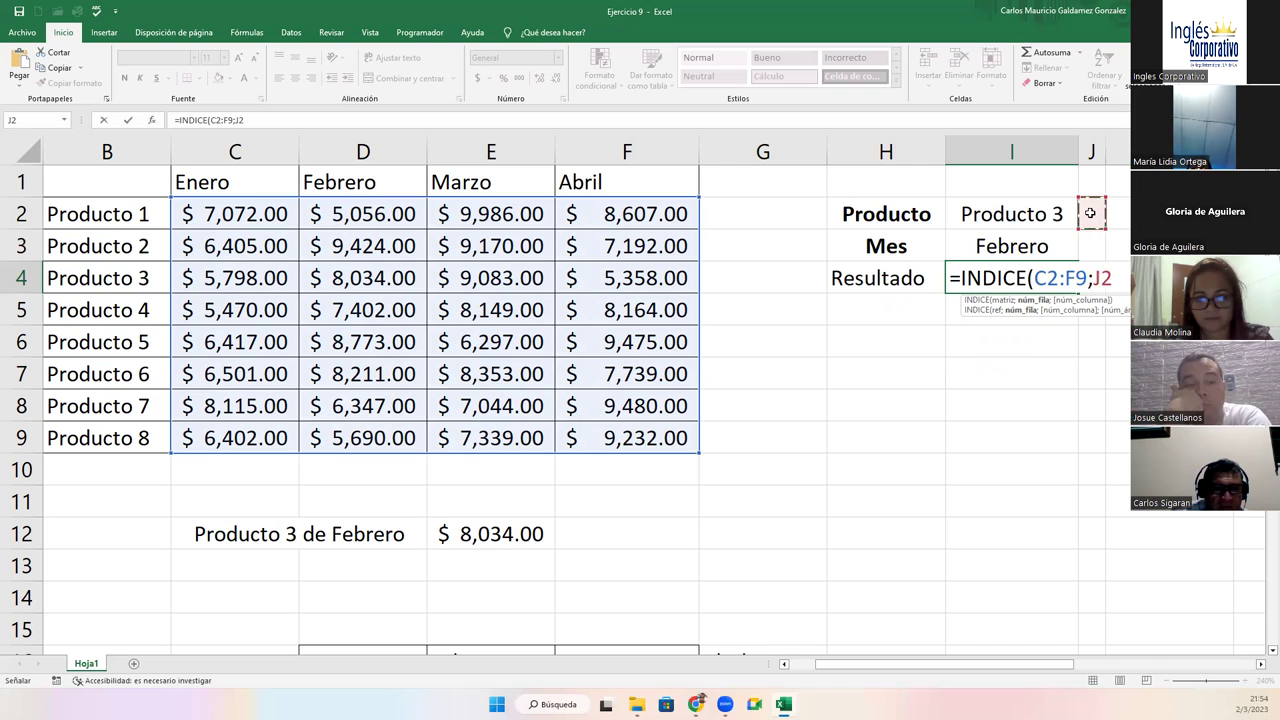
type(";")
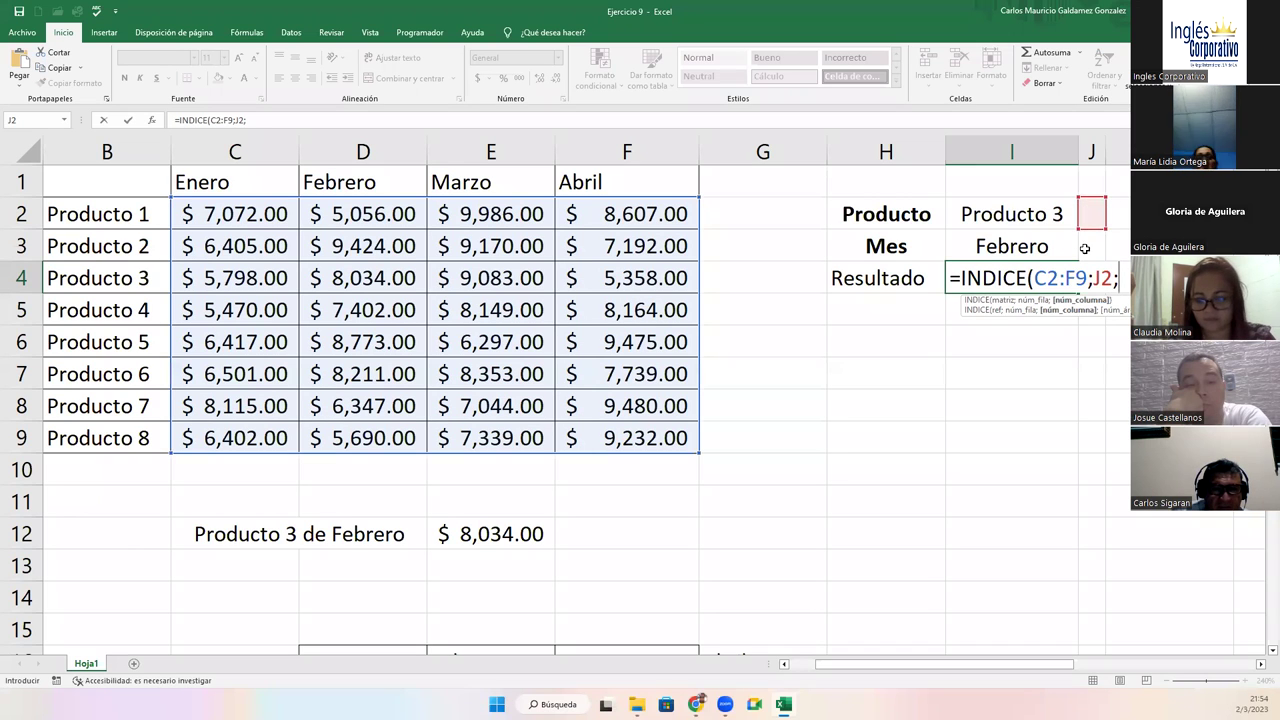
left_click(1084, 248)
type(")")
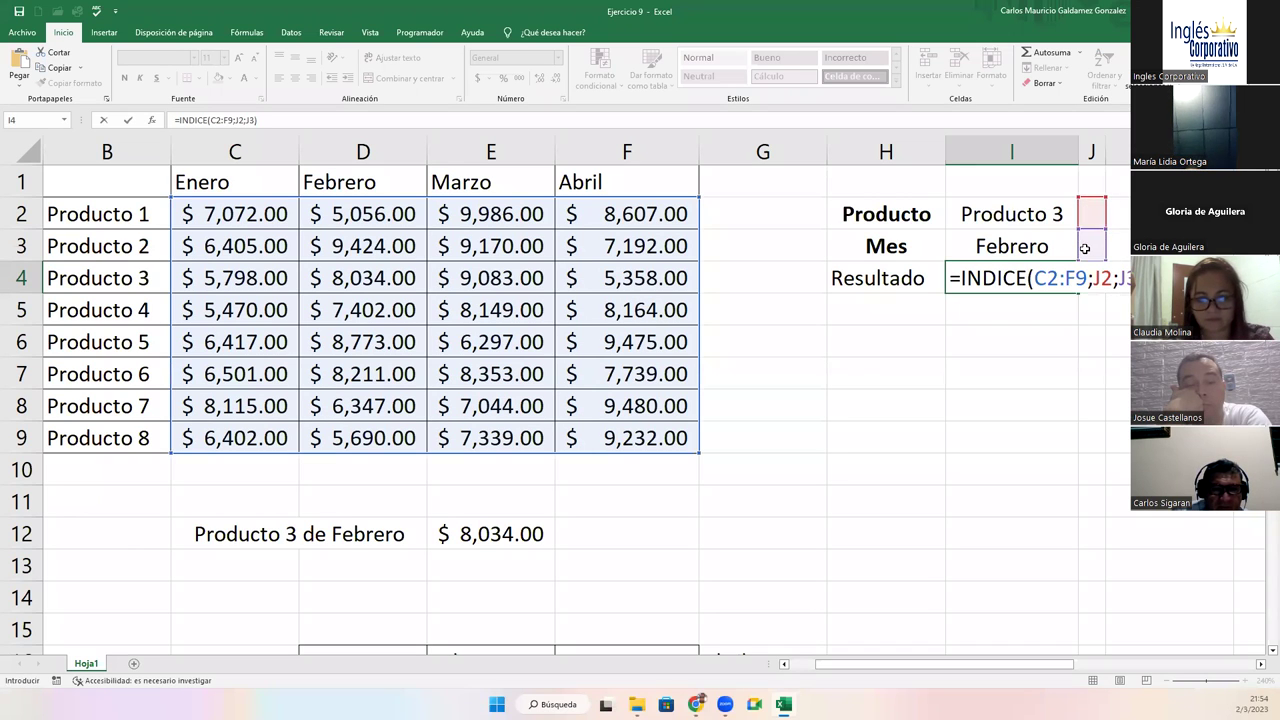
key("Return")
key("Up")
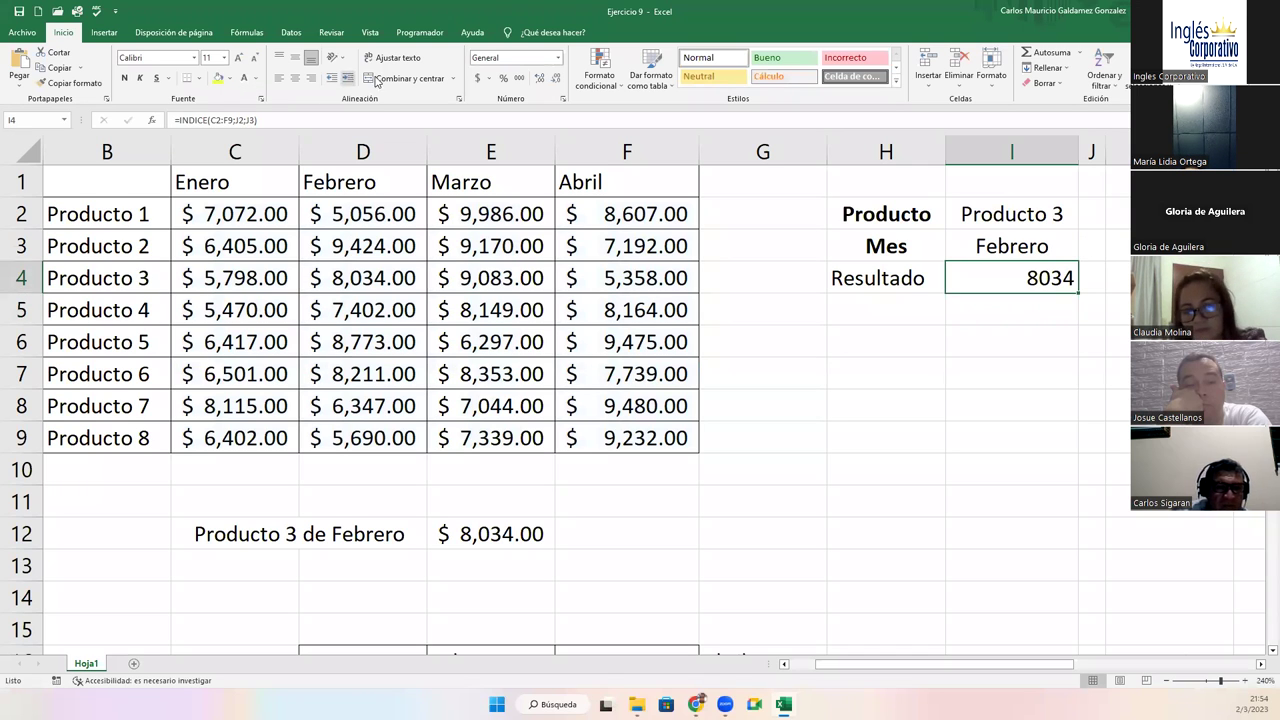
left_click(477, 78)
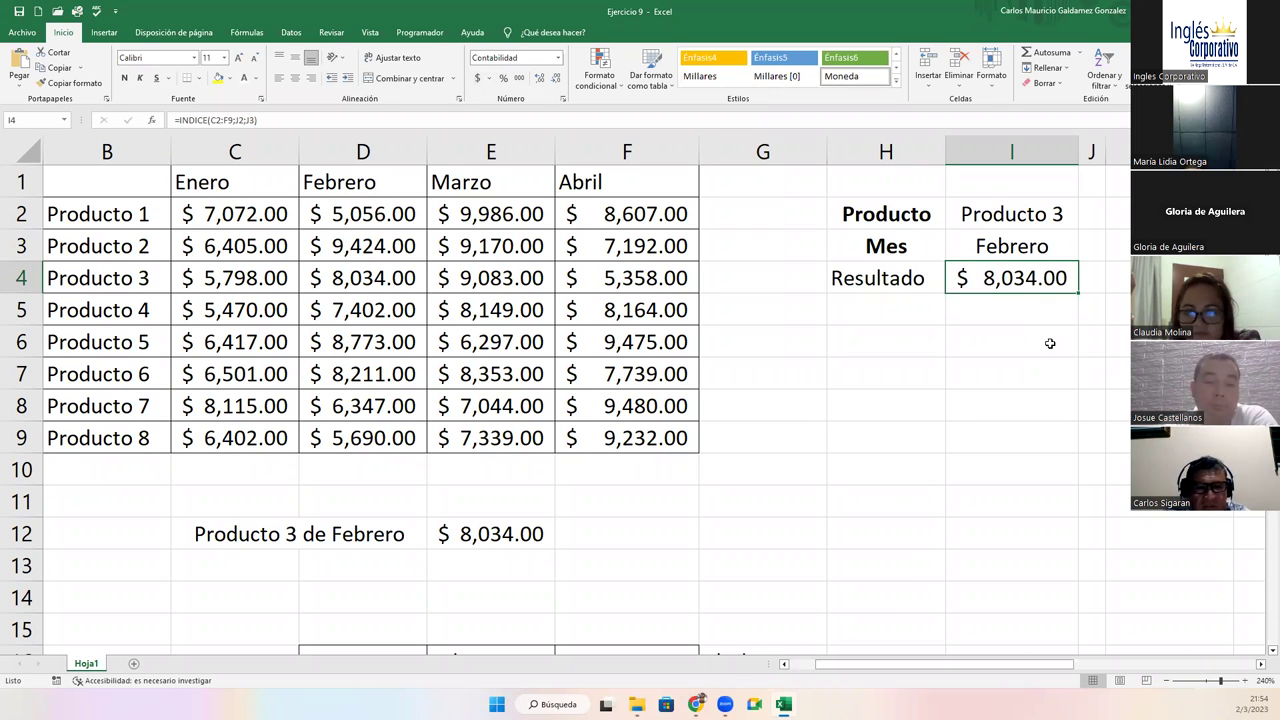
Test the lookup by choosing "Producto 4", "Producto 6" and finally "Producto 8" from the product list in I2.
left_click(1060, 216)
left_click(1084, 222)
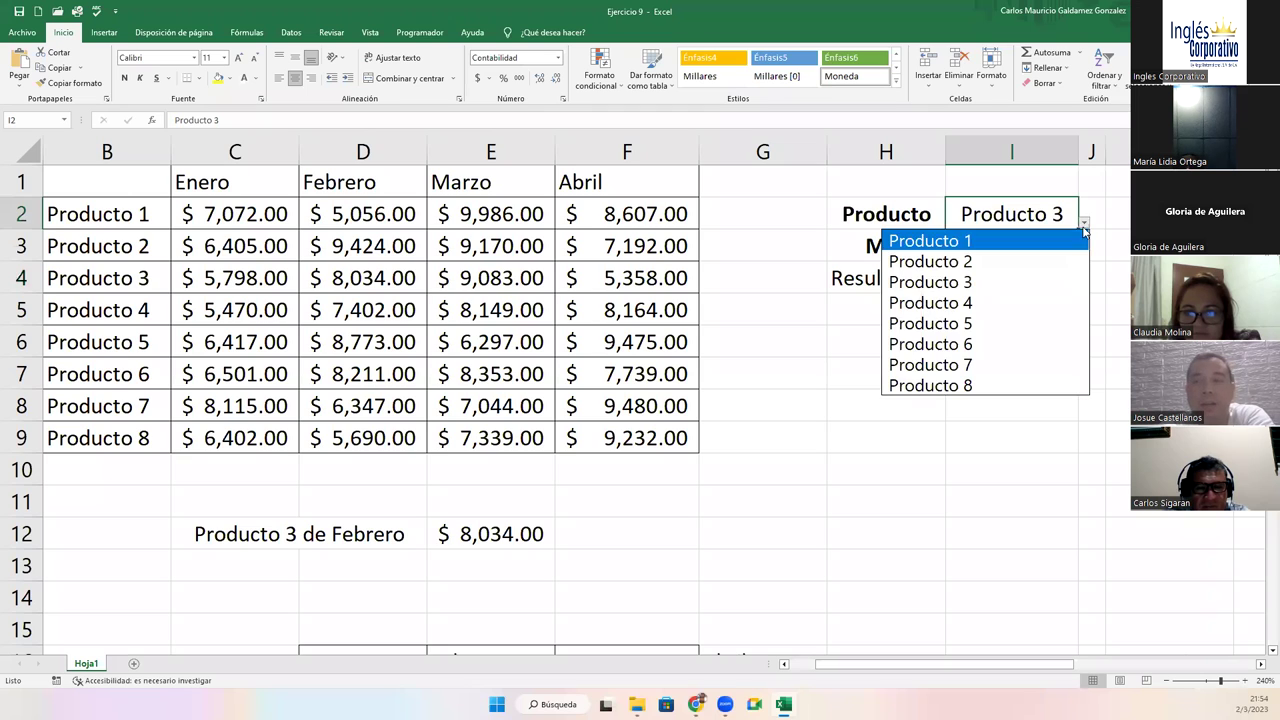
left_click(1047, 303)
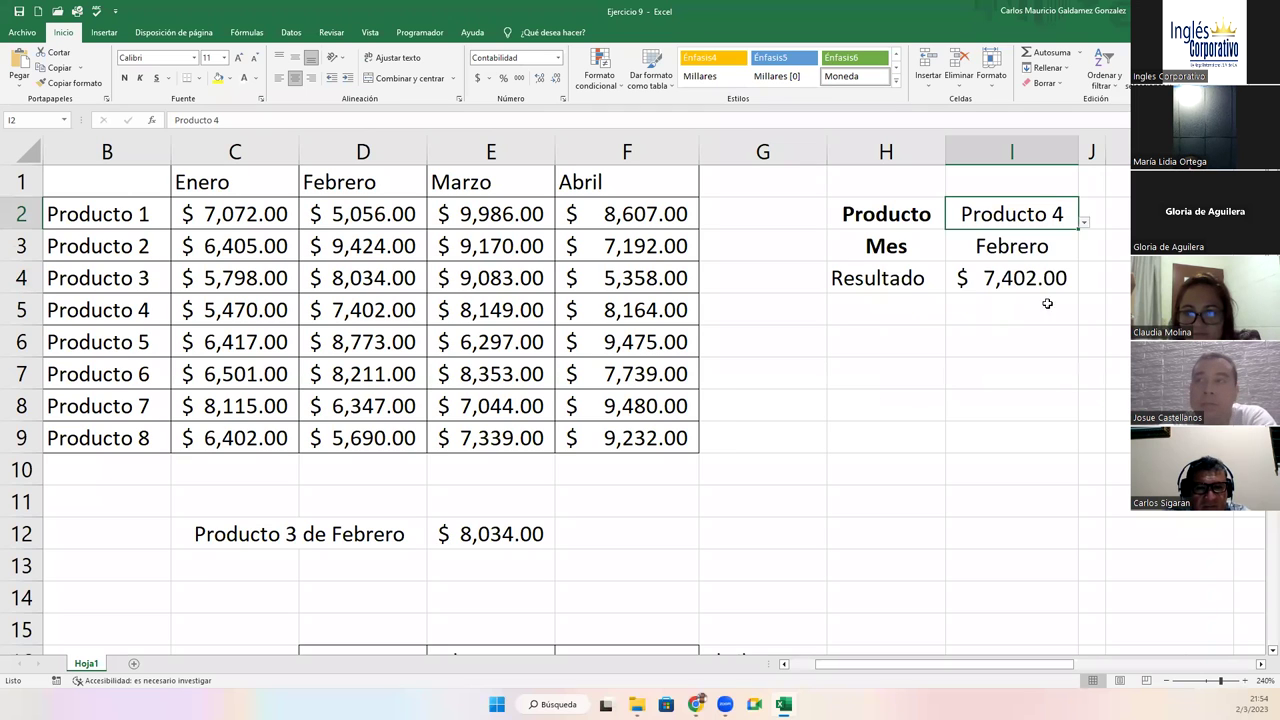
left_click(1084, 222)
left_click(988, 340)
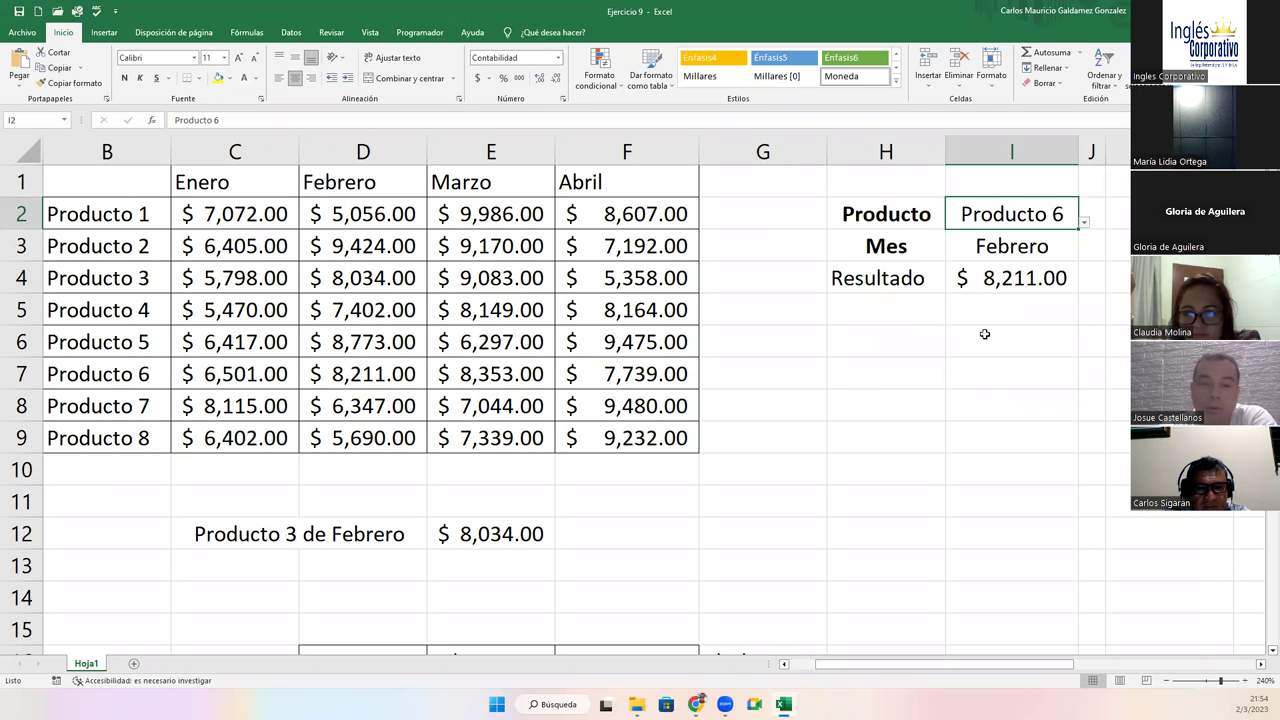
left_click(1083, 223)
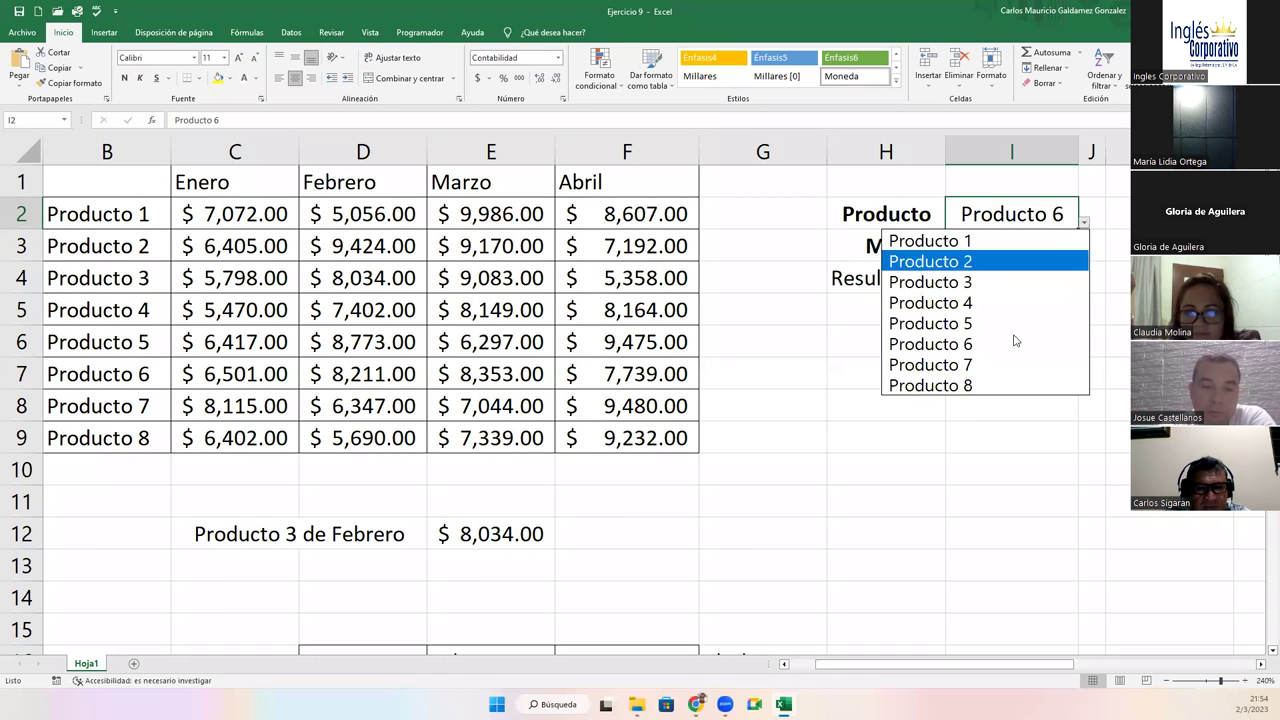
left_click(1040, 386)
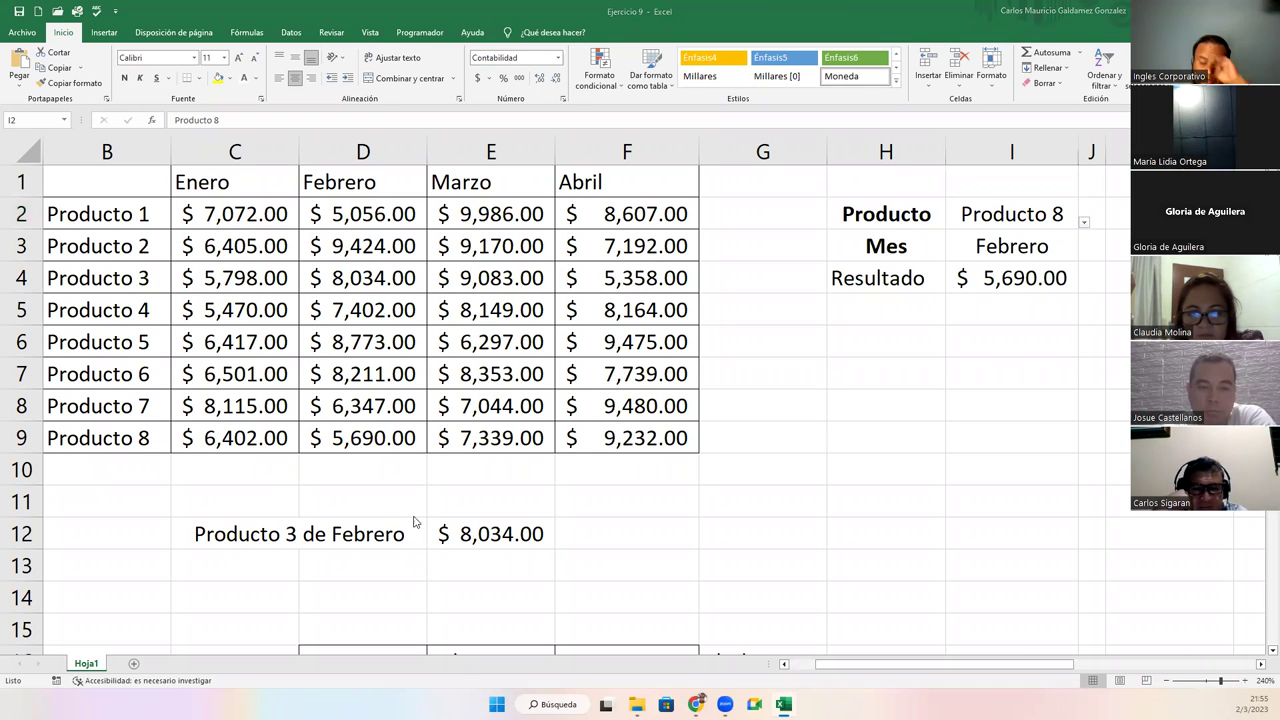
Take a screen snip of the Forma Referencial section with the Categoria A and Categoria B tables.
key("alt+Tab")
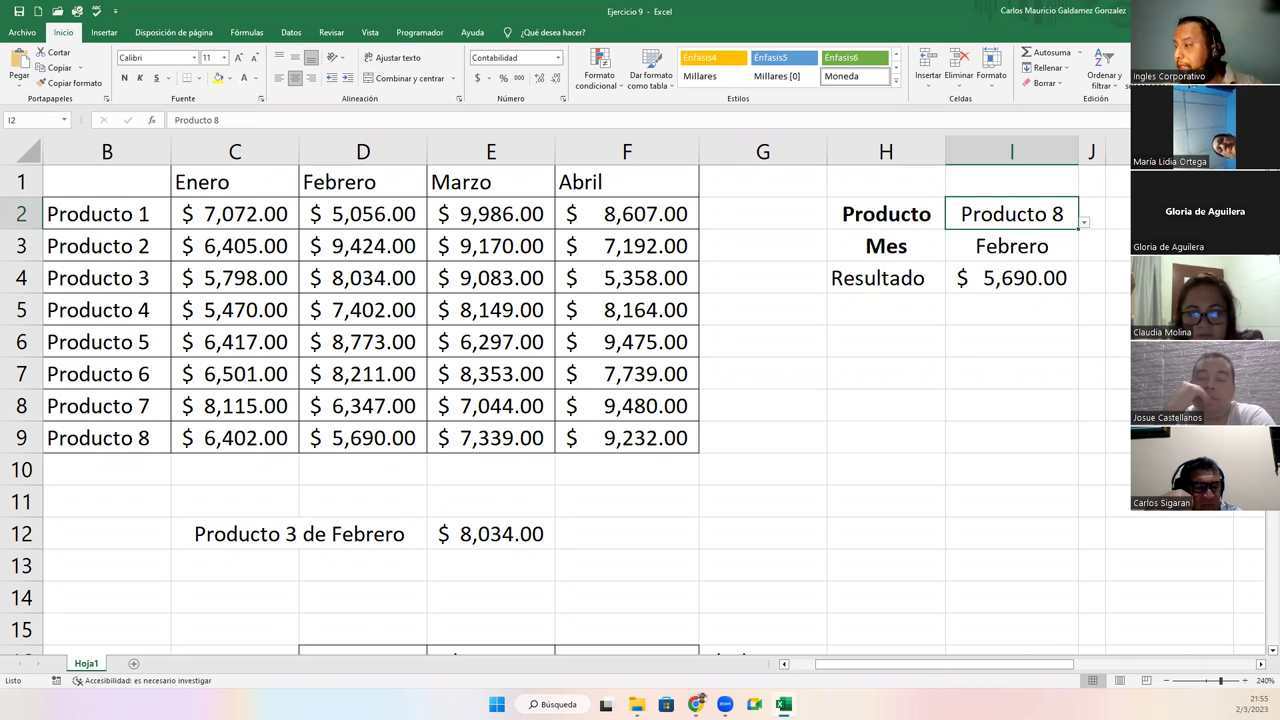
scroll(640, 400, "down", 3)
scroll(1075, 566, "down", 2)
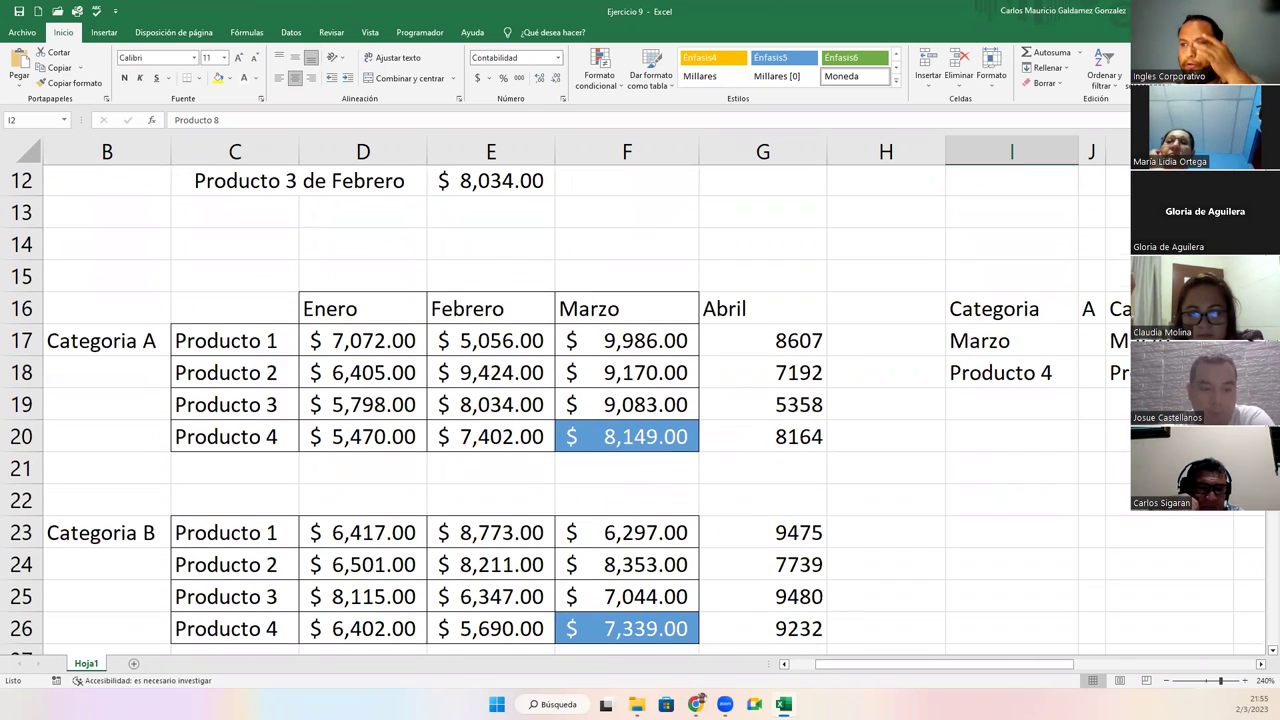
left_click_drag(832, 664, 806, 668)
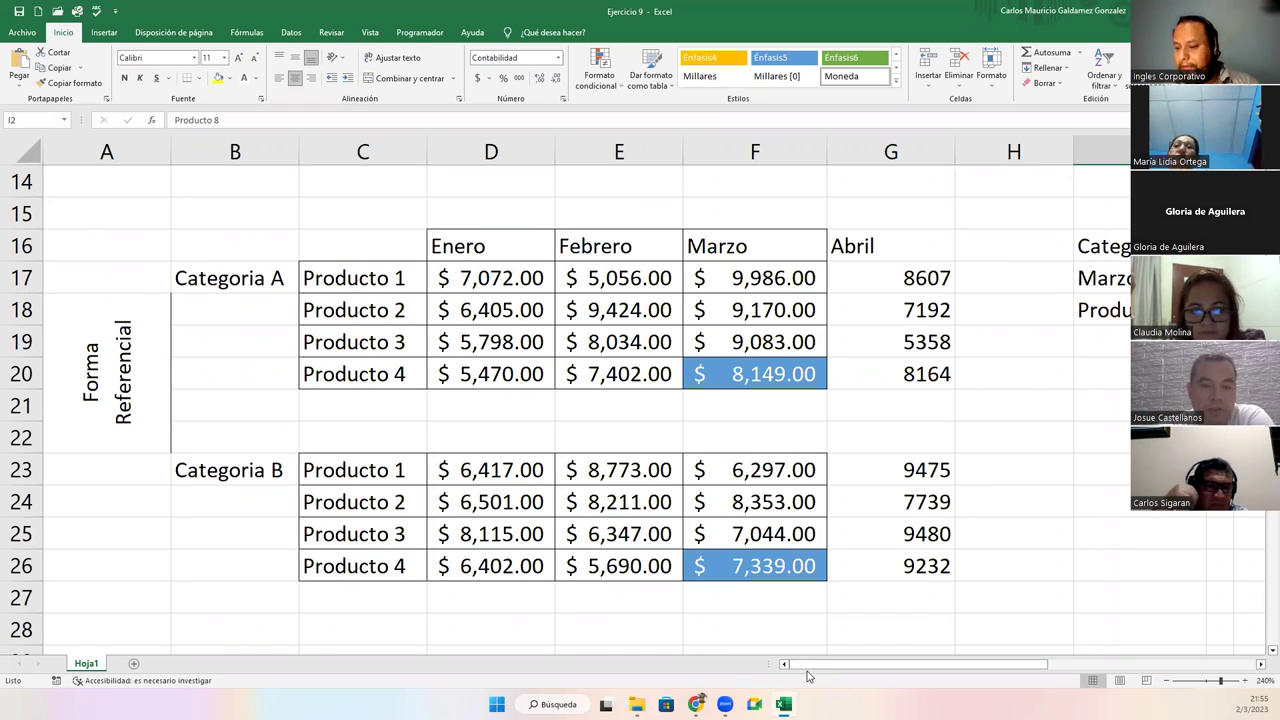
left_click(158, 318)
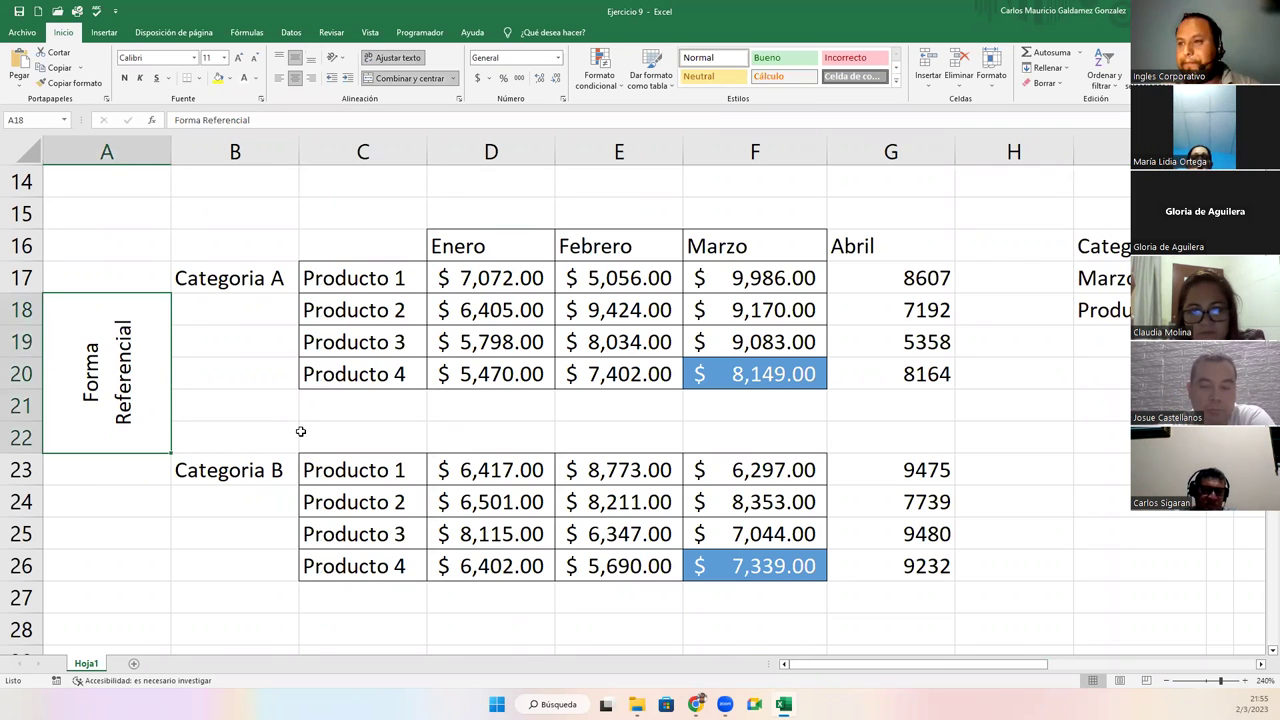
key("super+shift+s")
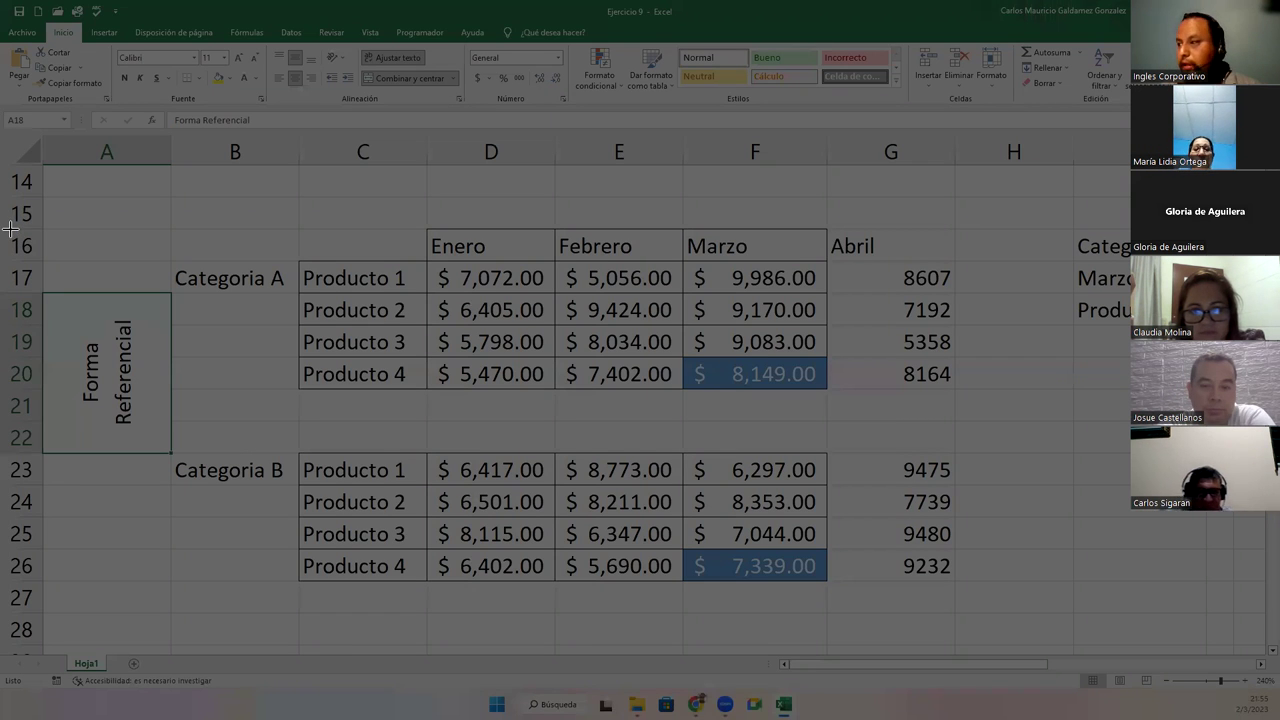
left_click_drag(428, 398, 885, 608)
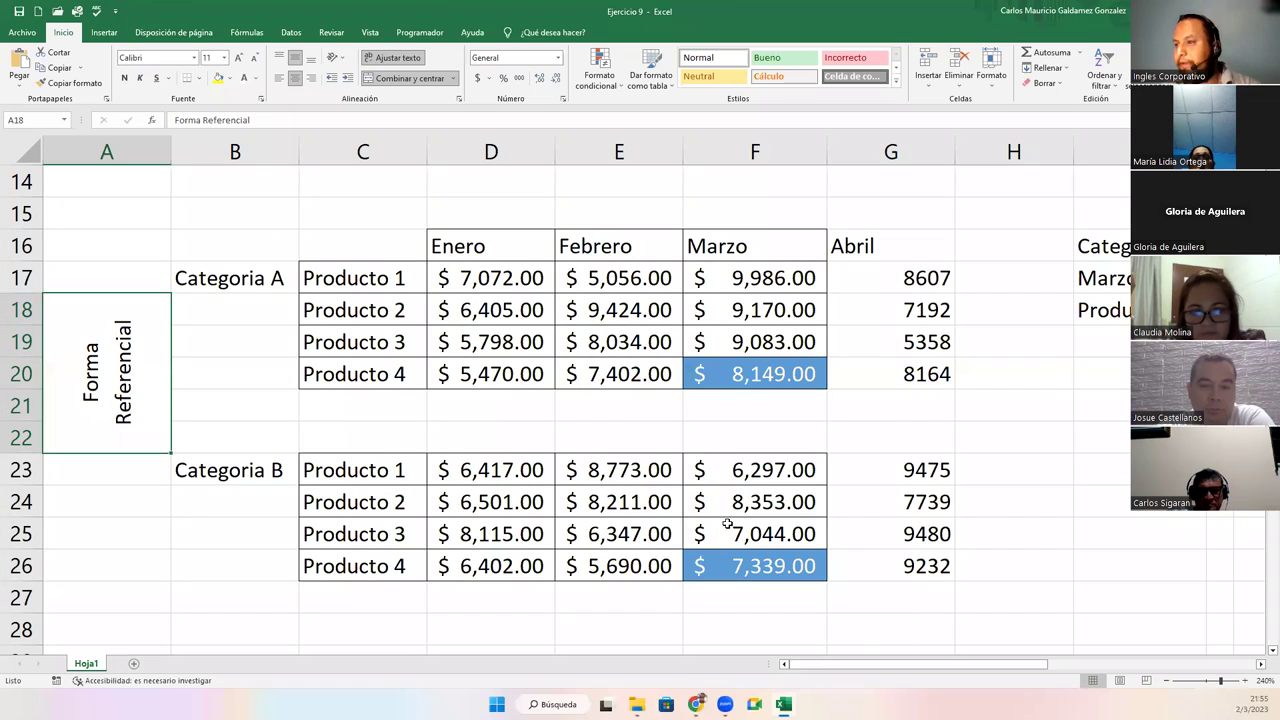
left_click(640, 449)
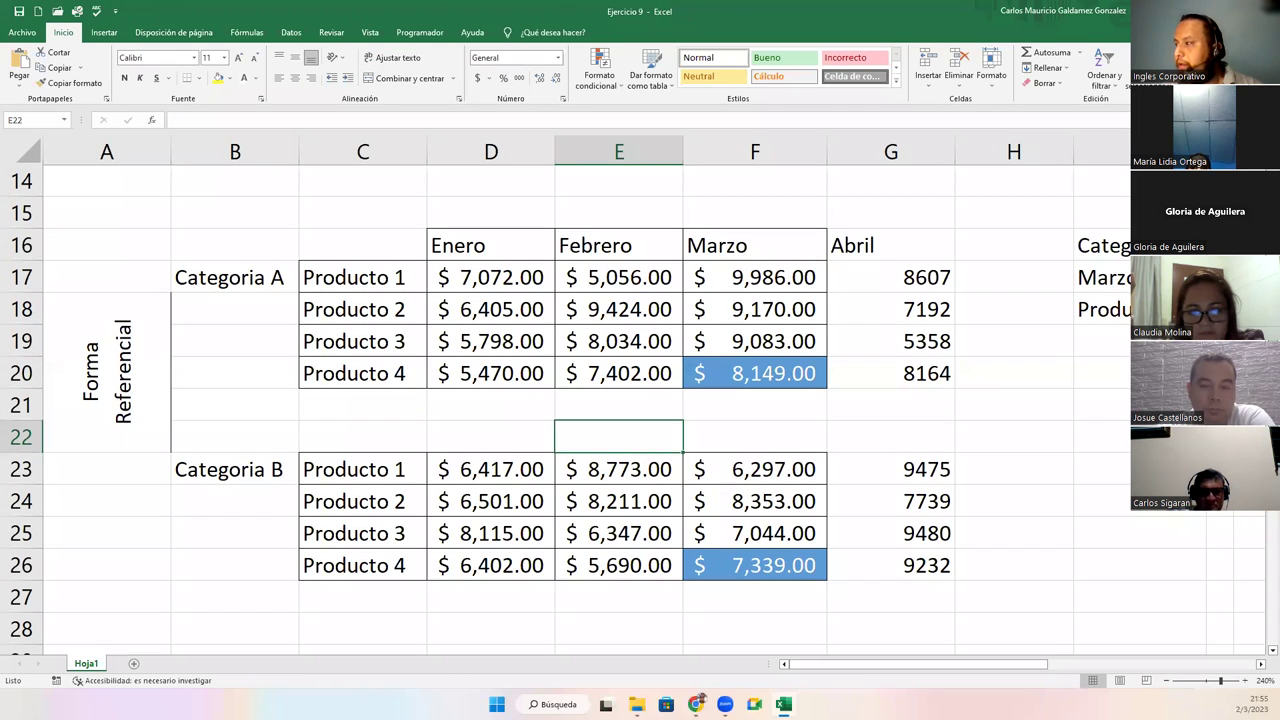
Apply the accounting dollar format to the Abril columns of both category tables, G16:G20 and G23:G26.
scroll(640, 400, "up", 5)
scroll(891, 251, "down", 4)
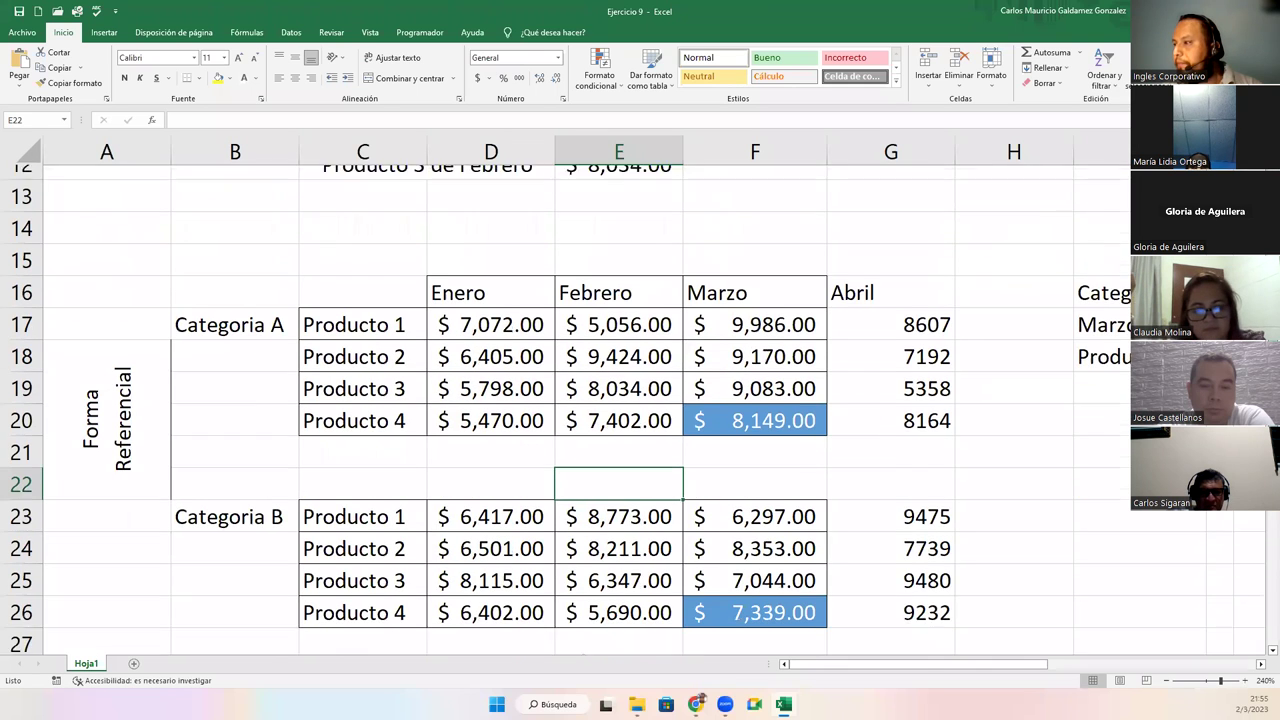
left_click_drag(891, 251, 894, 371)
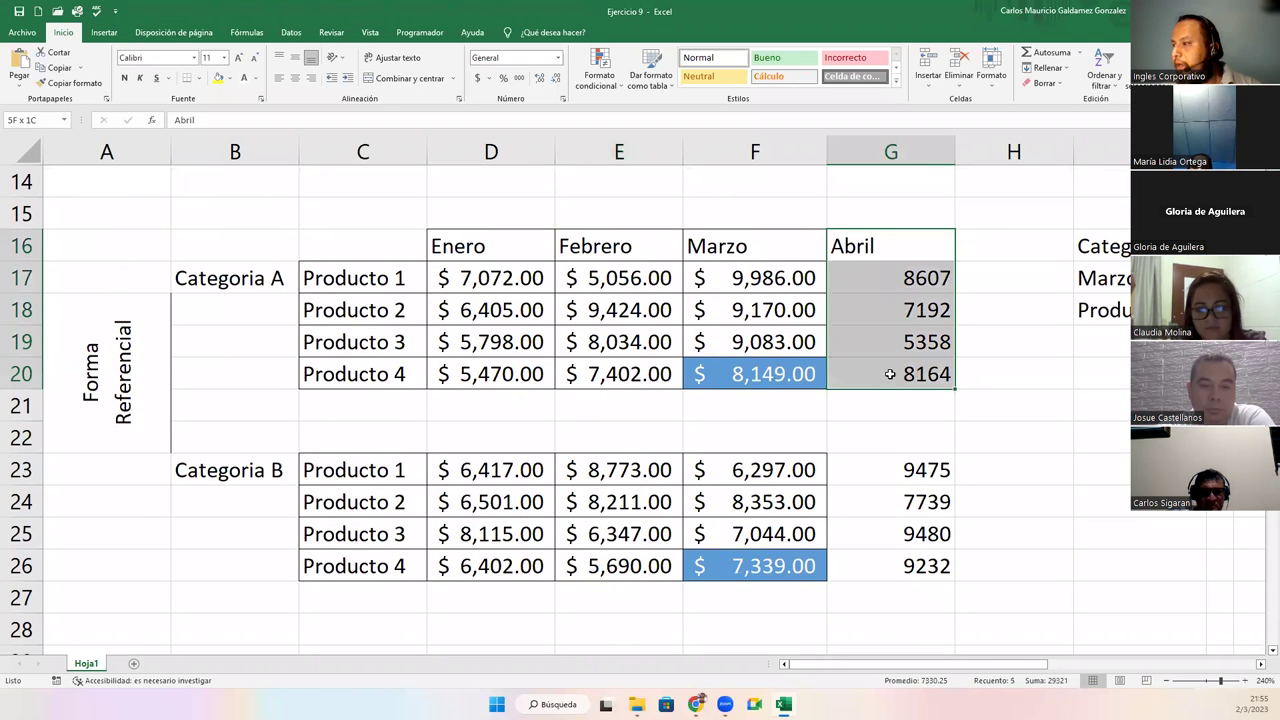
left_click_drag(874, 466, 880, 563)
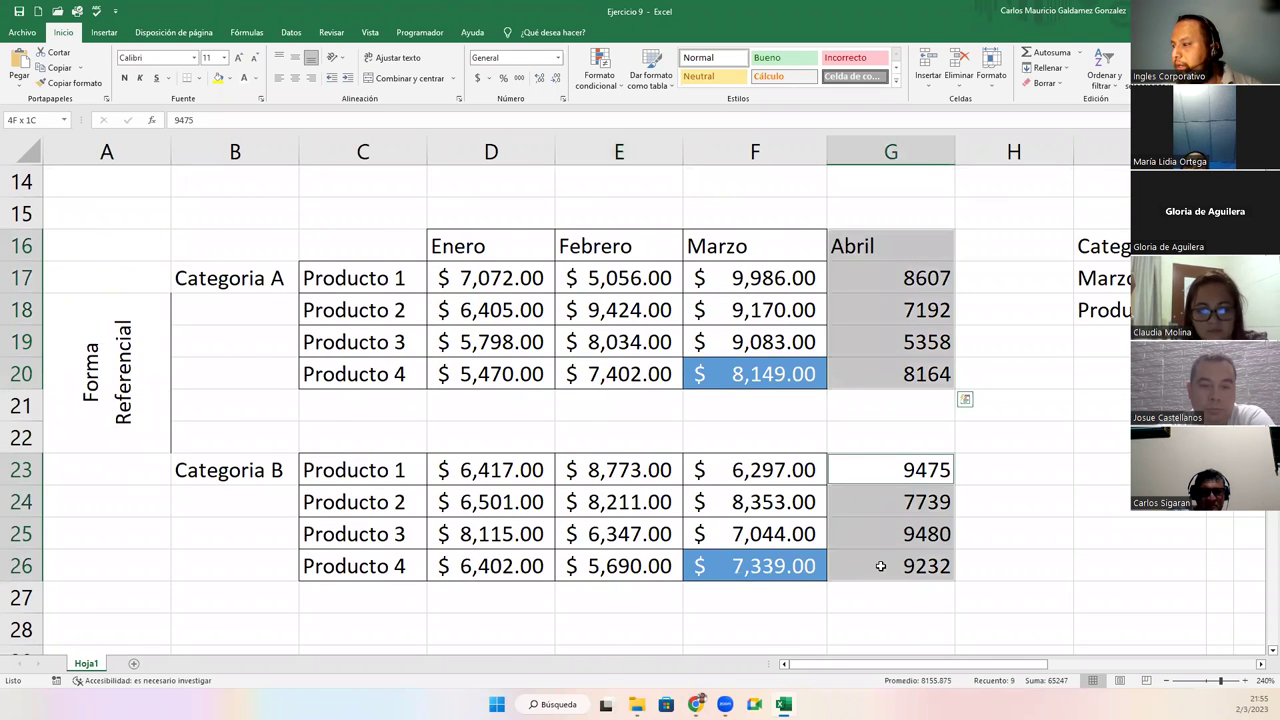
left_click(476, 80)
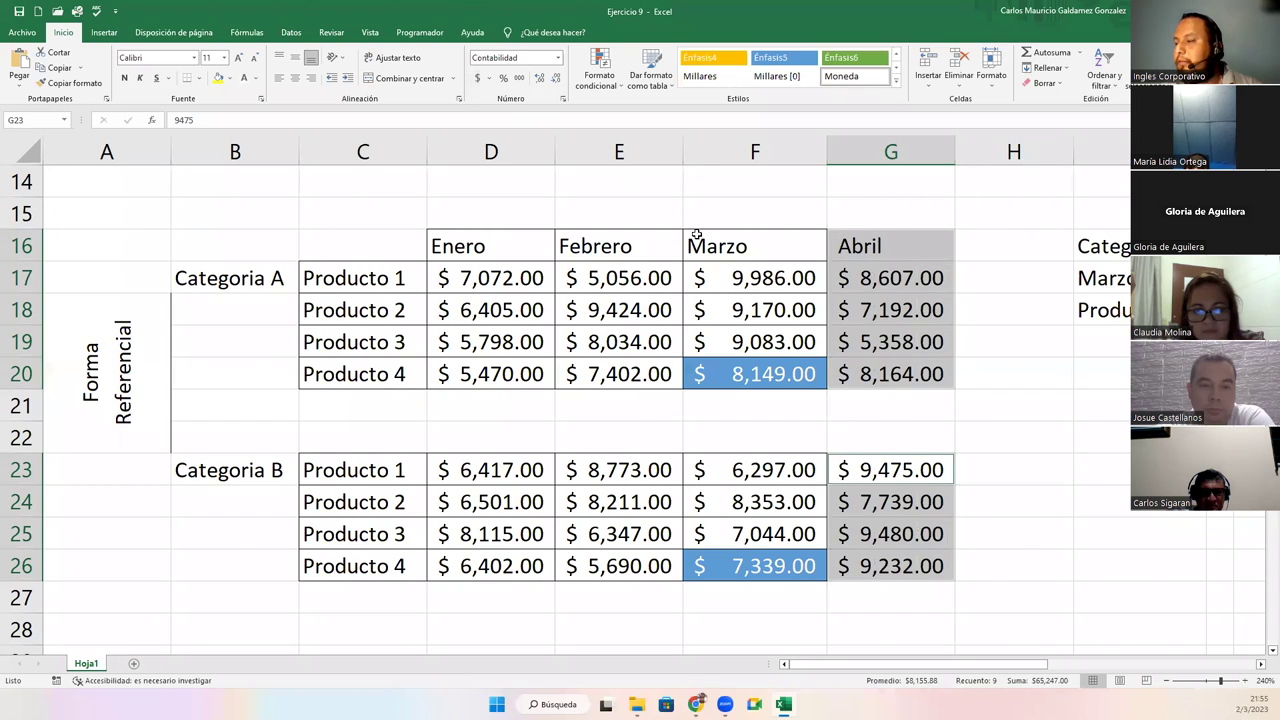
Add all borders to the Abril cells G16:G20 and G23:G26.
left_click(875, 243)
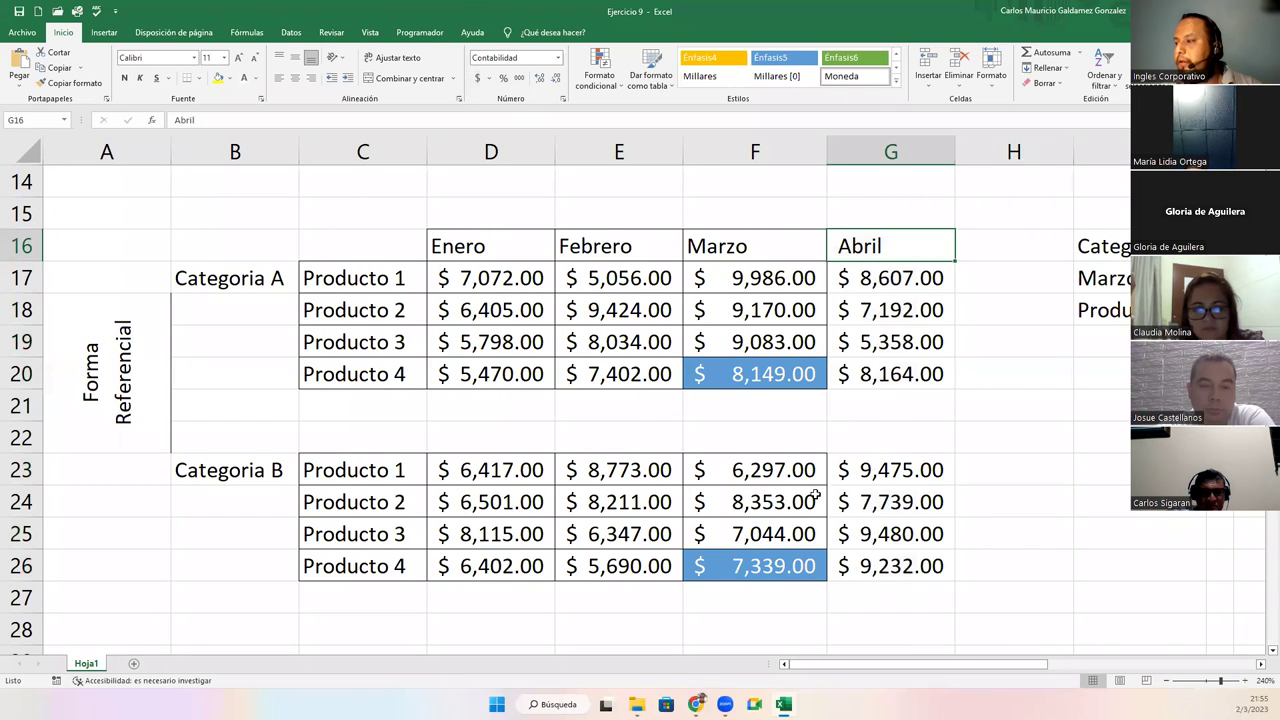
left_click_drag(874, 276, 877, 374)
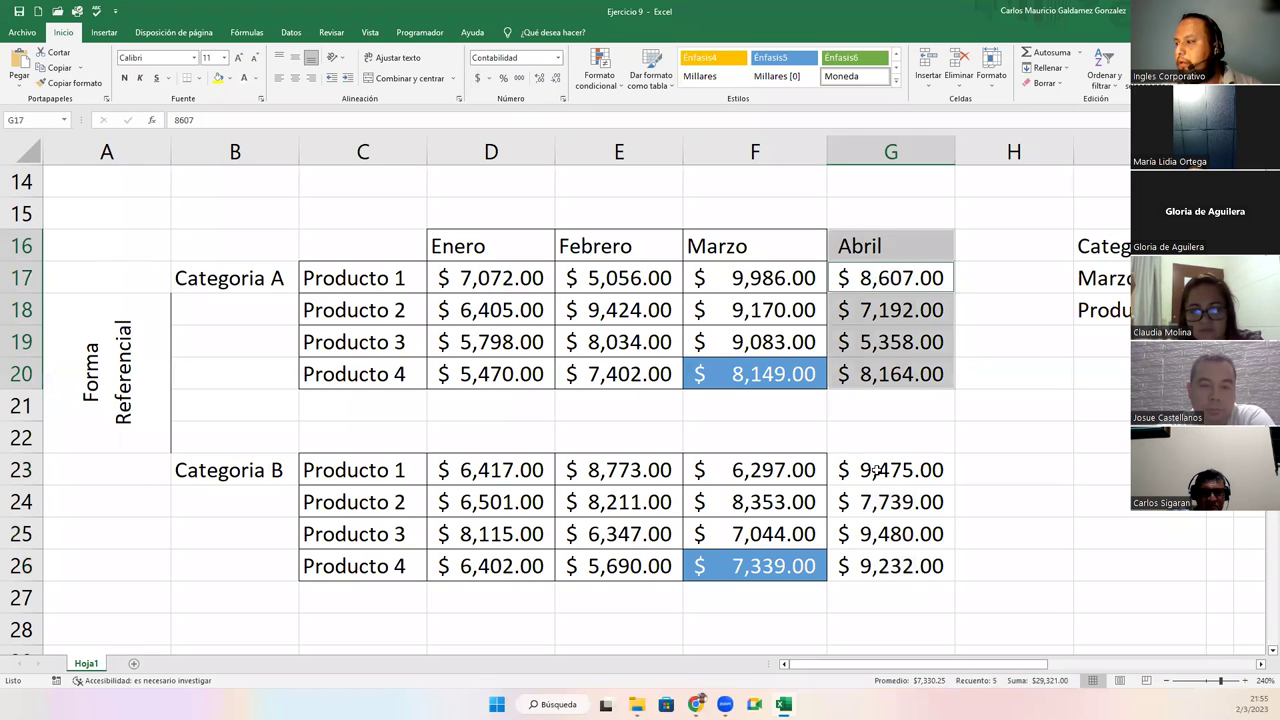
left_click_drag(877, 470, 868, 558)
left_click(199, 80)
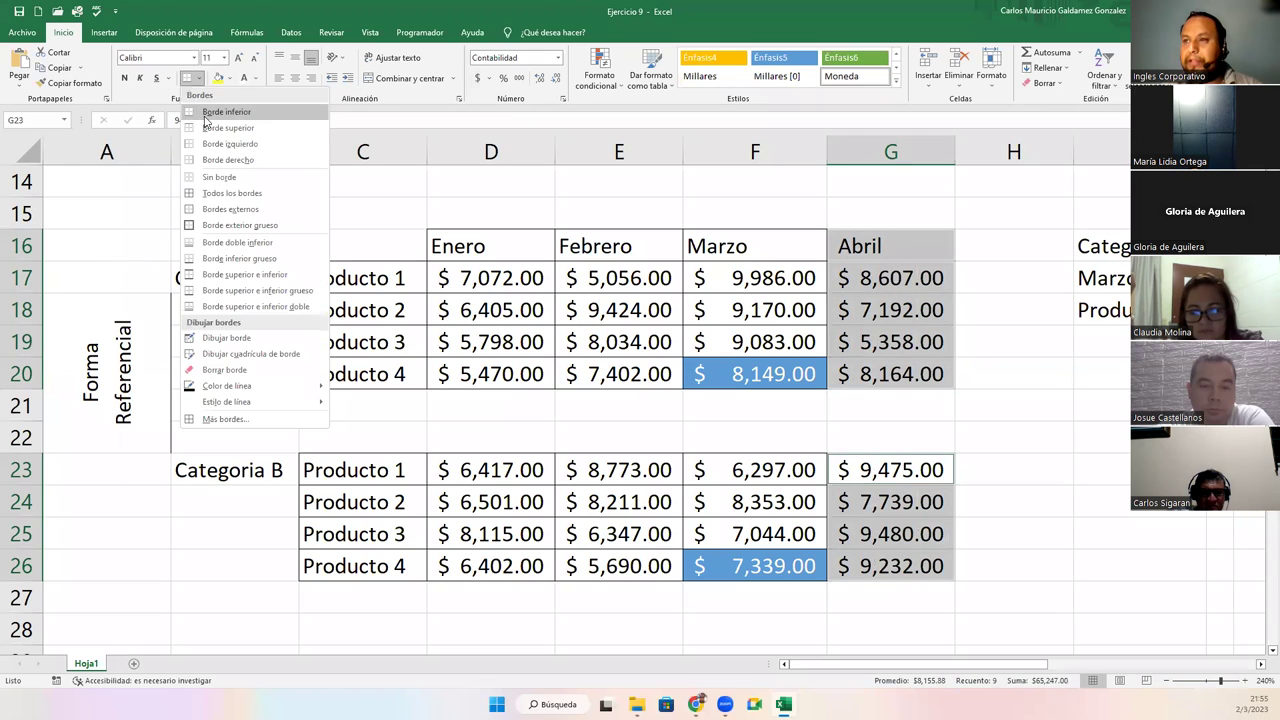
left_click(300, 190)
Take a new screen snip covering the whole Forma Referencial section, including the formatted Abril columns.
left_click(396, 318)
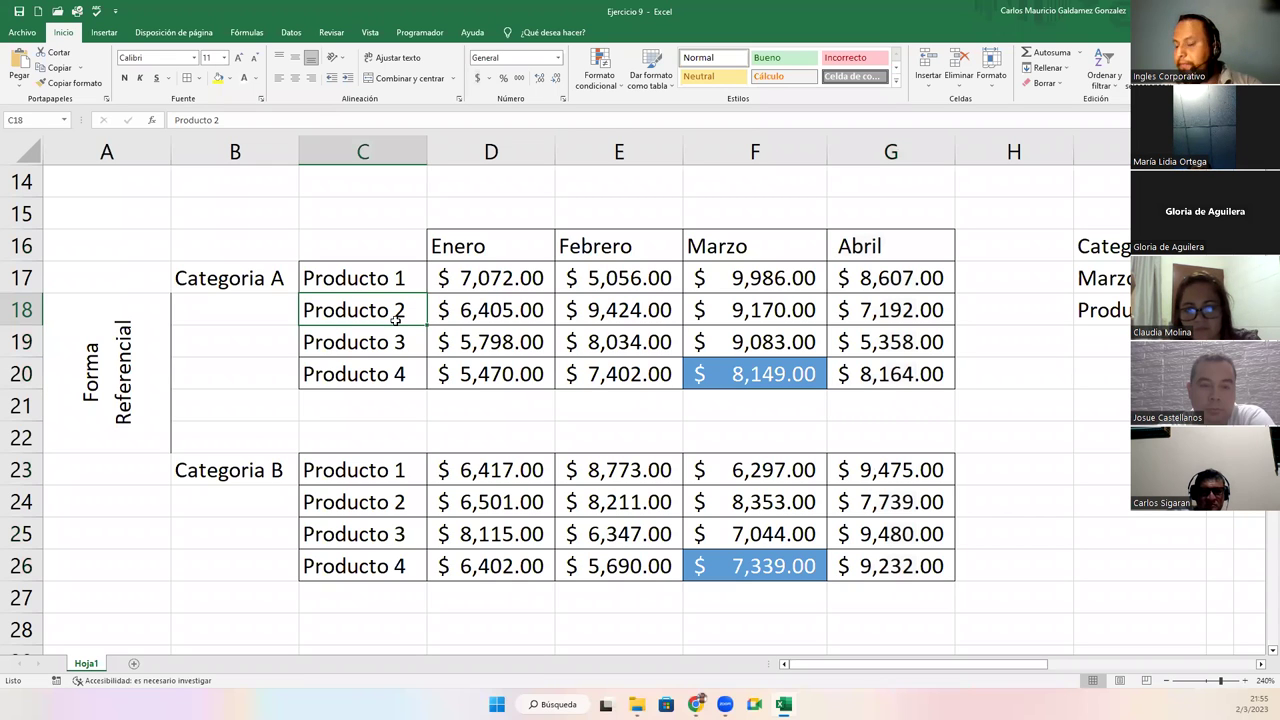
key("super+shift+s")
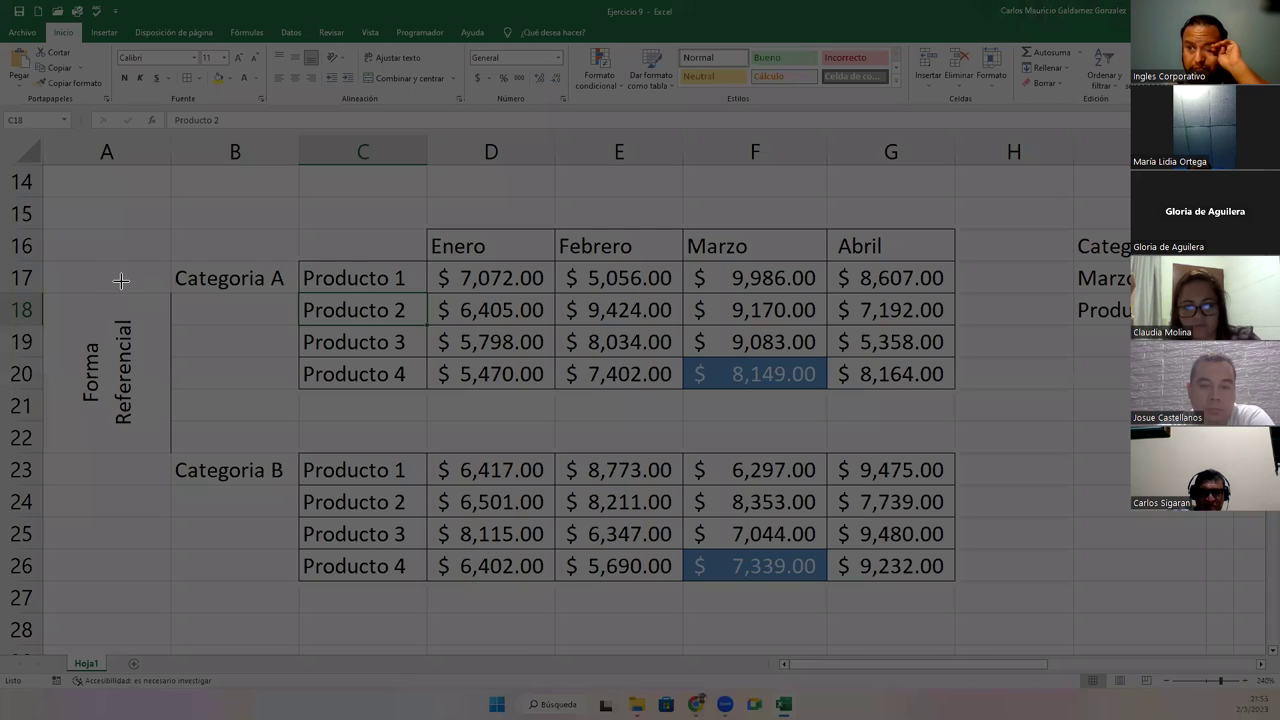
left_click_drag(8, 196, 1030, 618)
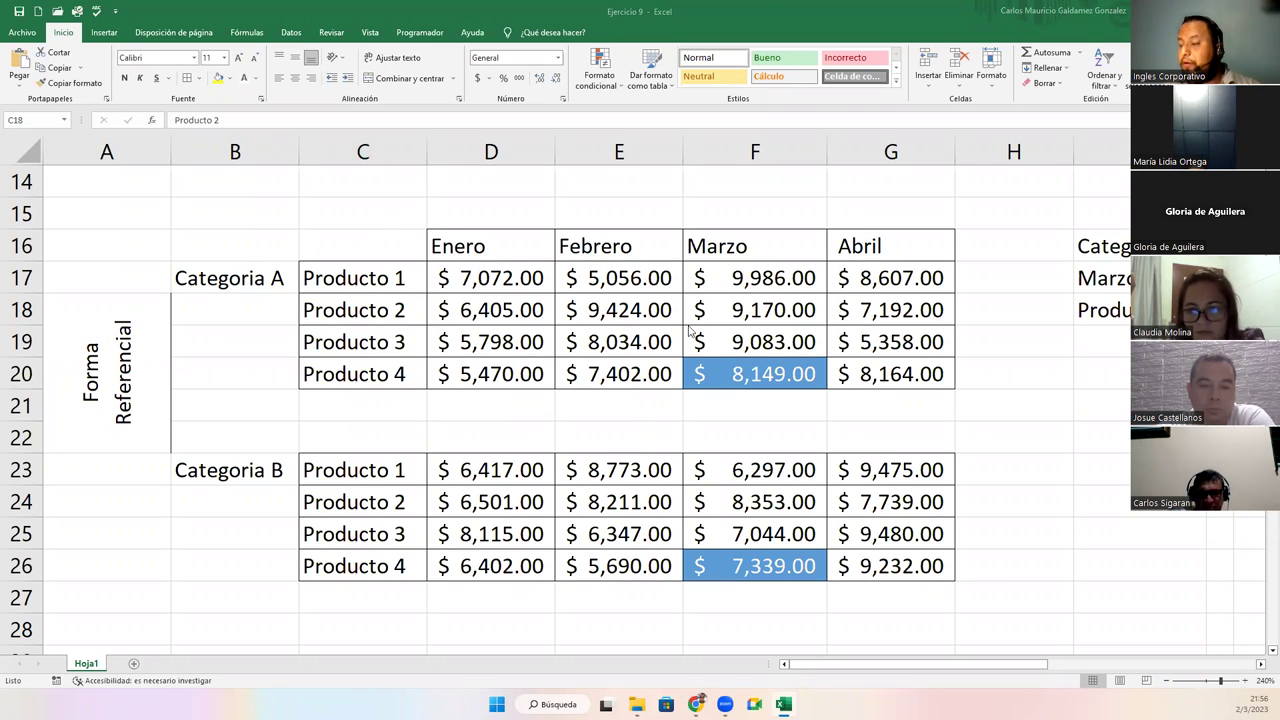
Remove the blue highlighting from F20 and F26 by copying the plain cell format of F19 onto them.
left_click(722, 334)
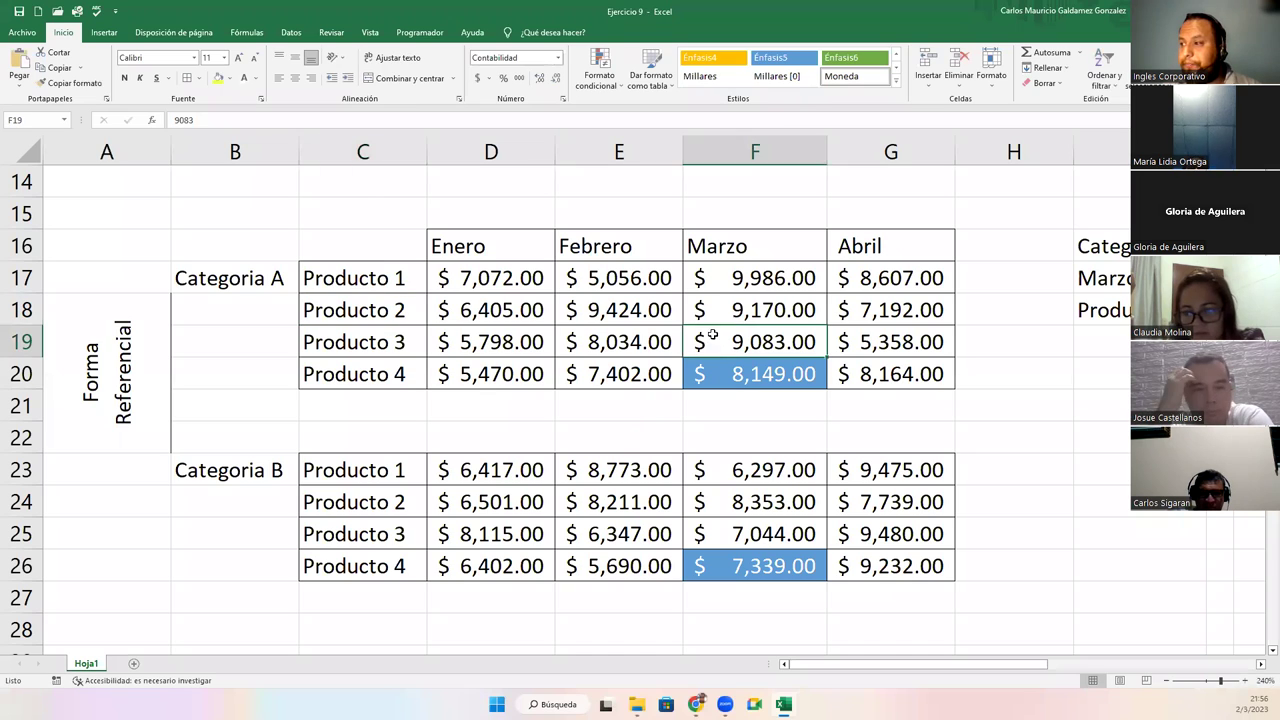
left_click(70, 86)
left_click(730, 375)
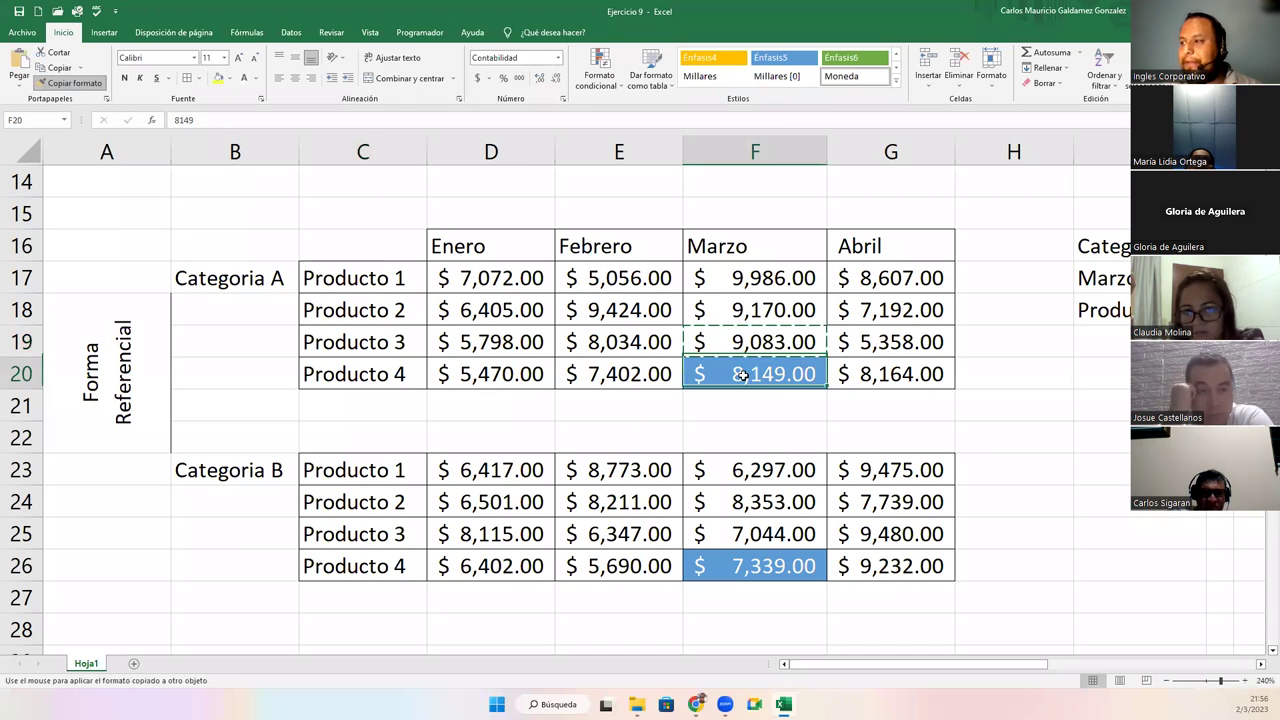
left_click(70, 83)
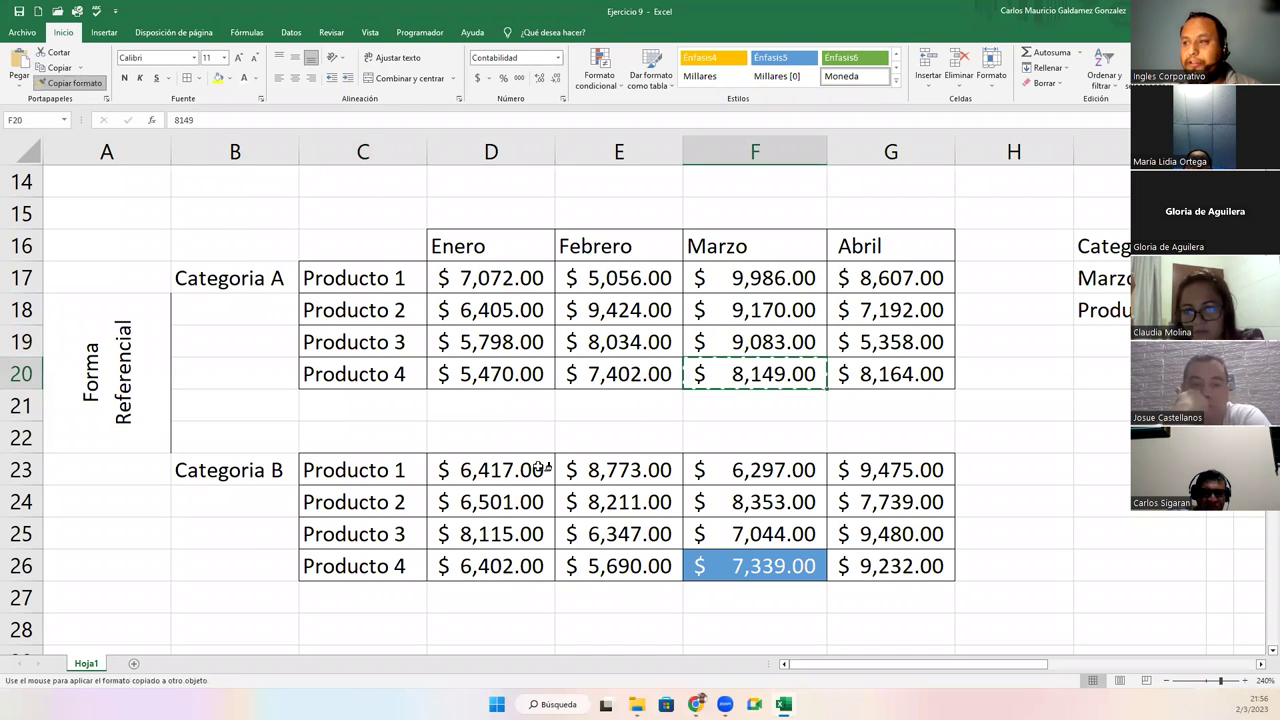
left_click(736, 566)
Compare the Categoria A values in D17:G20 and the Categoria B values in D23:G26 with the Forma Matricial table.
left_click_drag(459, 286, 839, 376)
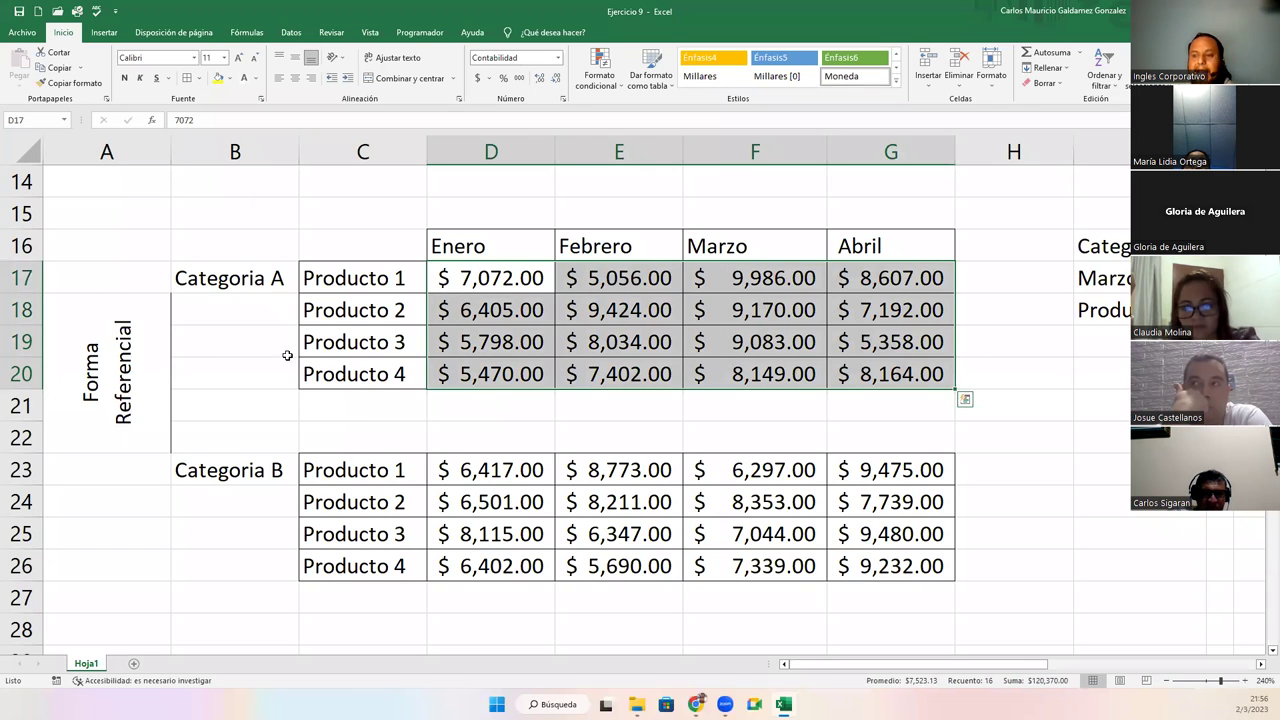
left_click_drag(476, 479, 849, 567)
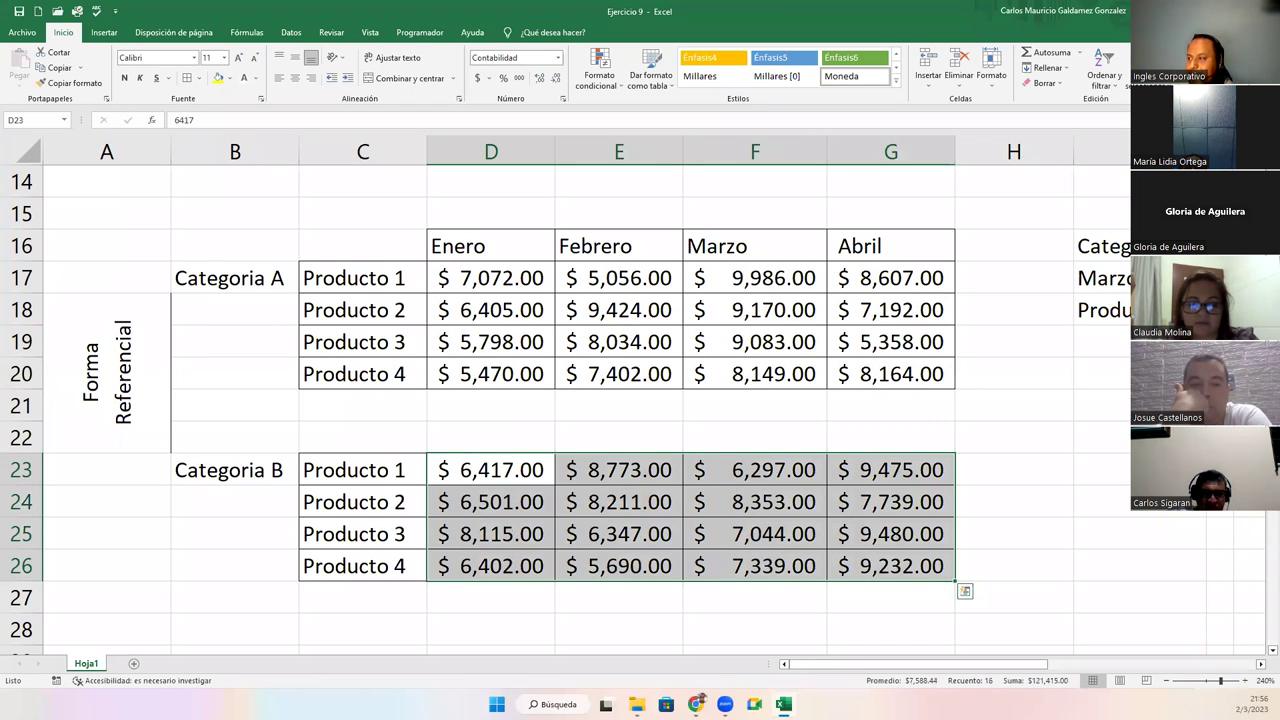
scroll(560, 400, "up", 5)
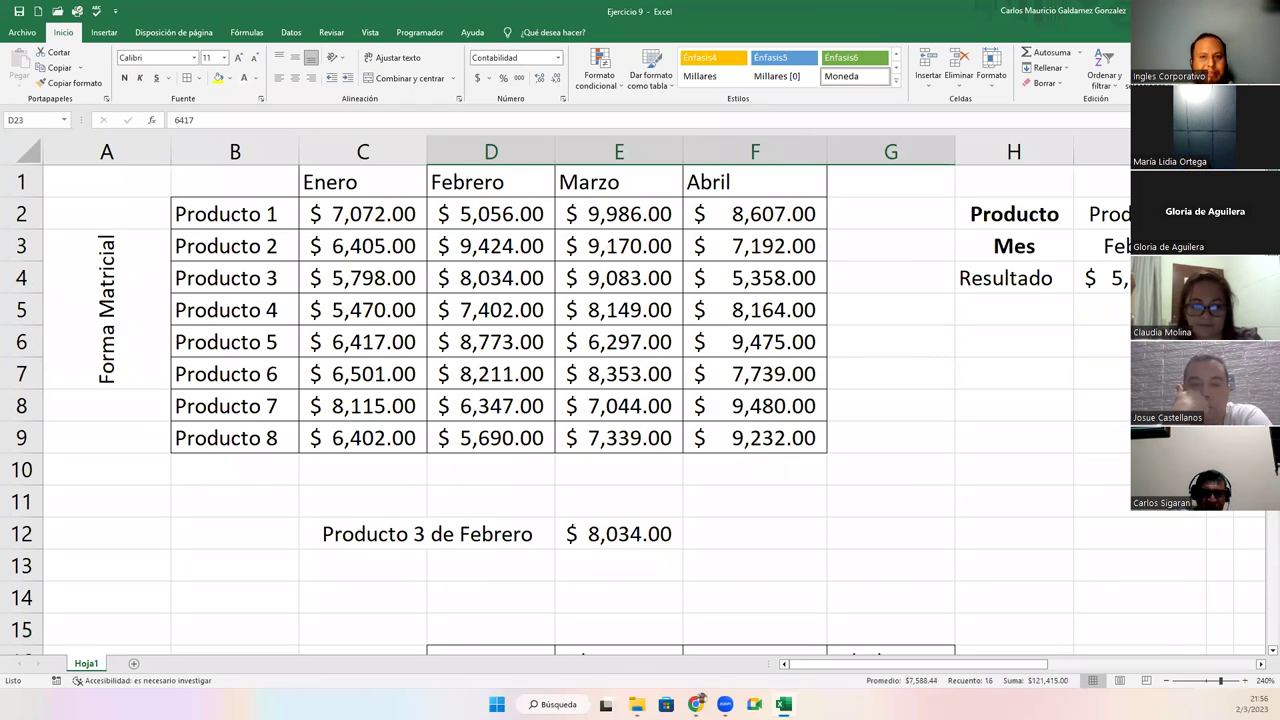
scroll(640, 410, "down", 4)
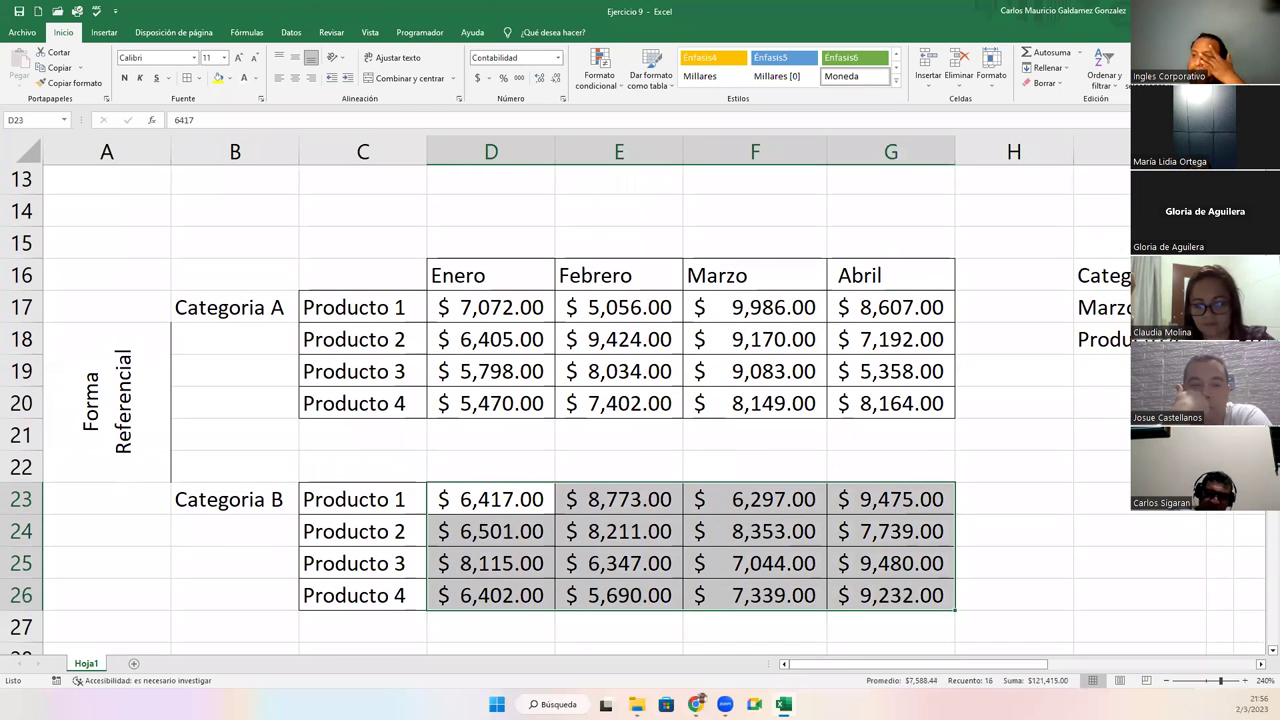
scroll(727, 309, "down", 1)
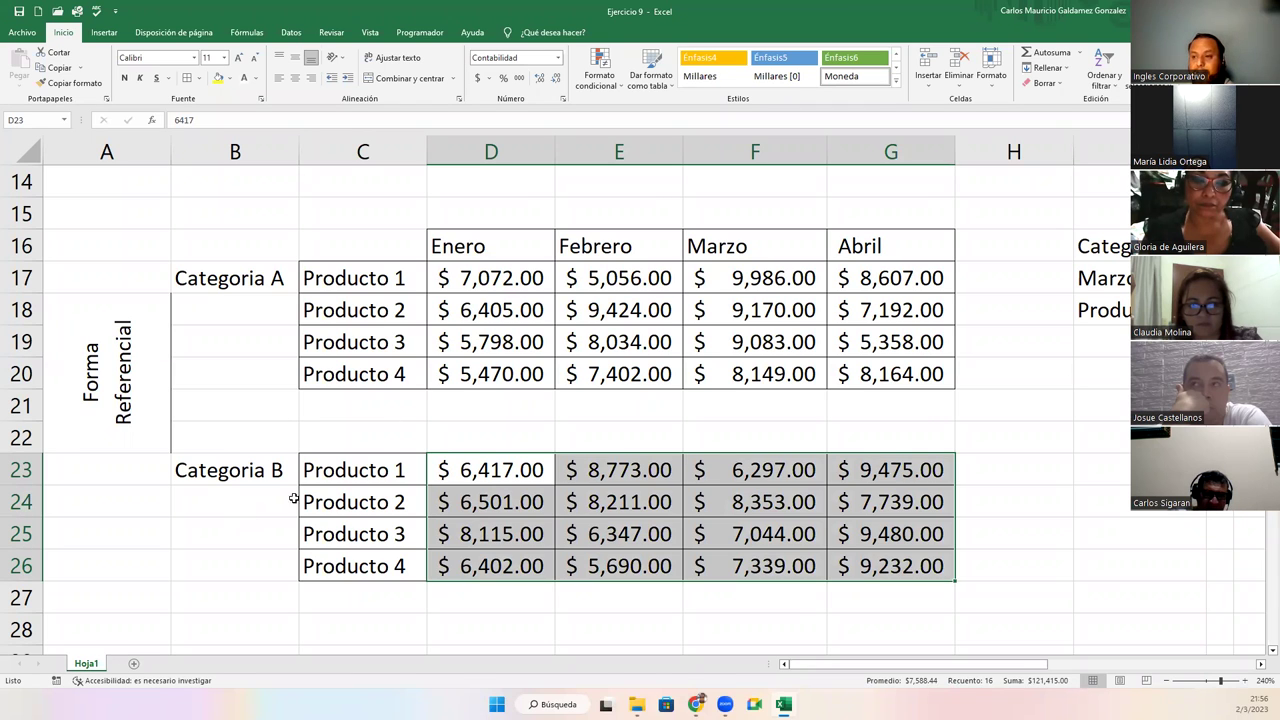
Copy the product names in C17:C20 from Categoria A into C23:C26 of Categoria B.
left_click_drag(339, 277, 345, 362)
key("ctrl+c")
left_click(366, 470)
key("ctrl+v")
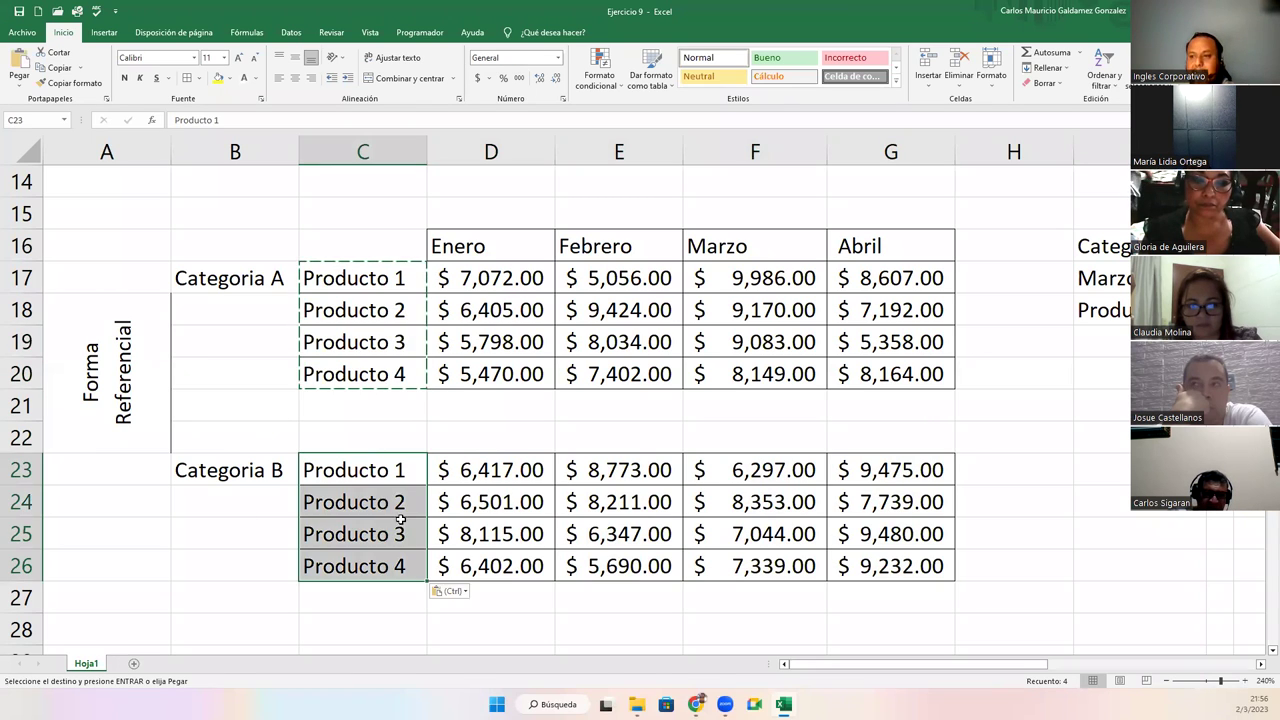
Check the two category labels in B17 and B23 and examine the INDICE formula in cell J17.
left_click(220, 288)
left_click(229, 481)
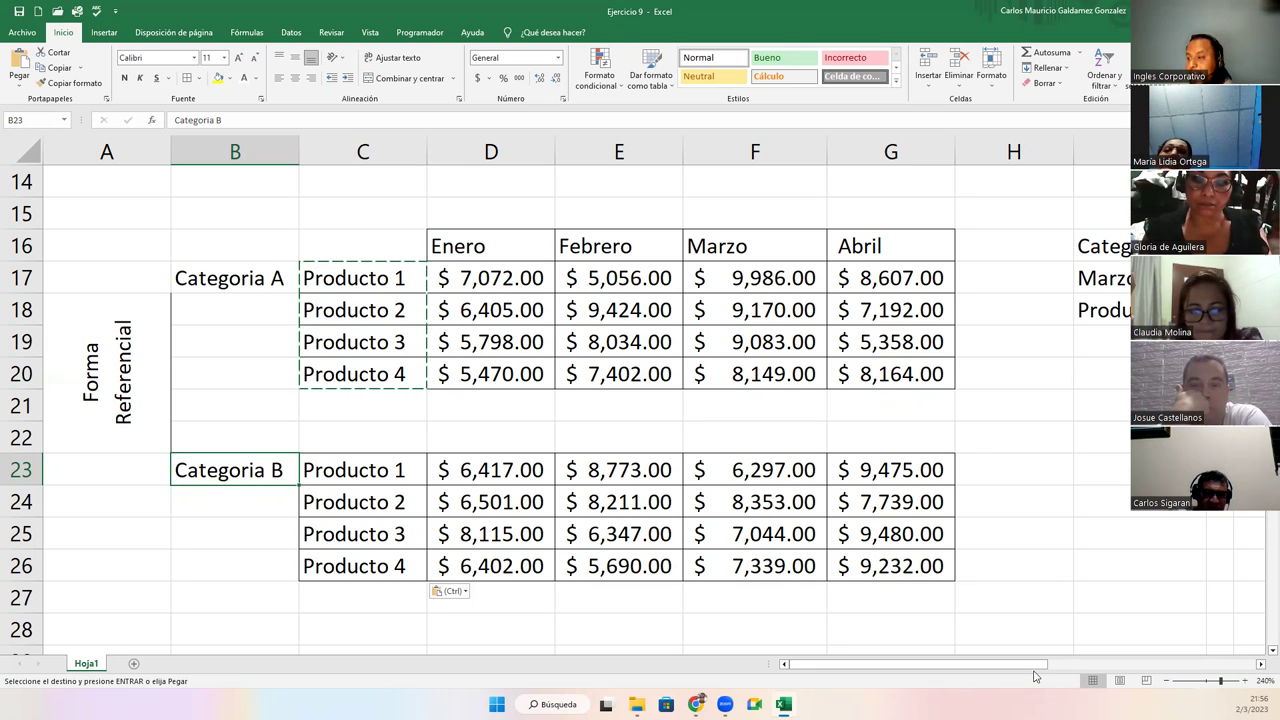
left_click(1168, 682)
left_click(1168, 682)
left_click(1168, 682)
left_click(1168, 682)
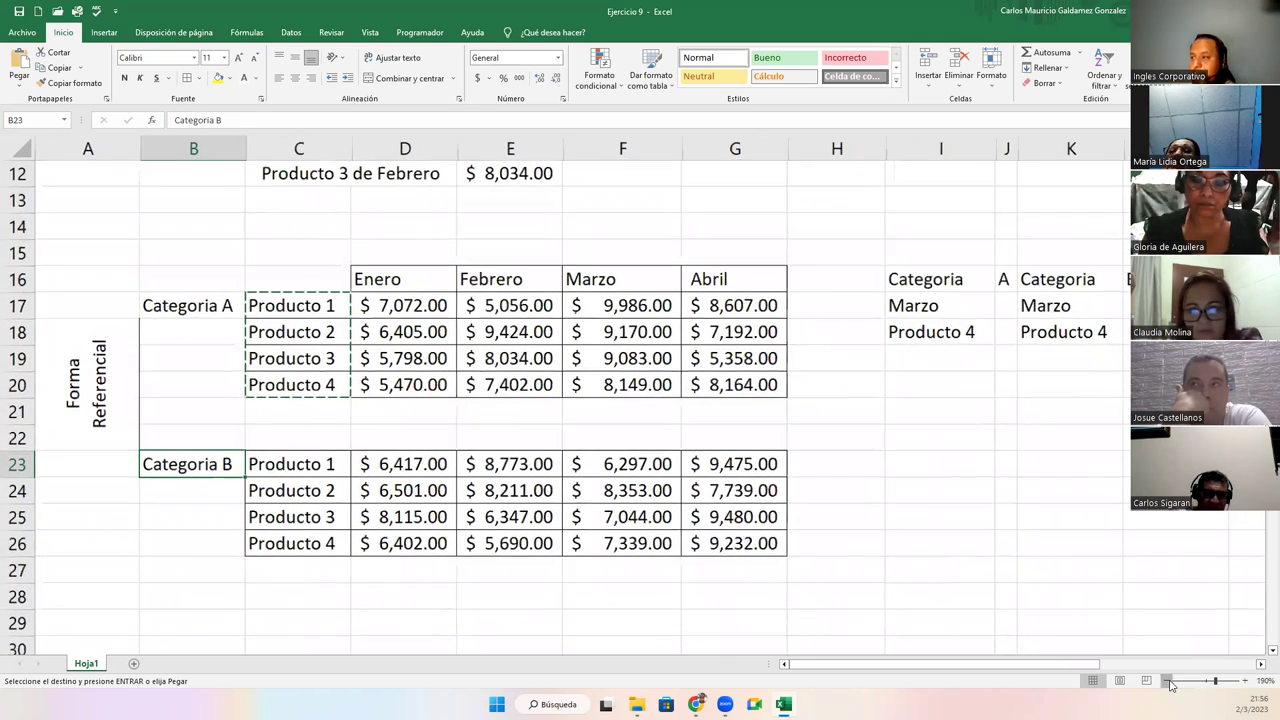
left_click(1168, 682)
left_click(1262, 653)
left_click(1262, 653)
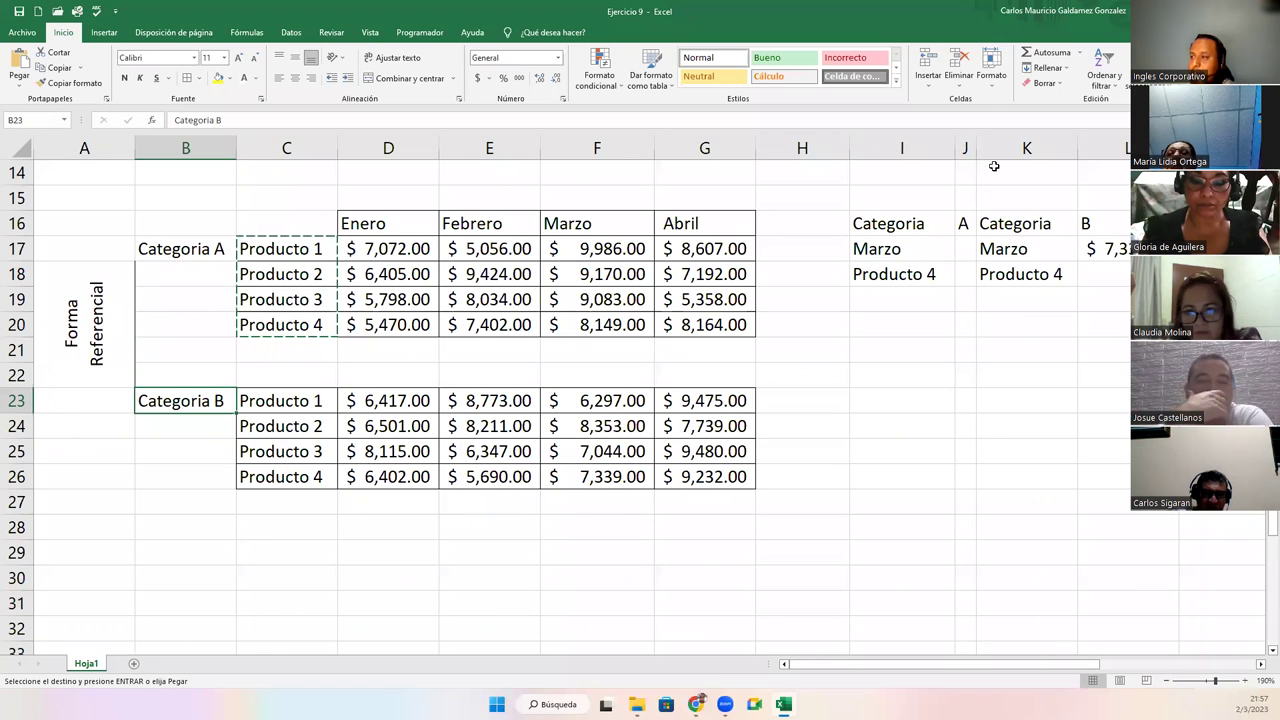
left_click(965, 251)
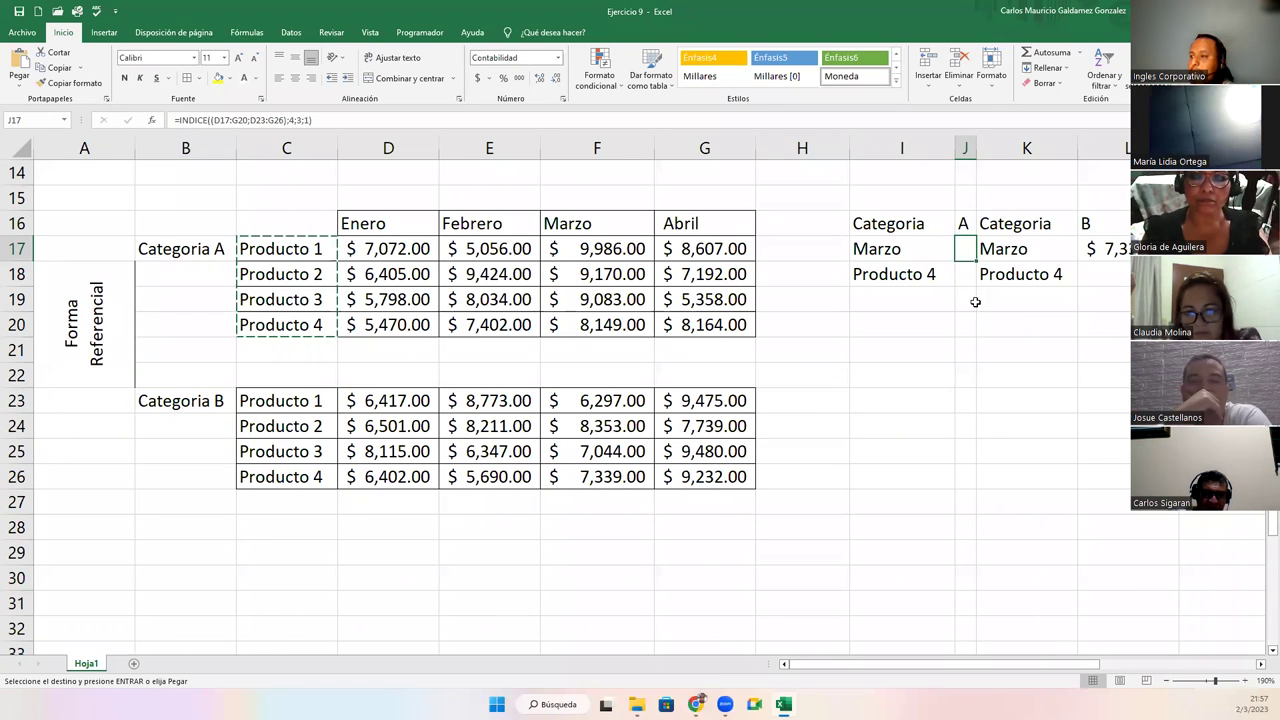
Widen column J to reveal its contents and move the category lookup block from I16:L18 to C29:F31.
left_click_drag(980, 150, 1013, 158)
double_click(1014, 156)
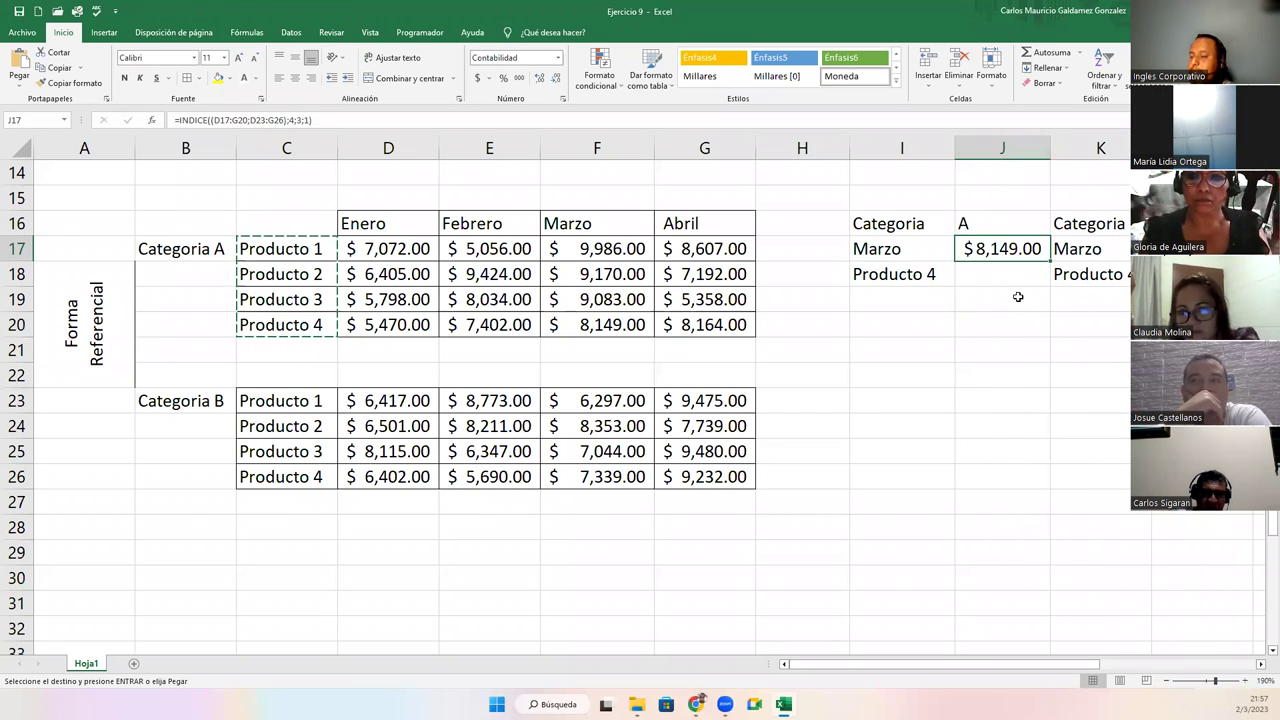
left_click(1016, 279)
left_click_drag(910, 222, 531, 592)
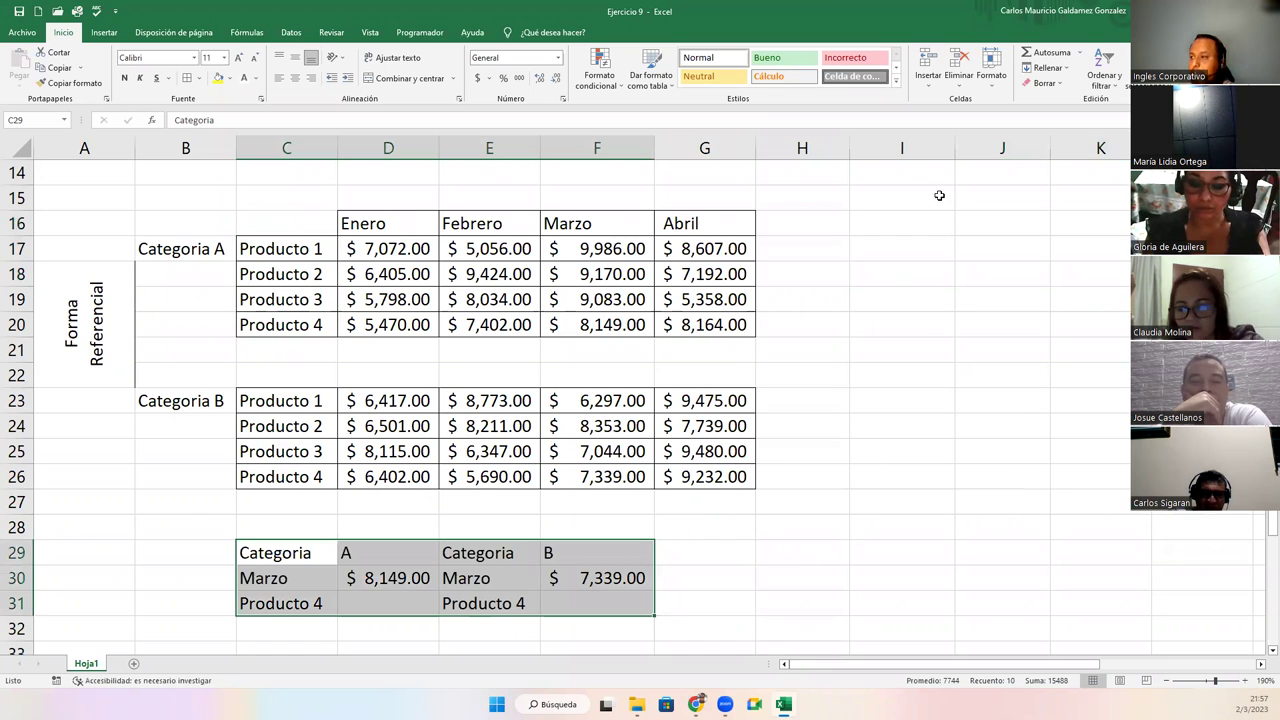
Narrow column J back to a slim helper column.
left_click(956, 149)
left_click_drag(1051, 151, 973, 151)
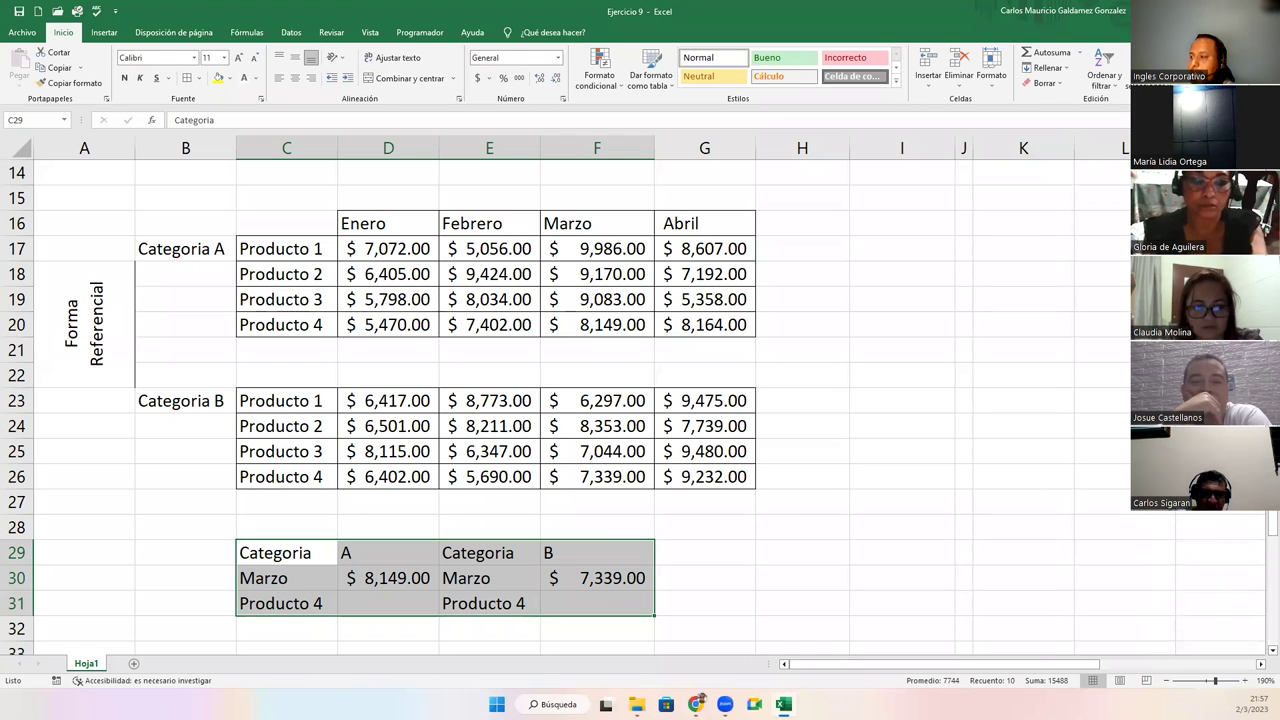
scroll(640, 400, "up", 5)
scroll(640, 400, "down", 4)
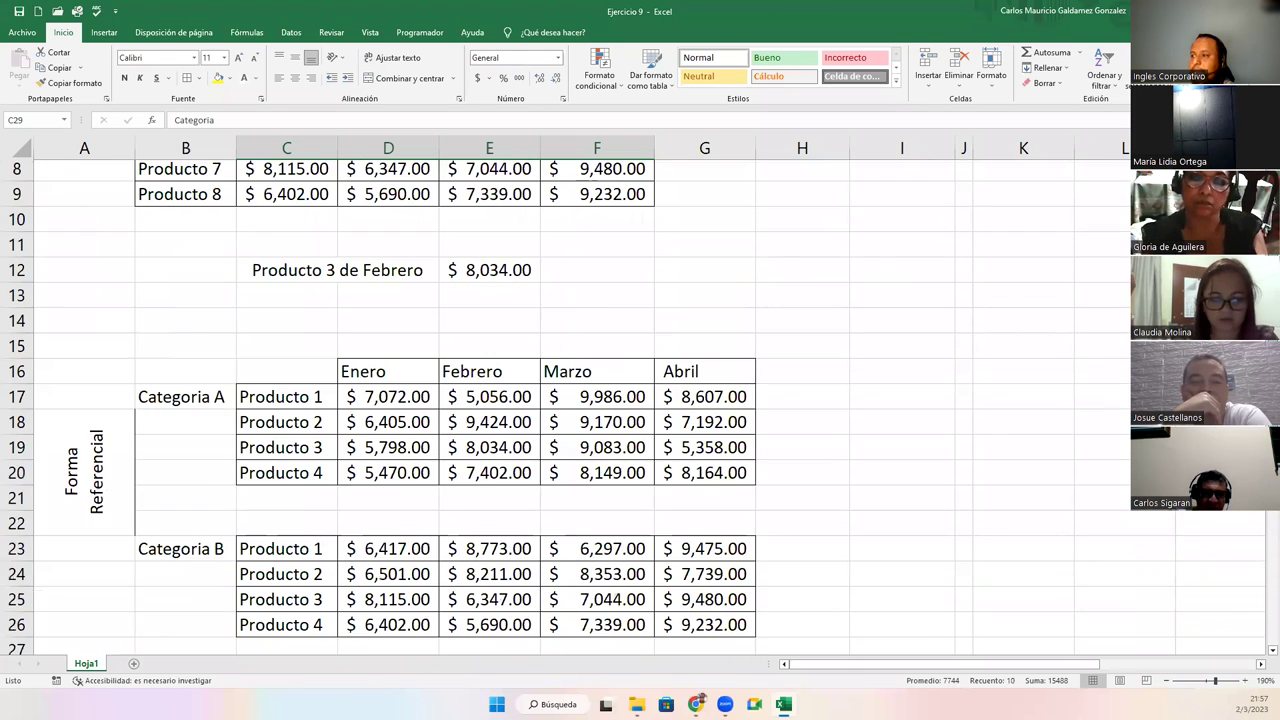
scroll(640, 400, "down", 1)
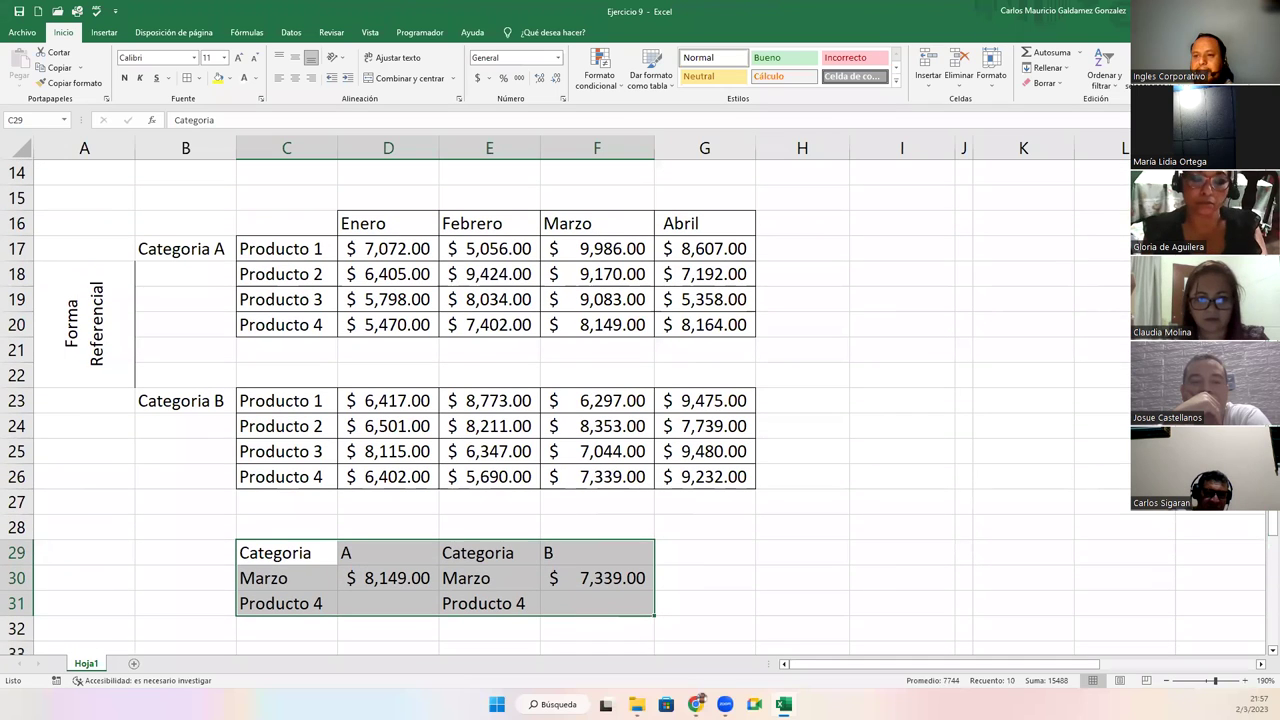
Clear the Categoria A and Categoria B lookup formulas from cells D30 and F30.
left_click(688, 543)
left_click(386, 585)
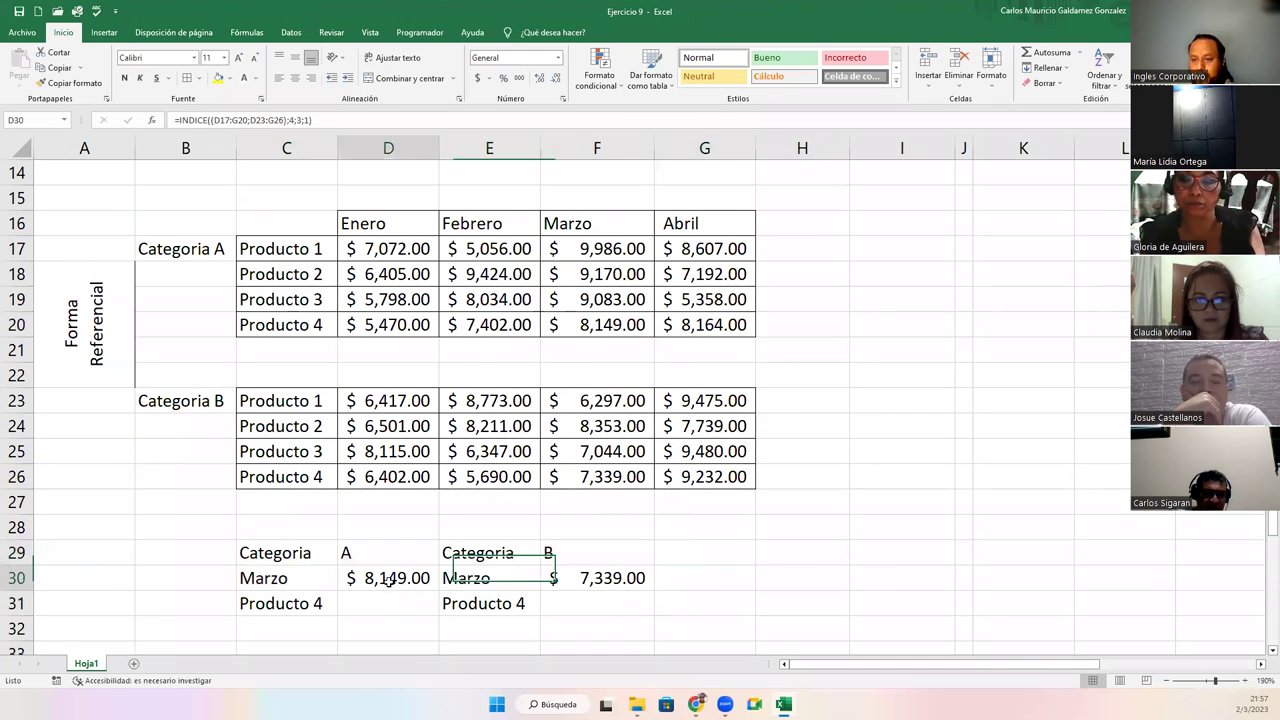
key("Delete")
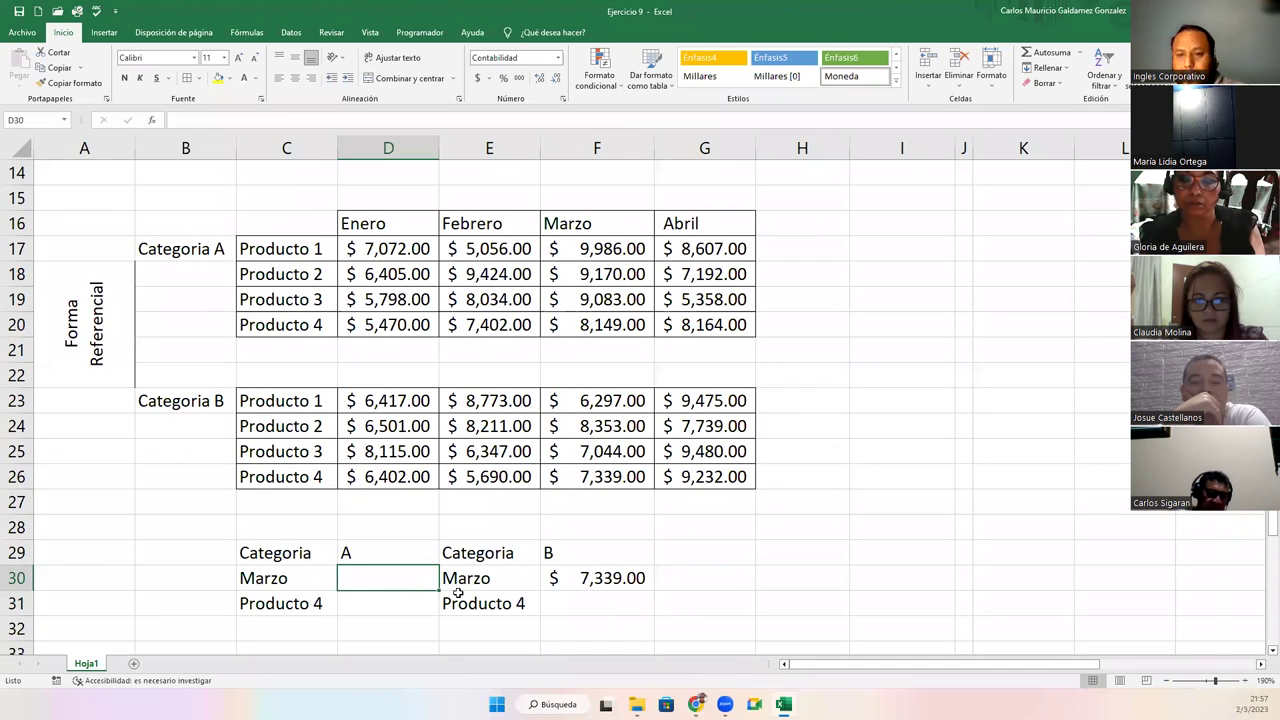
left_click(590, 578)
key("Delete")
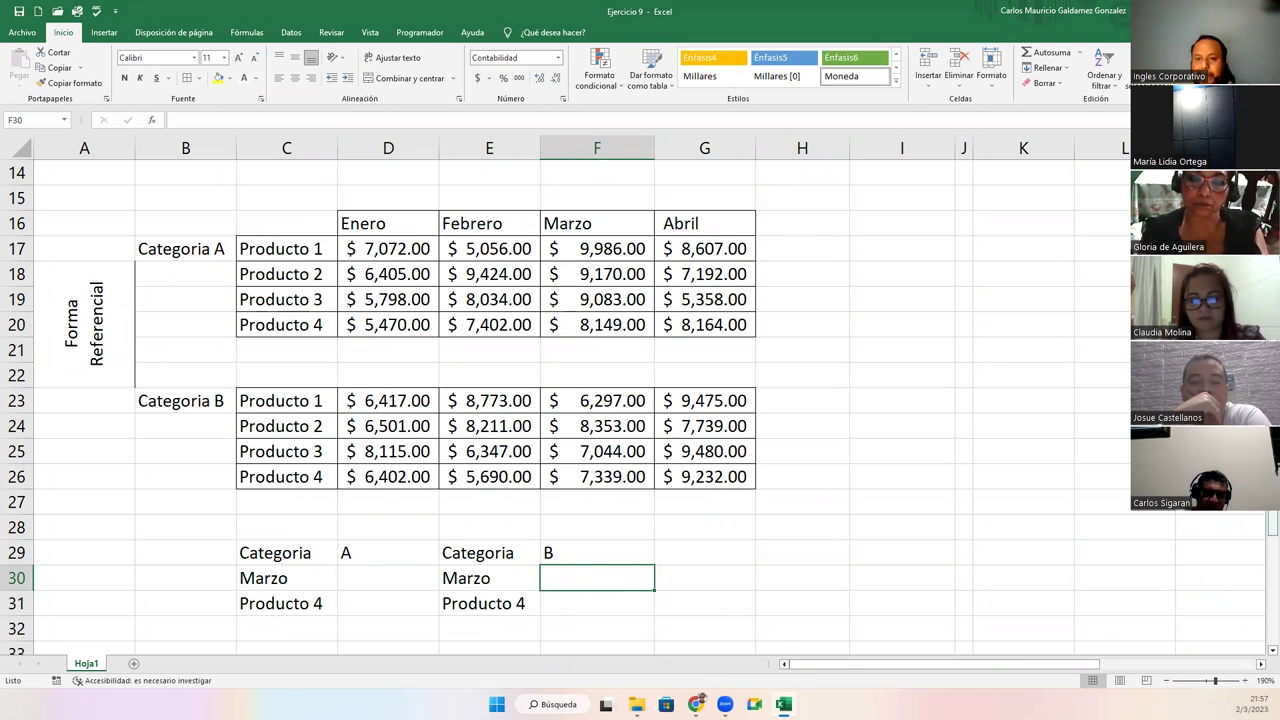
Examine the INDICE formula in E12 and the nested SI formula in J2 that refers to the product in I2.
scroll(566, 400, "up", 5)
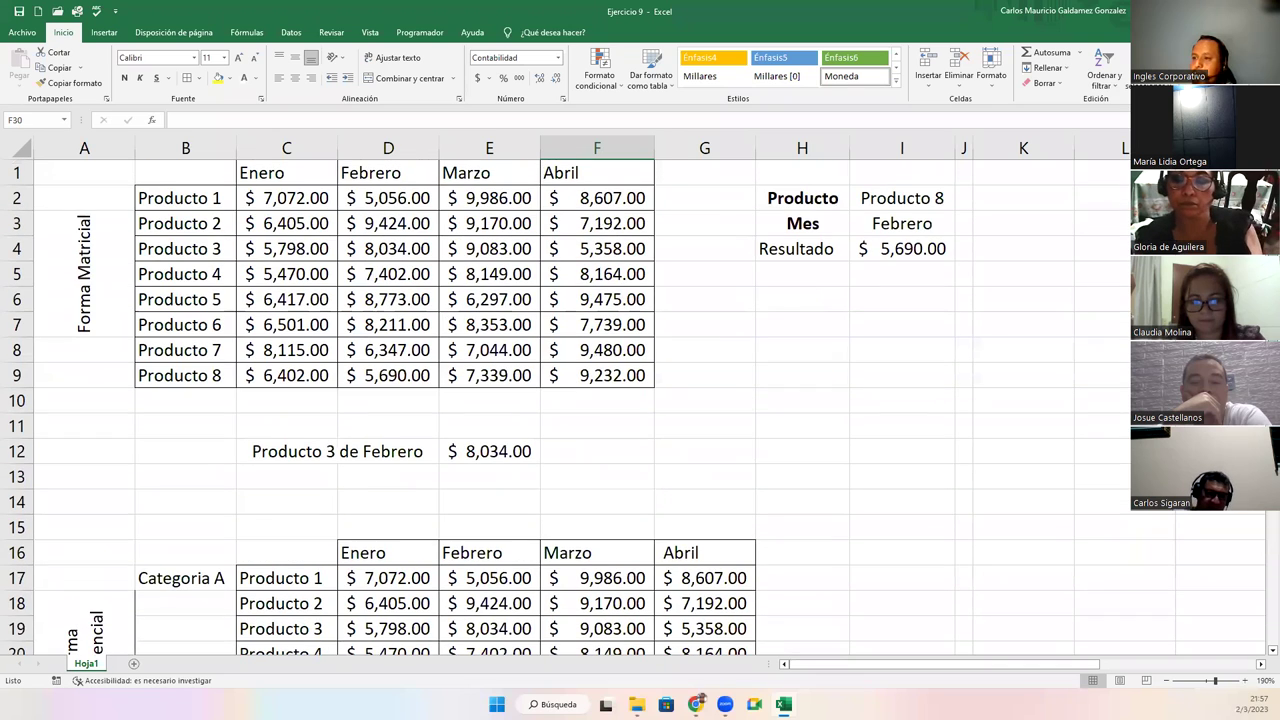
left_click(509, 448)
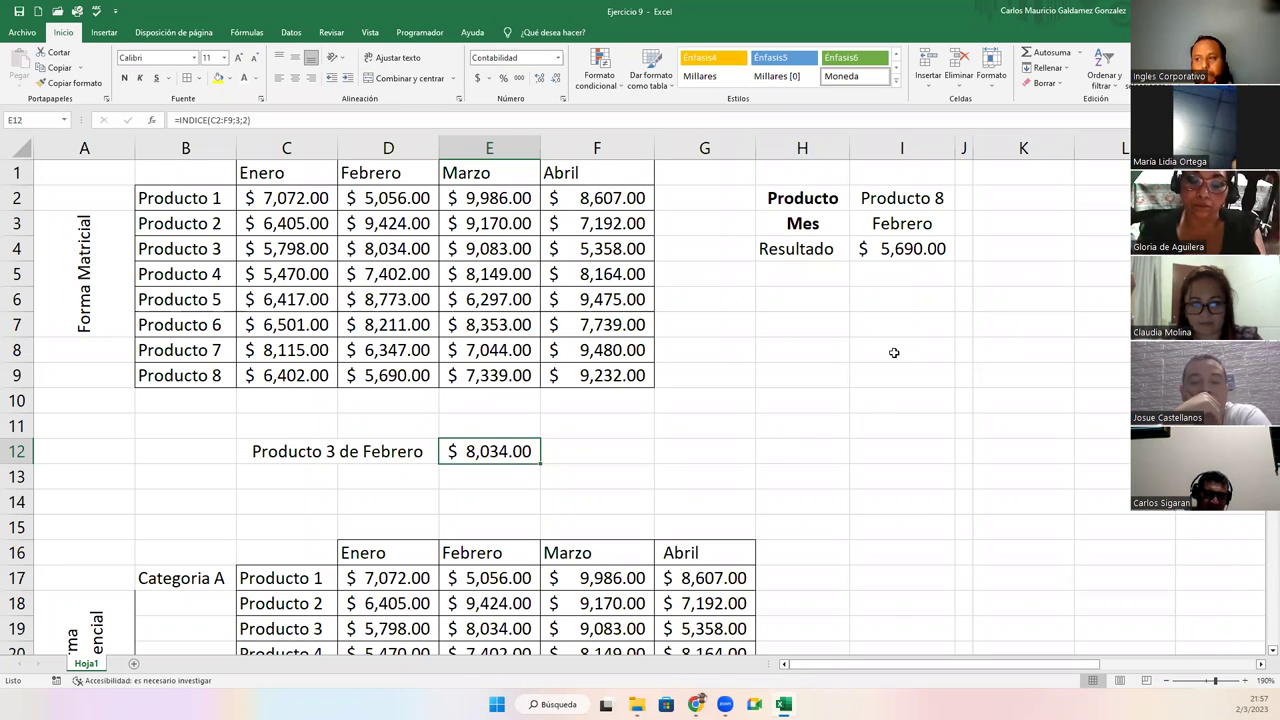
left_click(963, 197)
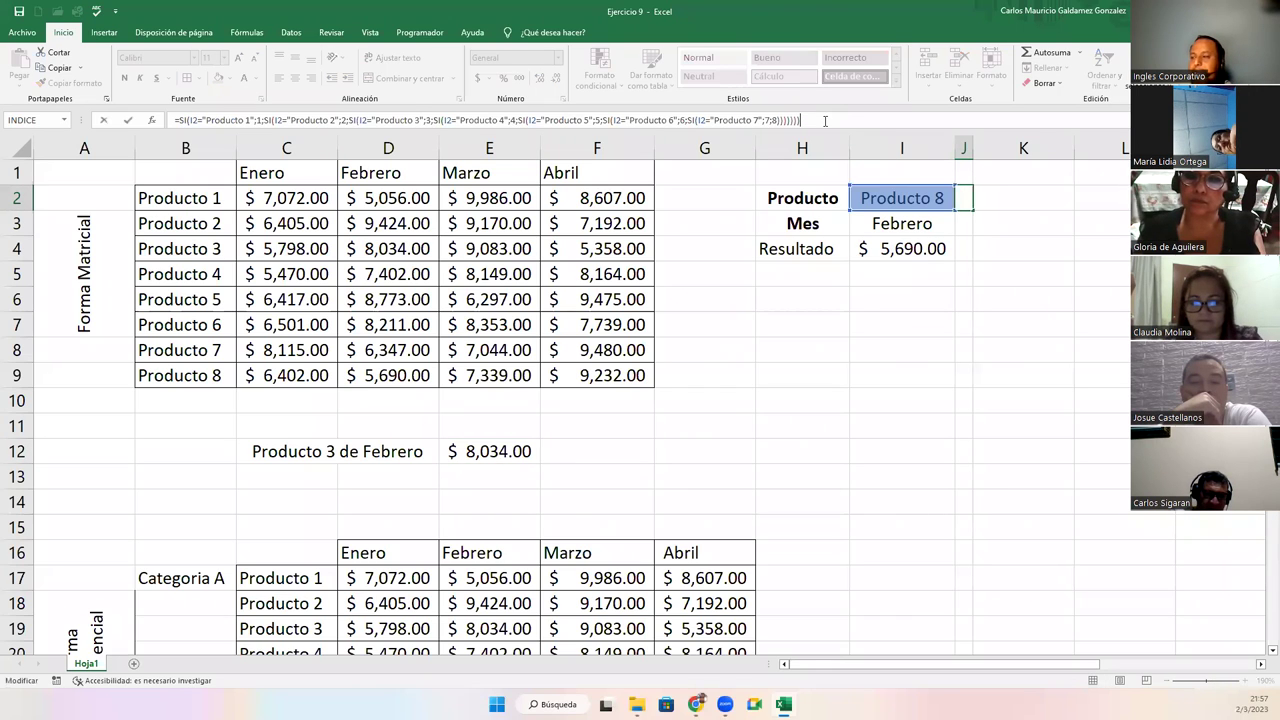
left_click(893, 195)
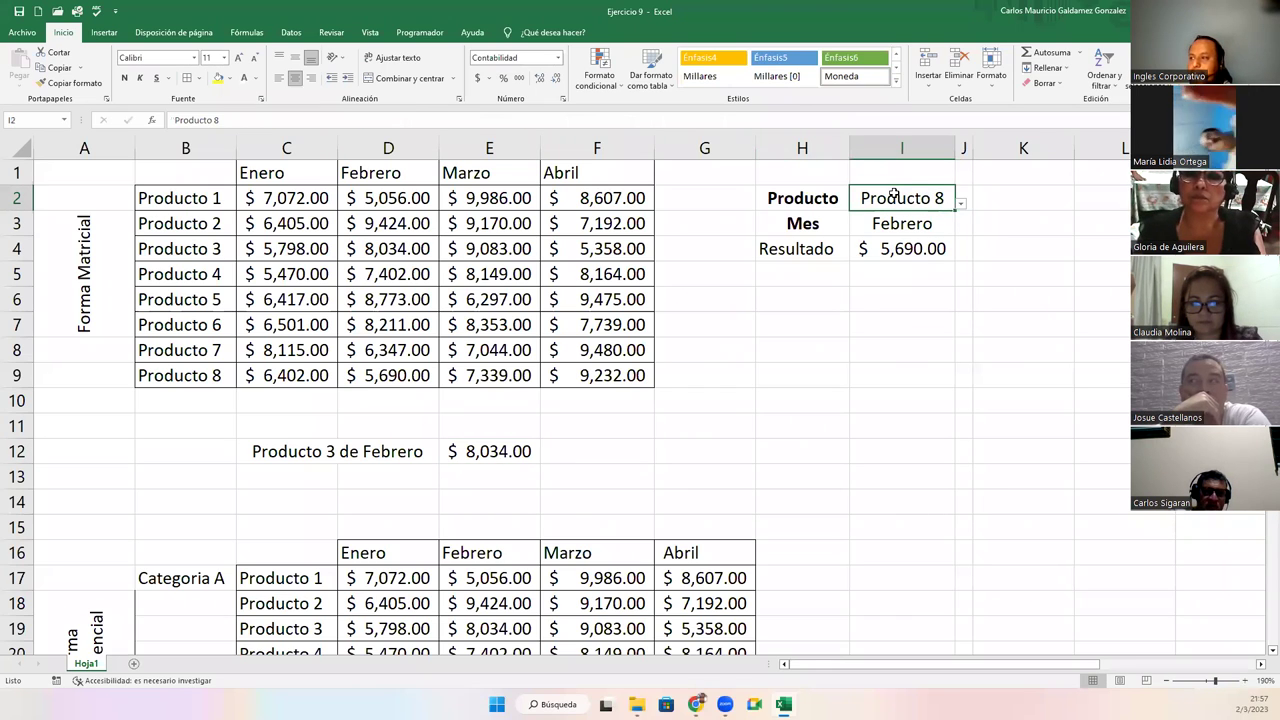
double_click(963, 192)
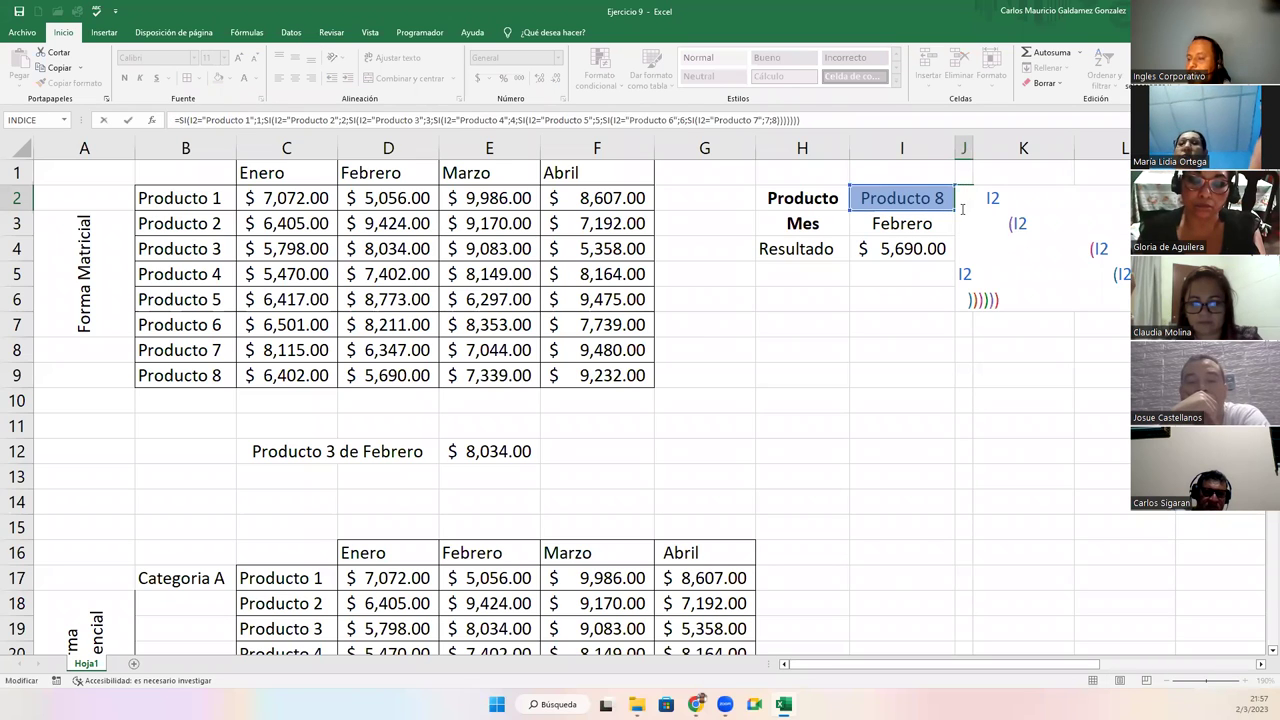
key("Escape")
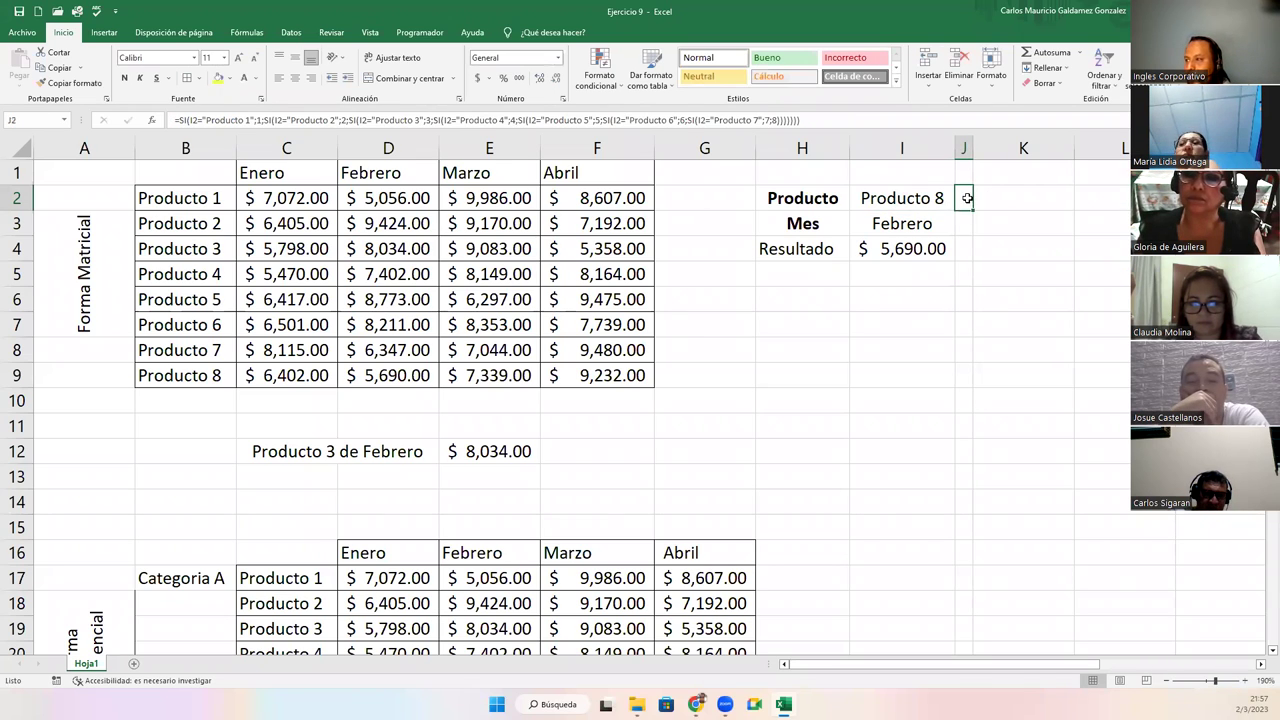
Set the font color of the hidden helper cells J2:J3 to automatic black.
left_click_drag(967, 198, 965, 224)
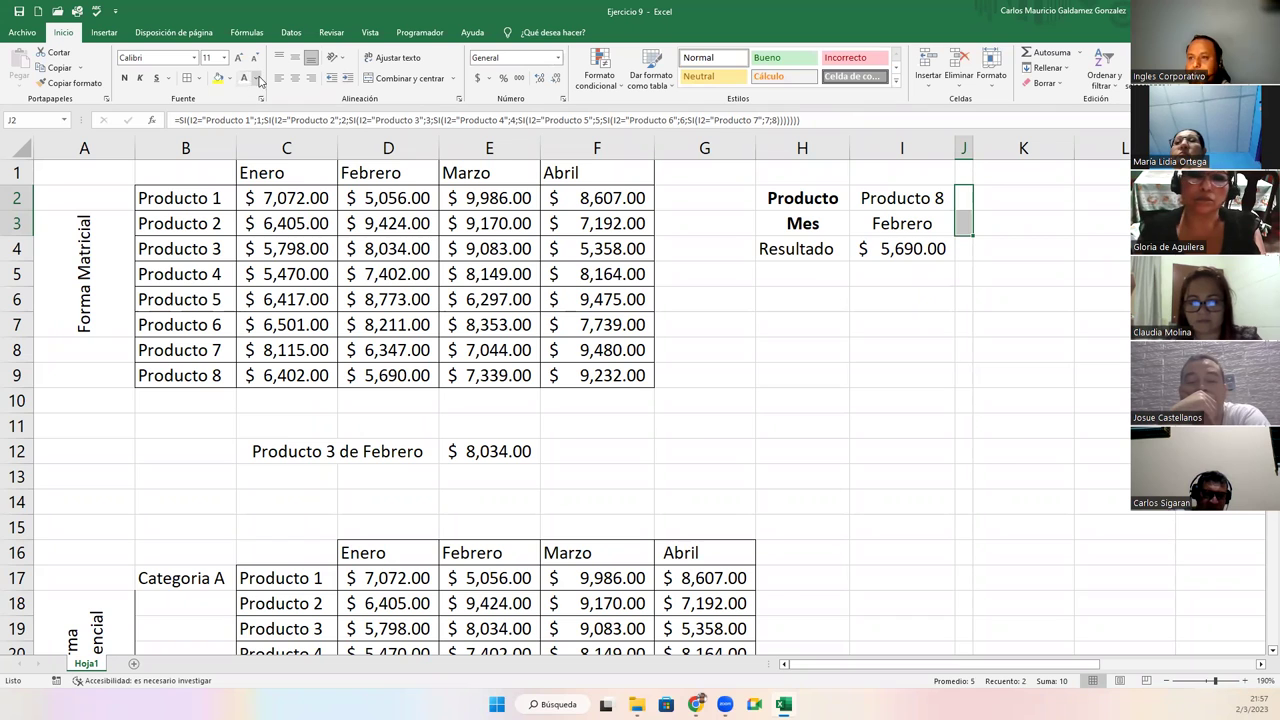
left_click(252, 78)
left_click(261, 104)
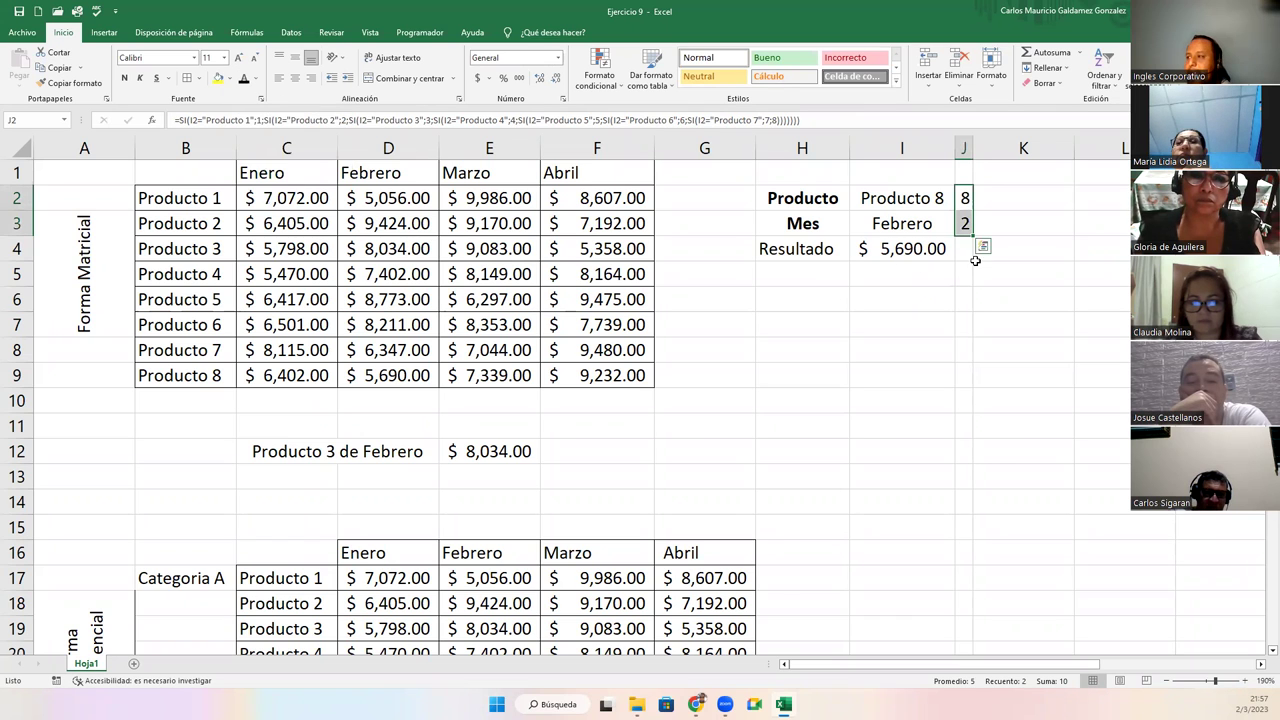
Examine the nested SI formulas in J2 and J3 that convert the chosen product and month into numbers.
left_click(963, 198)
double_click(962, 198)
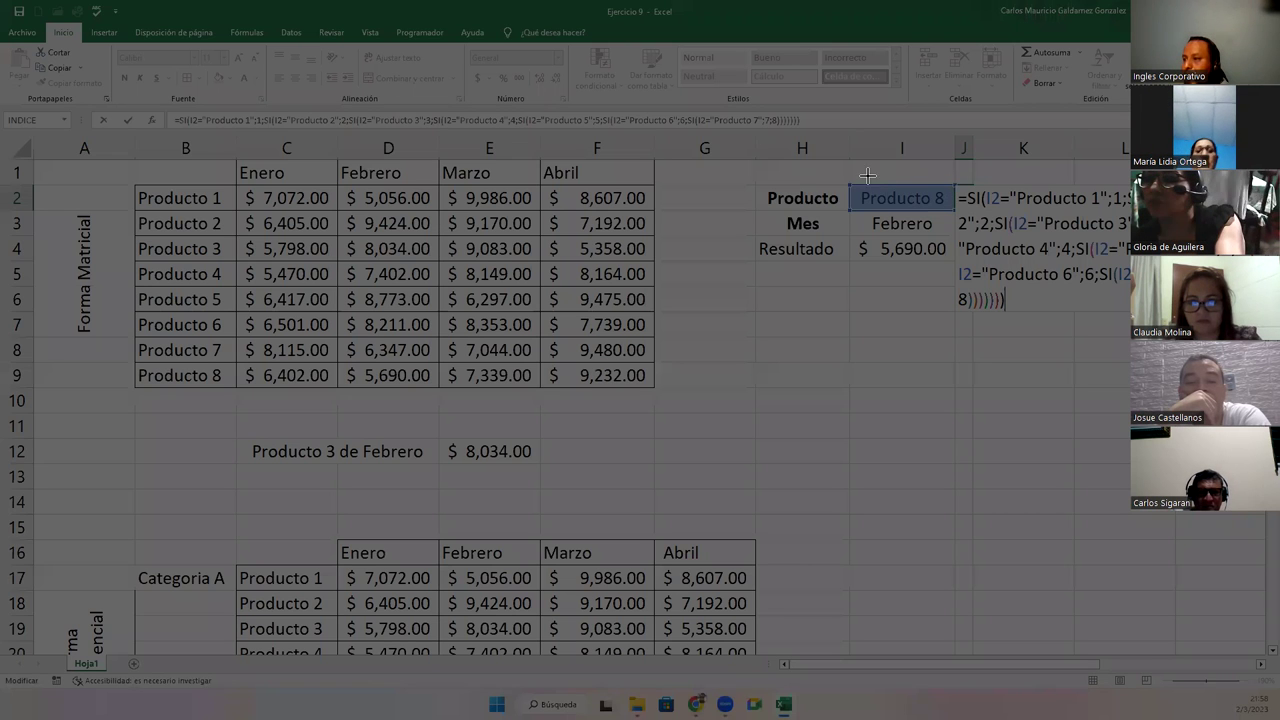
left_click_drag(755, 180, 1132, 316)
key("Escape")
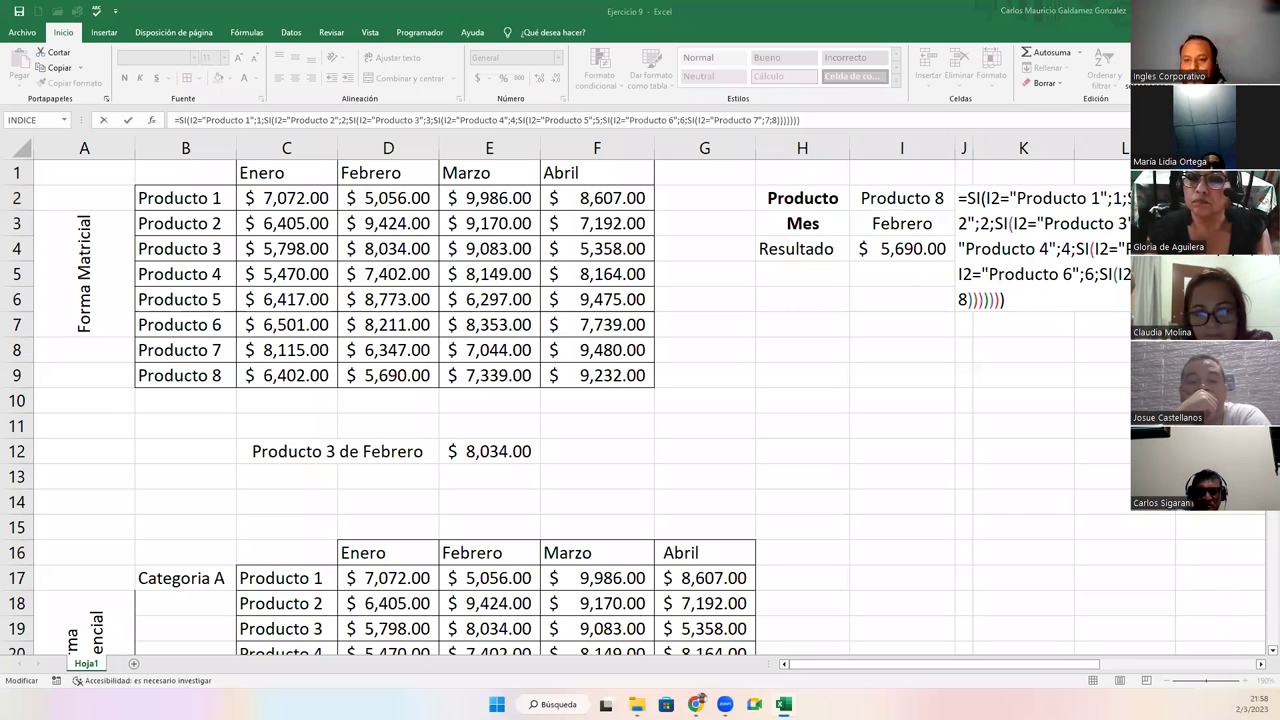
left_click(958, 224)
double_click(961, 225)
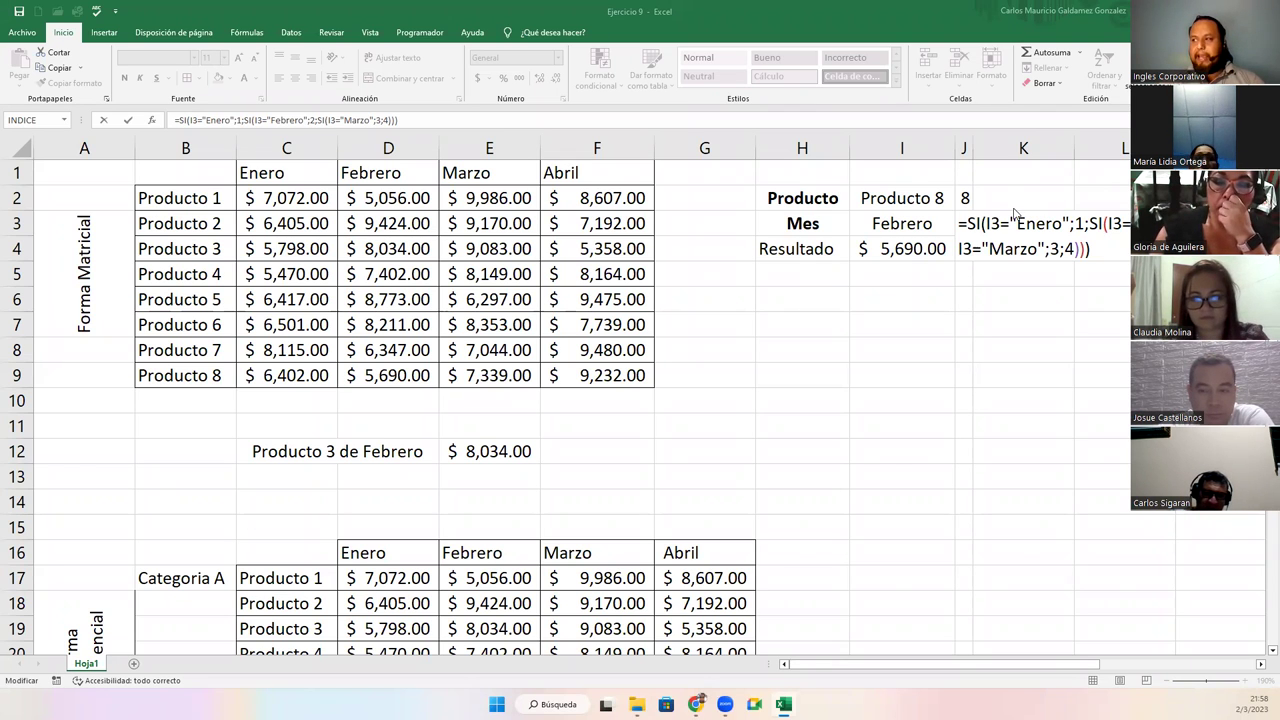
key("ctrl+Return")
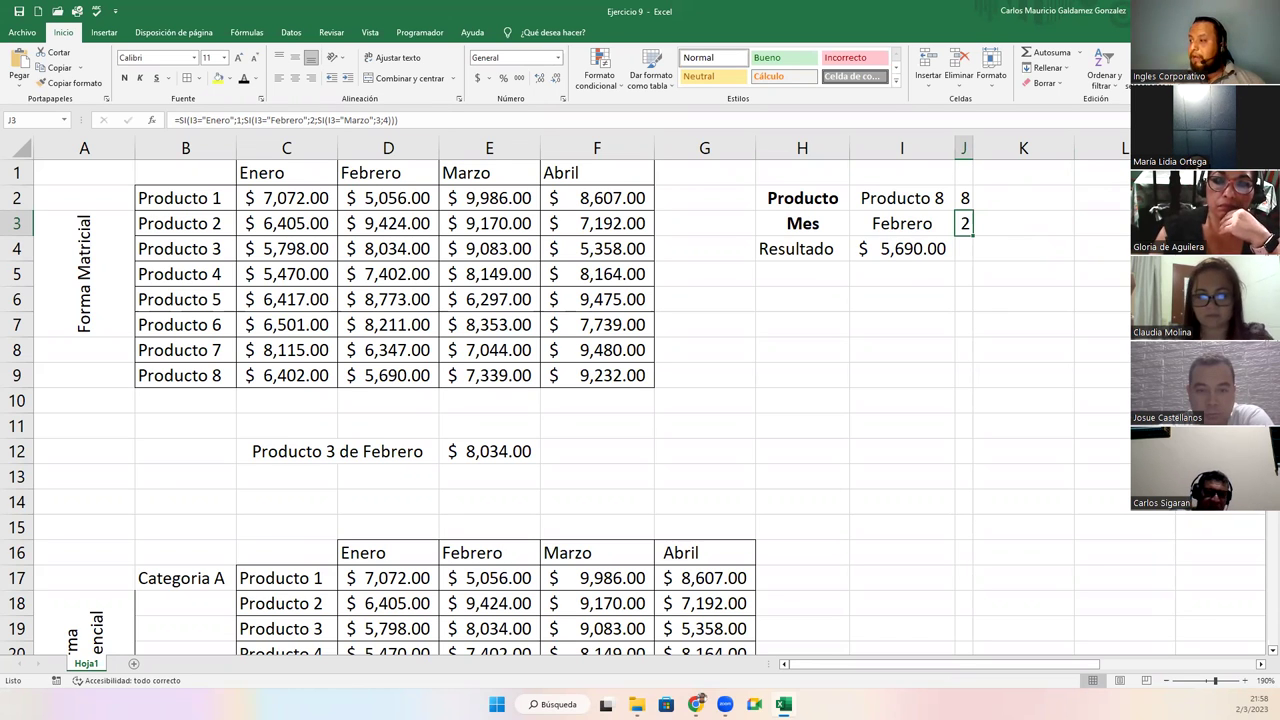
Review the category, month and product criteria in C29:F31 for the Categoria A and Categoria B lookups.
scroll(640, 400, "down", 4)
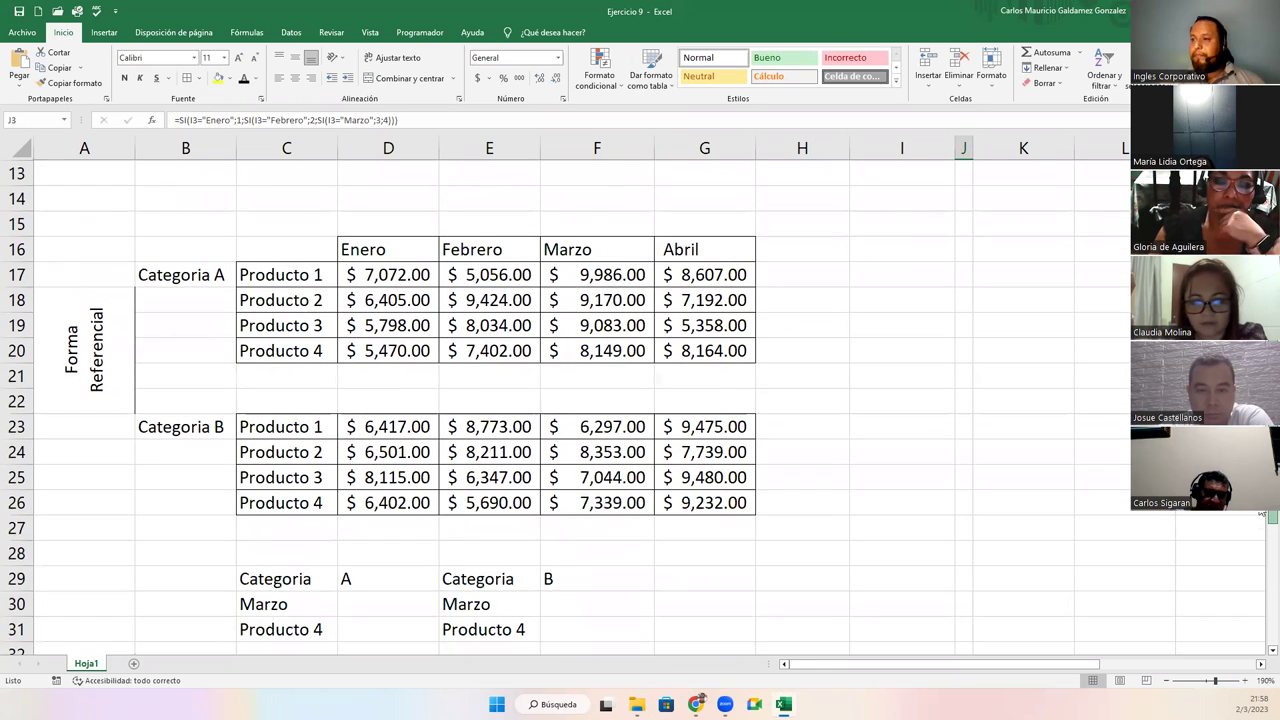
scroll(640, 400, "down", 2)
scroll(640, 400, "up", 1)
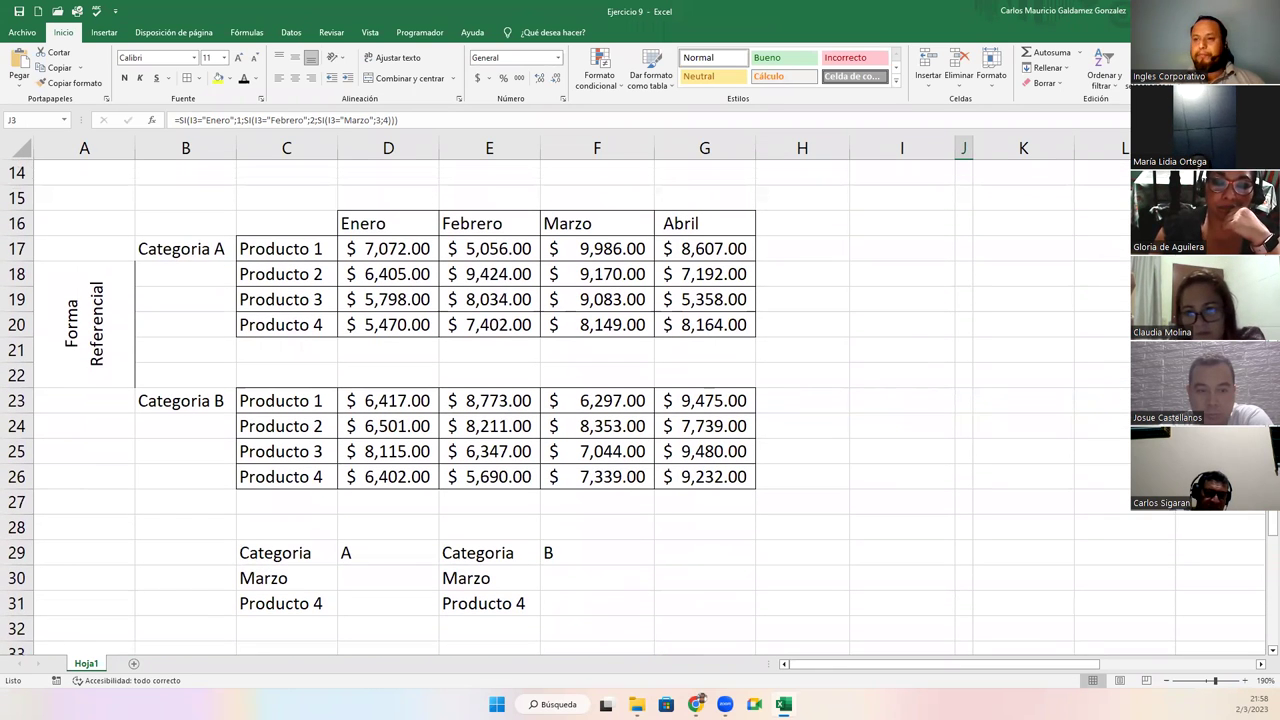
left_click(372, 556)
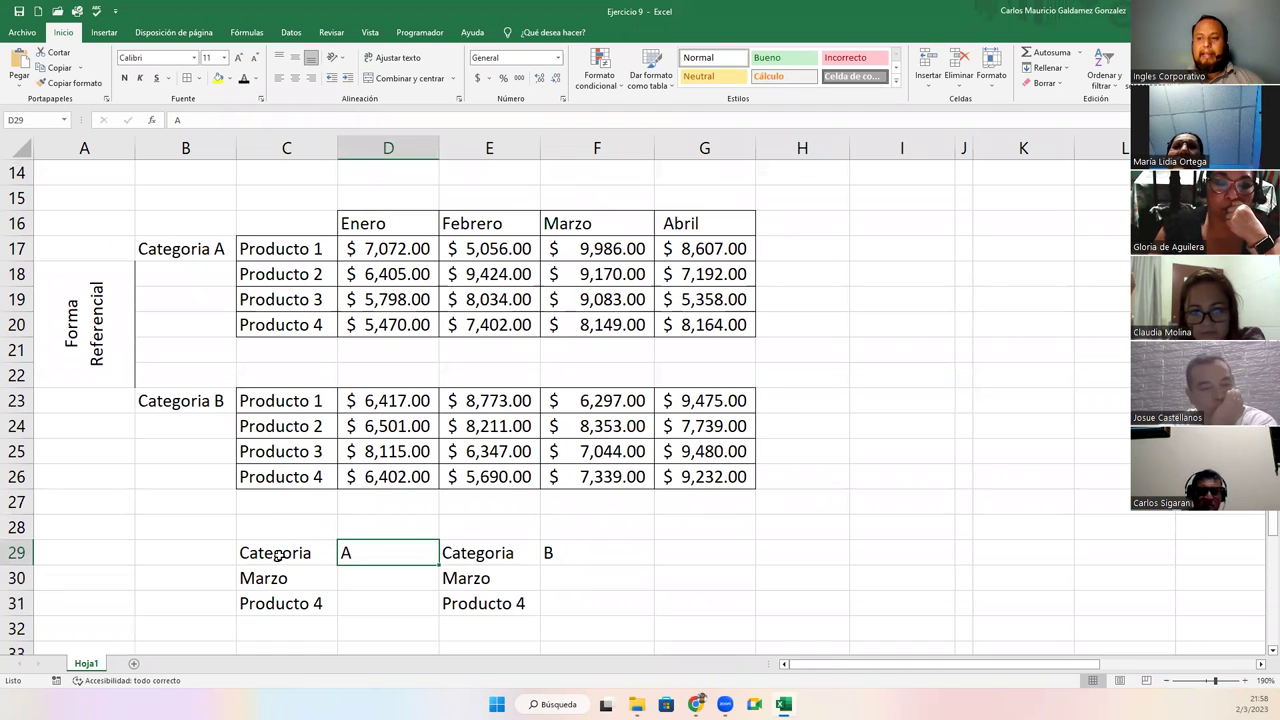
left_click_drag(300, 563, 403, 554)
left_click(267, 587)
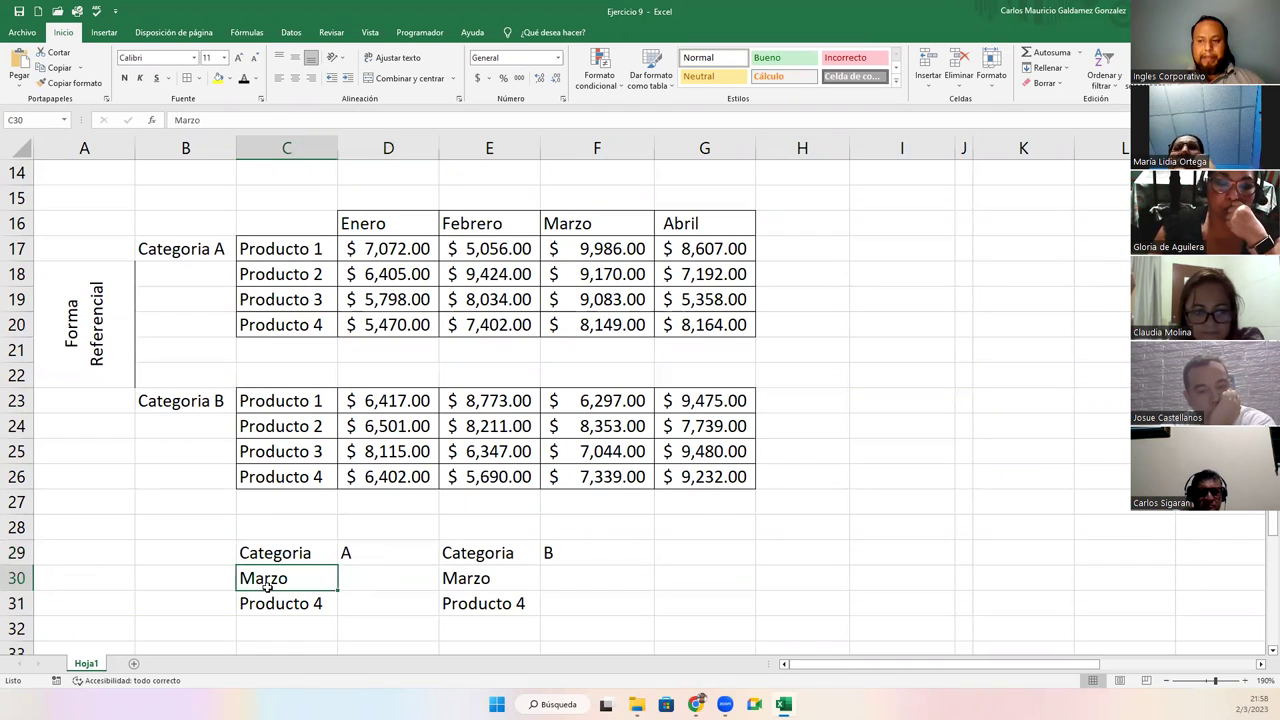
left_click(292, 613)
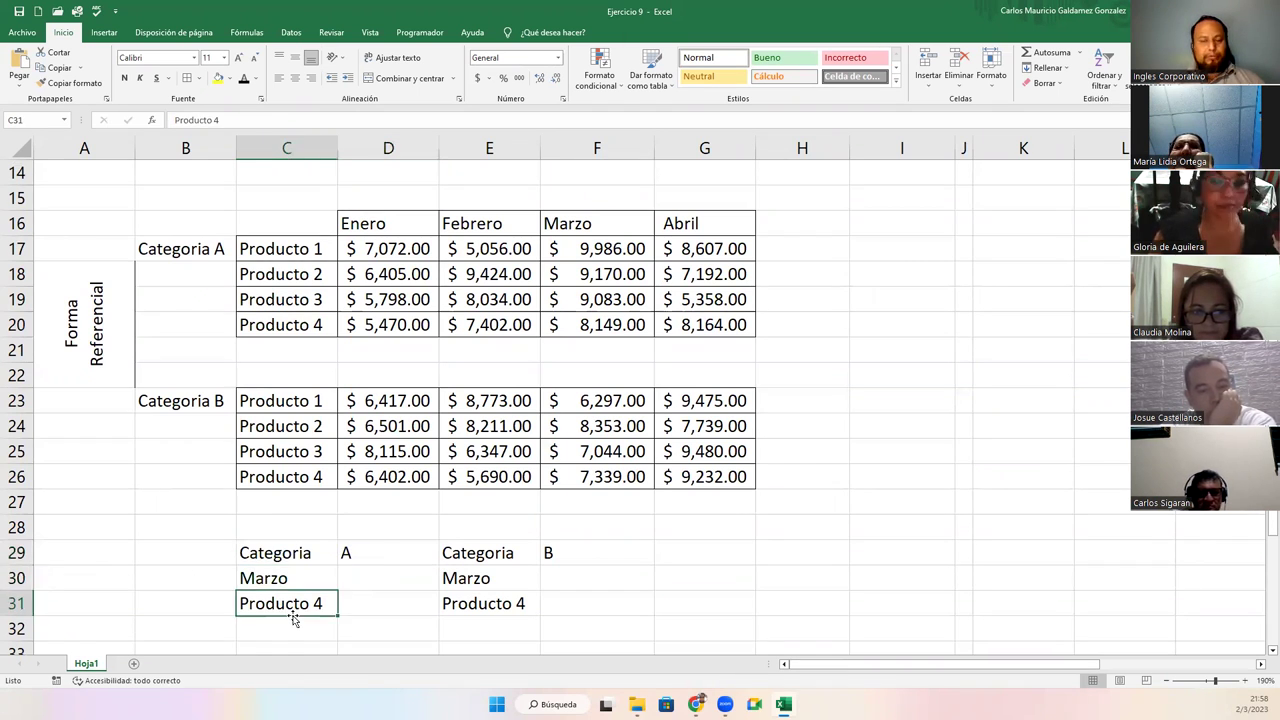
left_click(477, 557)
left_click(484, 584)
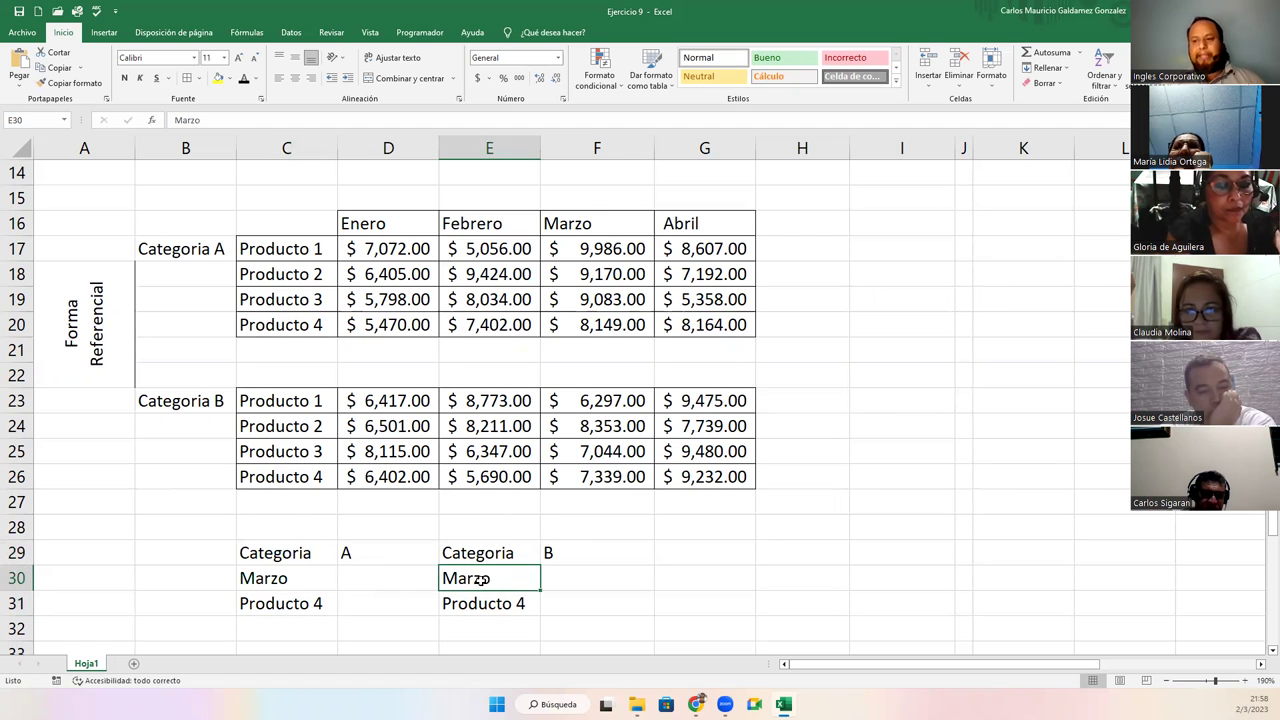
left_click(484, 600, "shift")
left_click(493, 603)
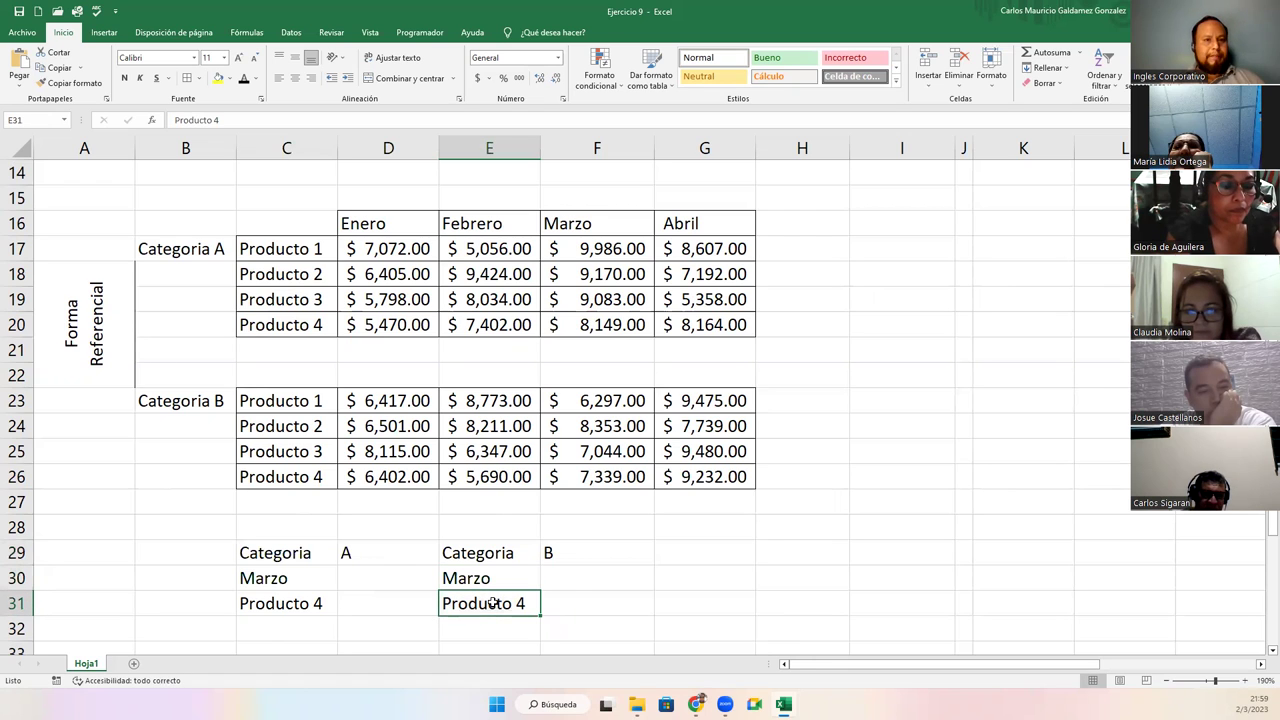
Start an INDICE formula in D30 with the two category tables D17:G20 and D23:G26 as its combined reference.
left_click(348, 581)
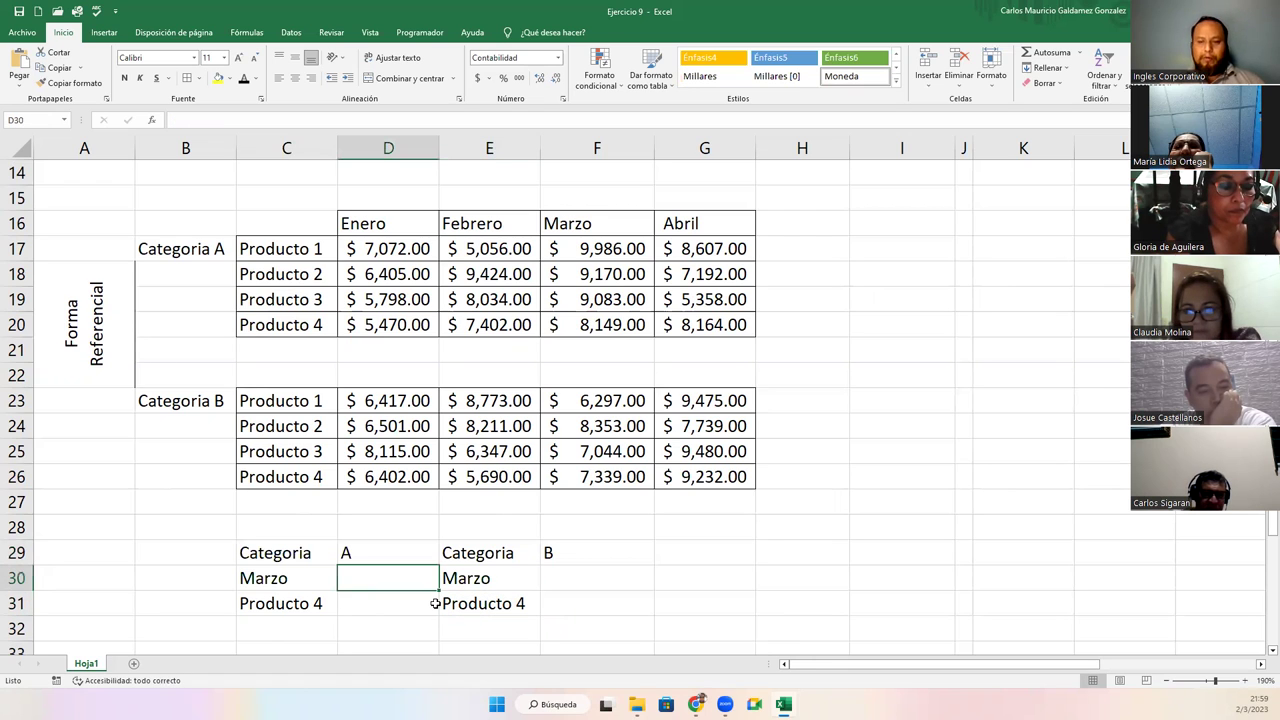
type("=")
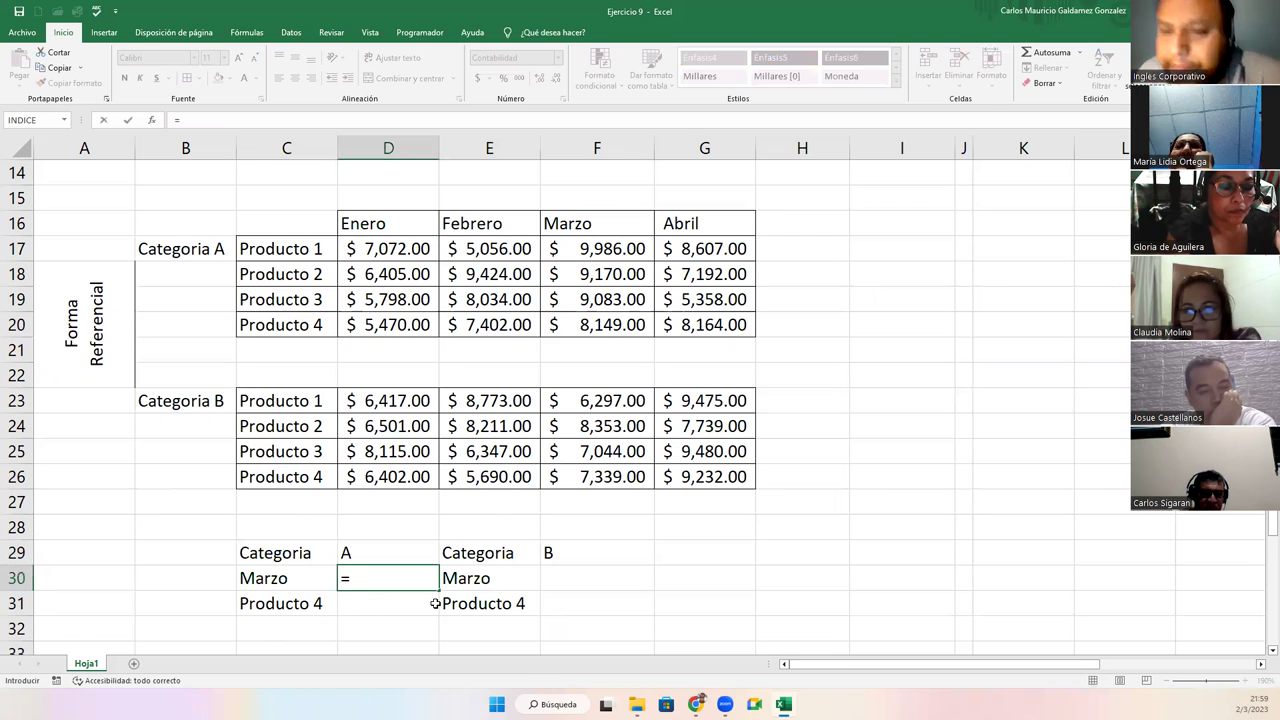
type("indicd")
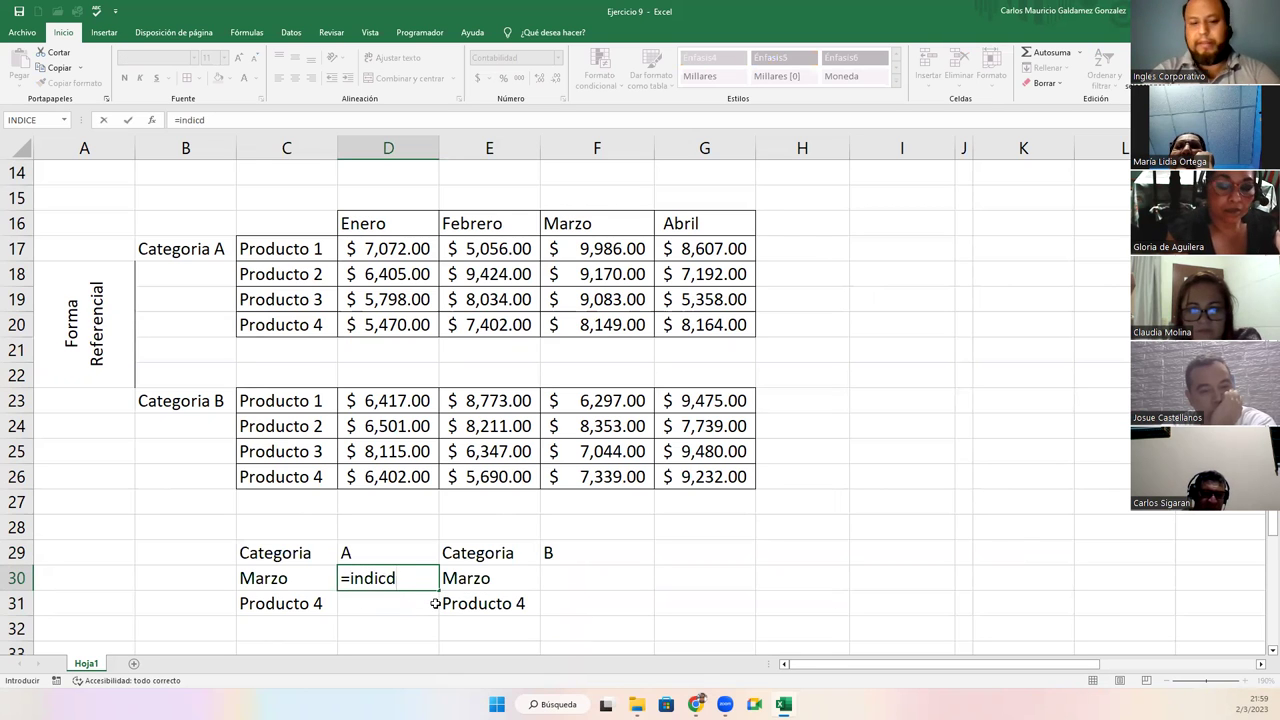
key("BackSpace")
key("Tab")
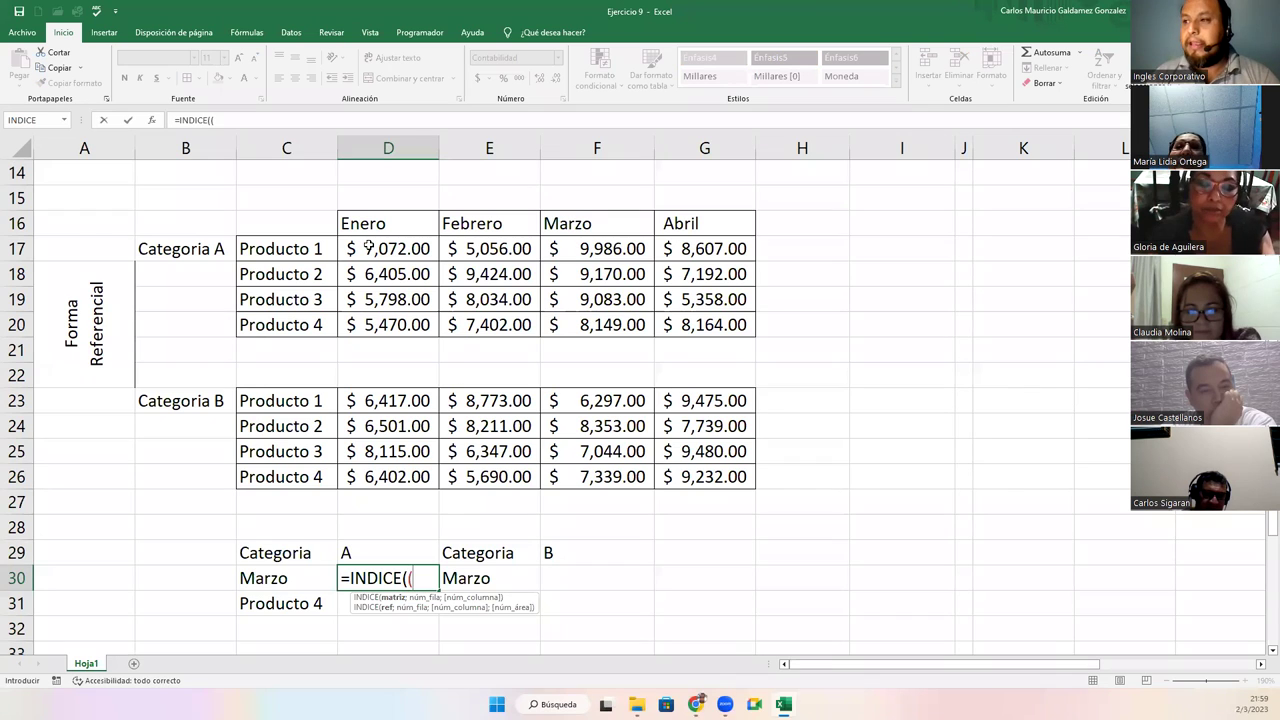
left_click_drag(367, 246, 666, 327)
type(";")
left_click_drag(392, 402, 705, 478)
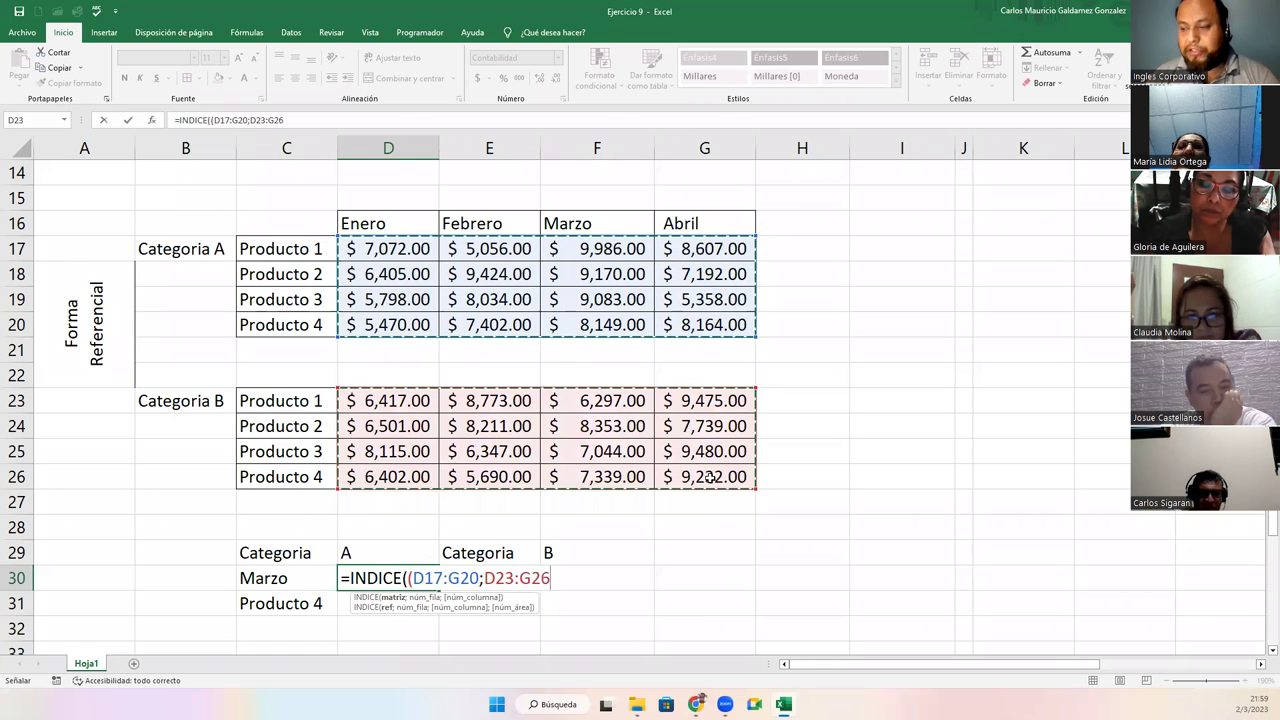
type(")")
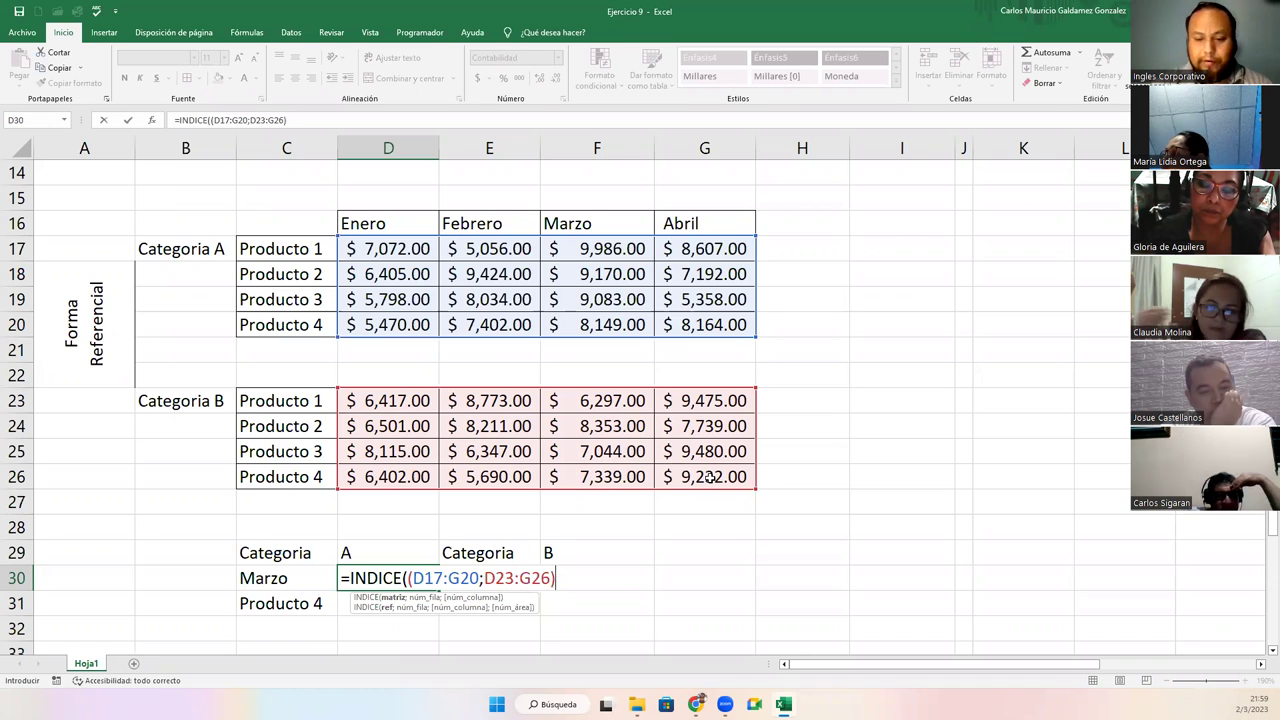
Complete the D30 formula with row 4, column 3 and area 1, and draw an annotation arrow from it to F20.
type(";")
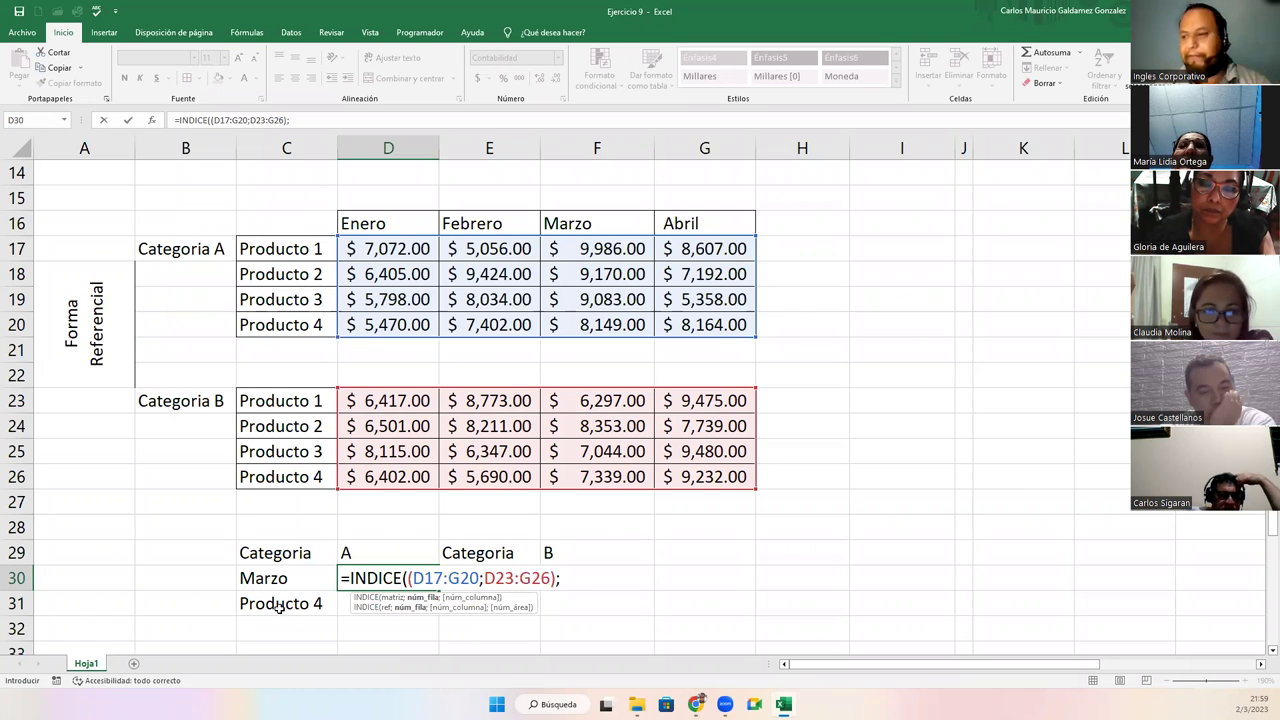
type("4")
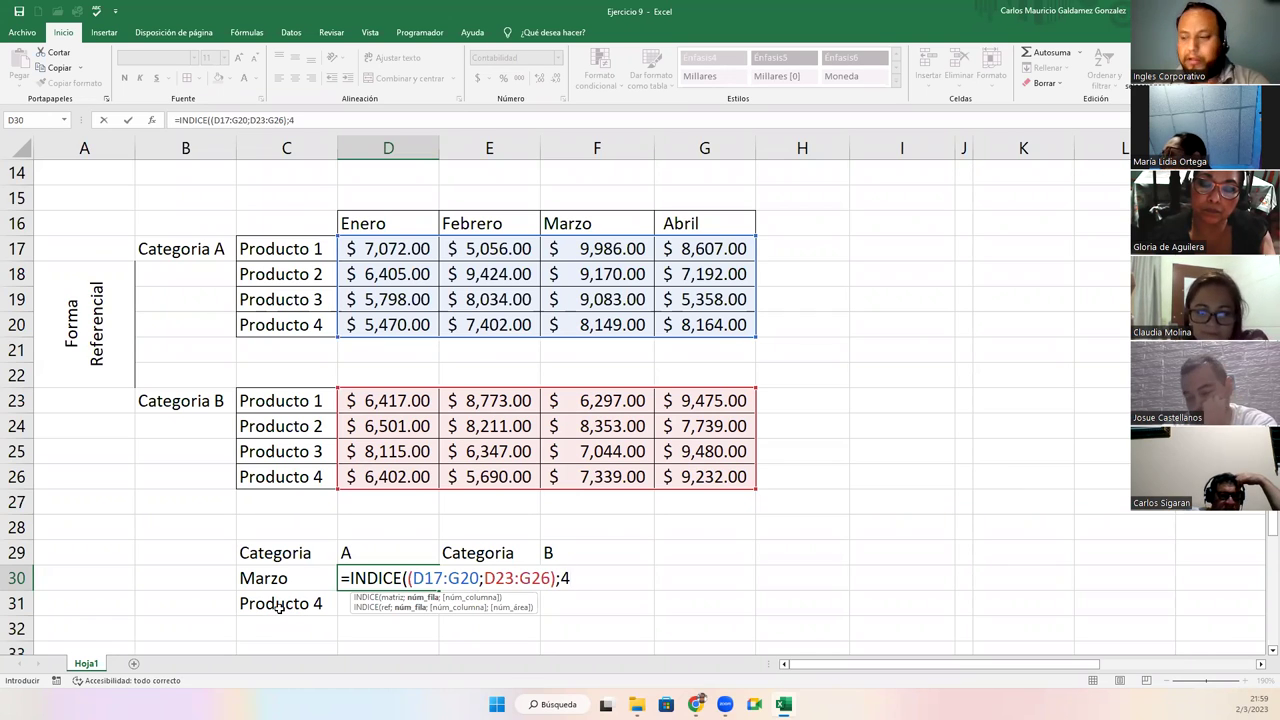
type(";")
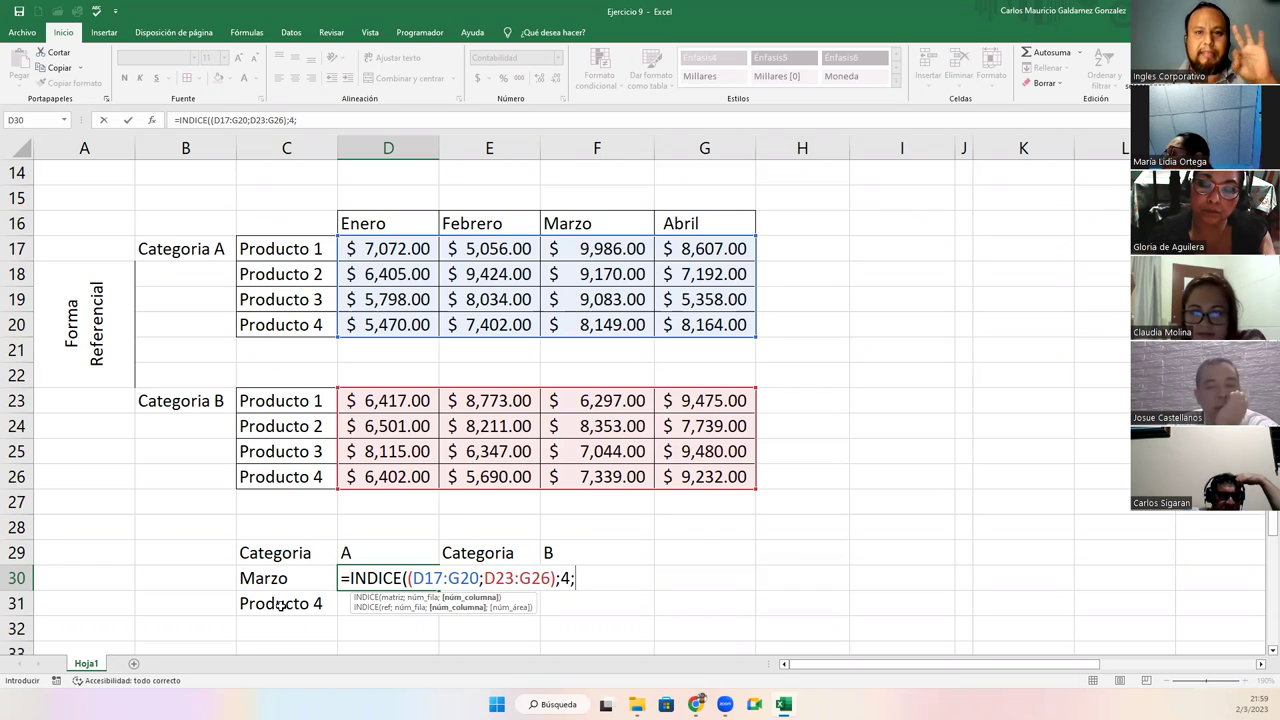
type("3")
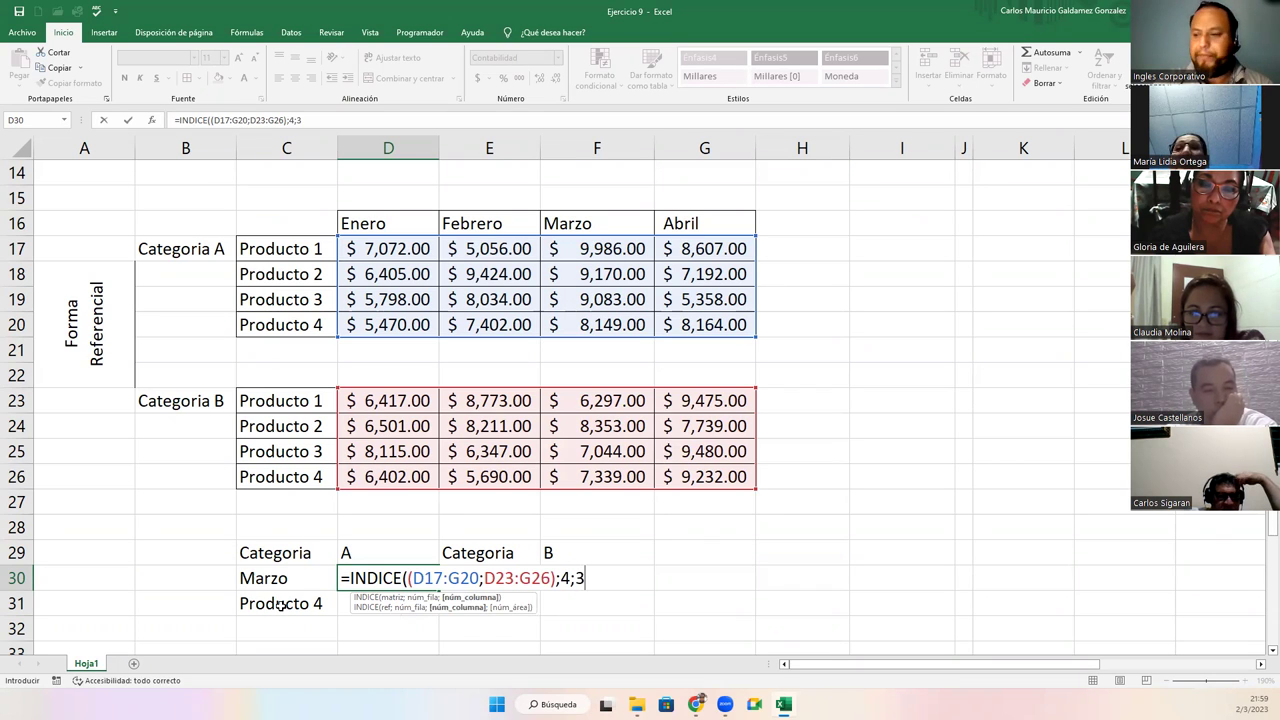
type(";")
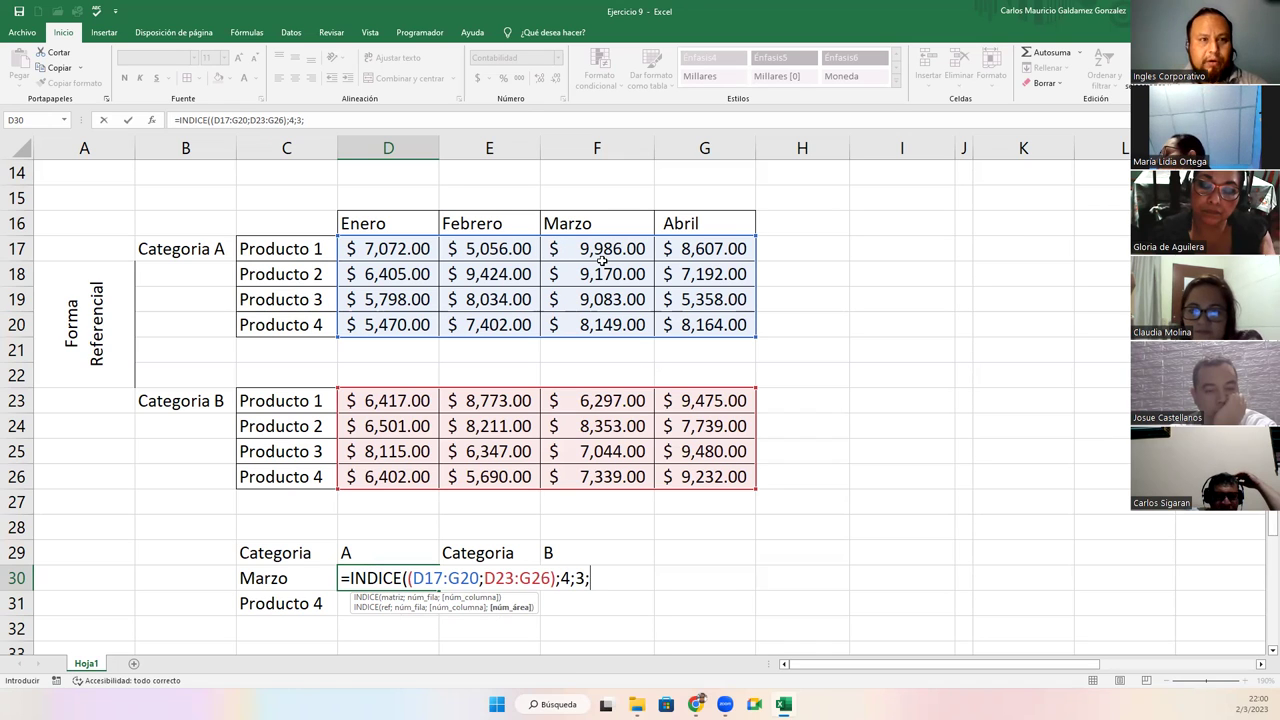
type("1")
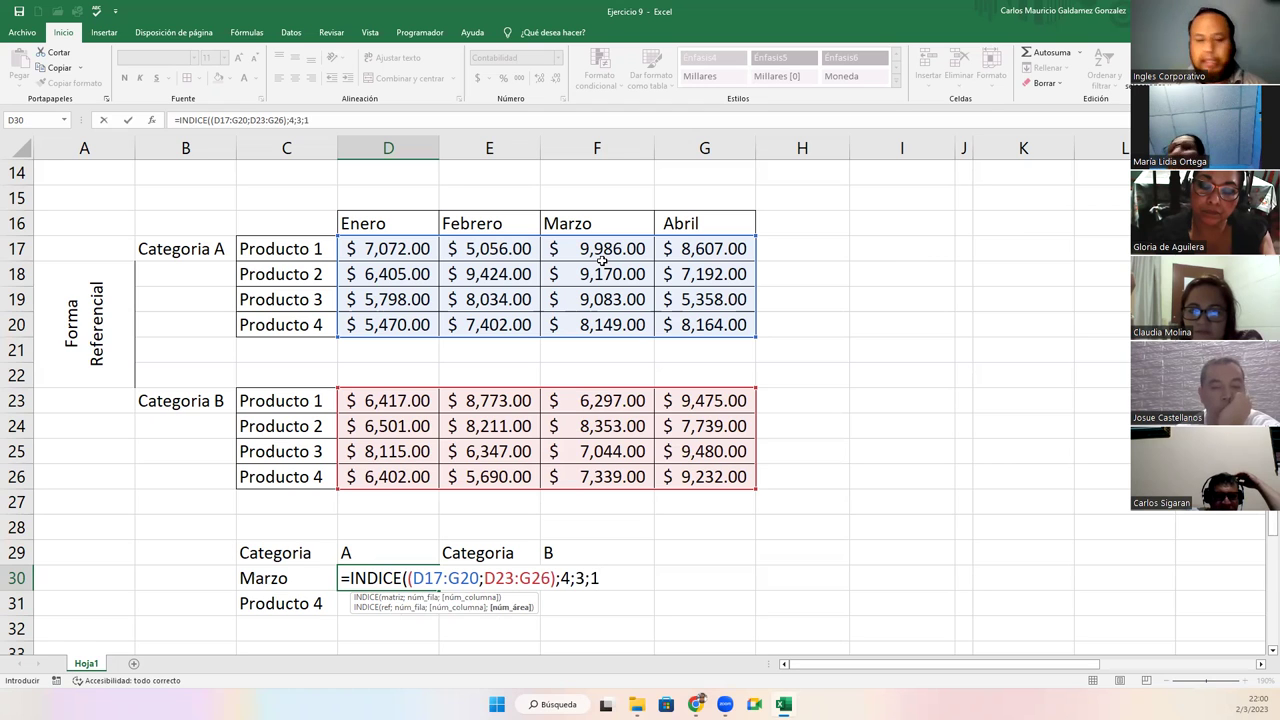
key("Right")
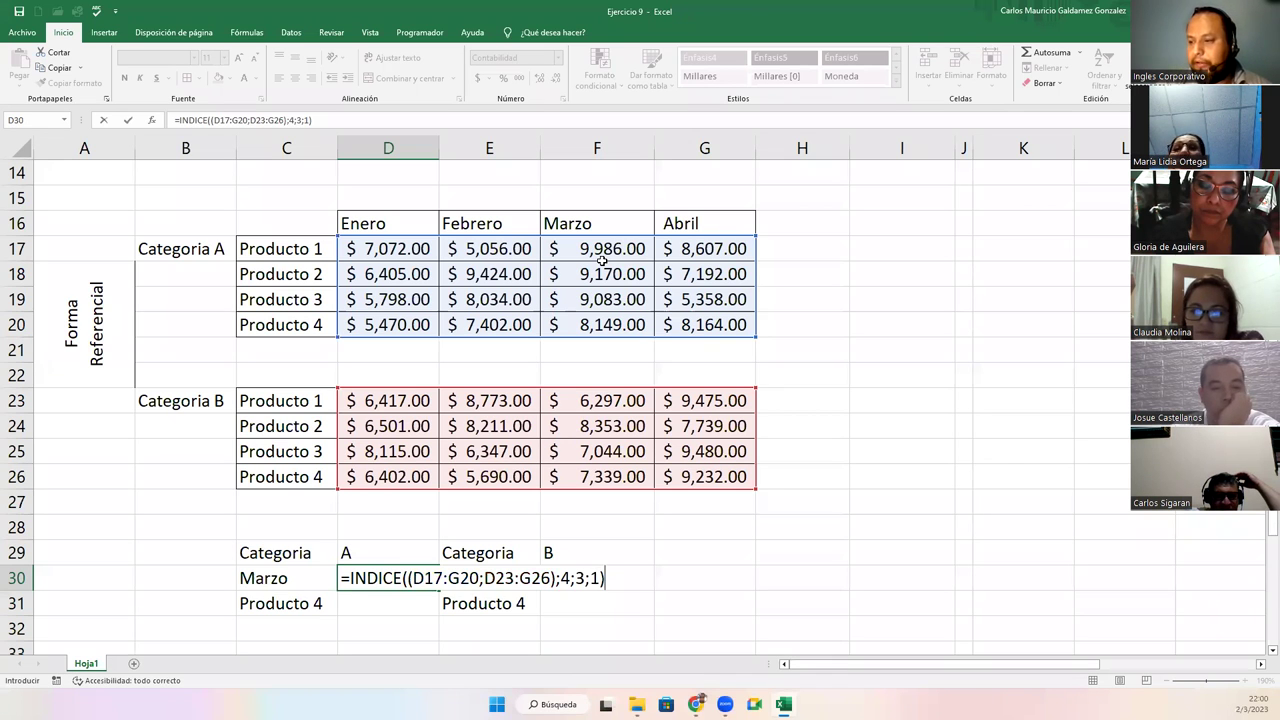
key("ctrl+Return")
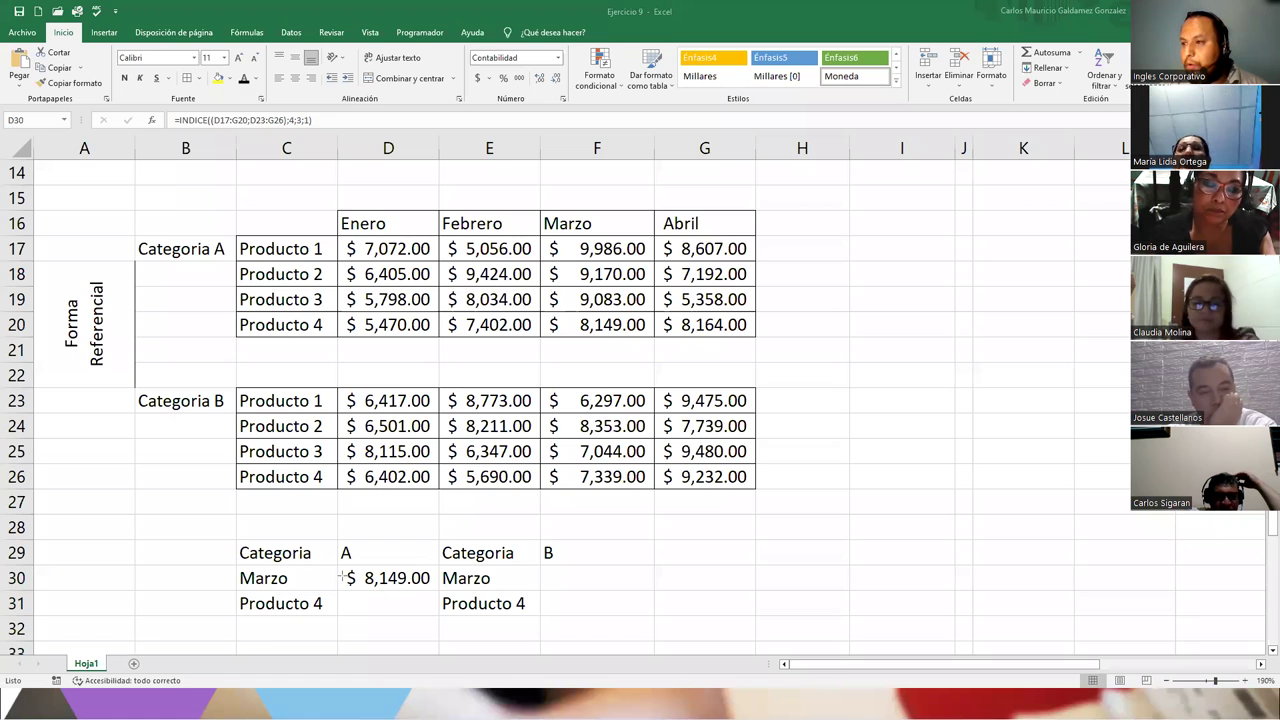
left_click_drag(345, 575, 478, 368)
left_click_drag(554, 334, 566, 326)
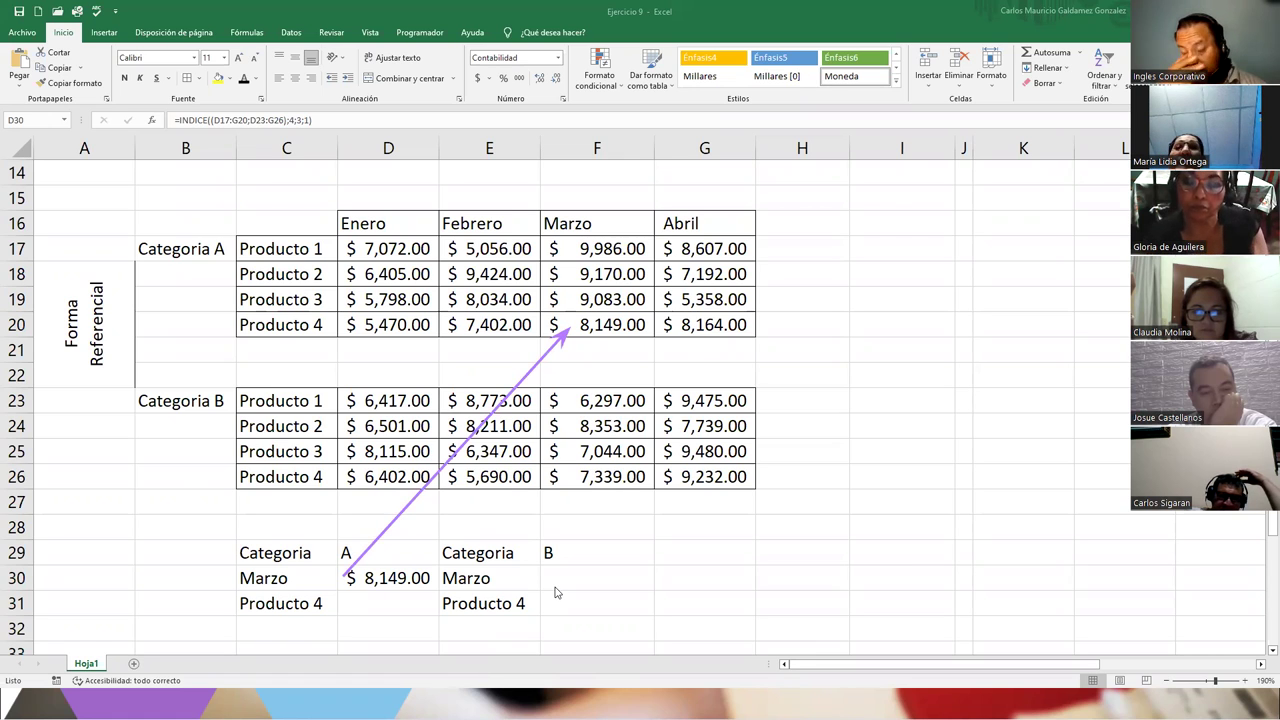
Copy the D30 formula to F30 and restore its shifted references to D17:G20 and D23:G26.
left_click(428, 577)
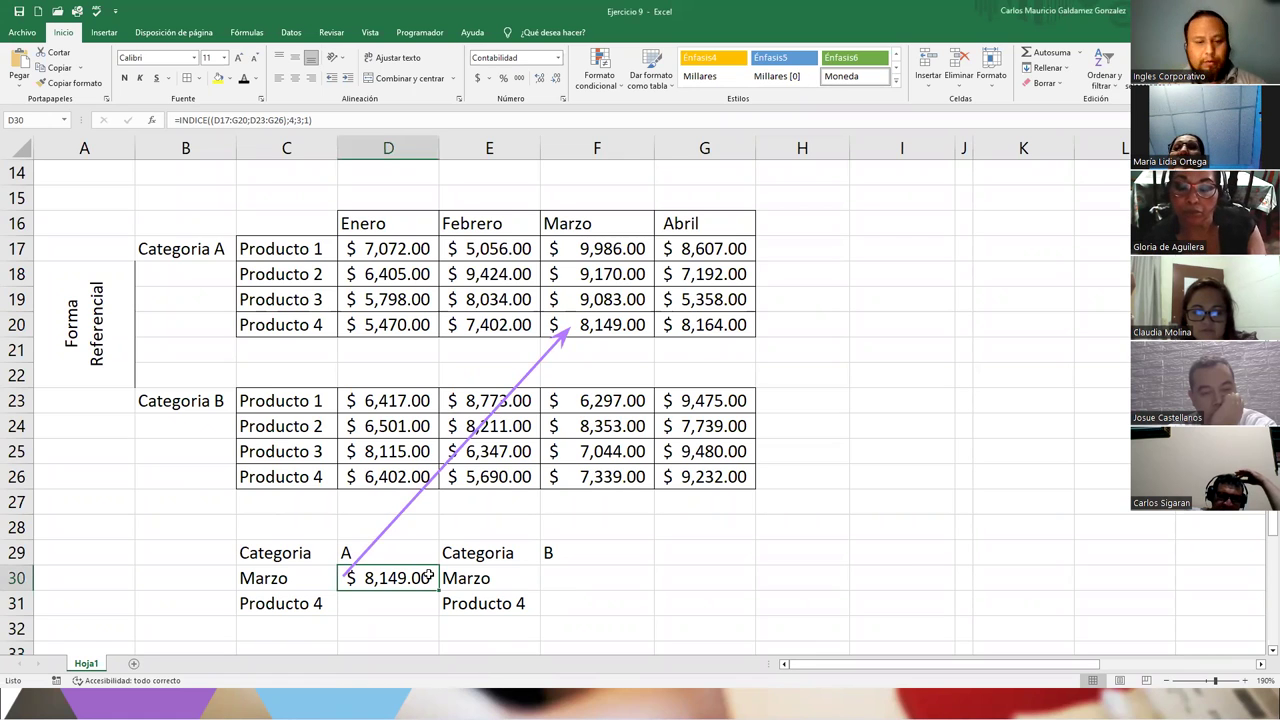
key("ctrl+c")
left_click(580, 580)
key("ctrl+v")
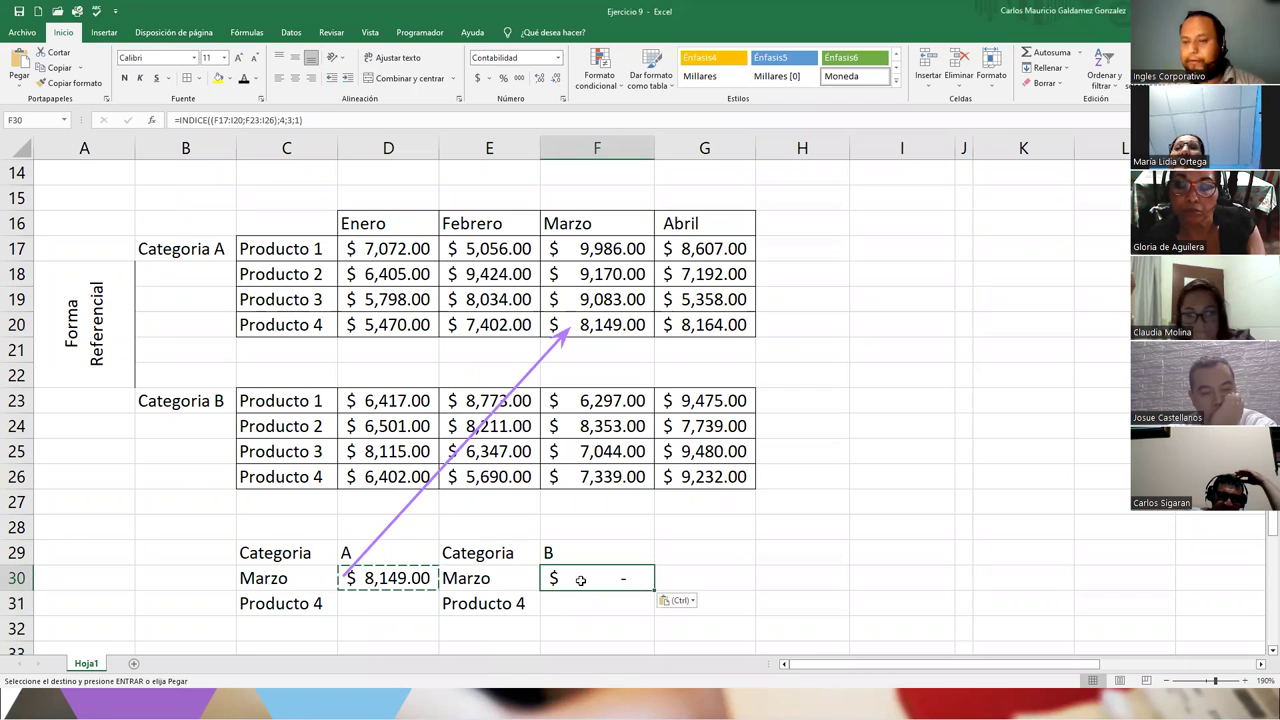
double_click(580, 580)
left_click_drag(831, 490, 628, 490)
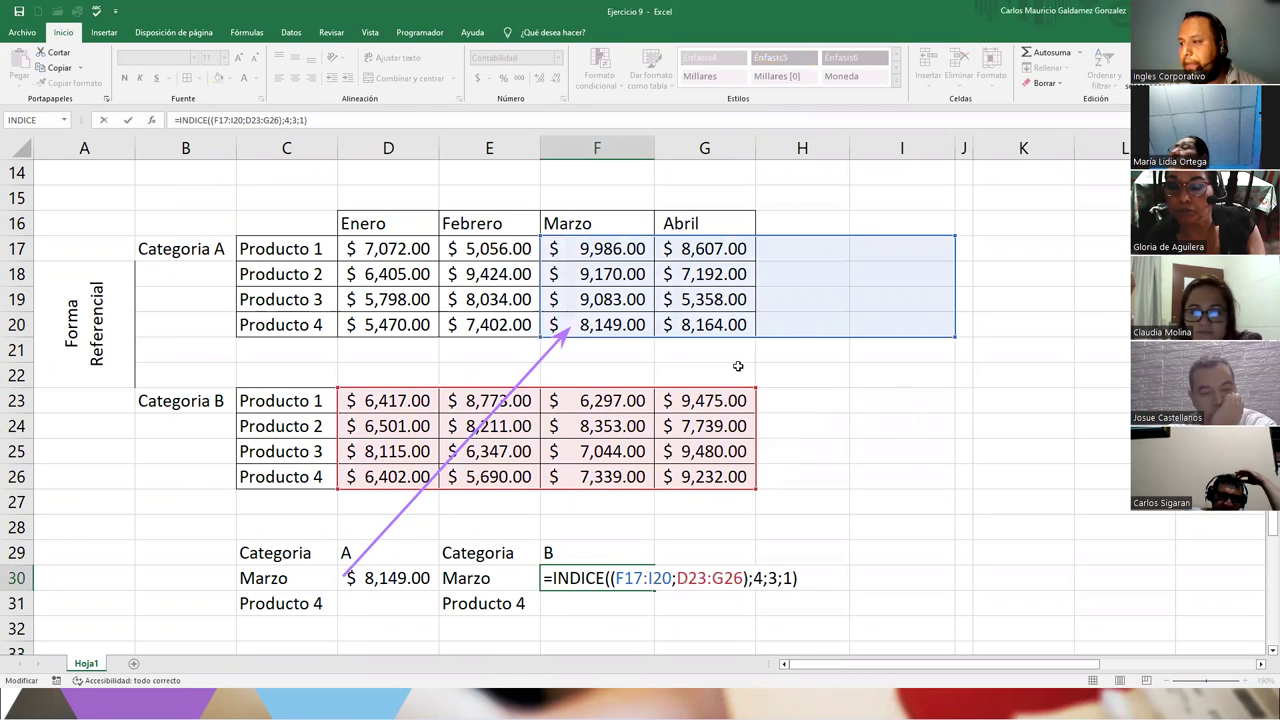
left_click_drag(794, 337, 632, 341)
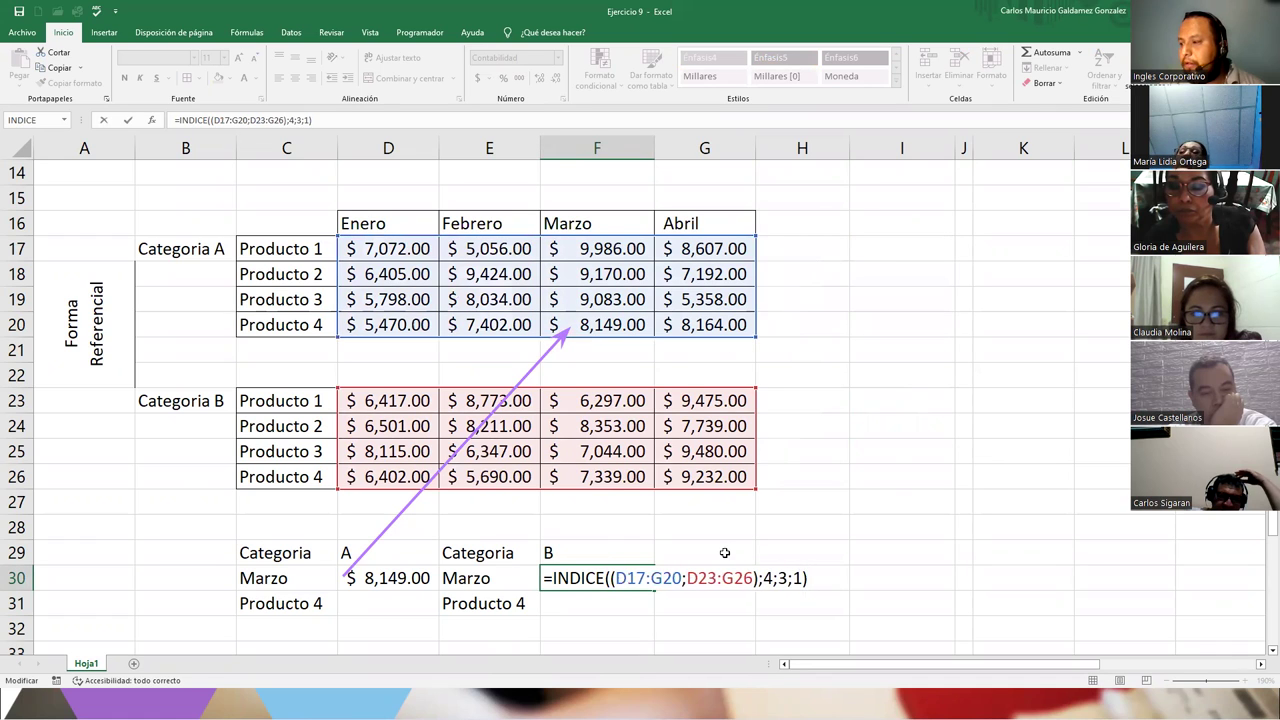
Set the area number in the F30 INDICE formula to 2 for Categoria B.
left_click(799, 578)
type("2")
key("Return")
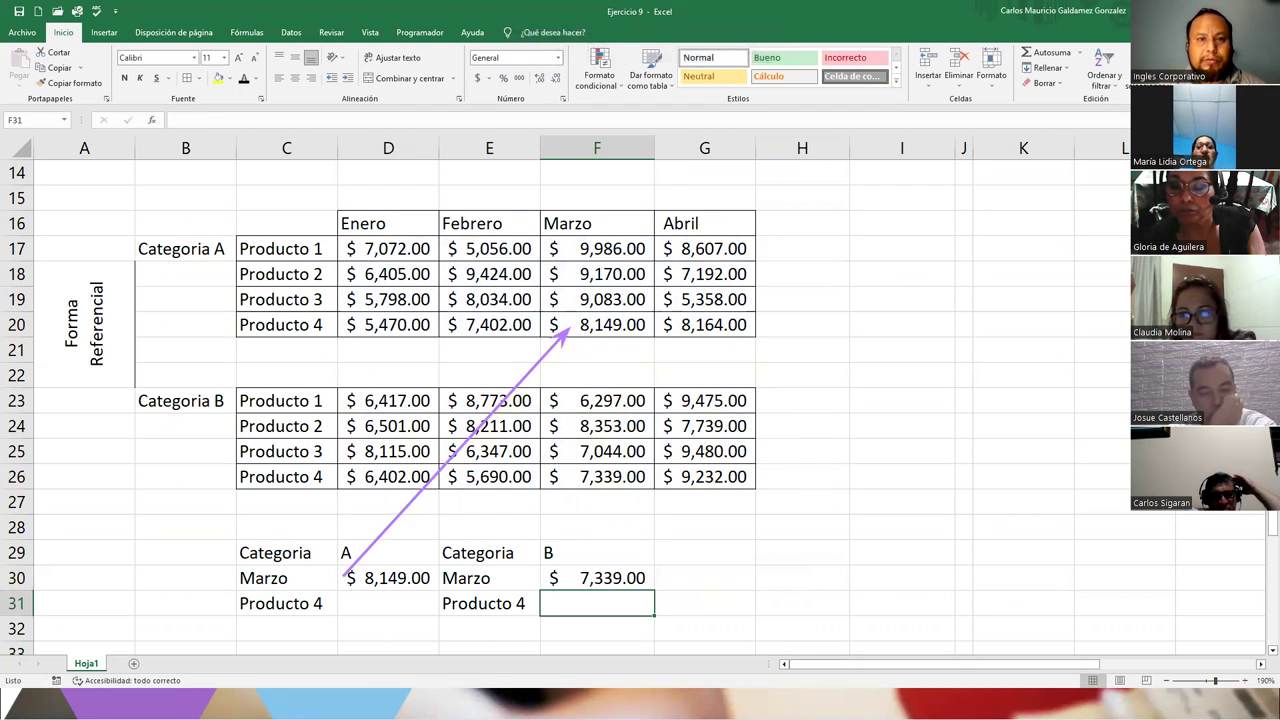
Mark where the lookups intersect with arrows from F30 to F26, along both Producto 4 rows and down the Marzo column, and clear the annotations.
left_click_drag(566, 582, 570, 482)
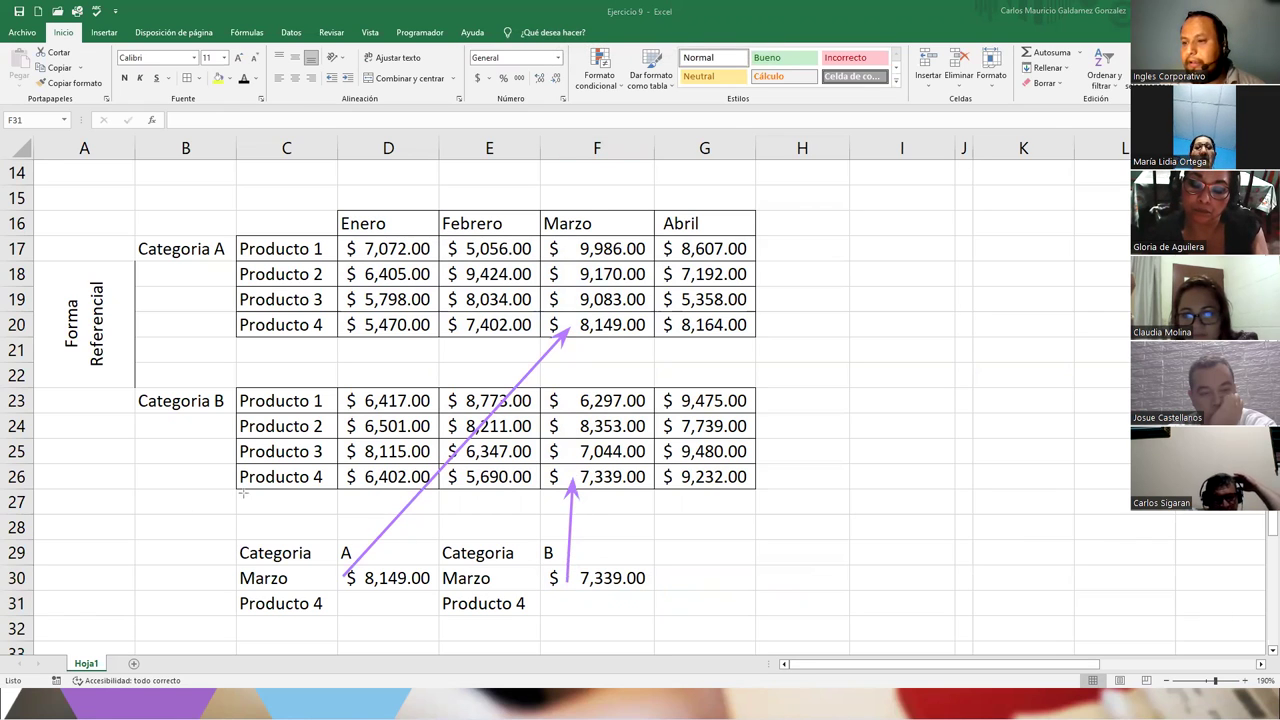
left_click_drag(230, 491, 788, 488)
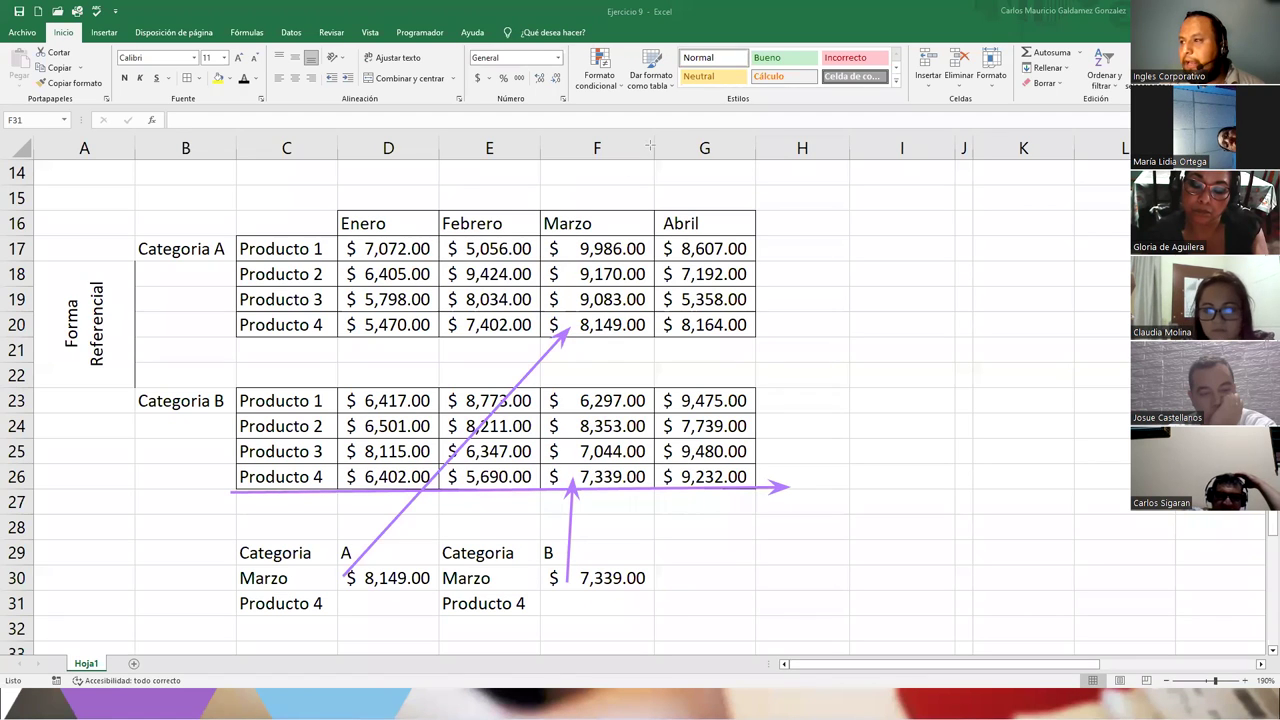
left_click_drag(651, 148, 653, 533)
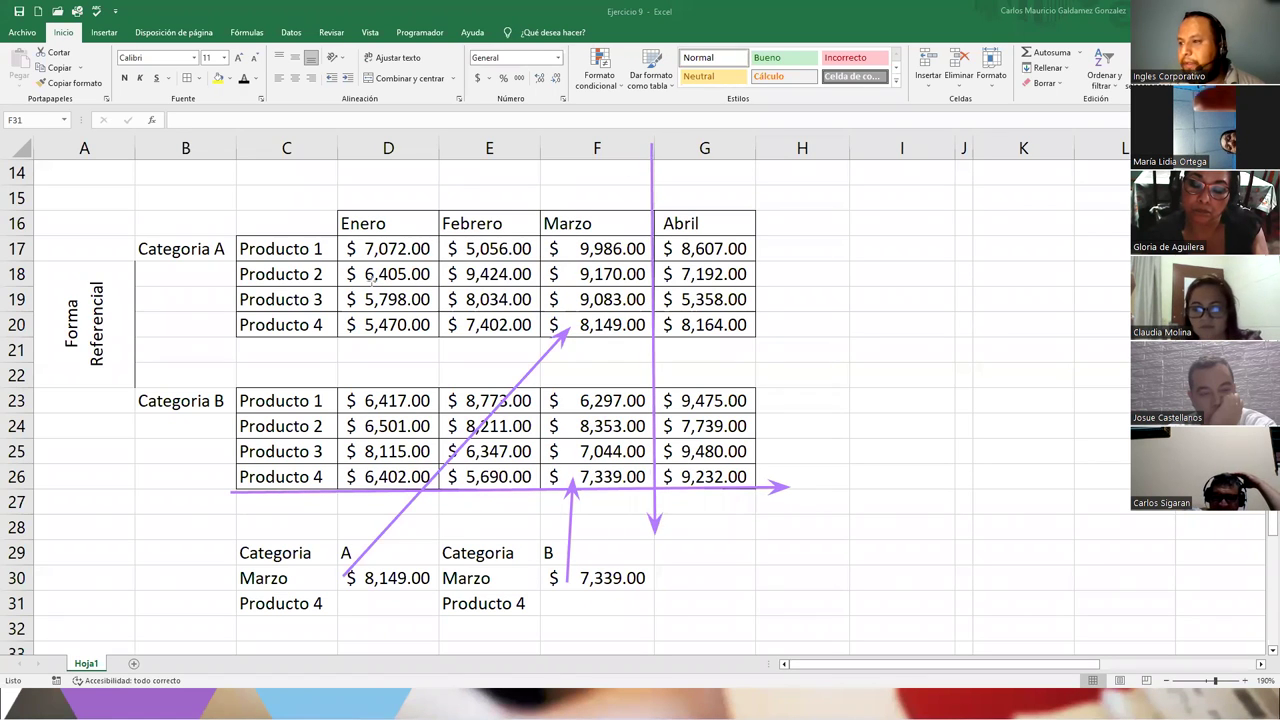
left_click_drag(237, 340, 803, 337)
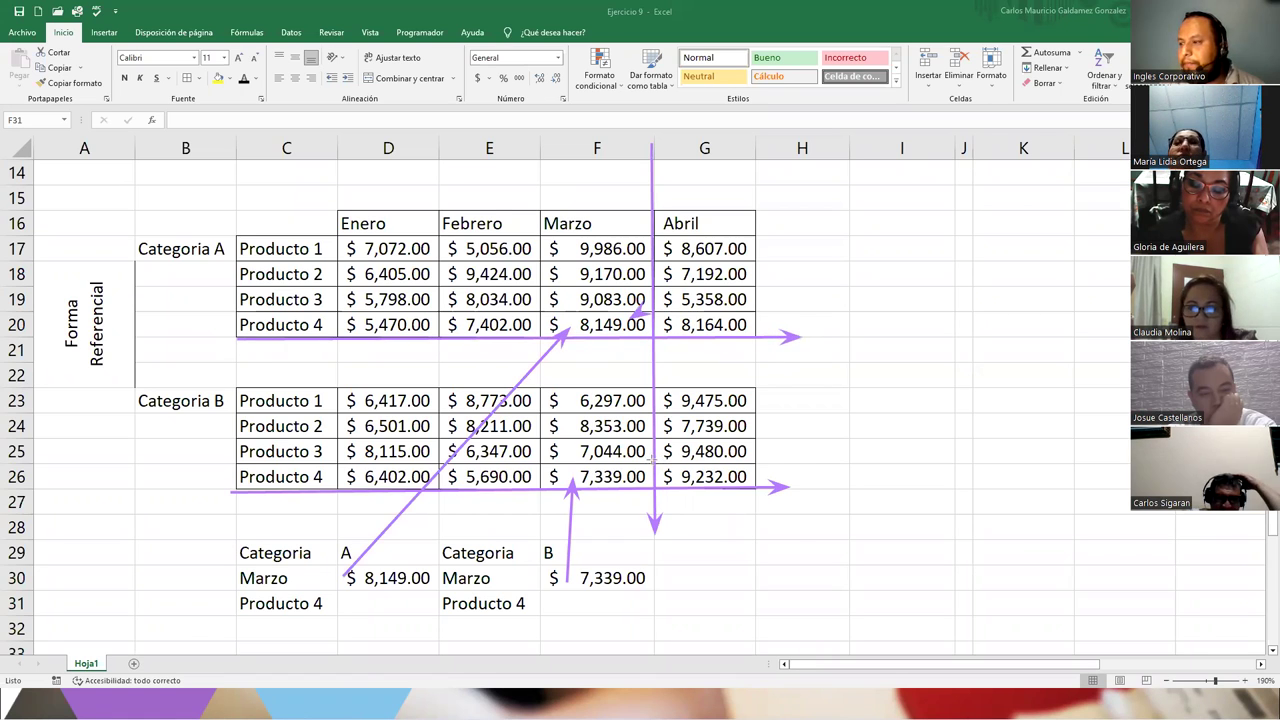
left_click_drag(656, 456, 646, 462)
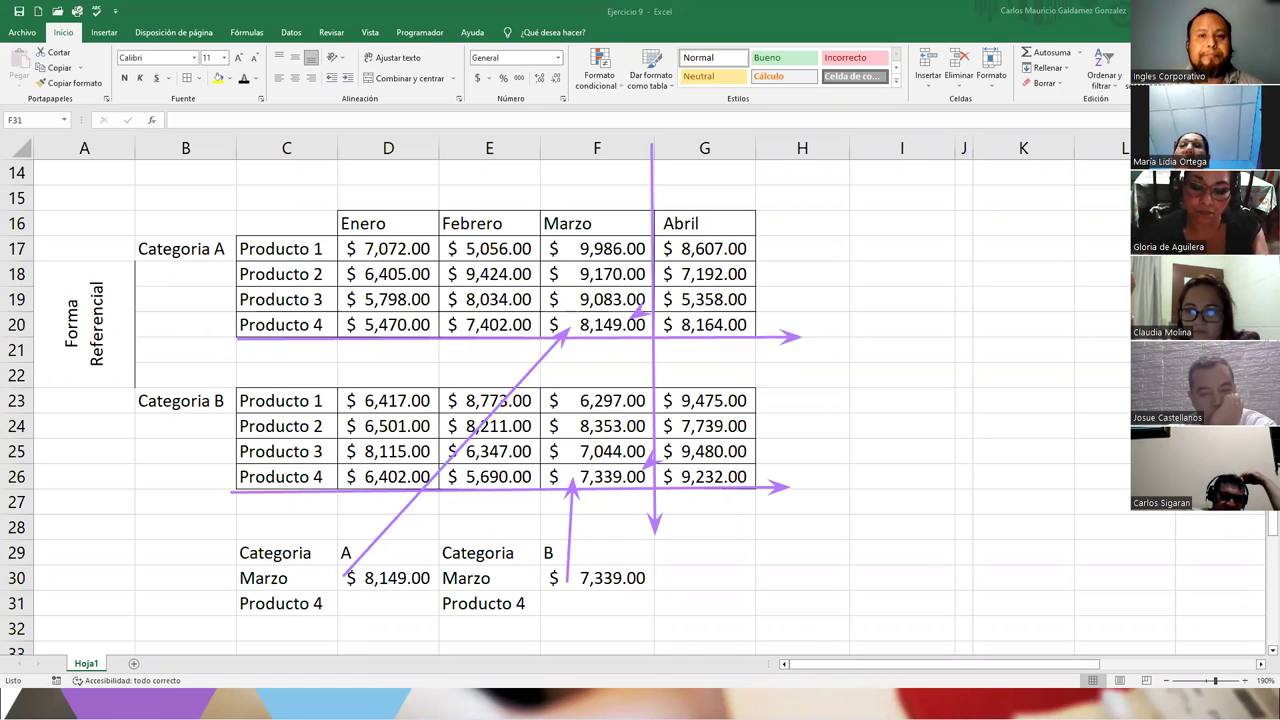
key("Escape")
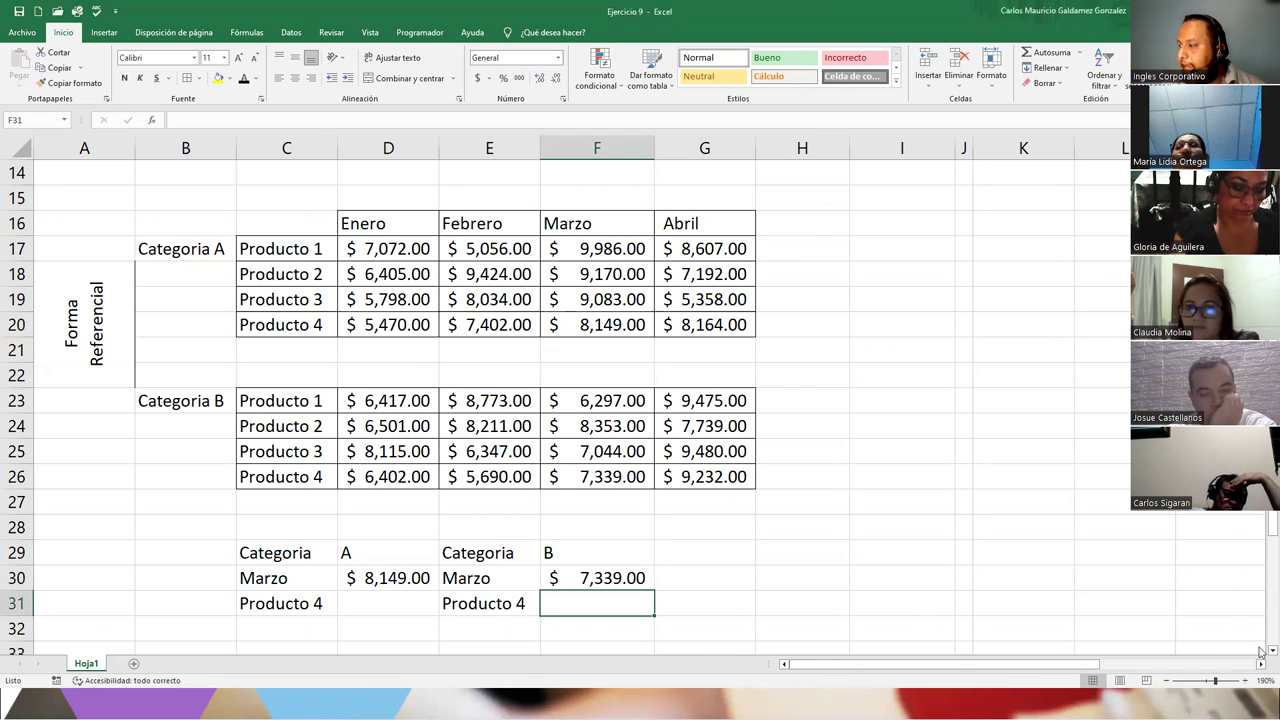
Examine the translation table's language headers in row 34, the Spanish words in A35:A41 and their translations in B35:F41.
scroll(1262, 514, "down", 3)
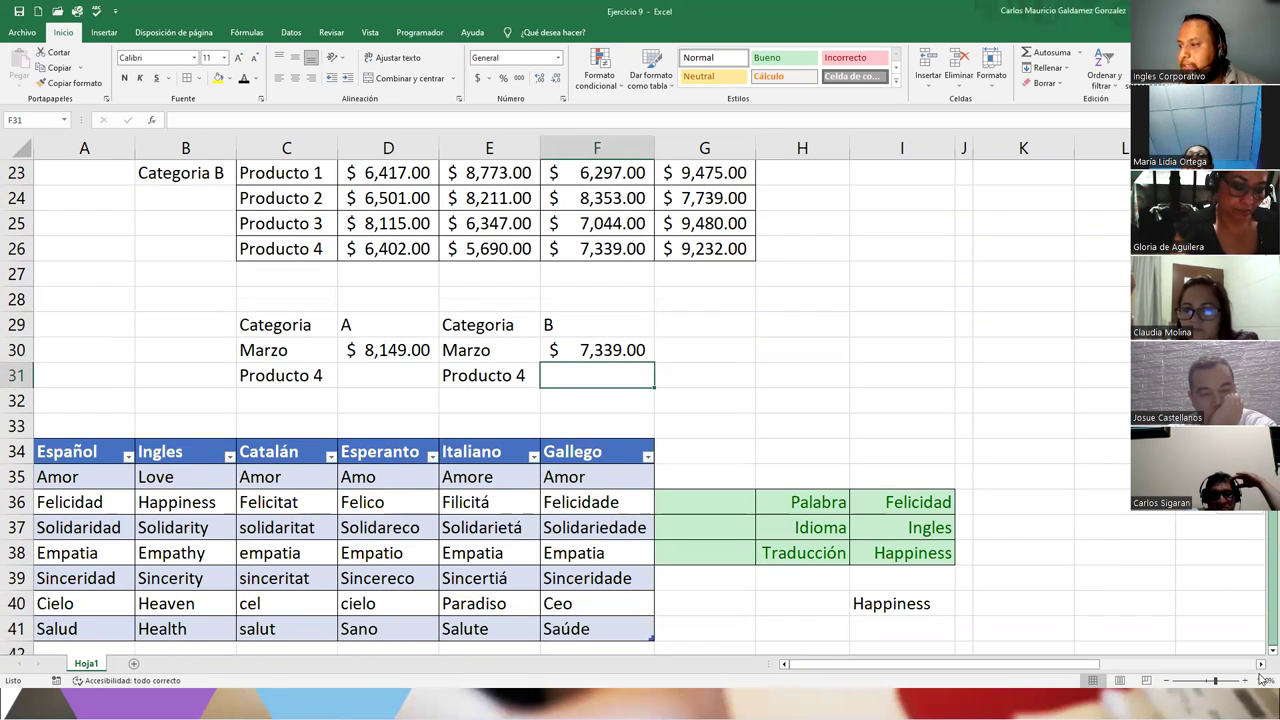
scroll(1262, 656, "down", 3)
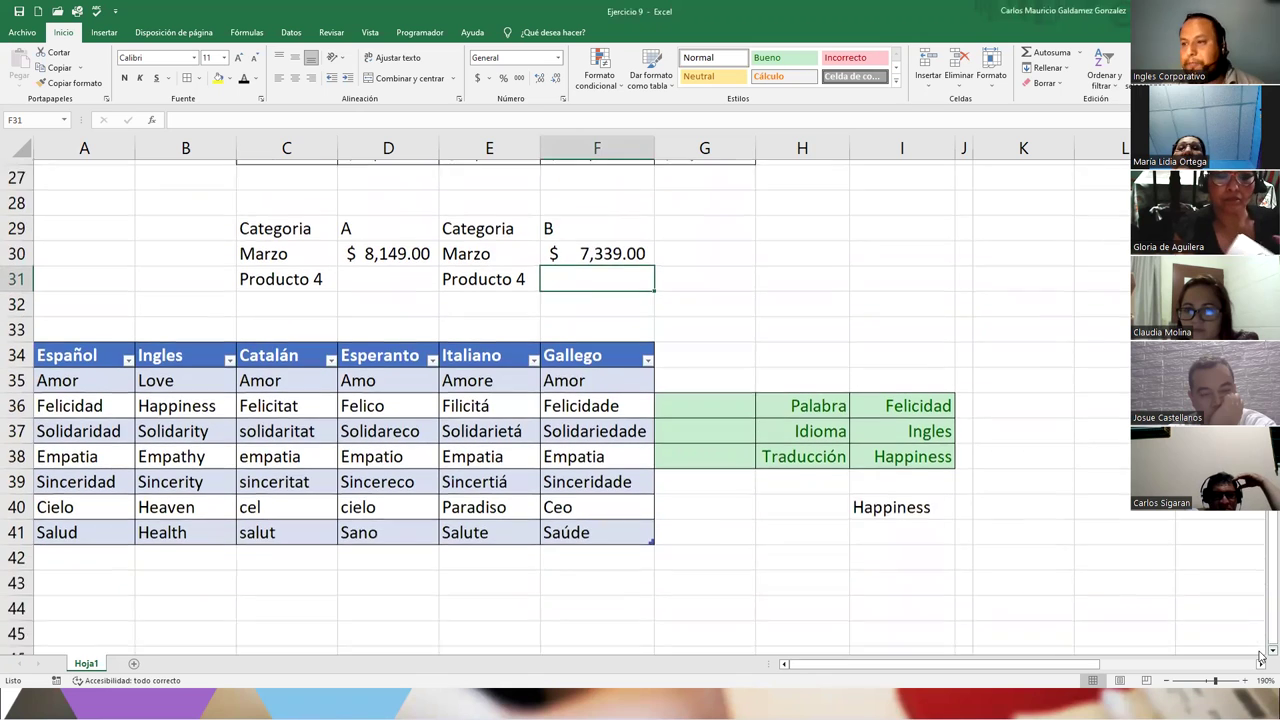
left_click_drag(66, 276, 606, 282)
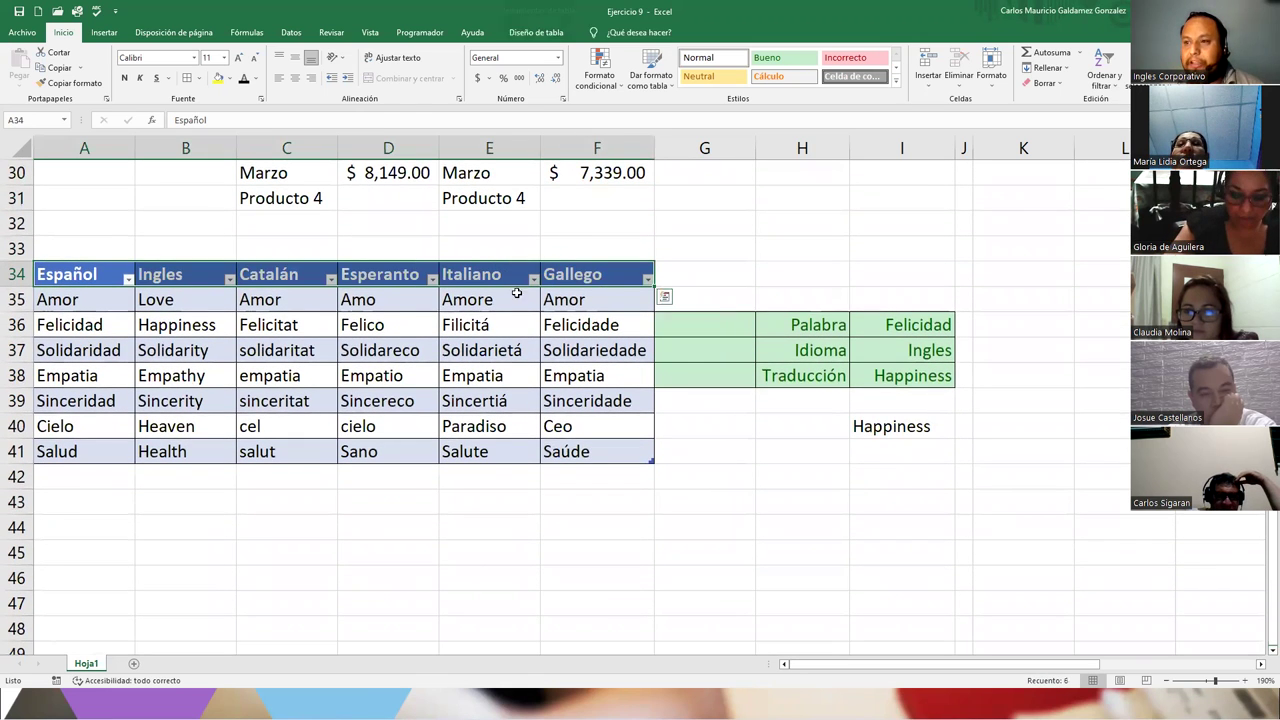
left_click_drag(89, 300, 109, 452)
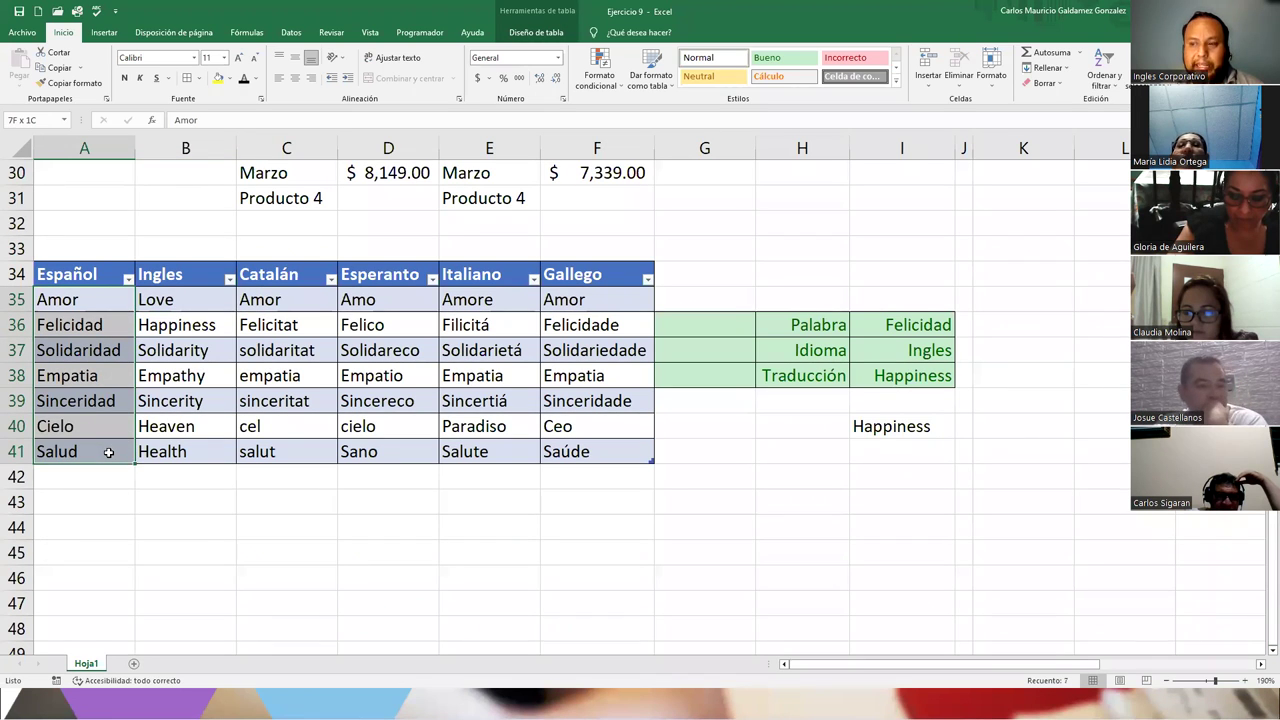
left_click_drag(157, 305, 562, 448)
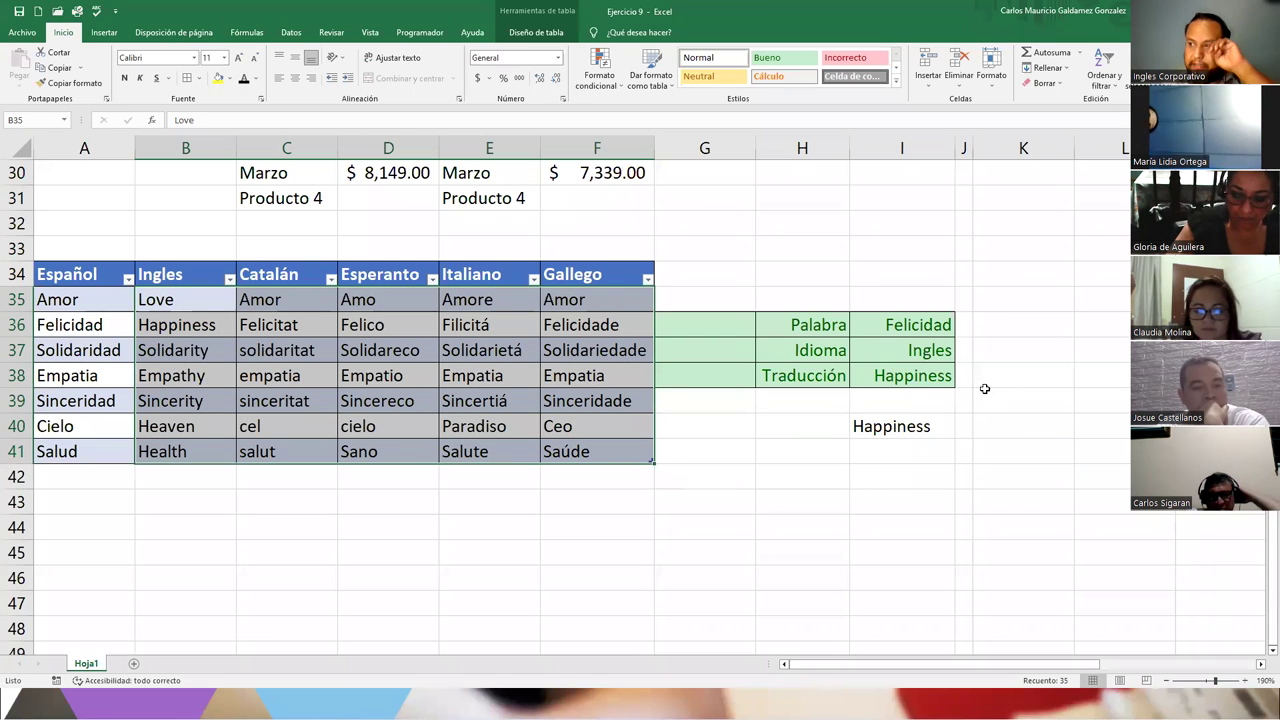
Set Palabra in I36 to Empatia and Idioma in I37 to Italiano, and inspect the Traducción formula in I38.
left_click(821, 324)
left_click(860, 324)
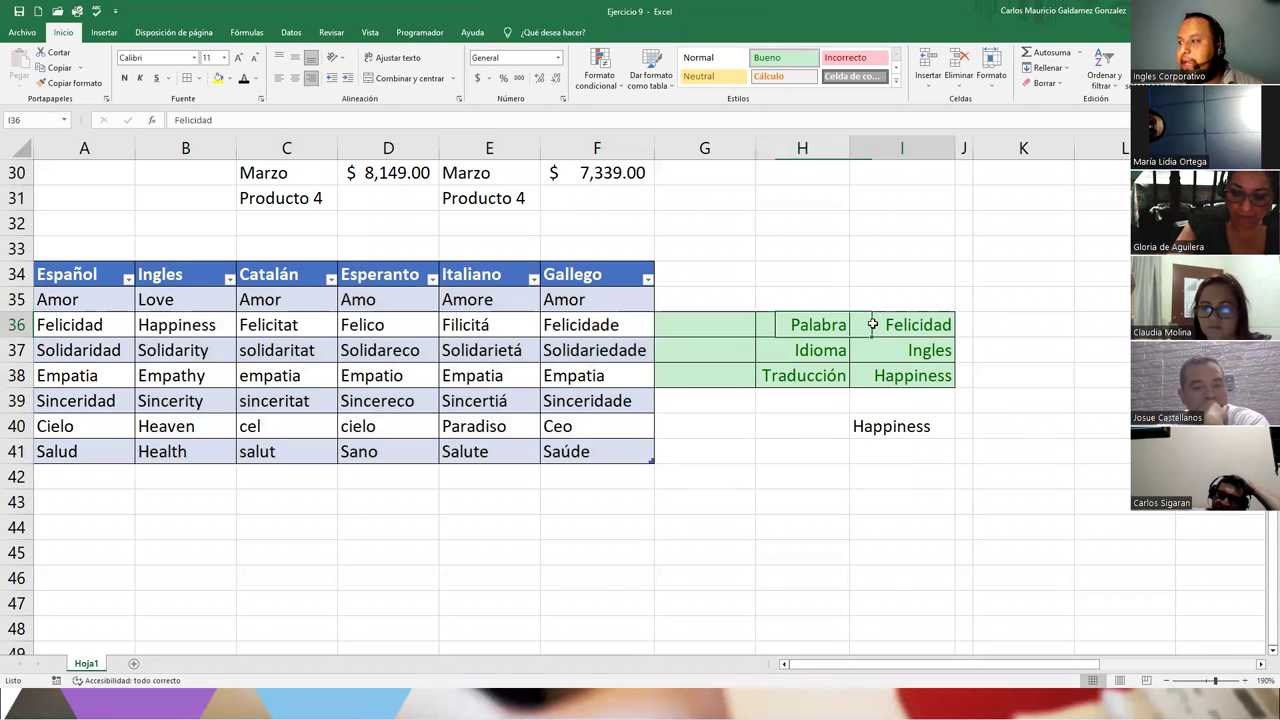
left_click(960, 331)
left_click(917, 395)
left_click(920, 350)
left_click(960, 356)
left_click(903, 422)
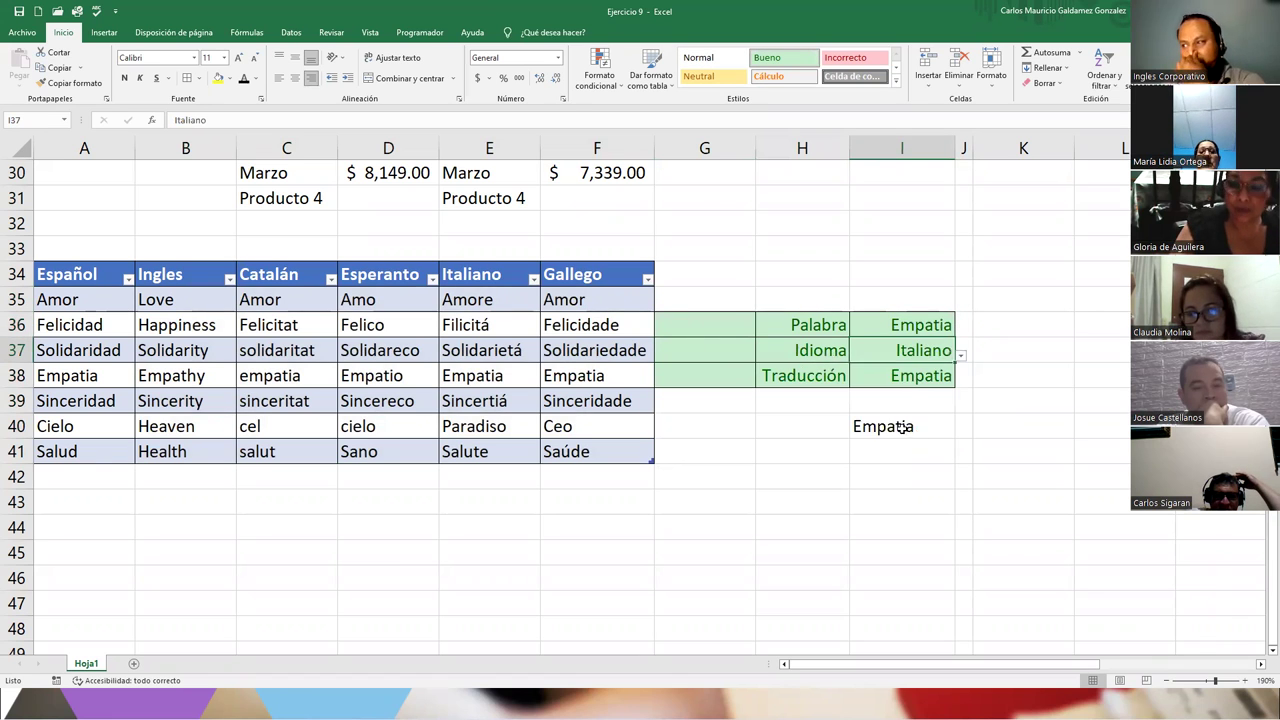
left_click(906, 384)
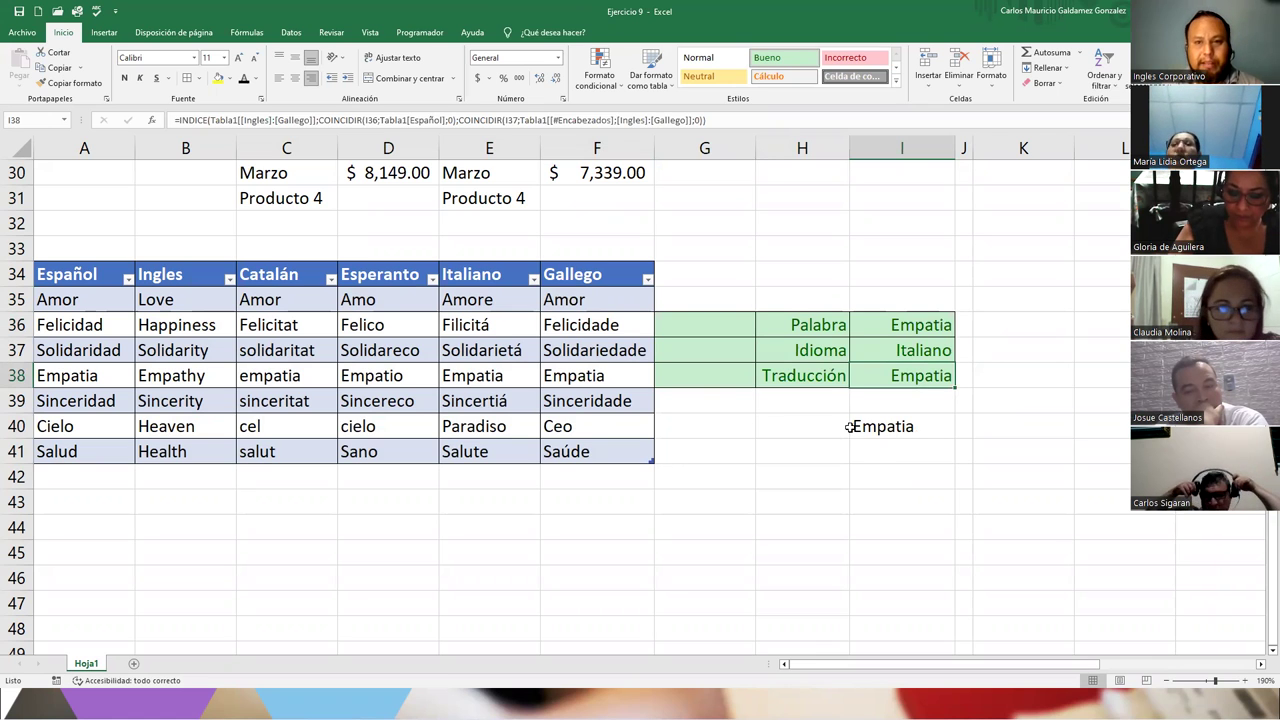
Clear the green cell formatting from the empty cells G36:G38 beside the translation lookup.
left_click_drag(703, 427, 756, 440)
left_click(754, 495)
left_click(731, 455)
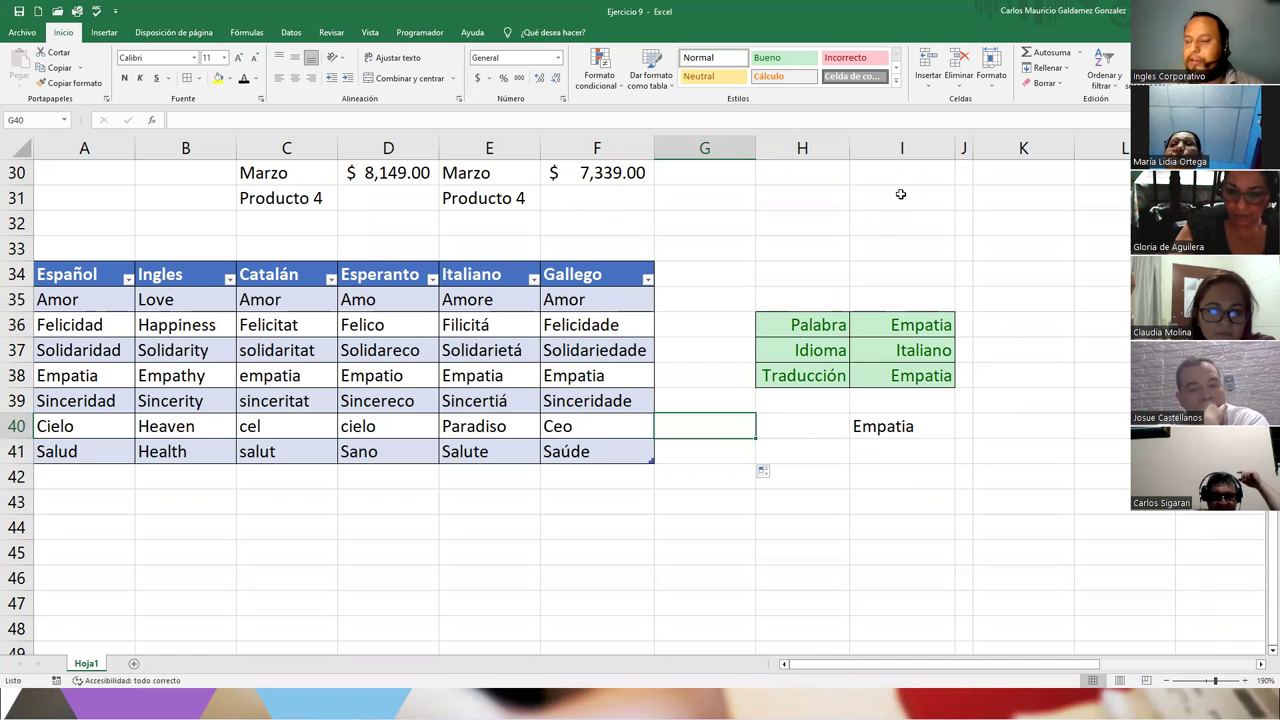
Move the four product-and-month practice prompts from column O to H6:H9 and fit column H's width to their text.
left_click(711, 368)
scroll(711, 368, "up", 10)
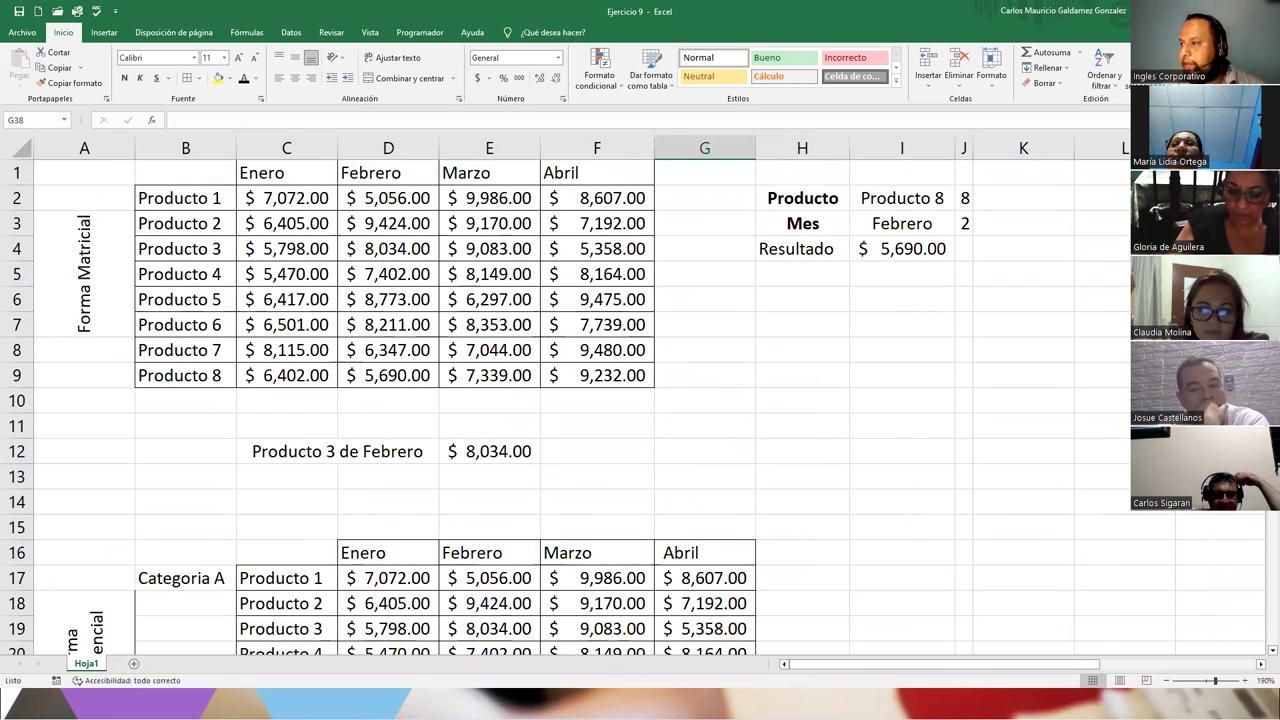
left_click(1166, 682)
left_click(1166, 682)
left_click(1166, 682)
left_click(1166, 682)
left_click(1166, 682)
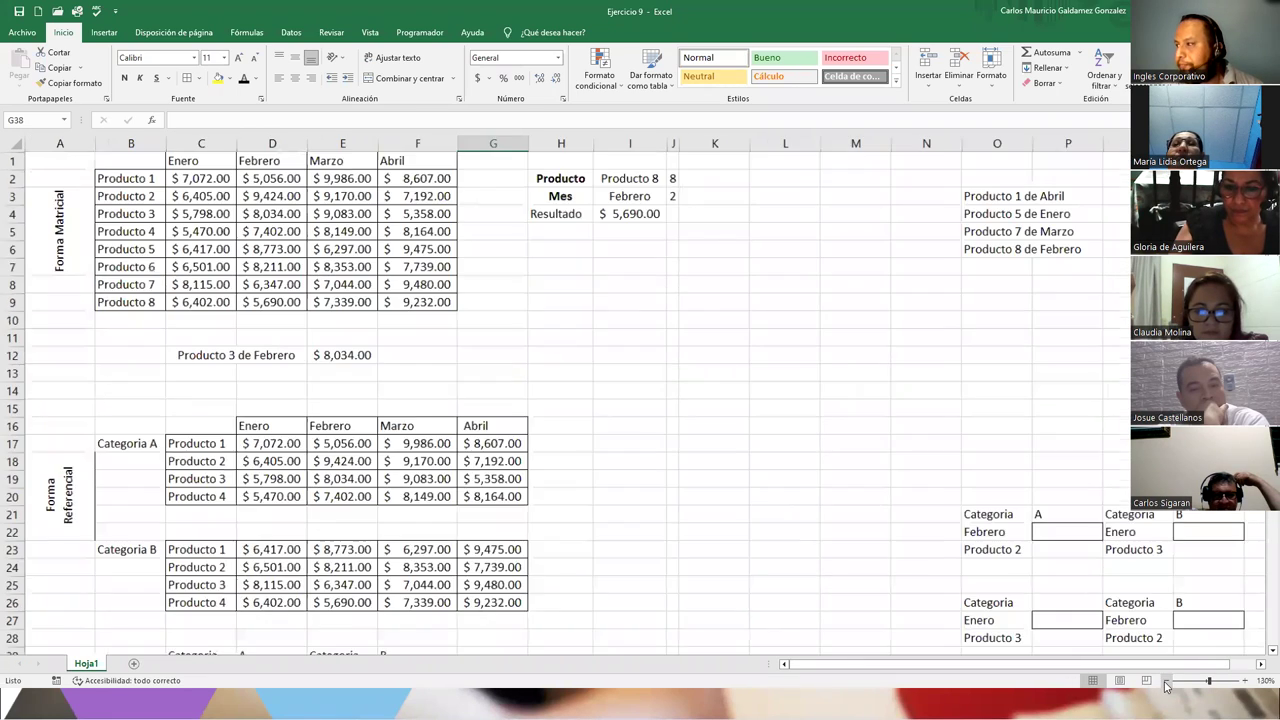
left_click(1166, 682)
left_click(1166, 682)
left_click_drag(877, 190, 519, 276)
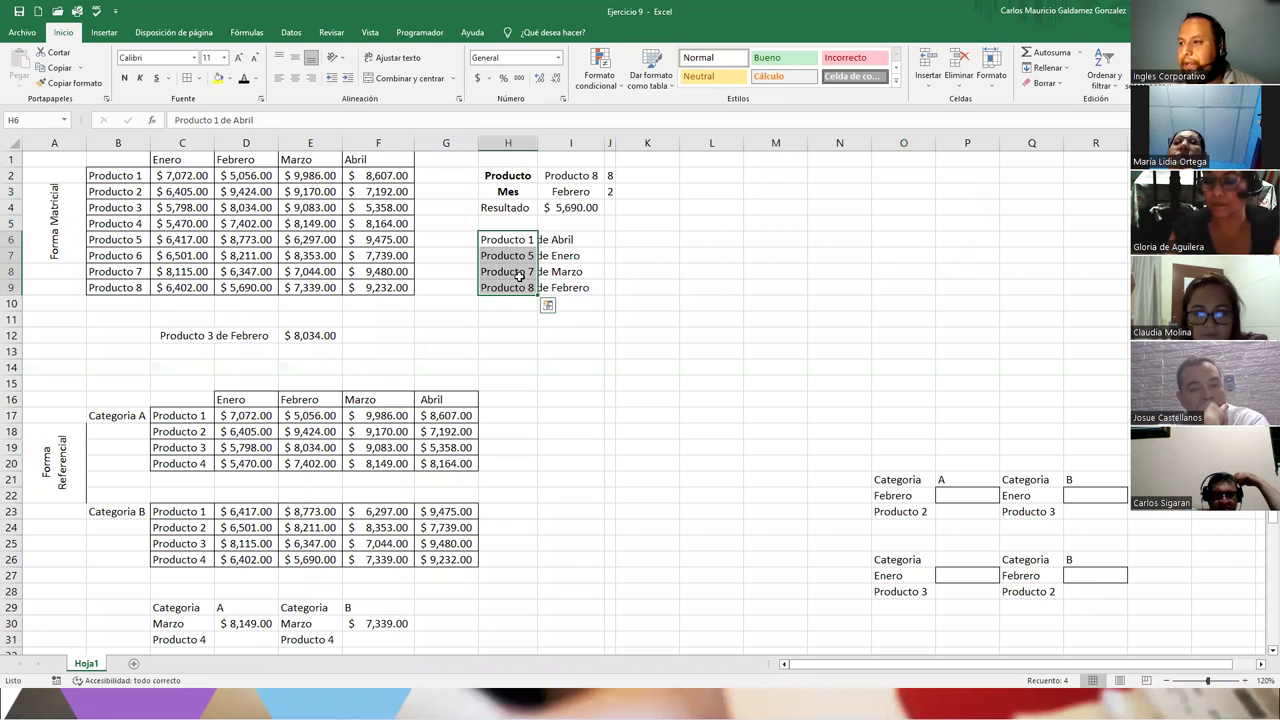
double_click(535, 144)
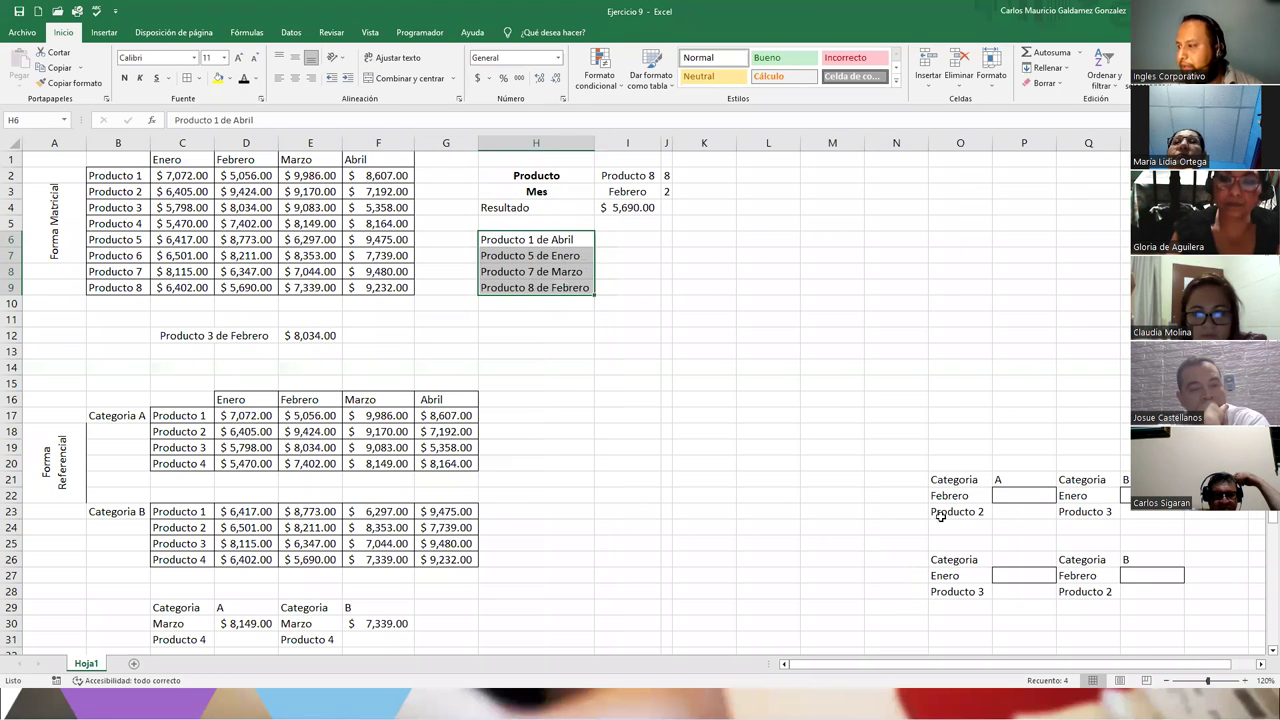
Move the Categoria practice blocks from O21:R28 to K17:N24 and capture a screen snip of the tables and exercises.
left_click_drag(933, 479, 1127, 589)
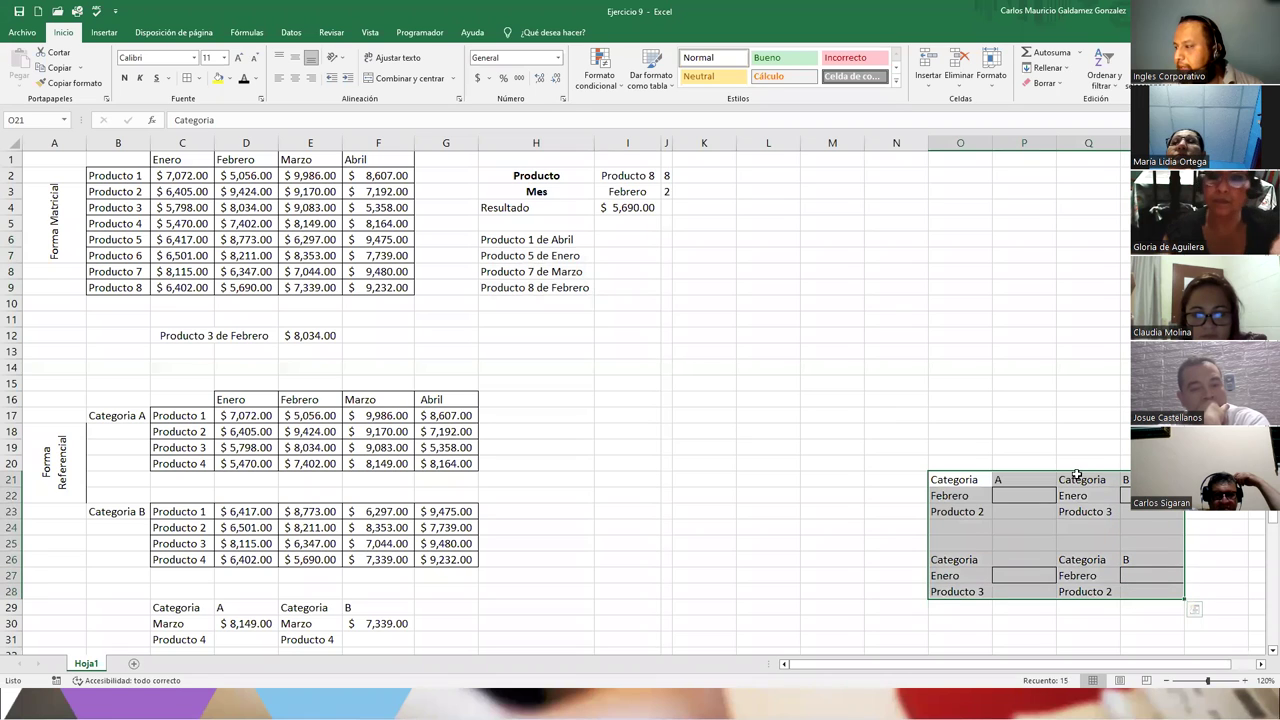
left_click_drag(1070, 475, 826, 412)
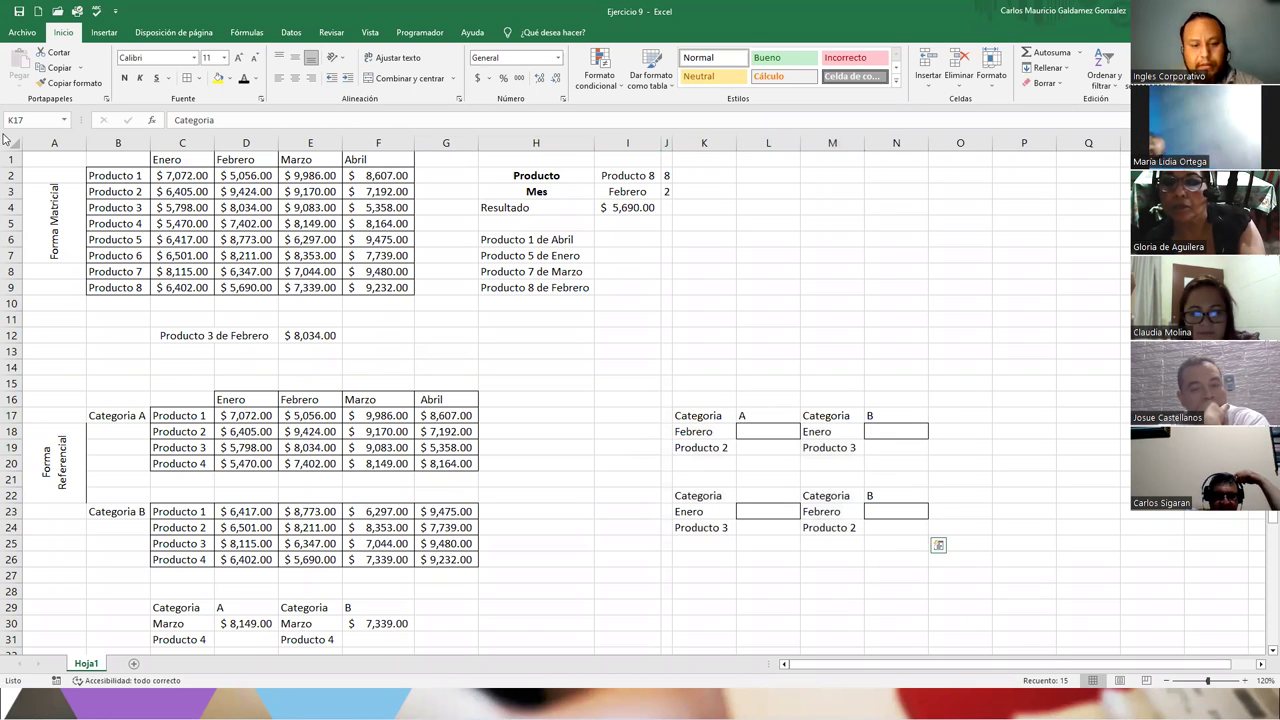
key("super+shift+s")
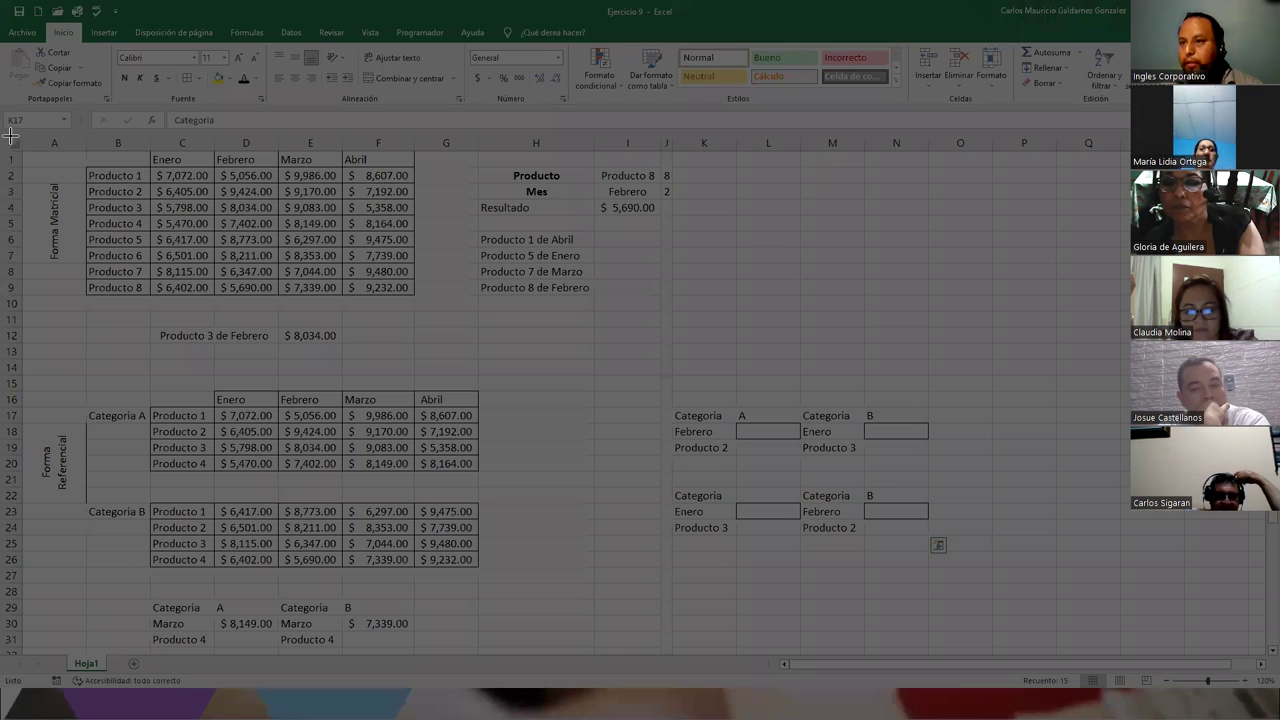
left_click_drag(10, 132, 955, 650)
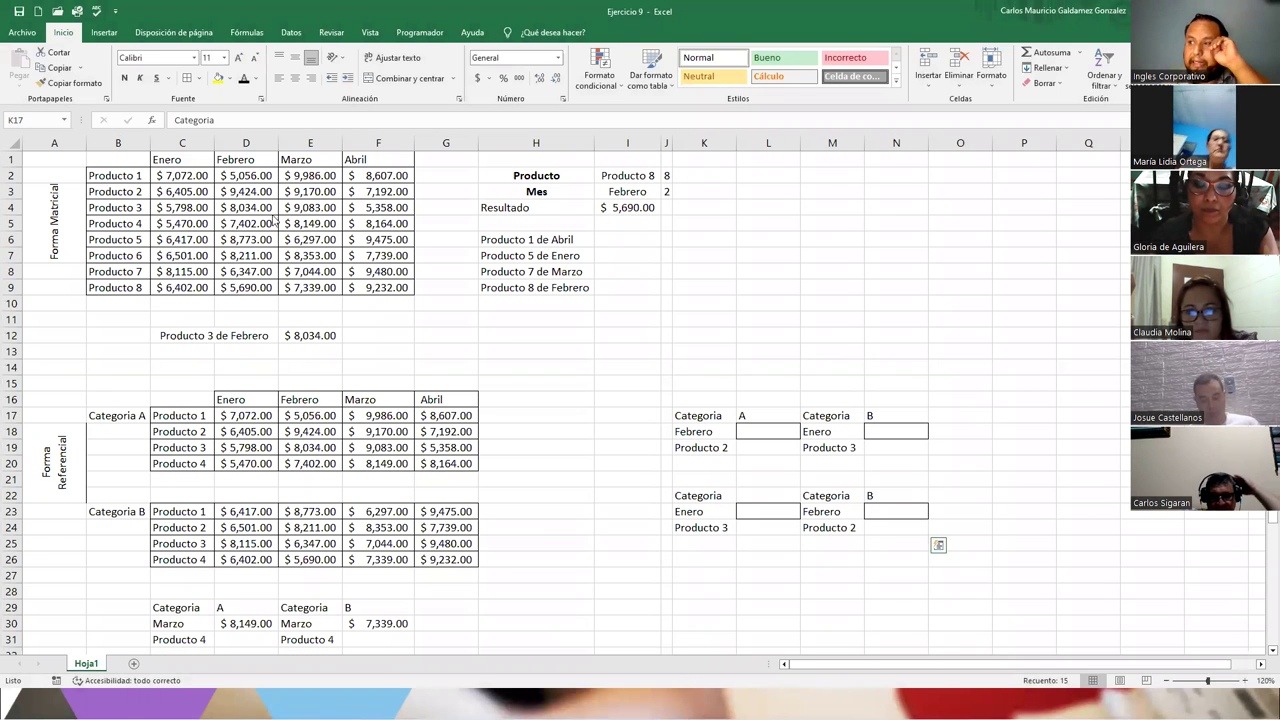
Review the four matrix-form exercises in H6:H9 and their empty answer cells I6:I9.
left_click(493, 243)
left_click(634, 241)
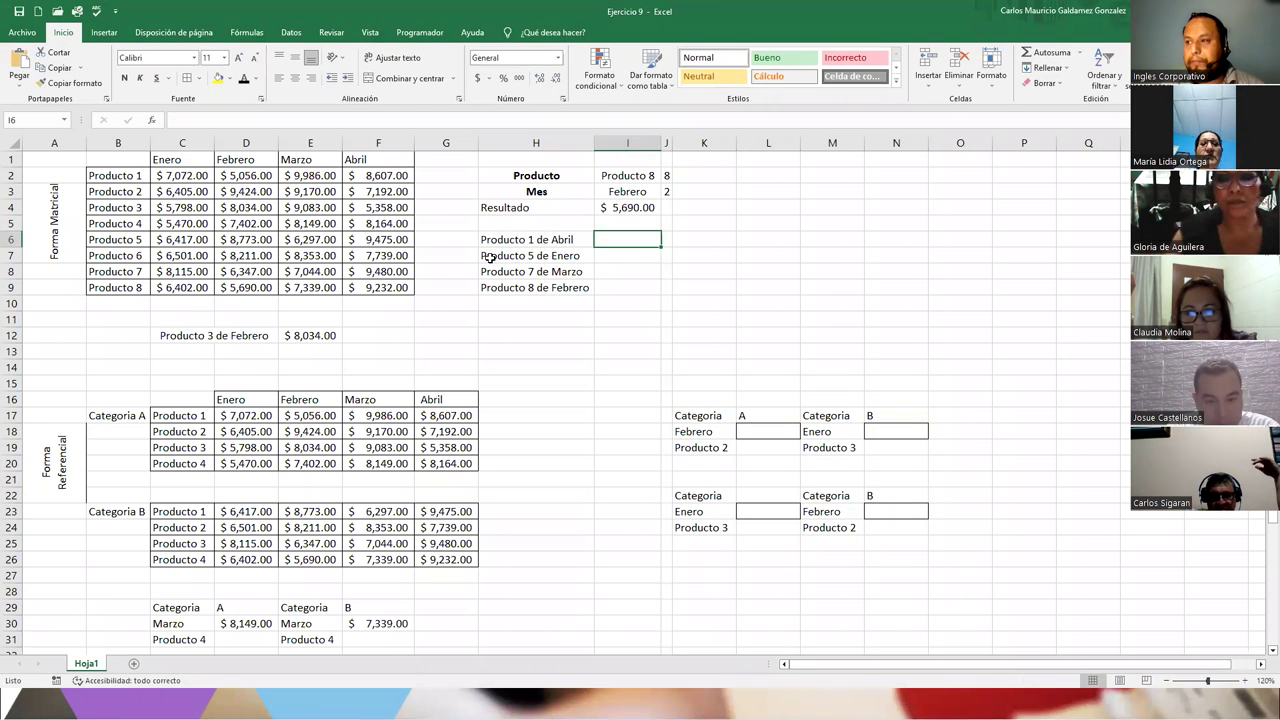
left_click(489, 257)
left_click(606, 258)
left_click(585, 277)
left_click(628, 266)
left_click(503, 287)
left_click(620, 288)
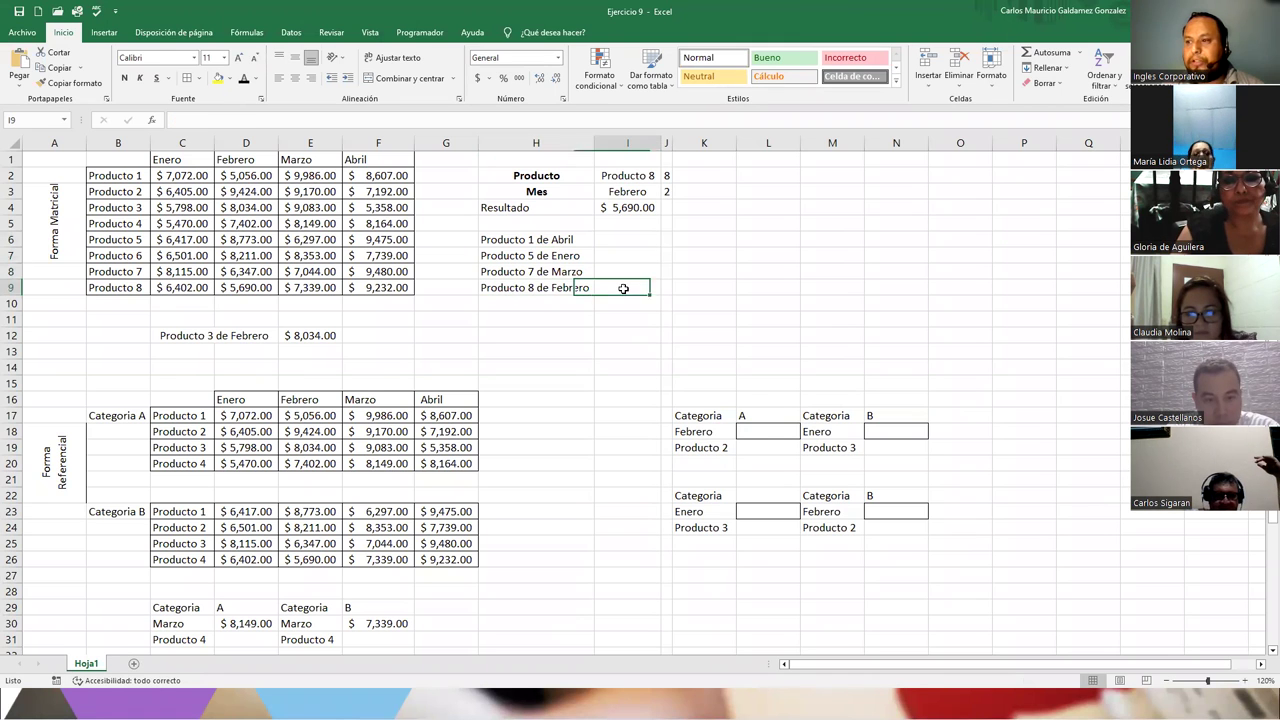
Review the referential-form exercises in K17:N24, checking each block's category, month, product and empty answer cell.
left_click(750, 433)
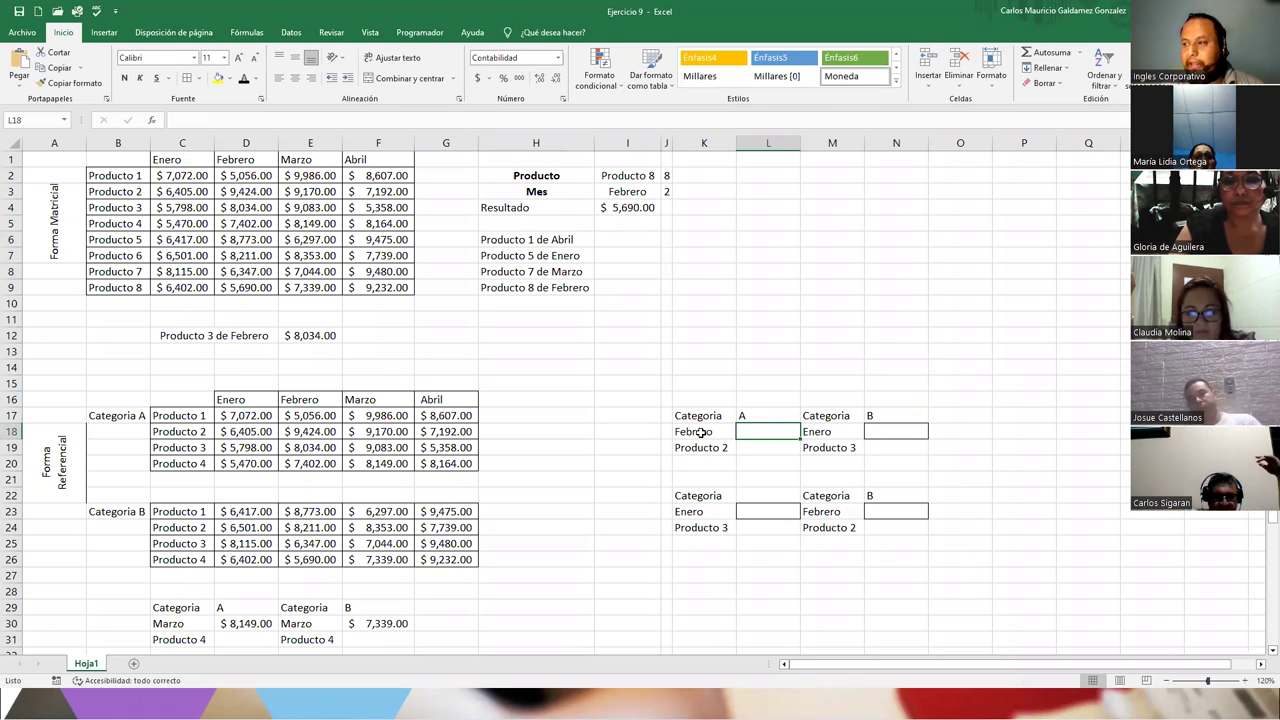
left_click(710, 448)
left_click(688, 515)
left_click(691, 529)
left_click_drag(826, 416, 890, 550)
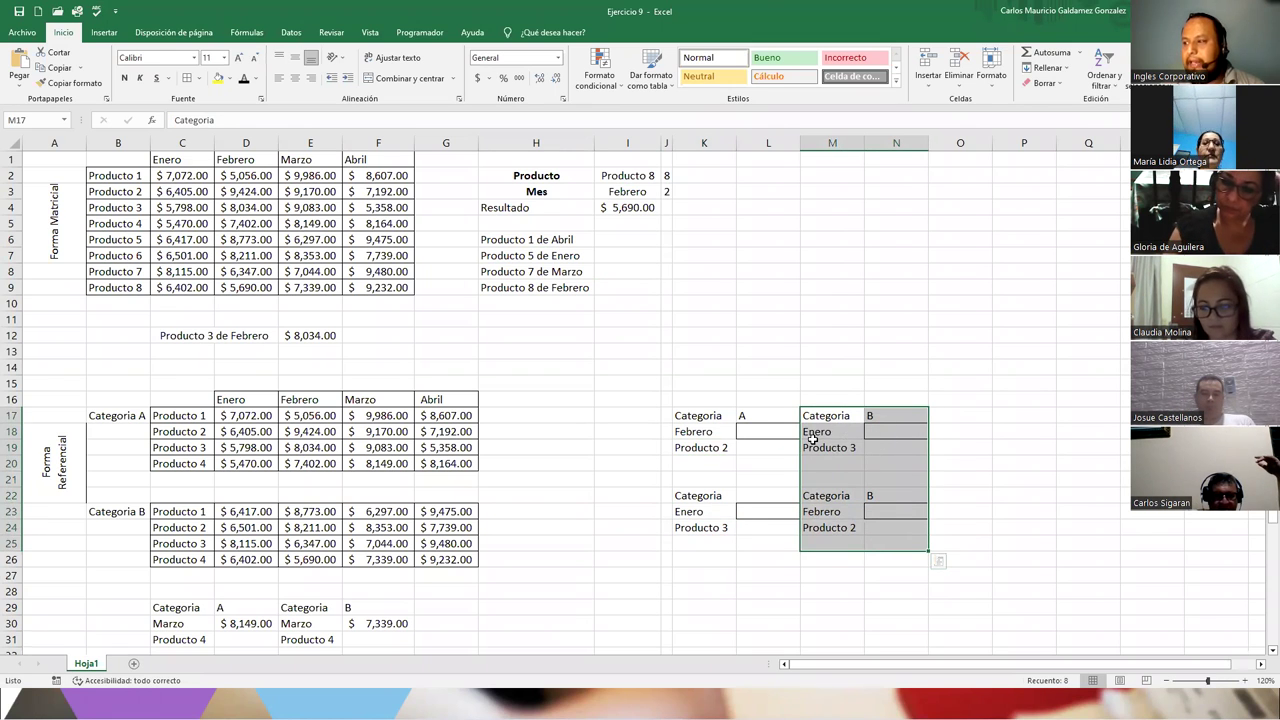
left_click(712, 448)
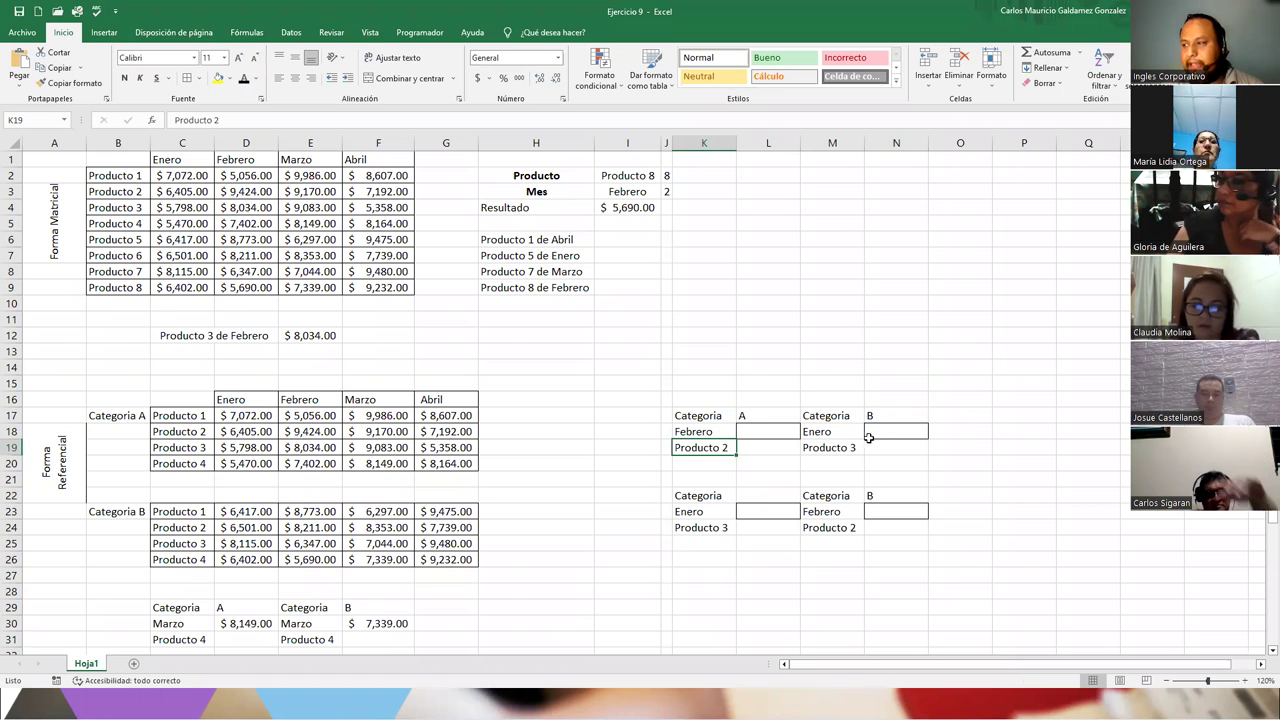
left_click(887, 518)
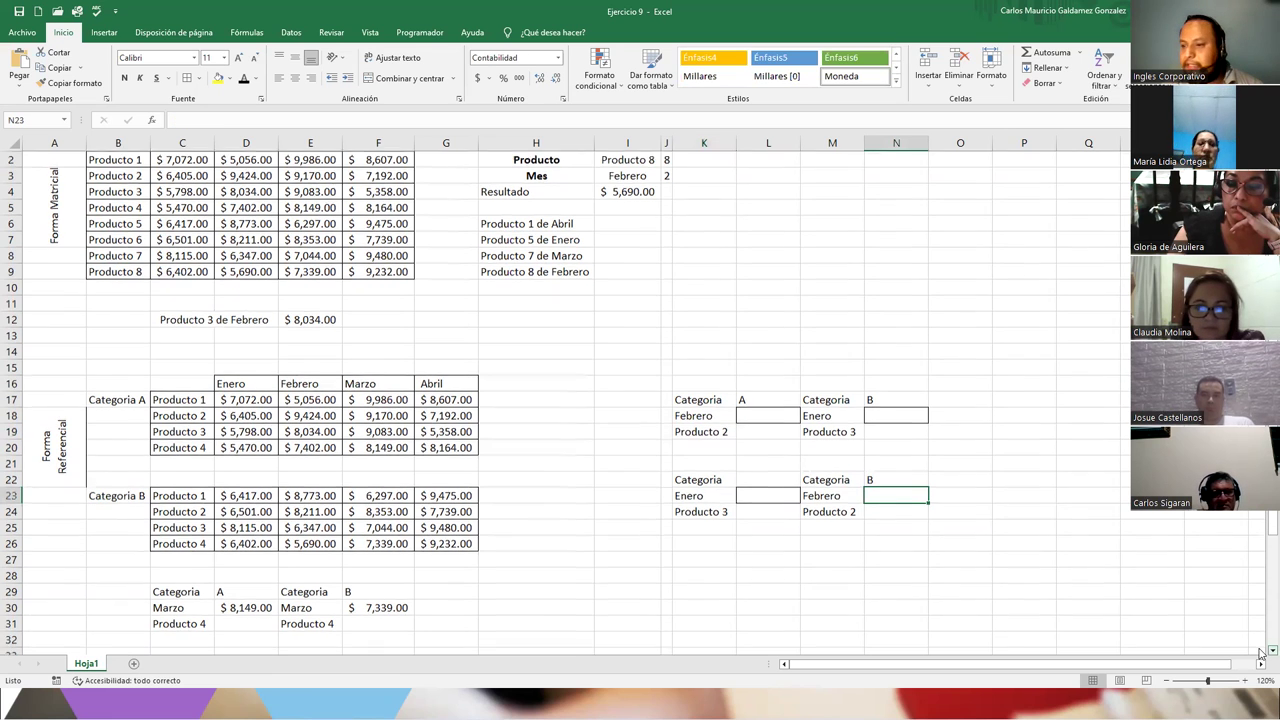
Check the translation lookup at the end of the sheet, and close the Ejercicio 9 workbook, saving its changes.
scroll(1261, 651, "down", 5)
scroll(1261, 651, "down", 2)
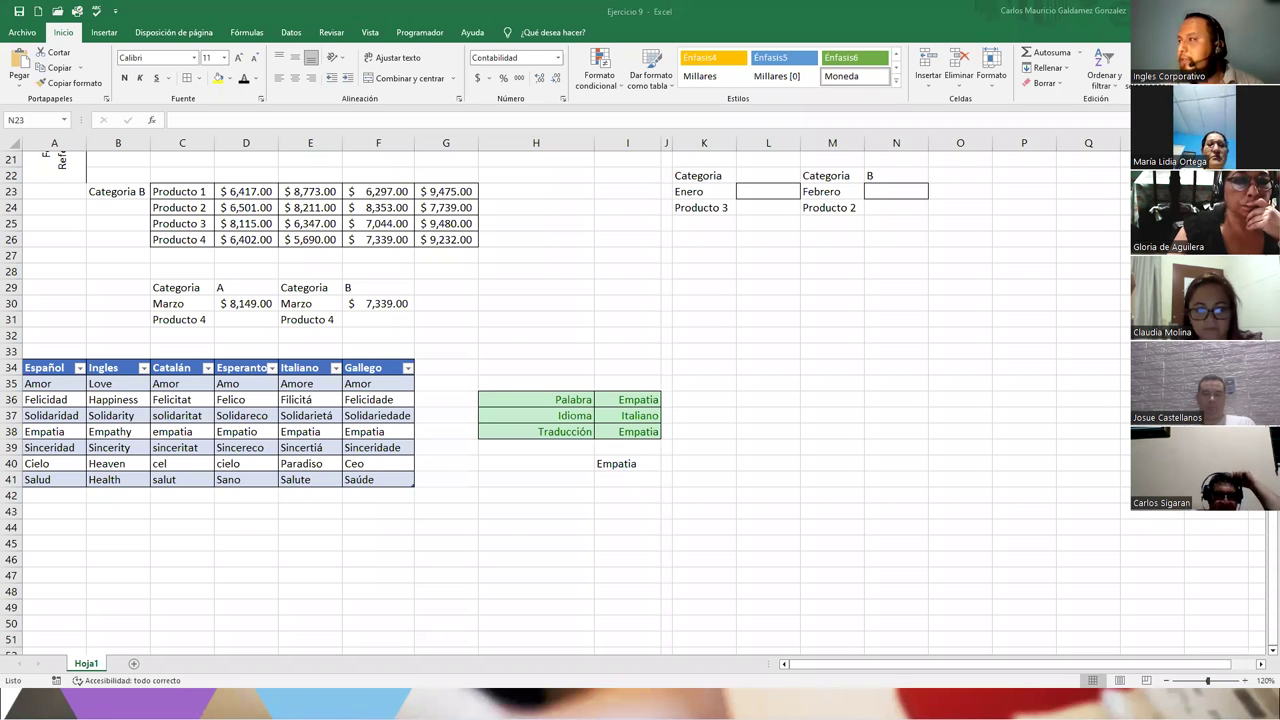
left_click(1262, 10)
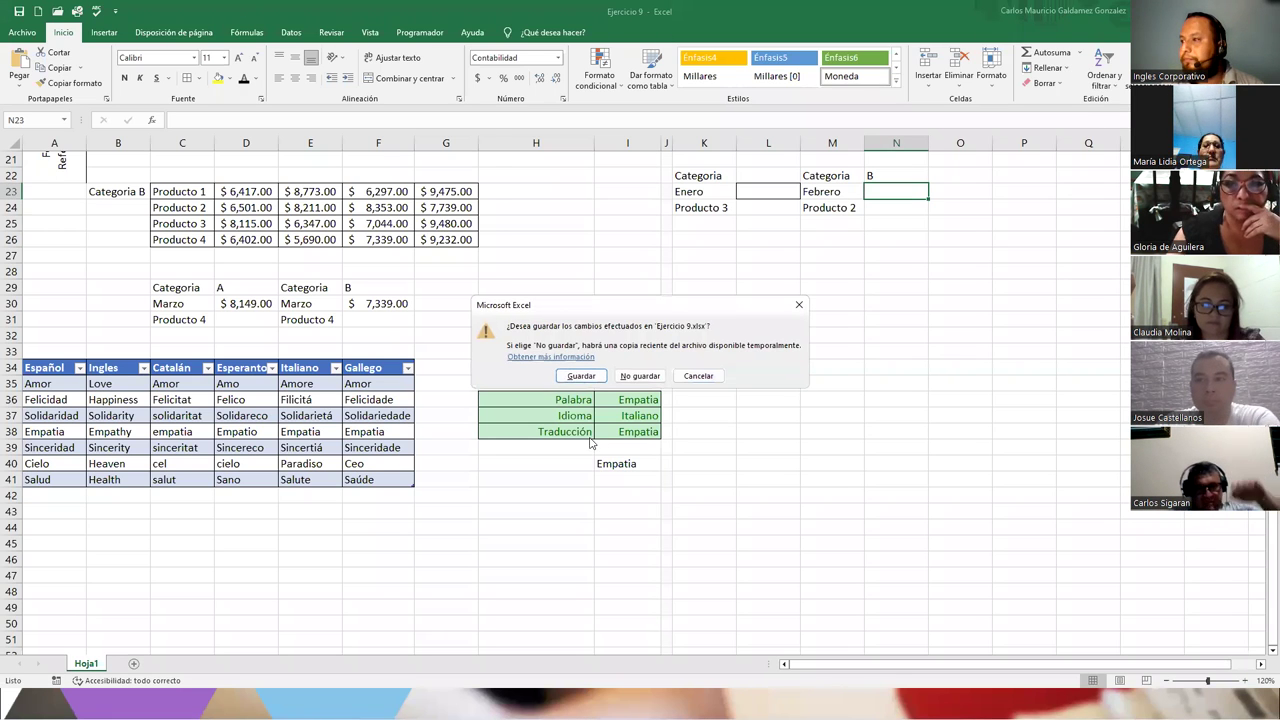
left_click(581, 376)
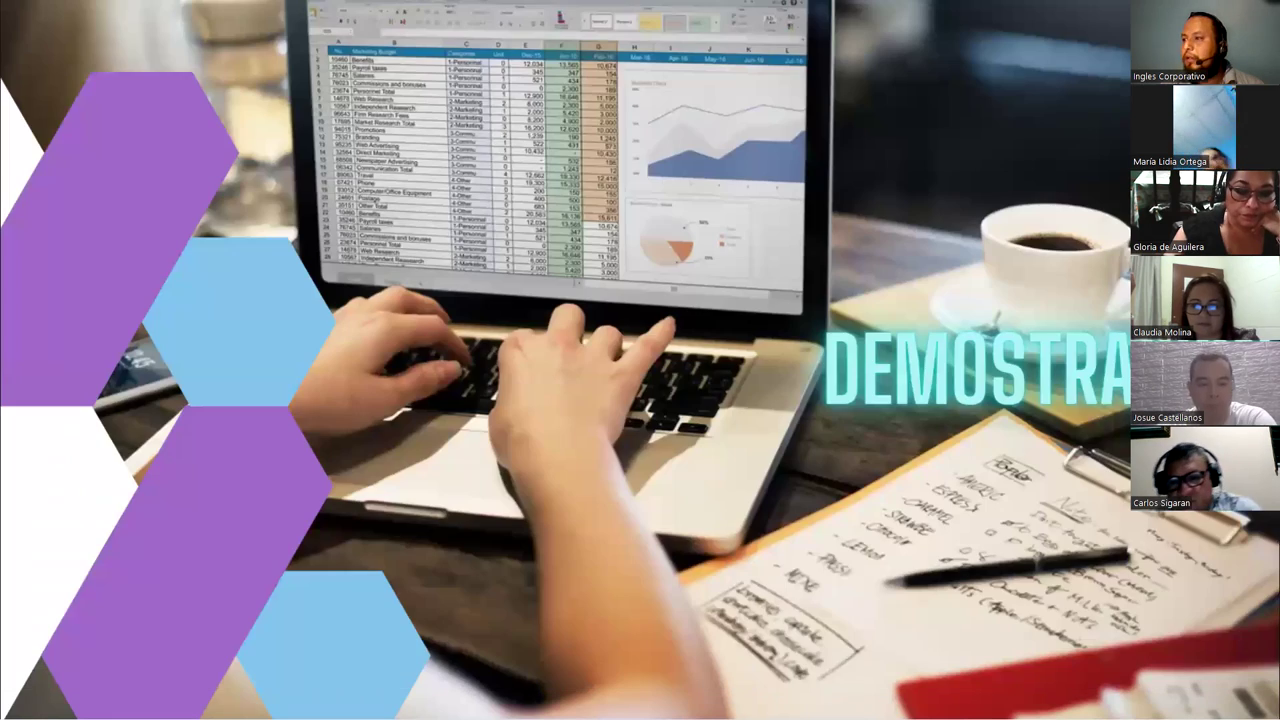
key("Right")
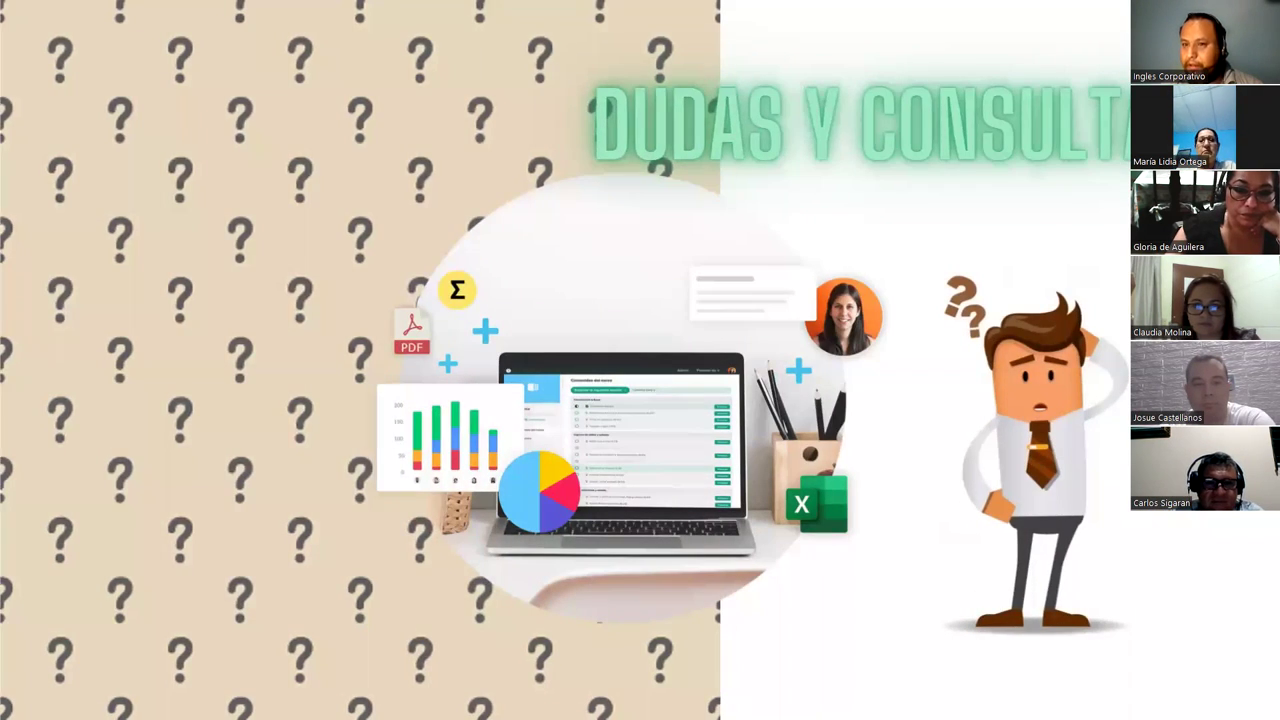
left_click(900, 351)
key("Right")
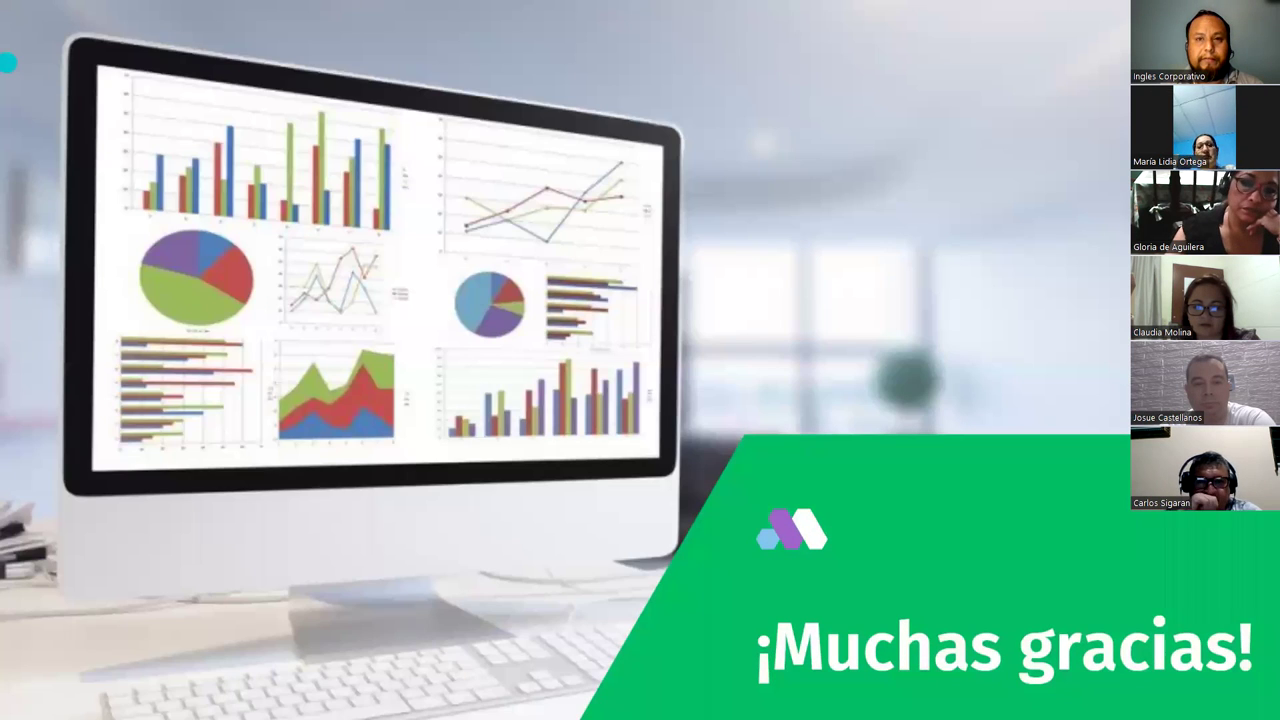